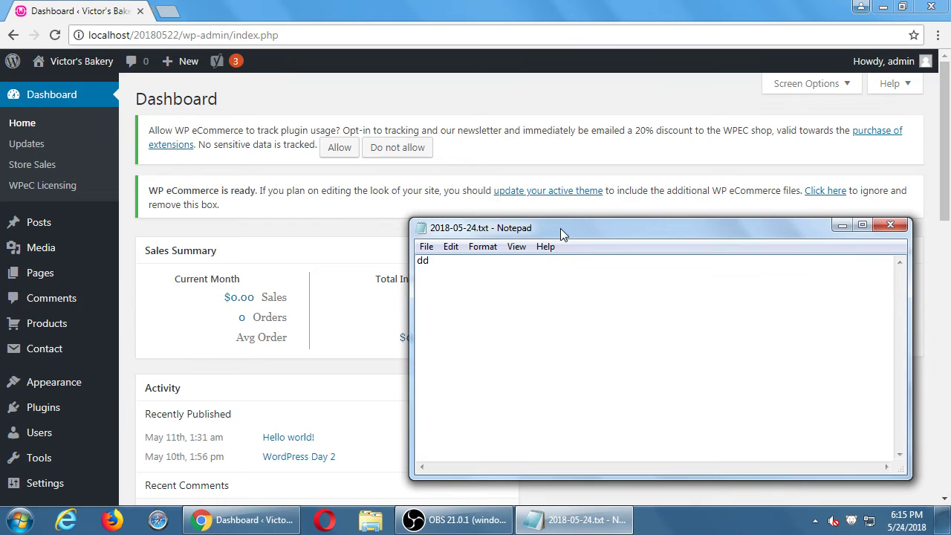
- Look over the WordPress dashboard and open the Presentation section of the WP eCommerce Store Settings
left_click(652, 122)
scroll(610, 145, "down", 4)
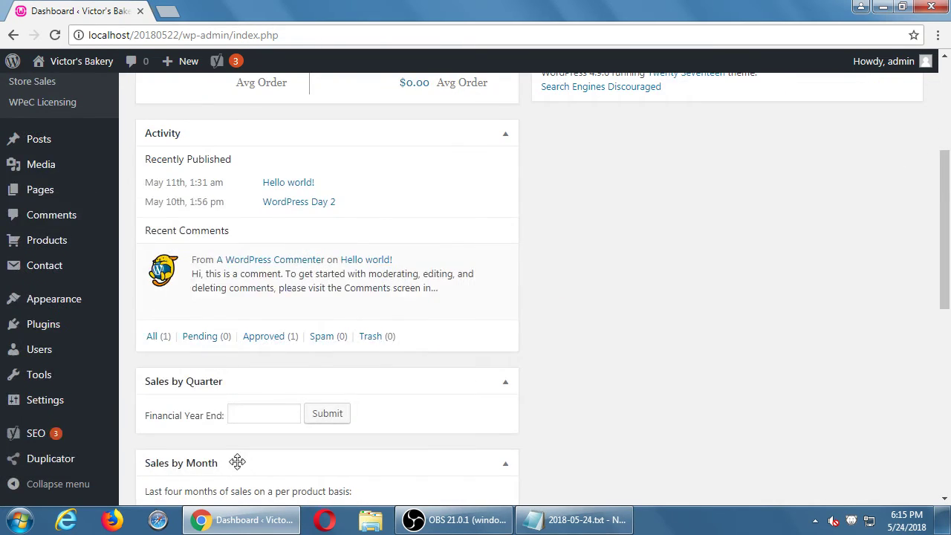
scroll(223, 454, "down", 2)
mouse_move(58, 409)
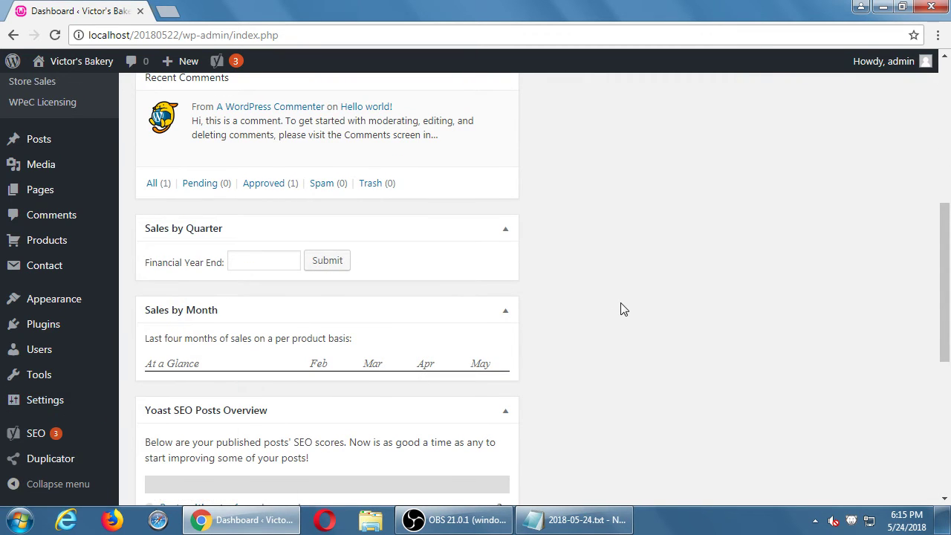
scroll(622, 306, "up", 6)
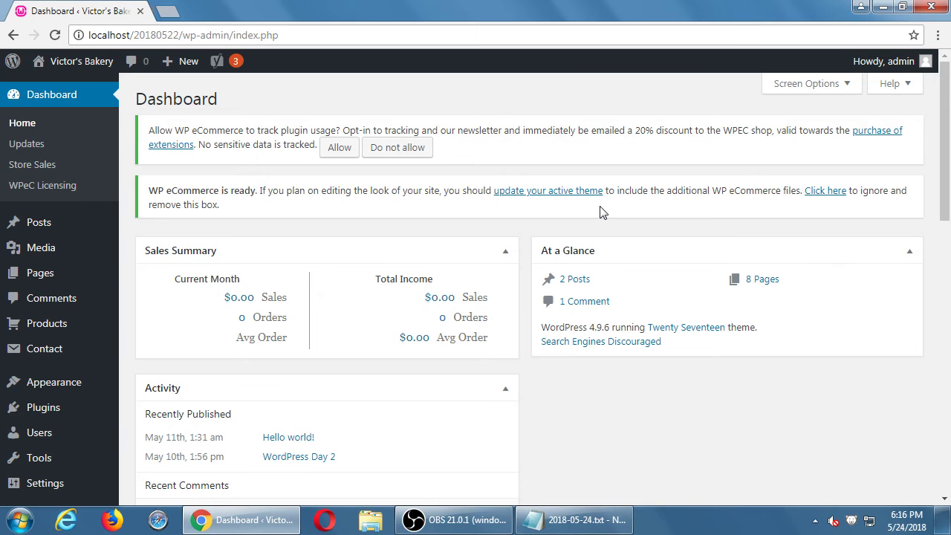
scroll(352, 335, "down", 2)
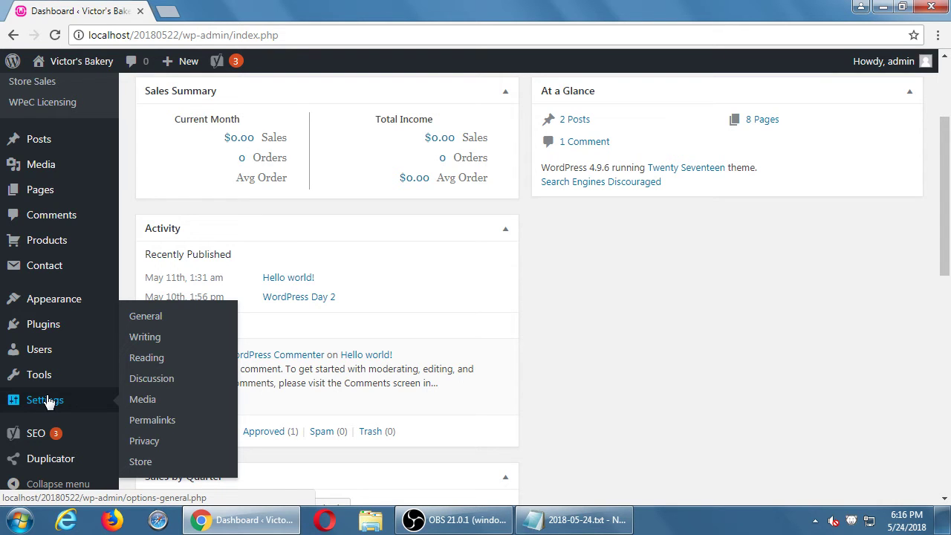
left_click(148, 460)
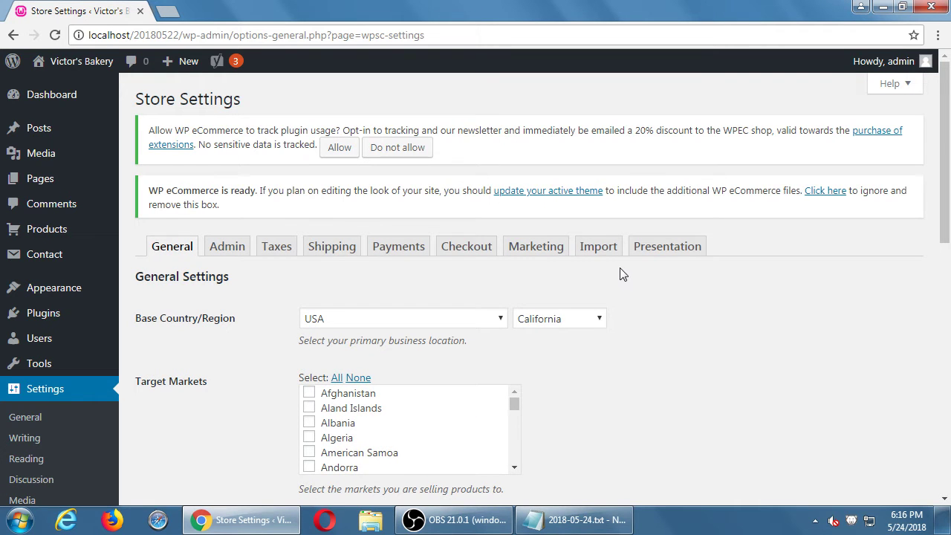
left_click(659, 251)
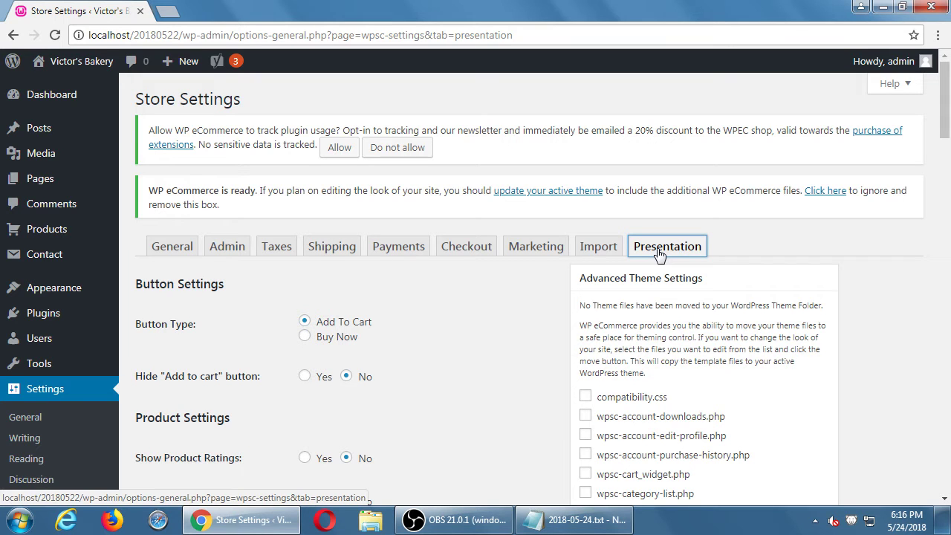
- Switch to the 2018-05-24.txt note in Notepad, magnify it, and replace its text with "Theme + Plugin(s) = Your Site"
left_click(626, 522)
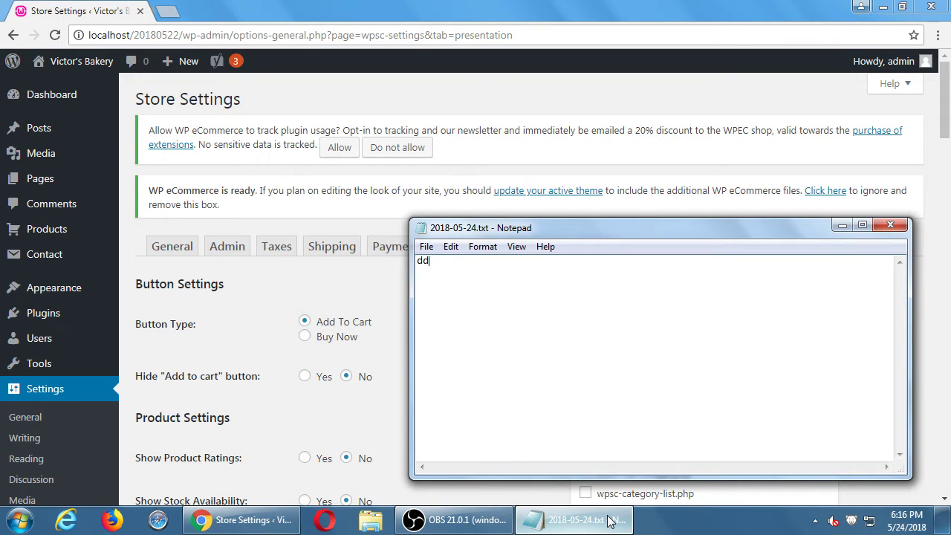
key("super+plus")
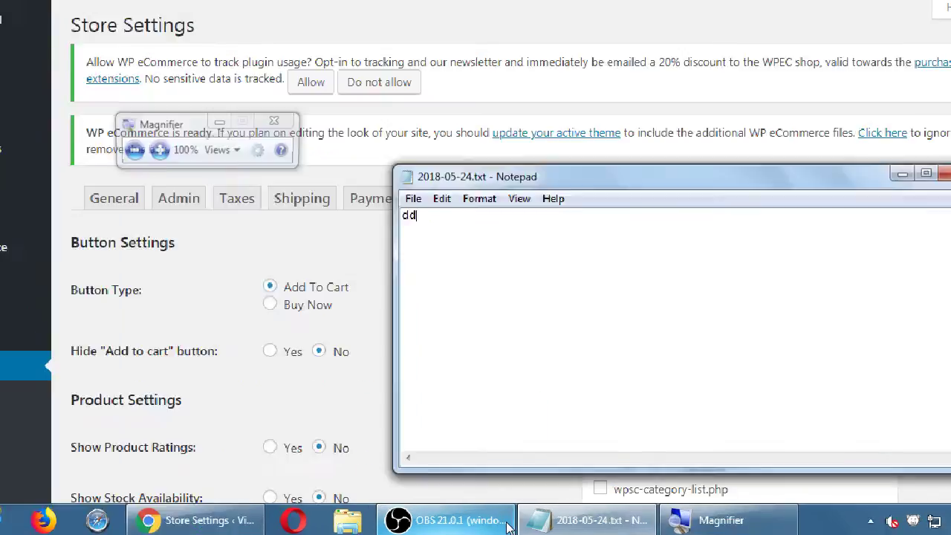
key("super+minus")
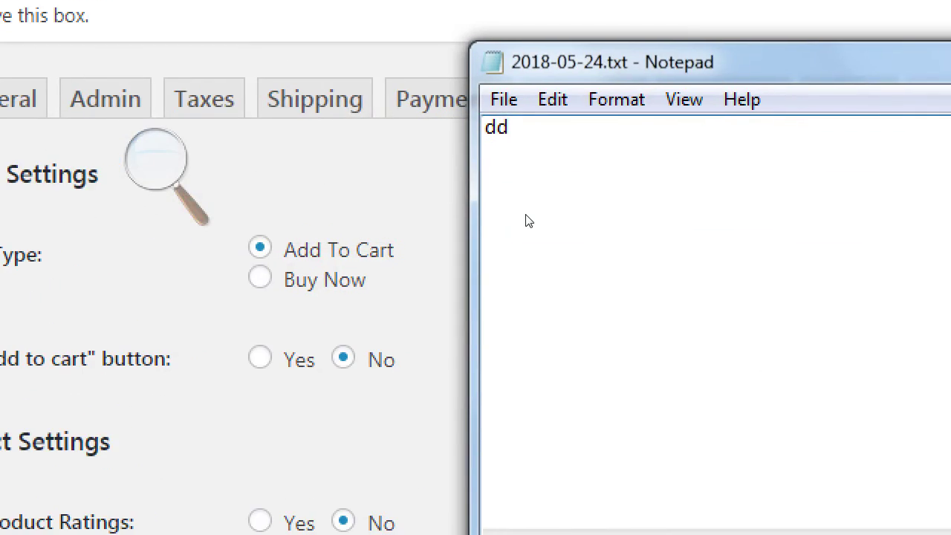
key("super+plus")
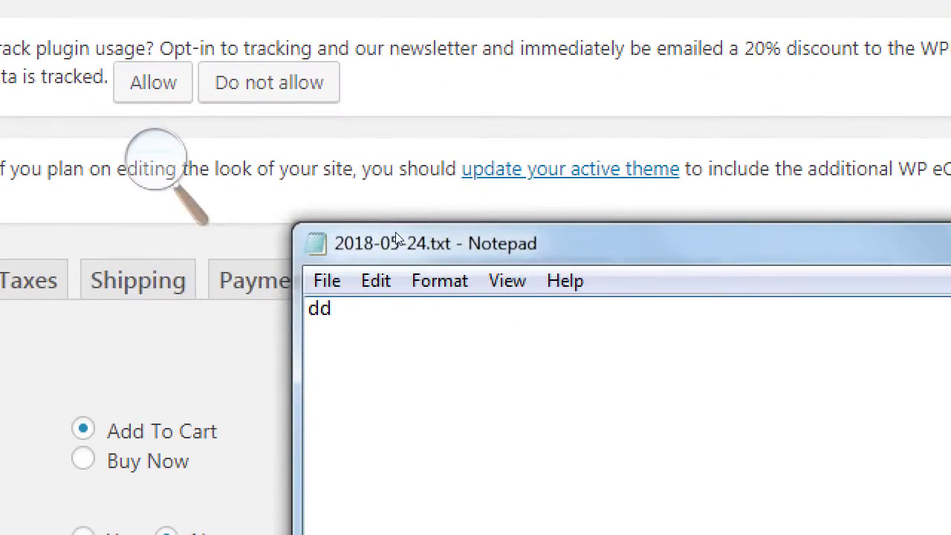
left_click(294, 129)
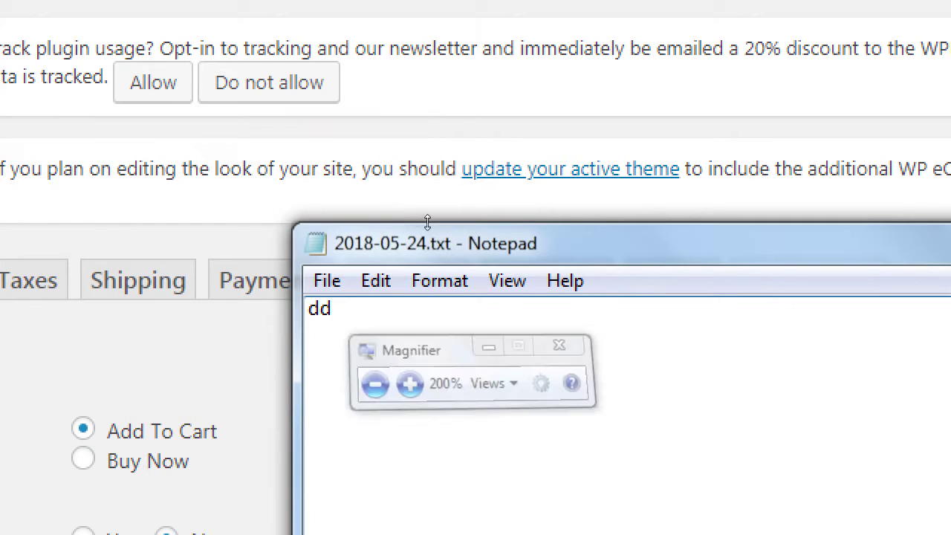
key("ctrl+a")
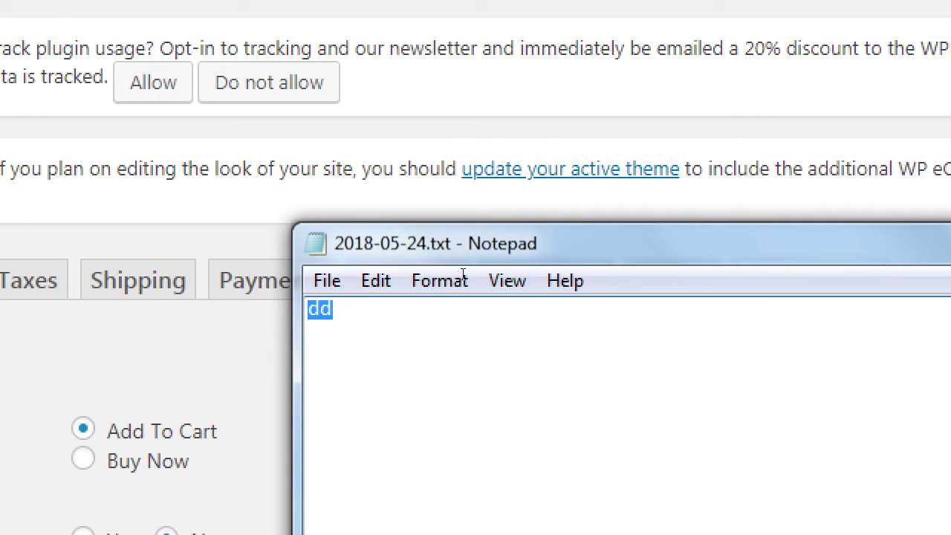
type("Theme + ")
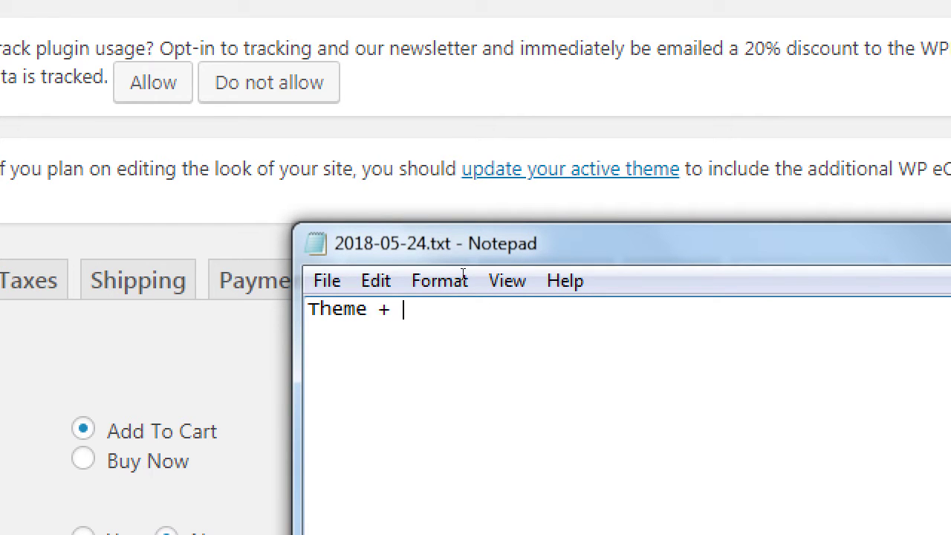
type("Plugin(")
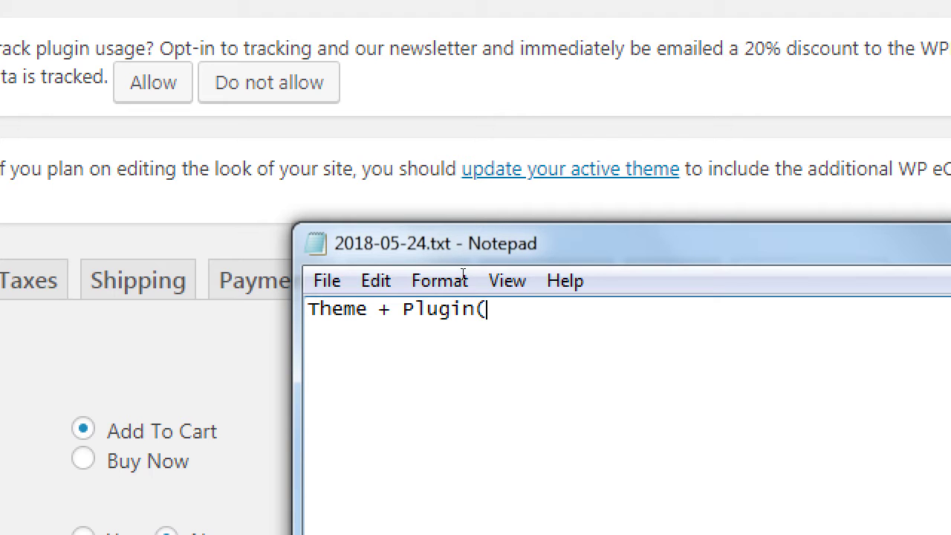
type("s) = Your S")
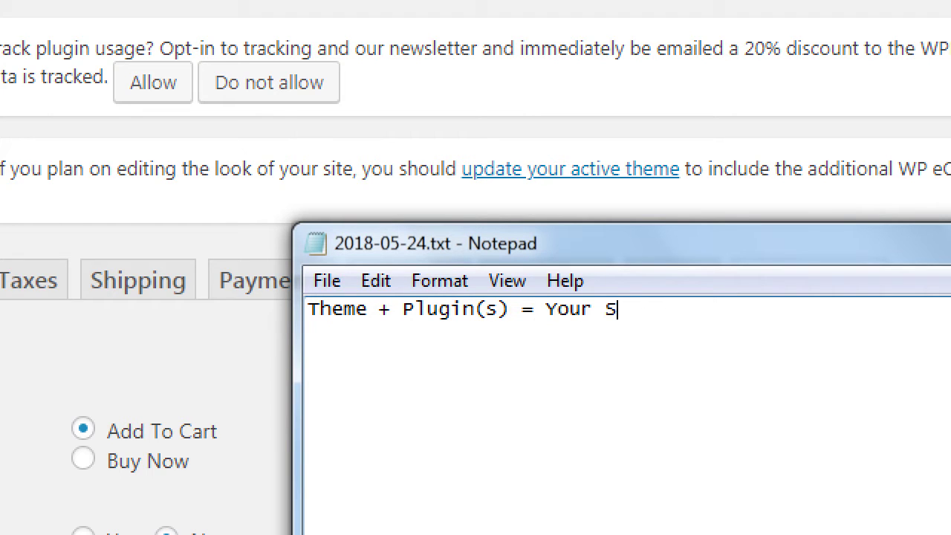
type("ite")
- Add after a blank line "Sometimes a Theme or a Plugin asks for extra plugins" and an indented line "to be installed. And you should."
key("Return")
key("Return")
type("Sometimes a Theme")
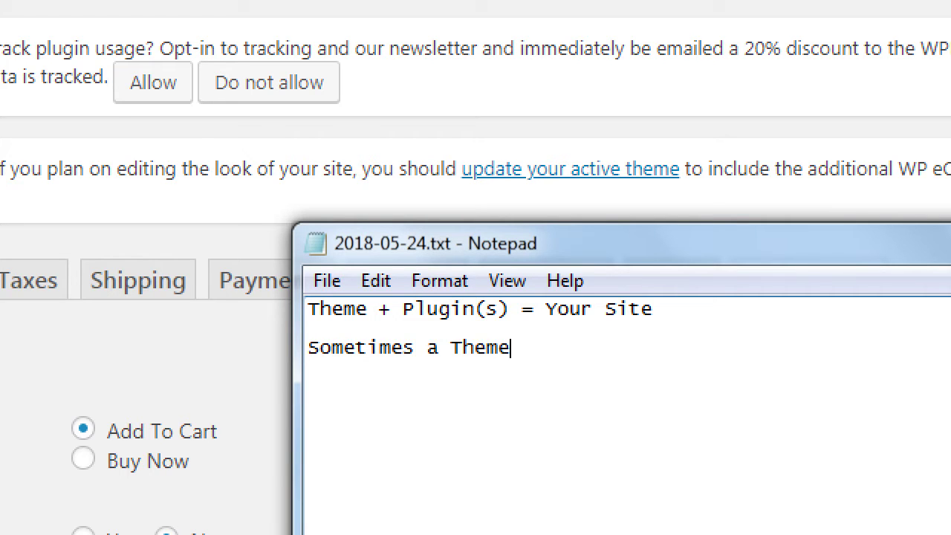
type(" or a Plugin asks for ex")
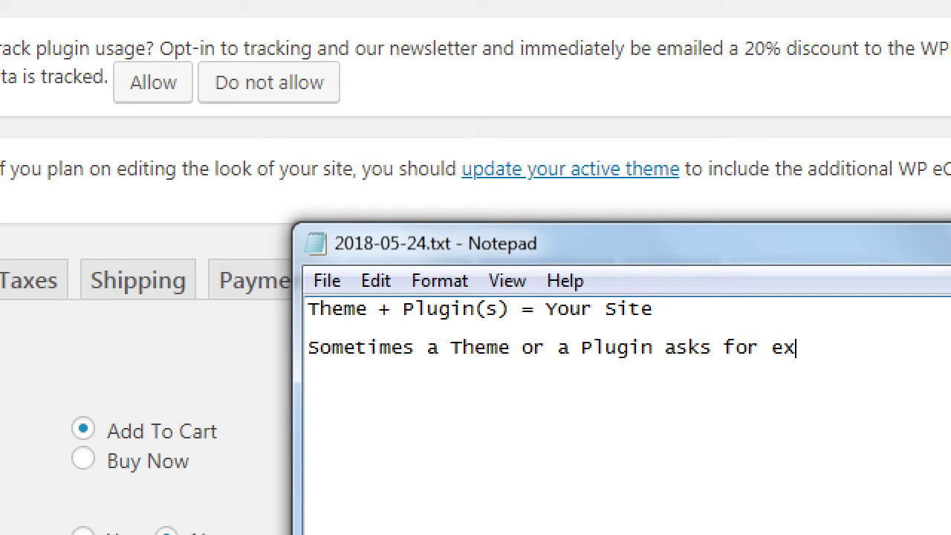
type("tra plugins")
key("Return")
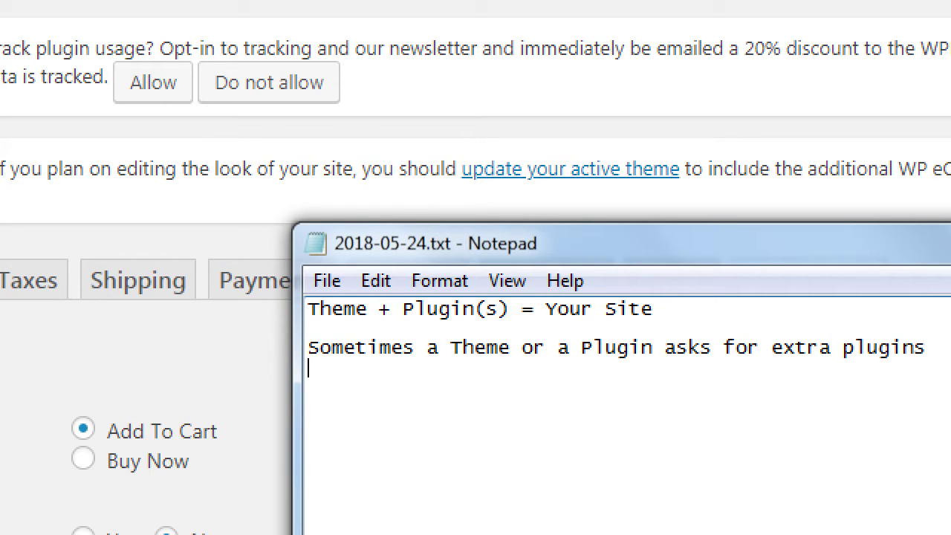
key("Tab")
type("to be installed. And ")
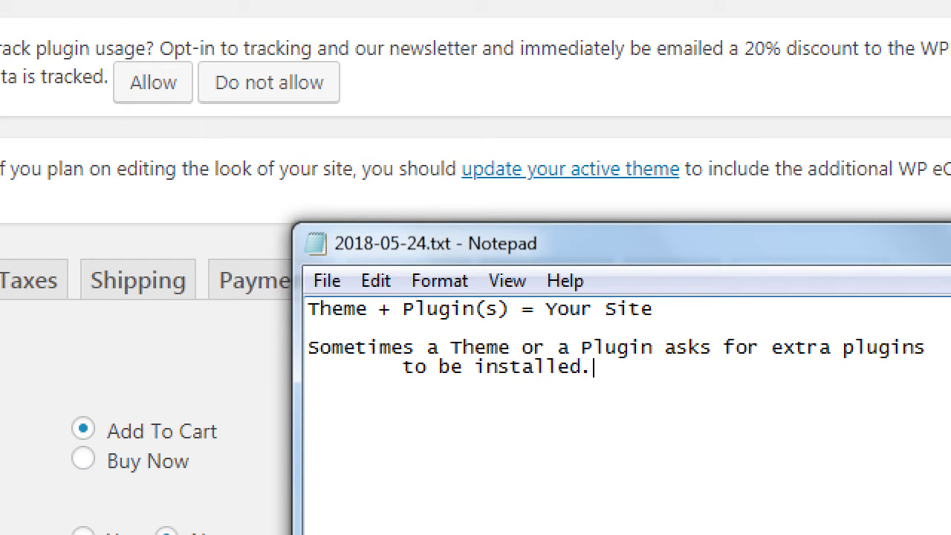
type("you should.")
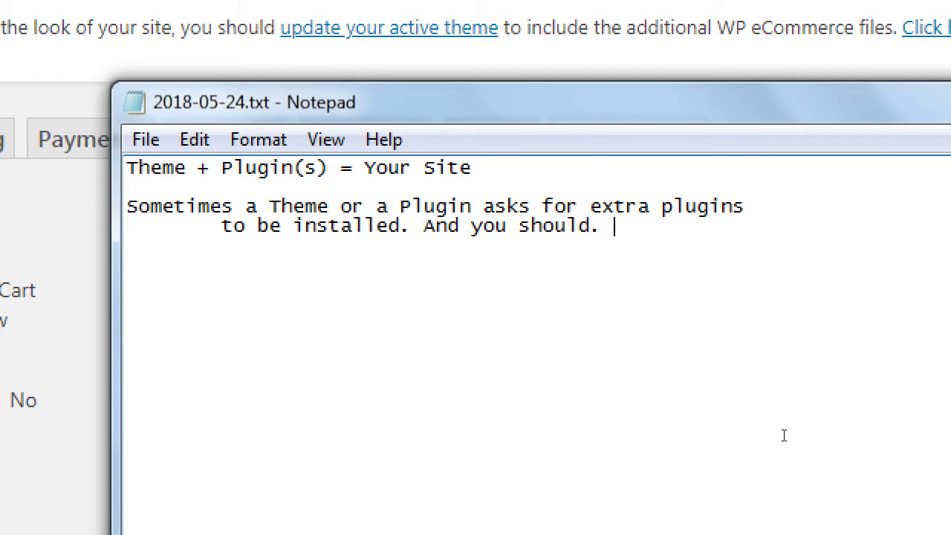
- Restore normal magnification and switch to the browser to review the Presentation store settings and Advanced Theme Settings
key("super+minus")
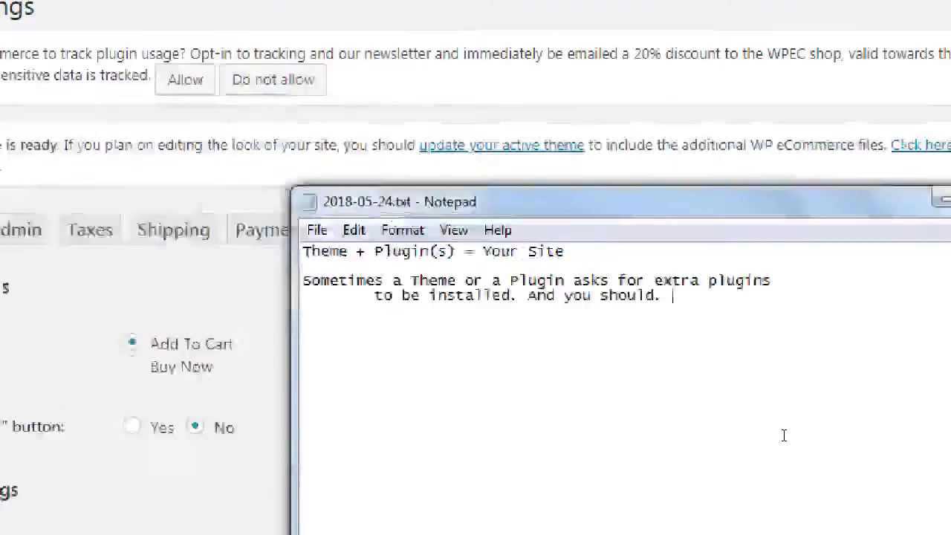
left_click(466, 102)
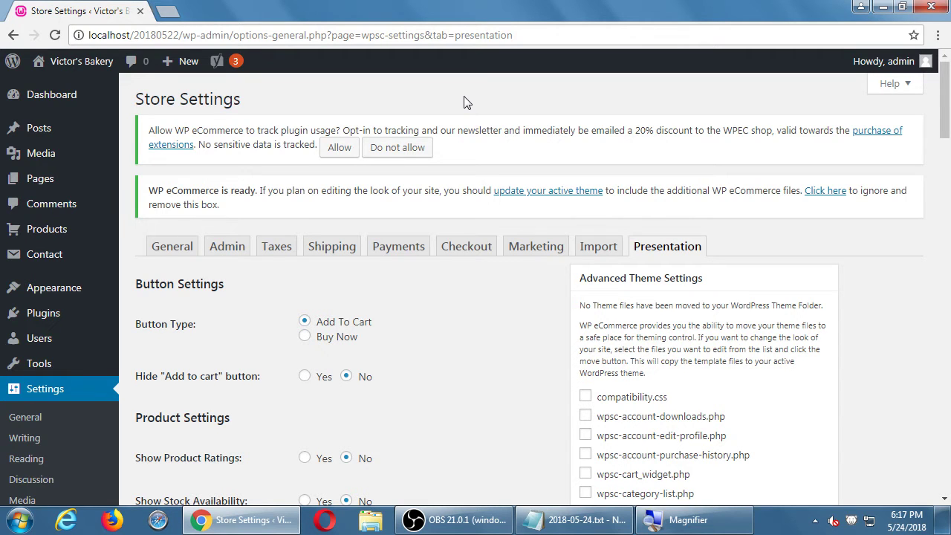
scroll(464, 101, "down", 2)
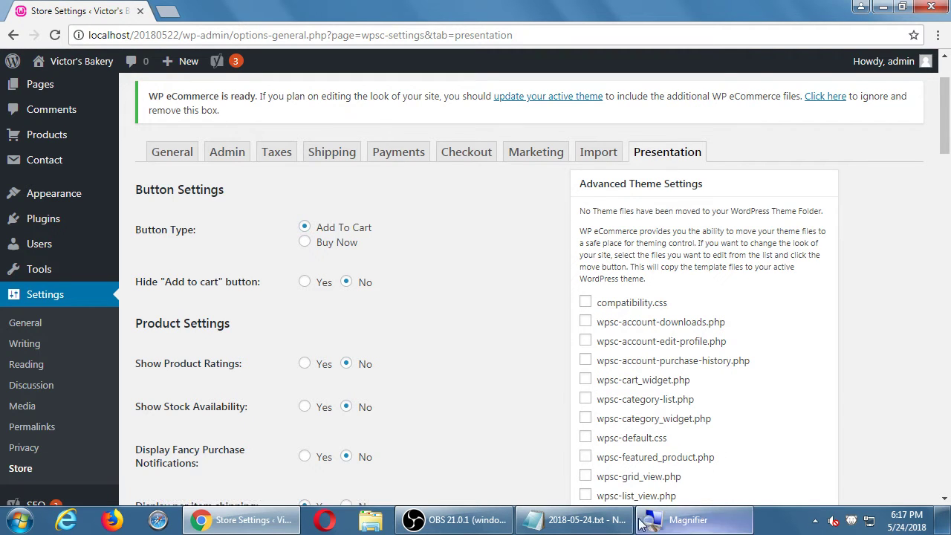
- Switch back to the magnified Notepad note and highlight the word "Theme" in its first line
left_click(587, 520)
key("super+plus")
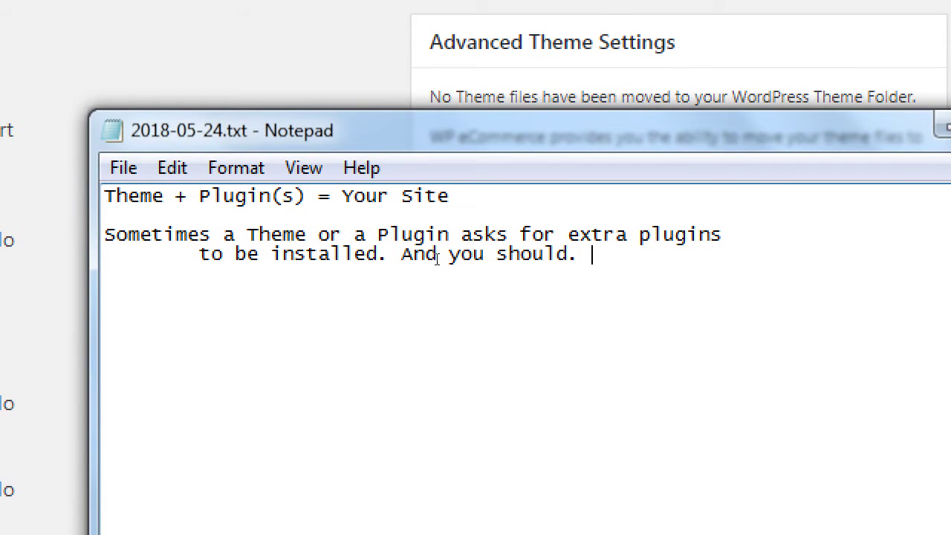
key("ctrl+Home")
key("Right")
key("Right")
key("Home")
key("ctrl+shift+Right")
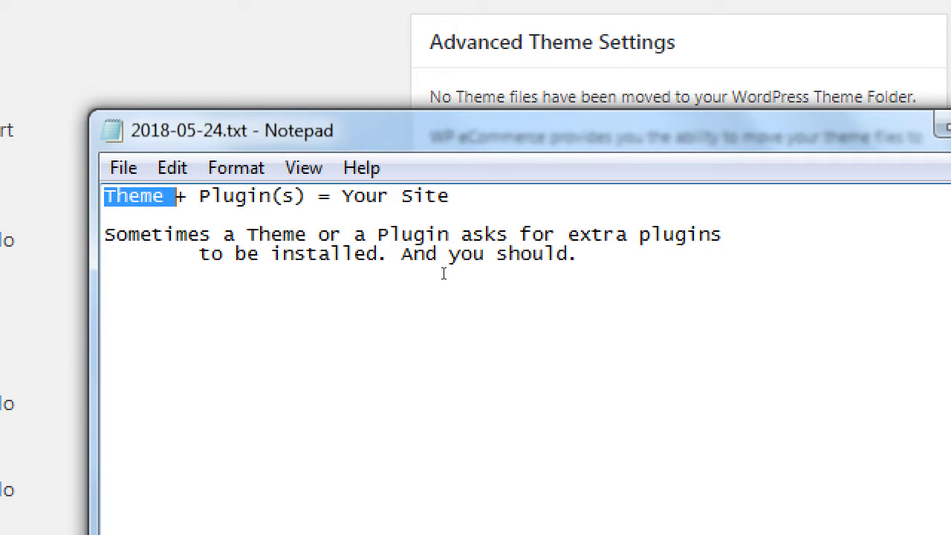
- Start a new paragraph at the note's end, after a blank line: "Oftentimes the best eCommerce experience for your users is tied"
key("ctrl+End")
key("Return")
key("Return")
type("Ofte")
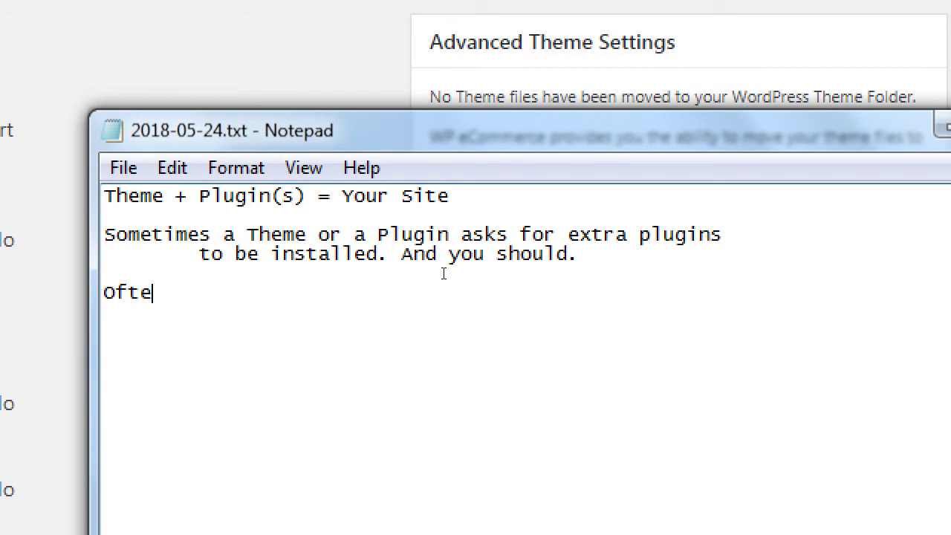
type("ntimes the best ")
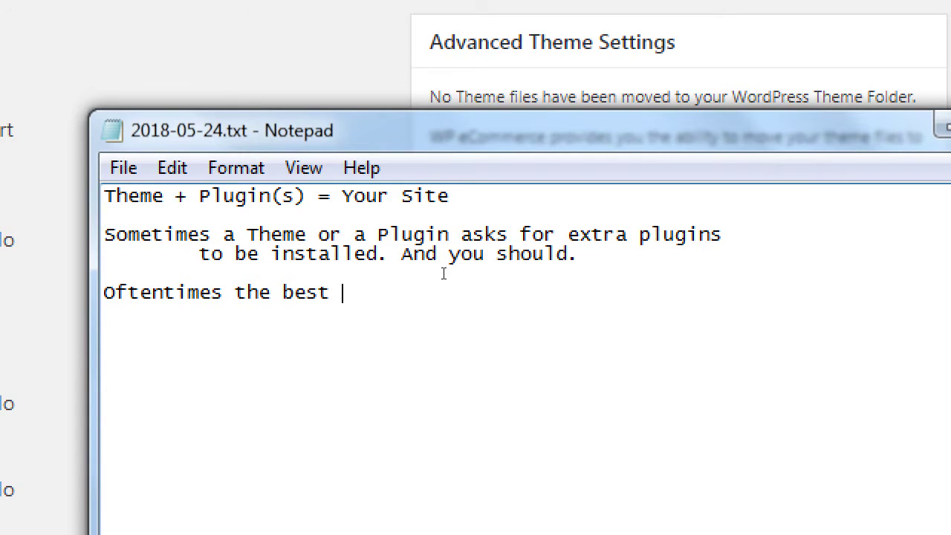
type("eCommerce e")
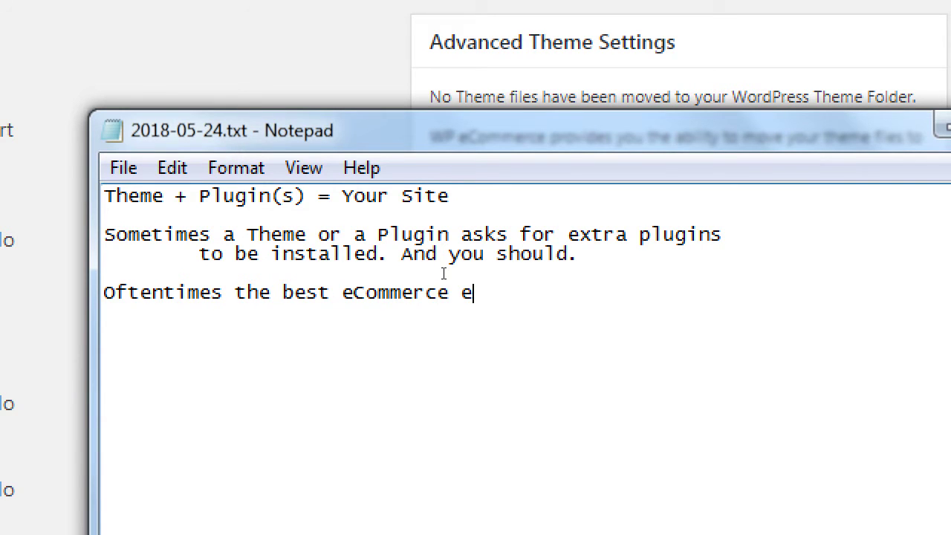
type("xperience fo")
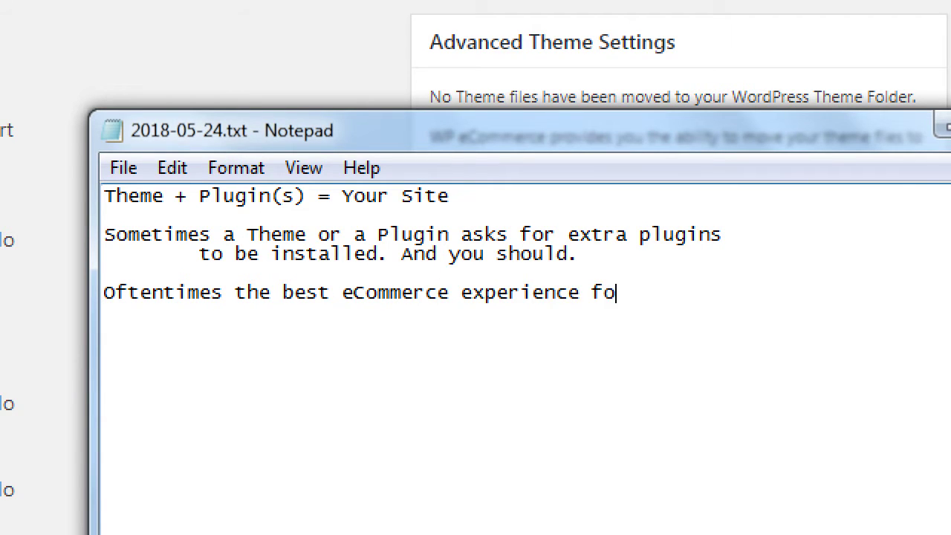
type("r your users is ")
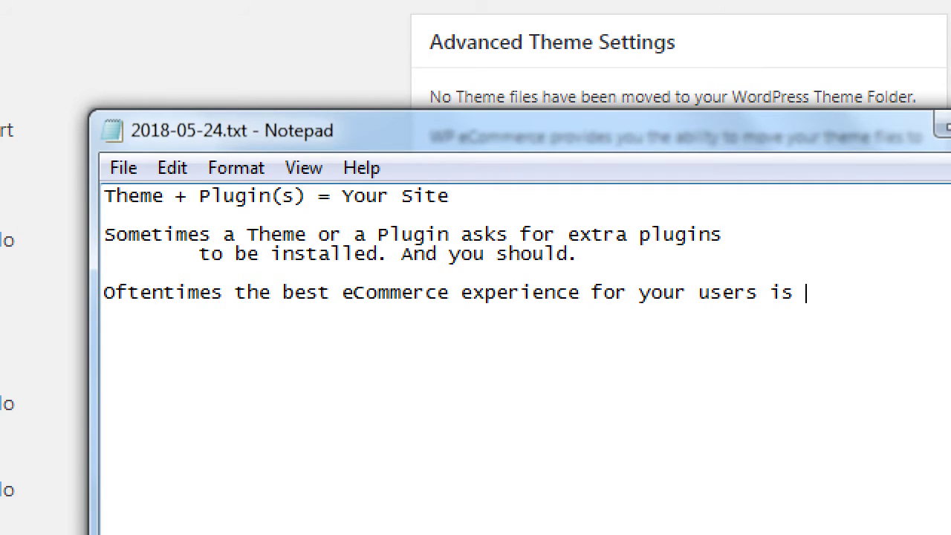
type("tied")
- Finish the note's last sentence on a new line with "together with the eComm Plugin and an eComm-focused theme."
key("Return")
type("together")
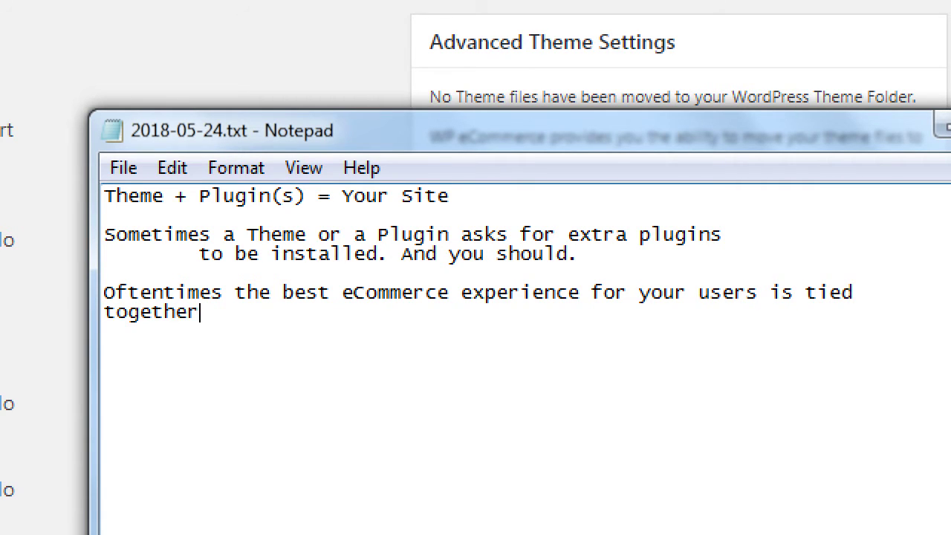
type(" with the ")
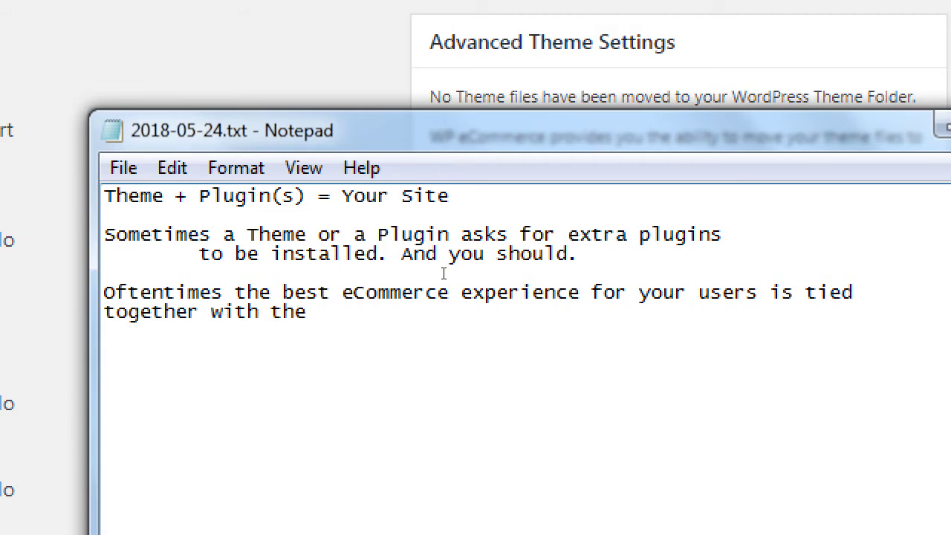
type("eComm Plu")
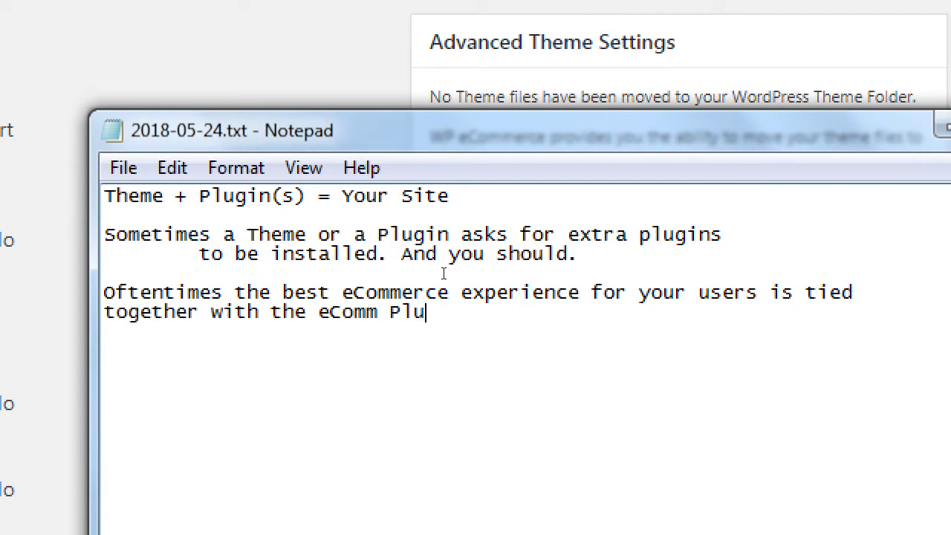
type("gin and an eCom")
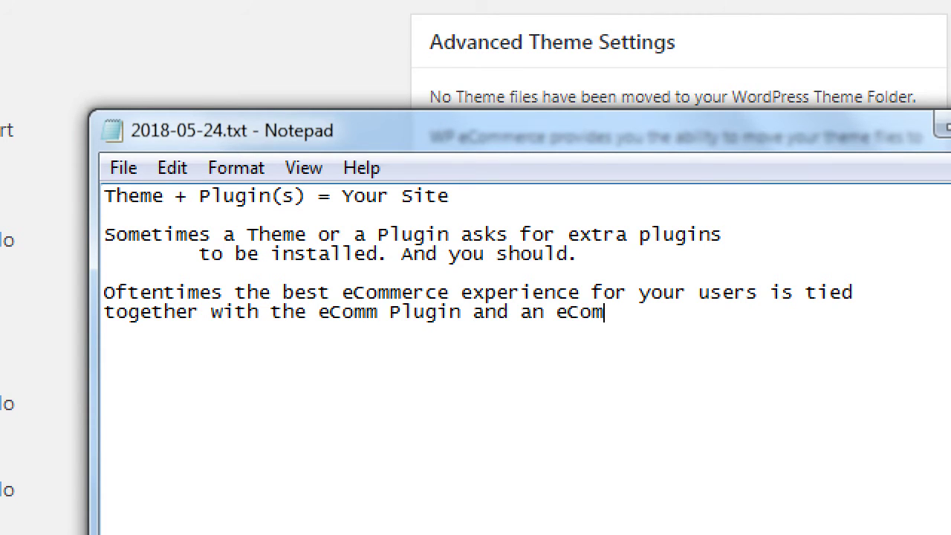
type("m-focused th")
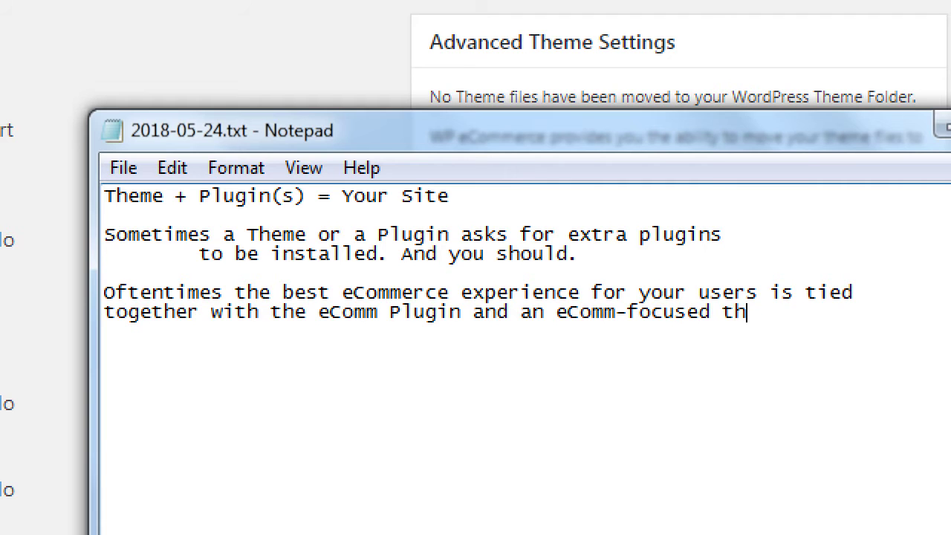
type("eeme")
key("BackSpace")
key("BackSpace")
key("BackSpace")
type("me.")
key("Return")
- Highlight the whole two-line "Oftentimes" paragraph in the note
key("Up")
key("Up")
key("shift+Down")
key("shift+End")
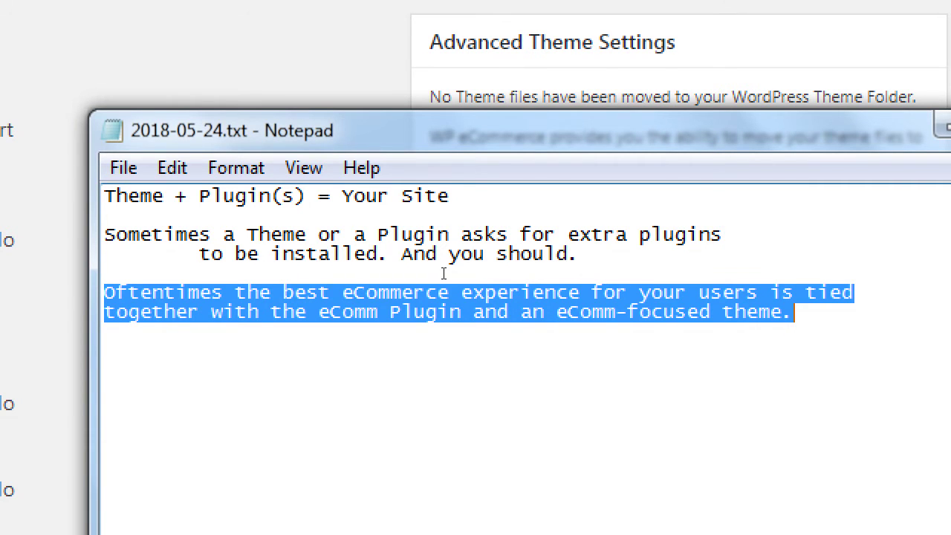
- Restore normal magnification and switch to the browser to review the whole Presentation page of the store settings
key("super+minus")
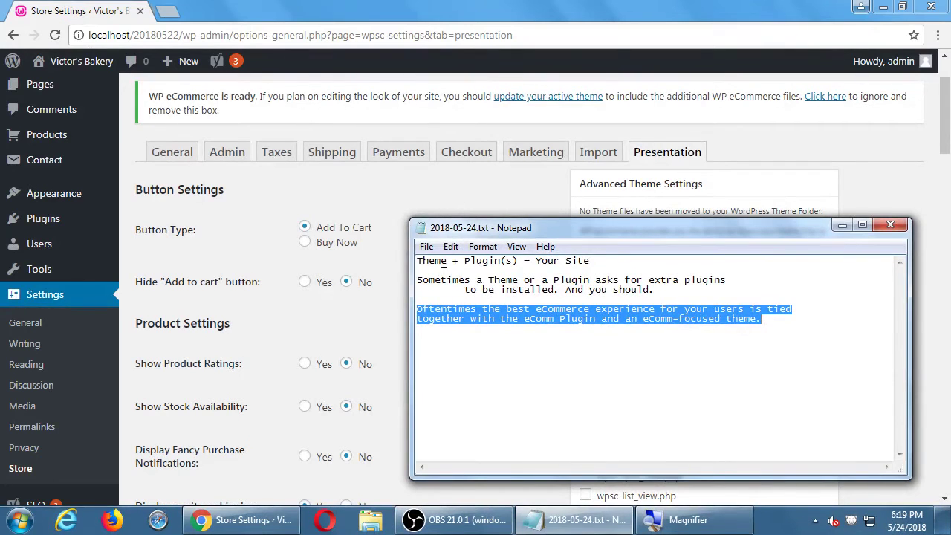
left_click(788, 157)
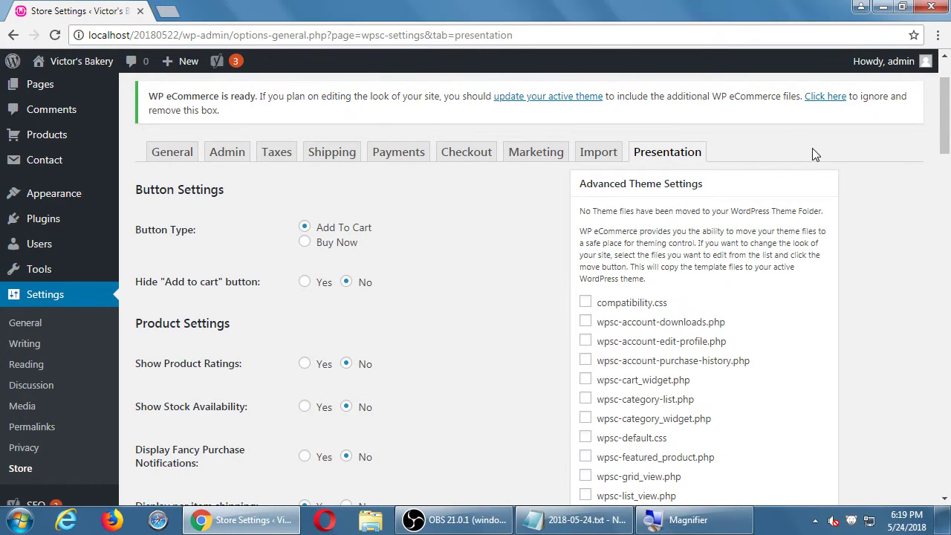
scroll(815, 154, "down", 7)
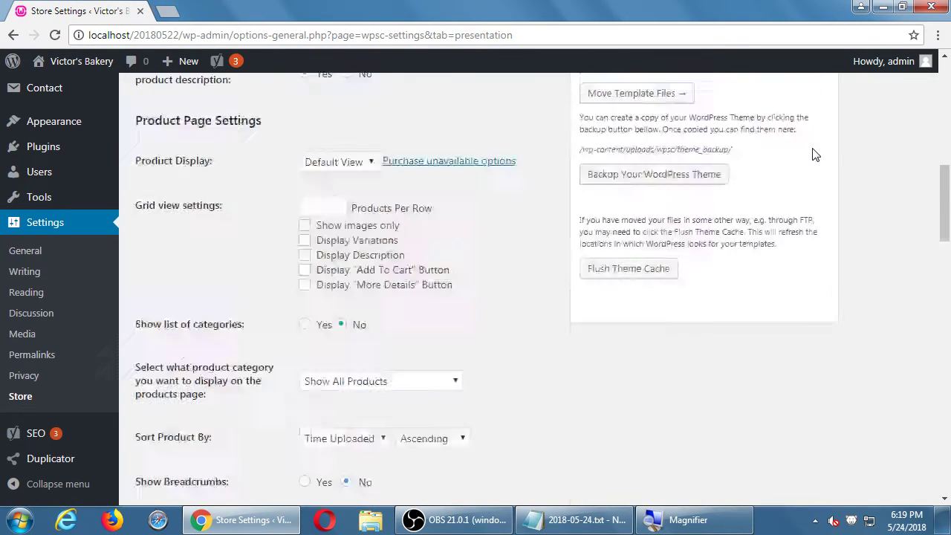
scroll(815, 154, "down", 15)
scroll(815, 153, "up", 20)
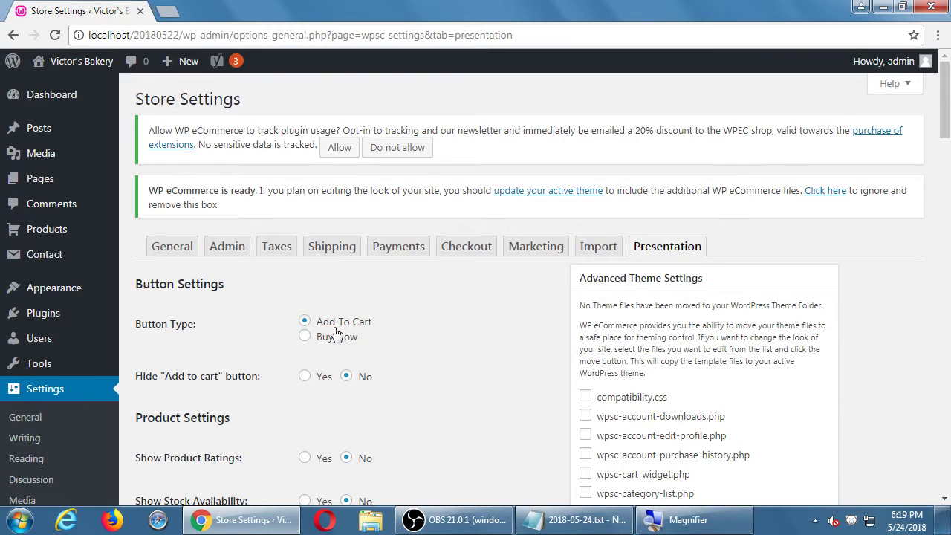
scroll(397, 350, "down", 2)
scroll(397, 350, "up", 1)
scroll(398, 350, "up", 1)
- Show the Store Settings help section with its documentation links, and close it again after viewing
left_click(897, 92)
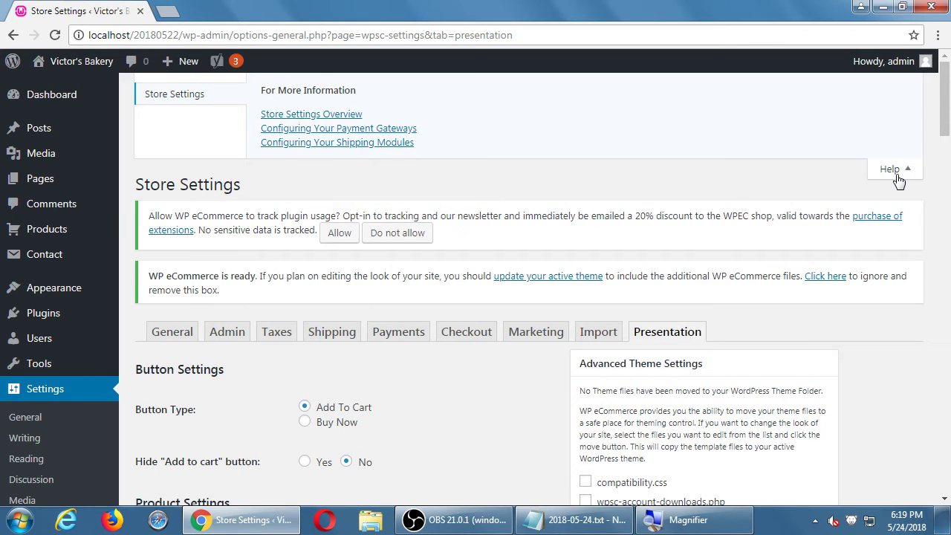
left_click(899, 181)
left_click(890, 92)
left_click(892, 172)
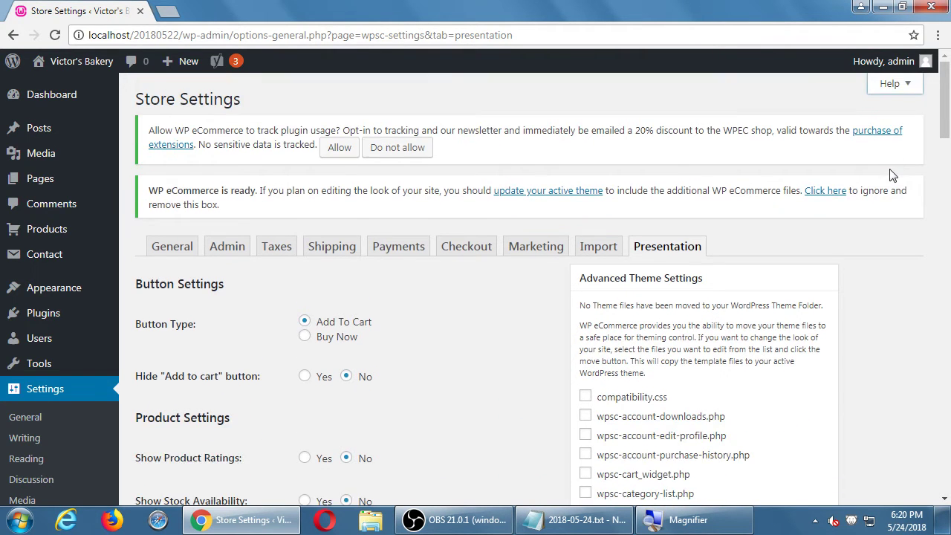
- Examine the Advanced Theme Settings description and its list of template files under magnification, and restore normal magnification
scroll(893, 176, "down", 3)
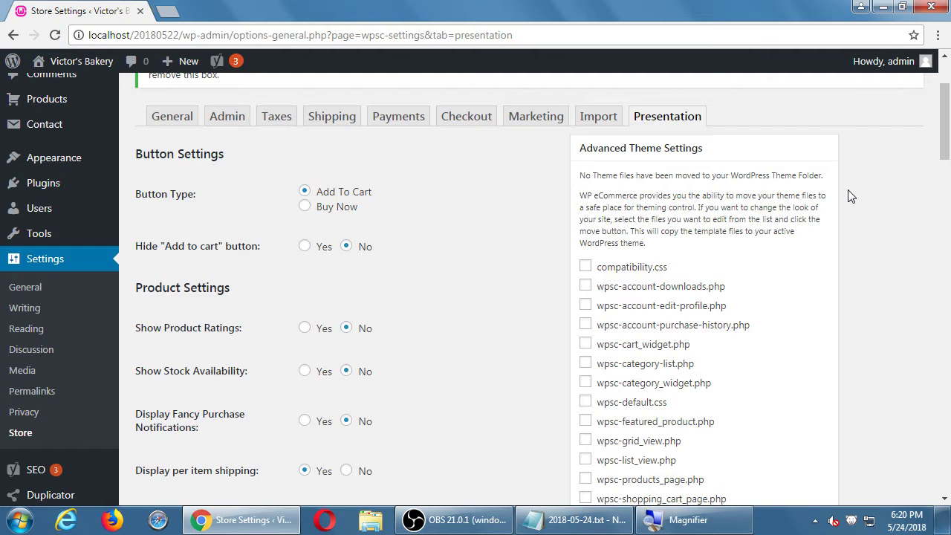
scroll(842, 183, "down", 2)
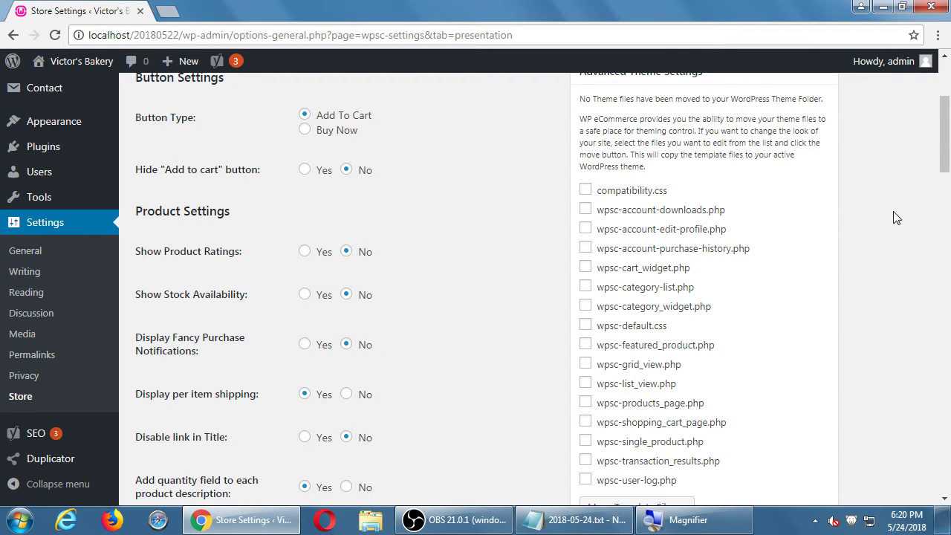
scroll(897, 217, "down", 2)
scroll(891, 215, "up", 1)
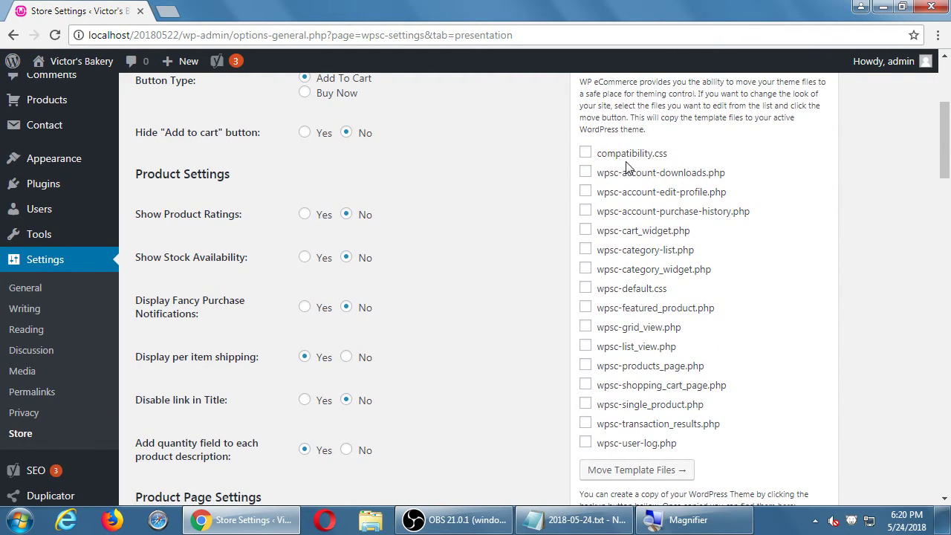
mouse_move(92, 168)
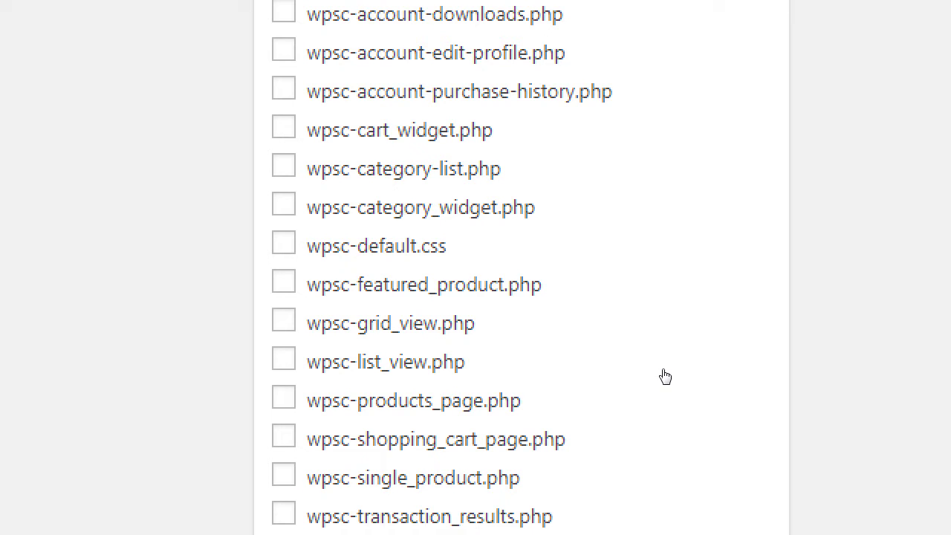
key("super+minus")
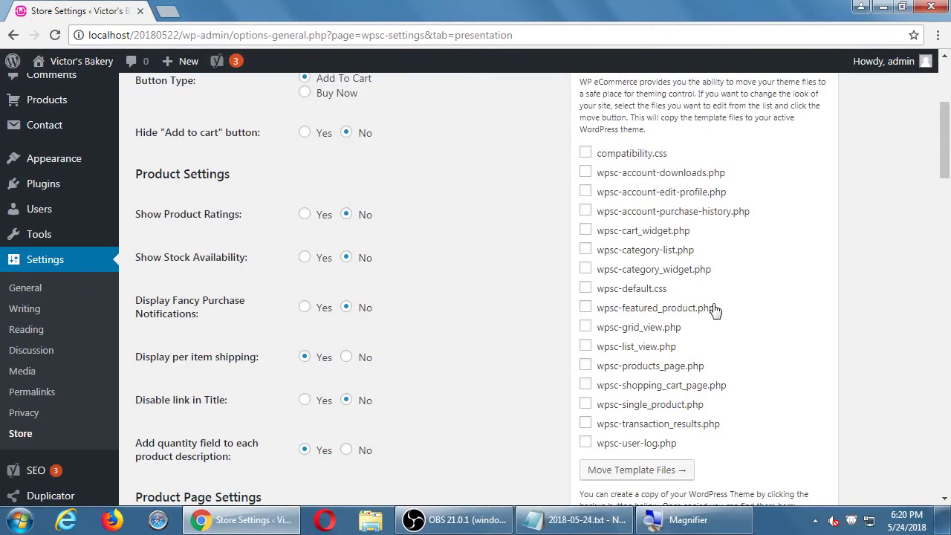
- Select the template files wpsc-list_view.php and wpsc-products_page.php in Advanced Theme Settings
scroll(710, 310, "down", 2)
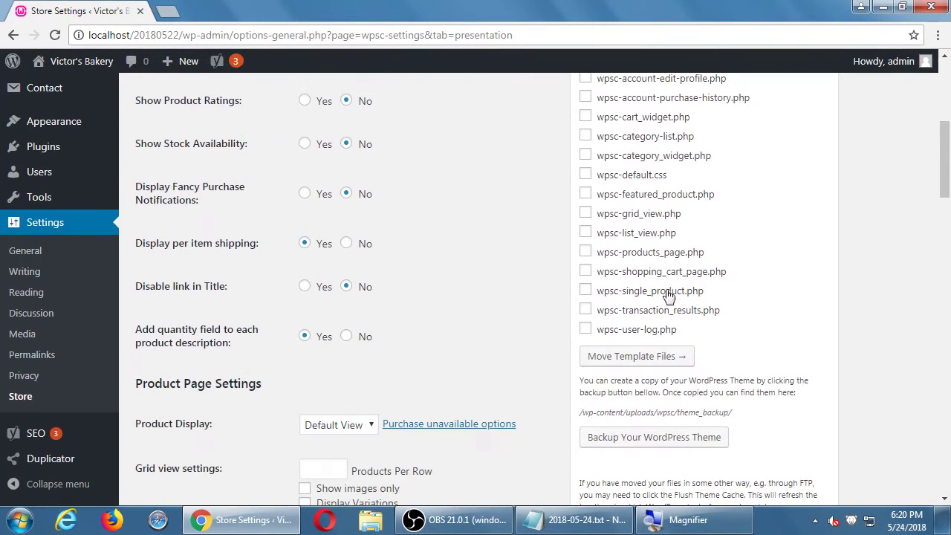
left_click(586, 232)
left_click(585, 253)
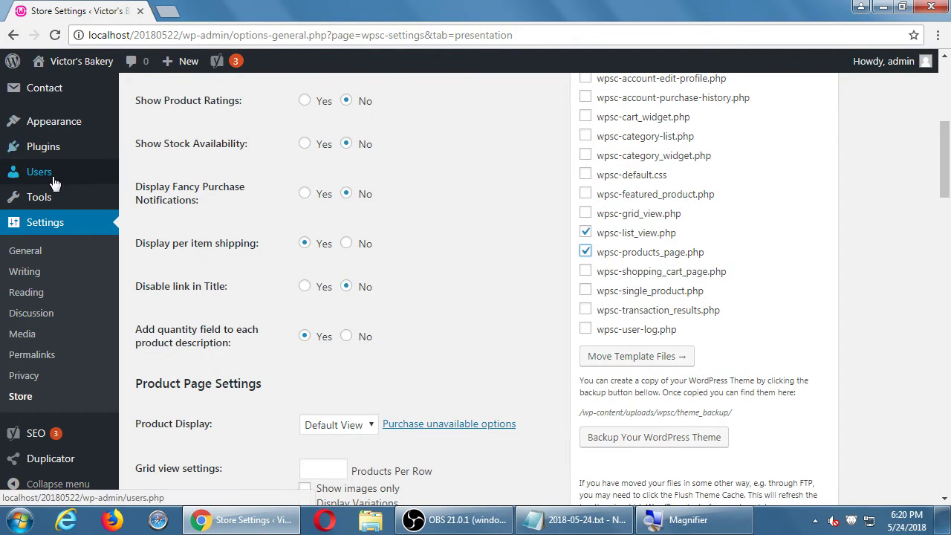
mouse_move(59, 197)
mouse_move(54, 121)
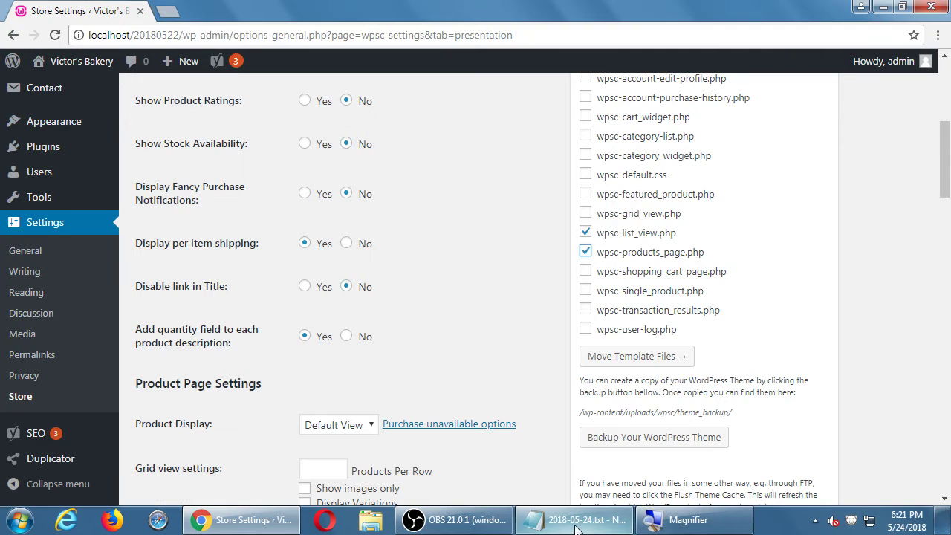
- Switch to the Notepad note, magnify it, and start a line two blank lines below the last paragraph with "Optional/Advanced:"
scroll(658, 421, "up", 2)
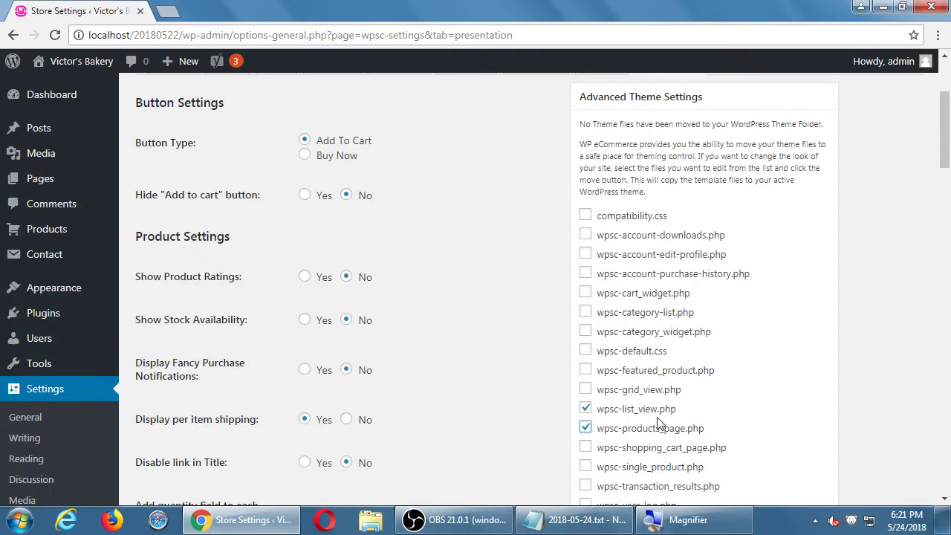
left_click(572, 520)
key("super+plus")
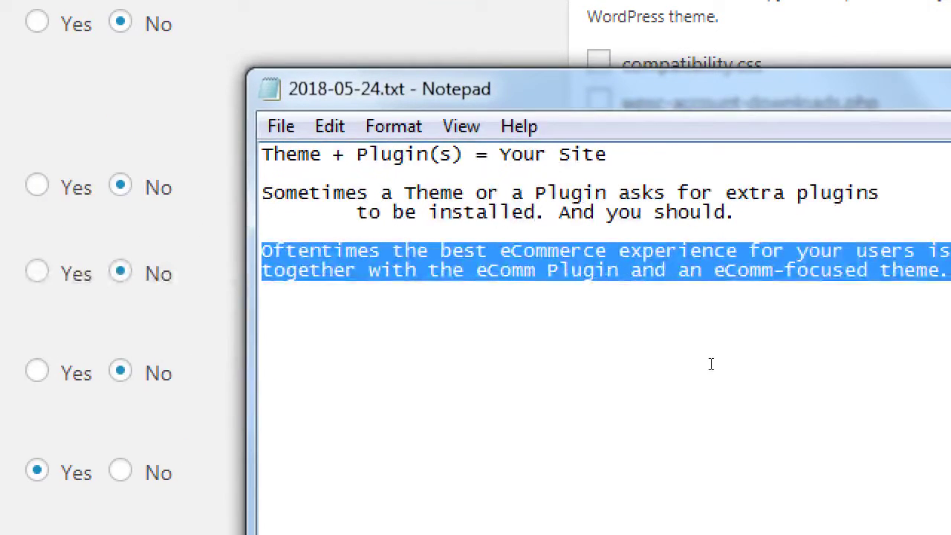
key("Down")
key("Down")
key("Down")
key("Down")
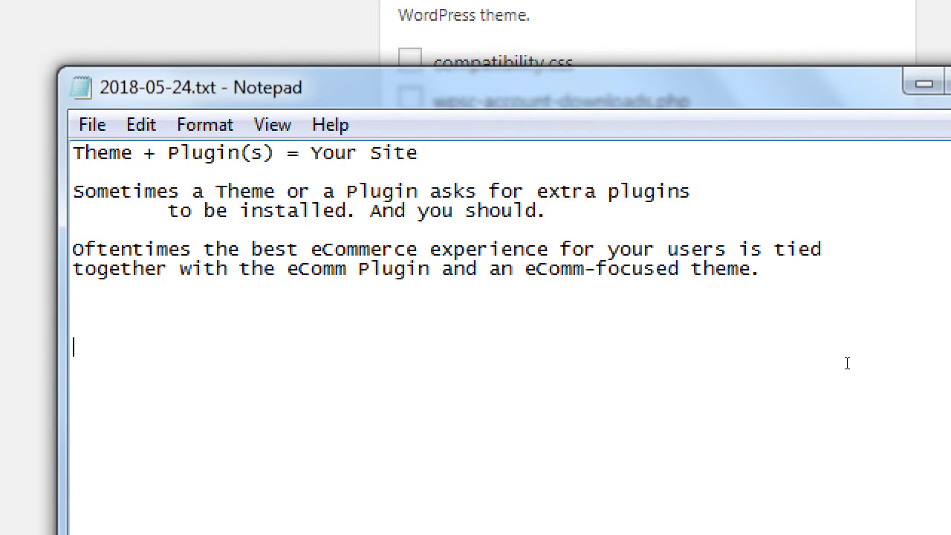
type("Optional/C")
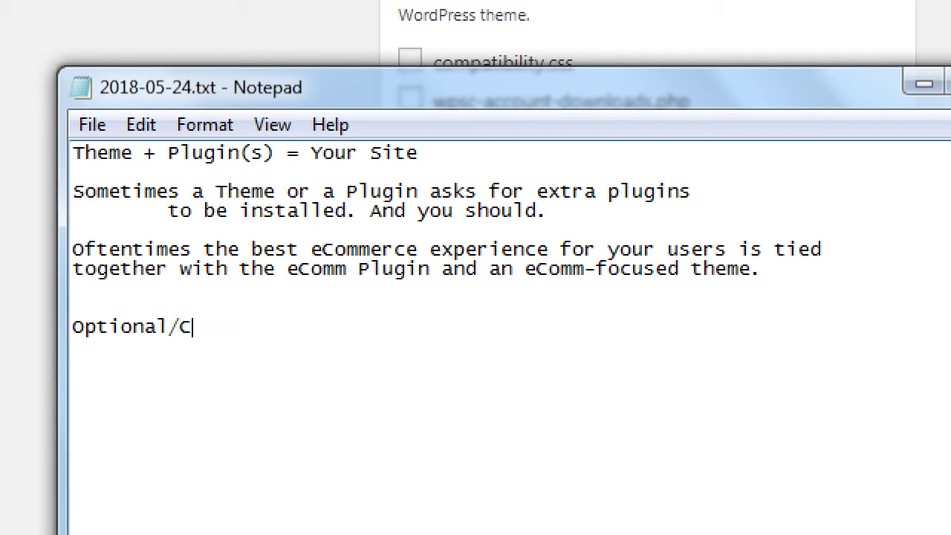
key("BackSpace")
type("Av")
key("BackSpace")
type("dav")
key("BackSpace")
key("BackSpace")
type("vanced:")
key("BackSpace")
type(":")
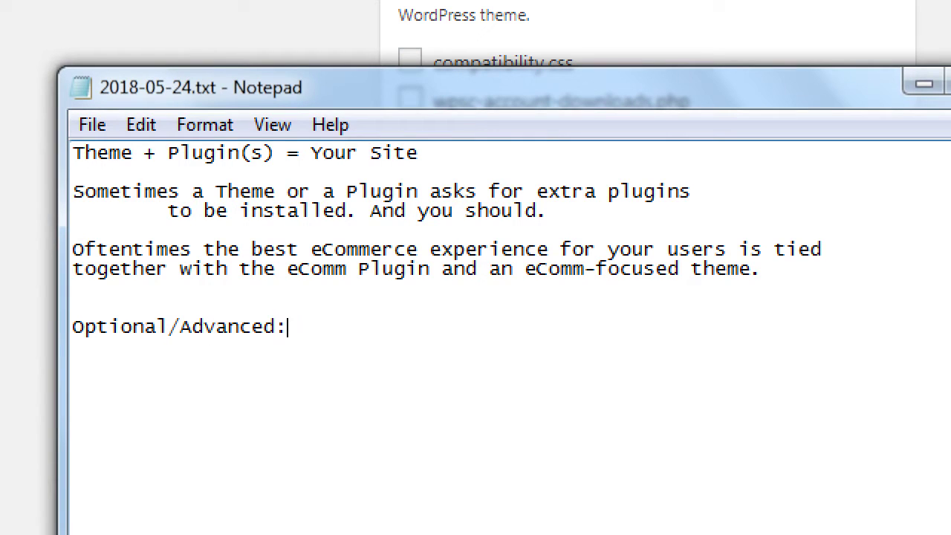
- Continue the line with "You need need to Move Template Files", checking the browser's Advanced Theme Settings for the exact wording
type(" You need need t")
key("BackSpace")
type("need ")
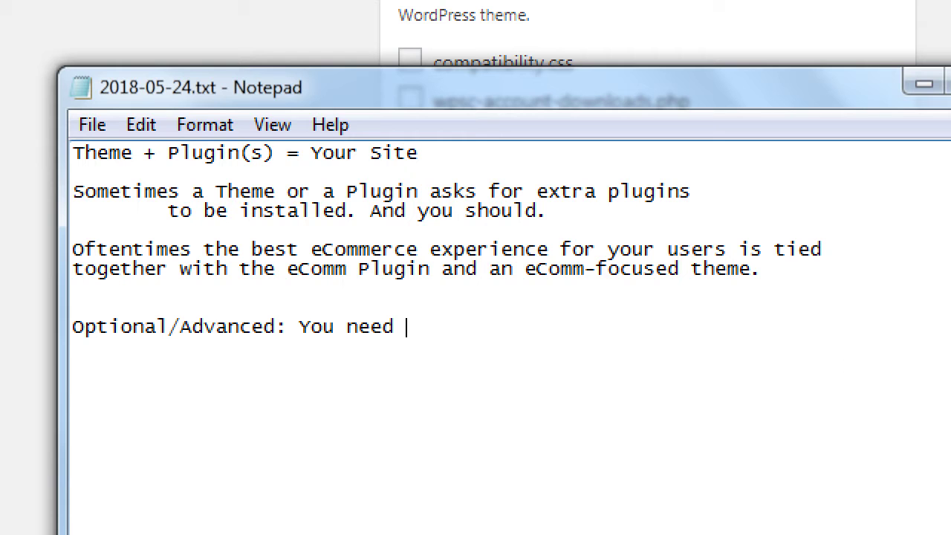
type("to Move")
key("alt+Tab")
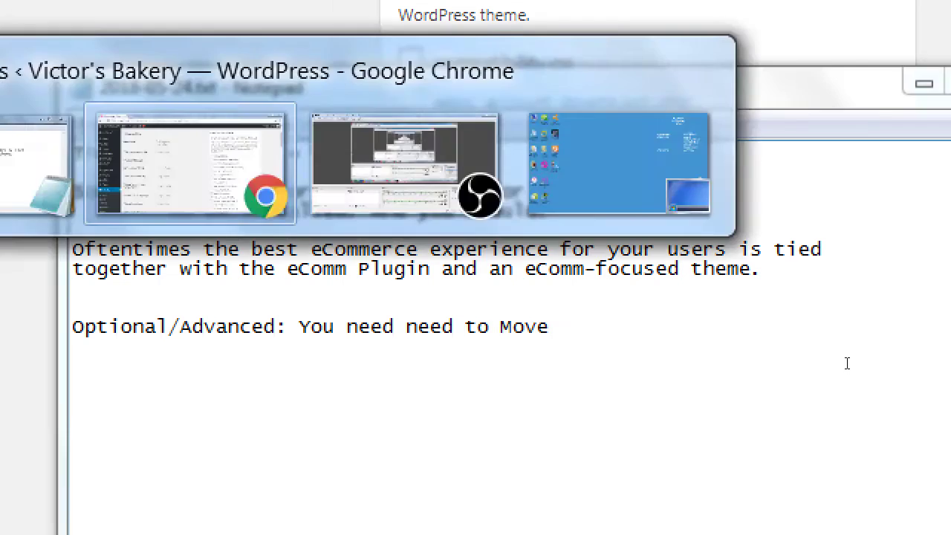
scroll(846, 364, "down", 6)
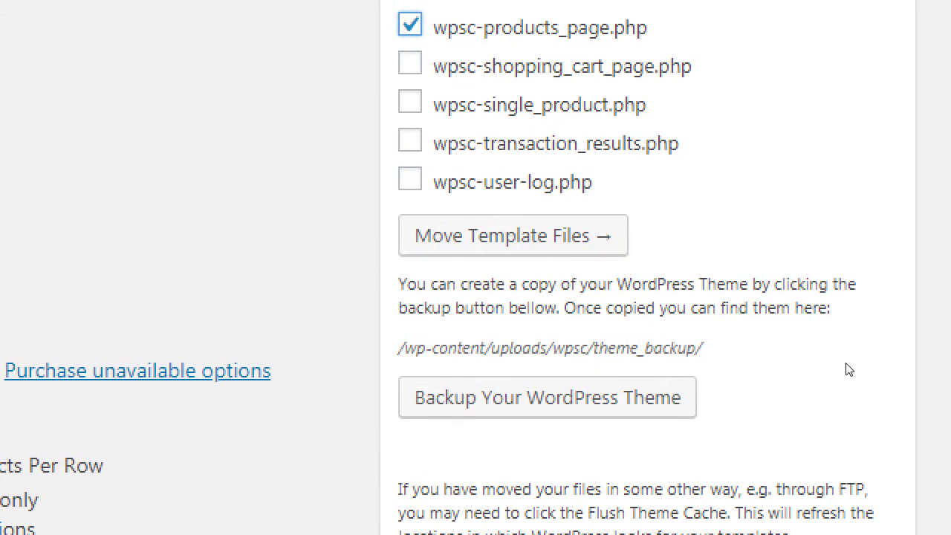
key("alt+Tab")
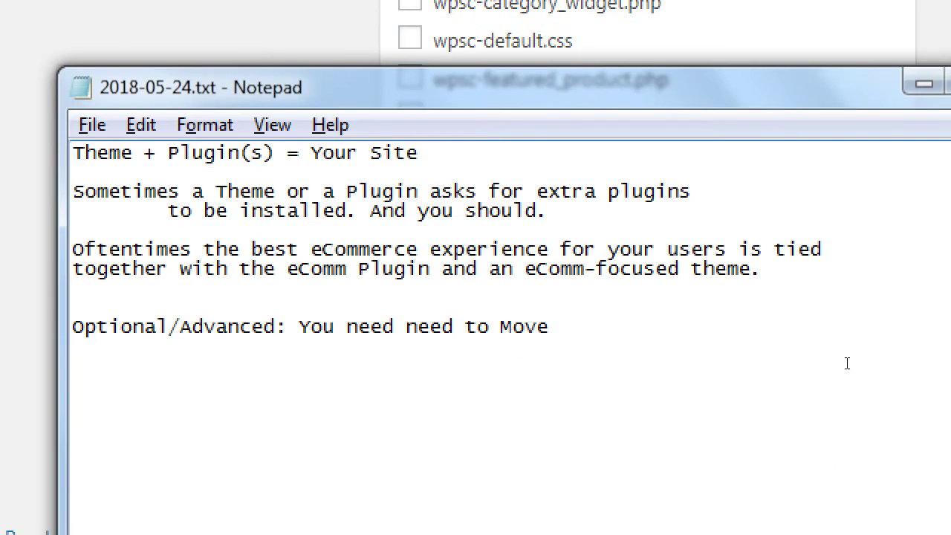
type("Template Files i")
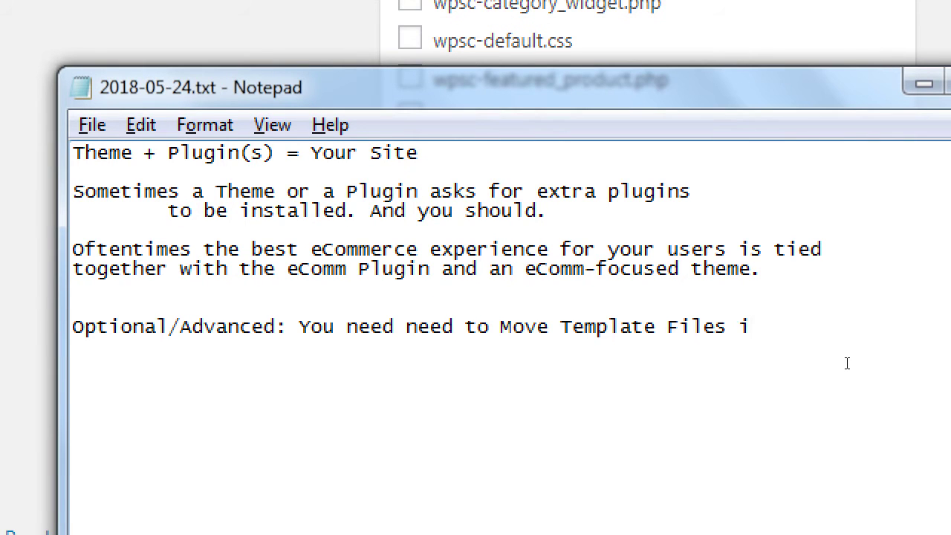
- Finish the note's last sentence with "from the originla location to the Appearance > Editor IF you want to edit/create custom code."
key("BackSpace")
type("from the ")
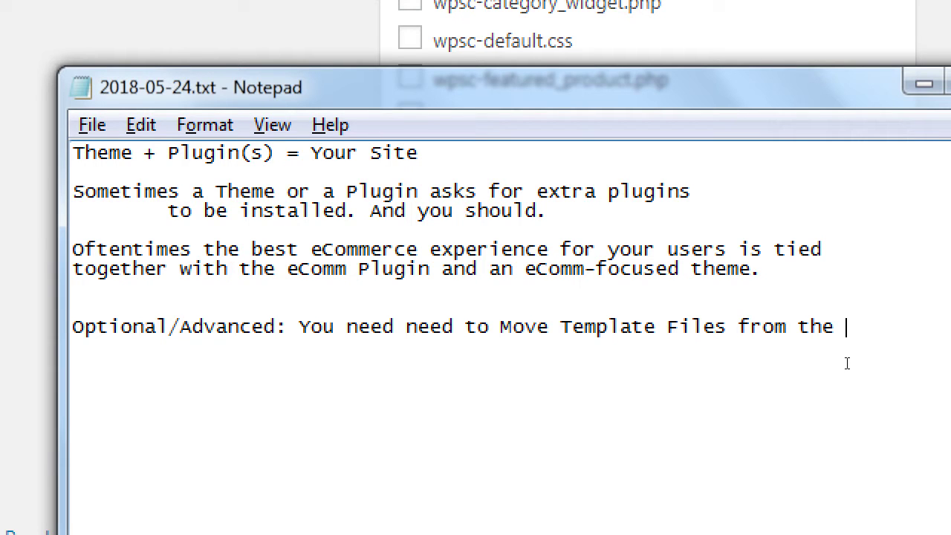
type("originla locat")
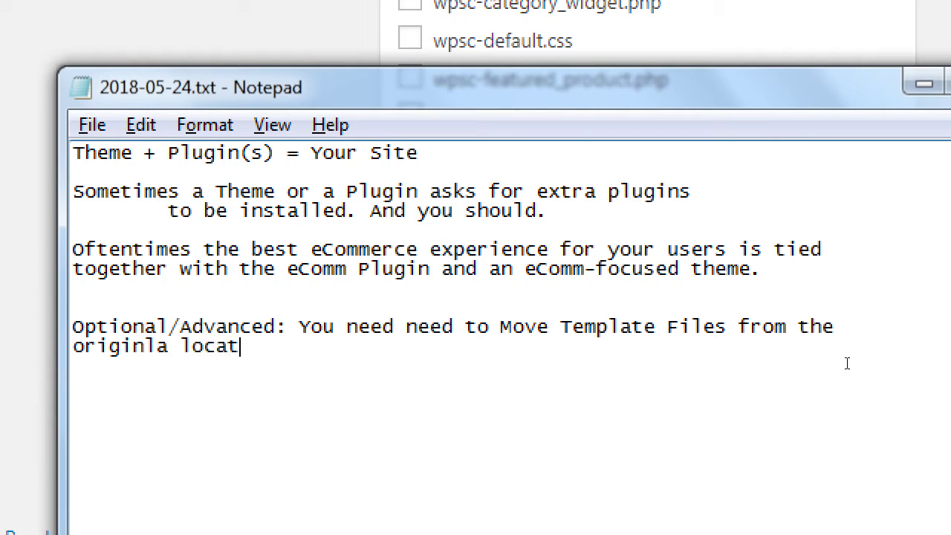
type("ion to the ")
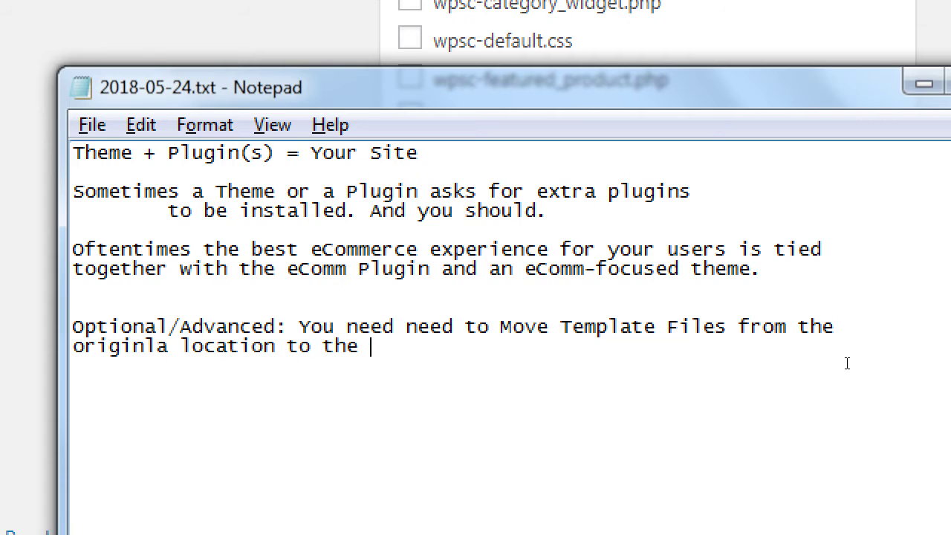
type("Appear")
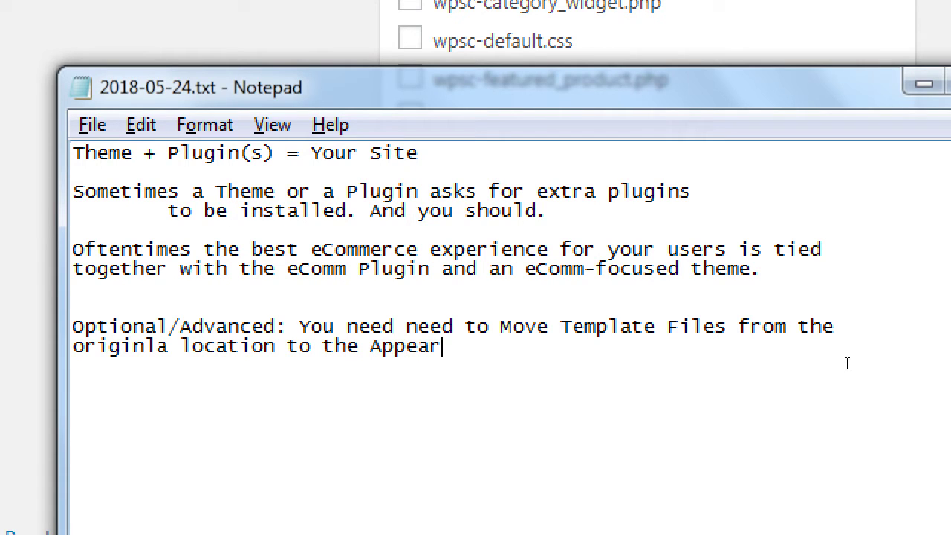
type("ance Ed")
key("BackSpace")
key("BackSpace")
type("> Editor IF")
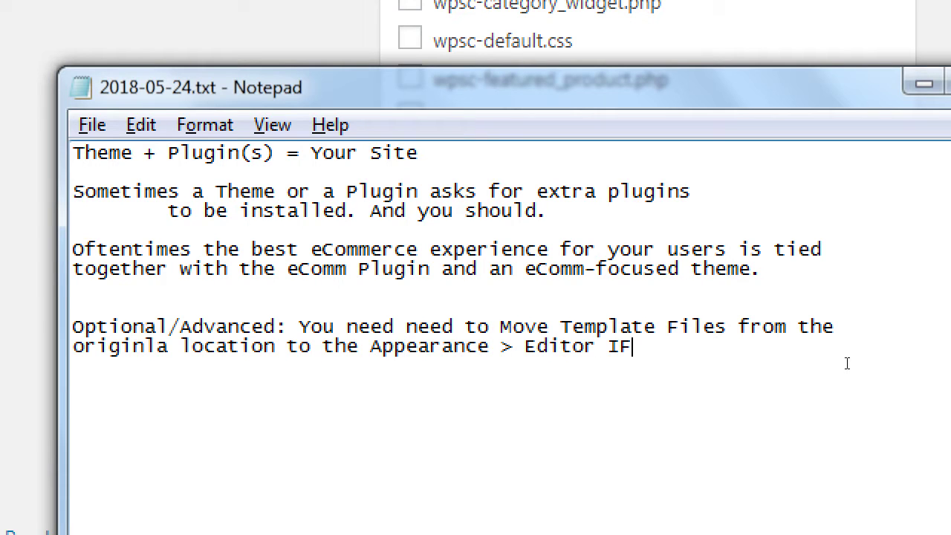
type(" you want to edit")
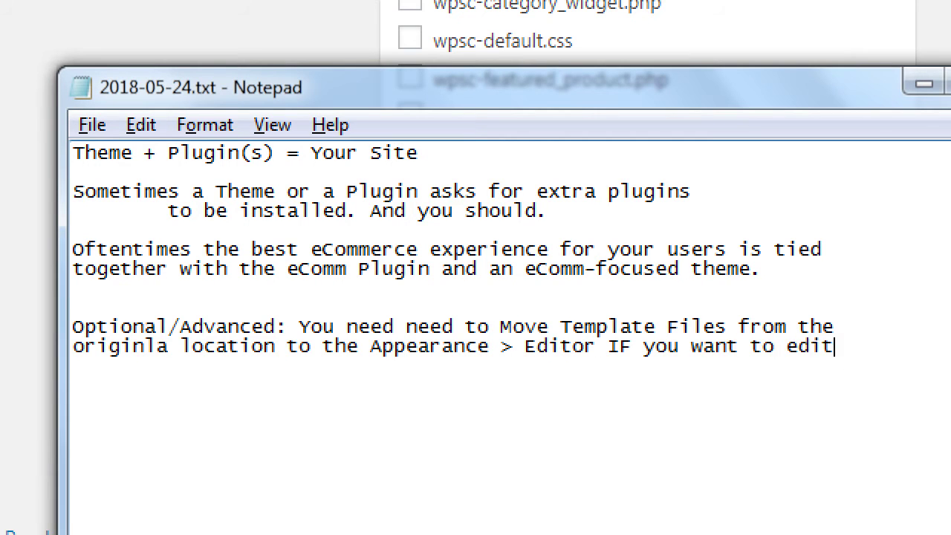
type("/create custom code.")
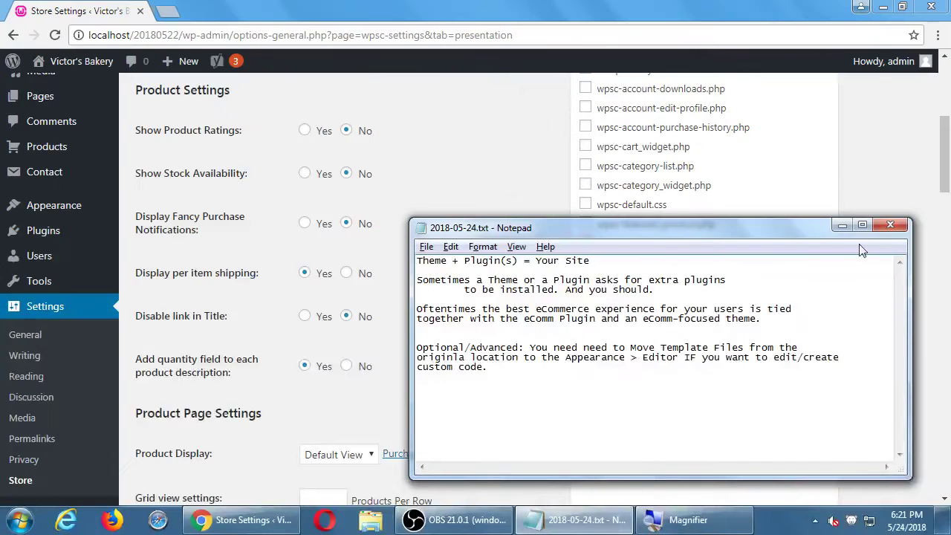
- Switch back to the browser's Store Settings page and open the WordPress Themes page in a new tab
left_click(869, 137)
scroll(871, 137, "up", 4)
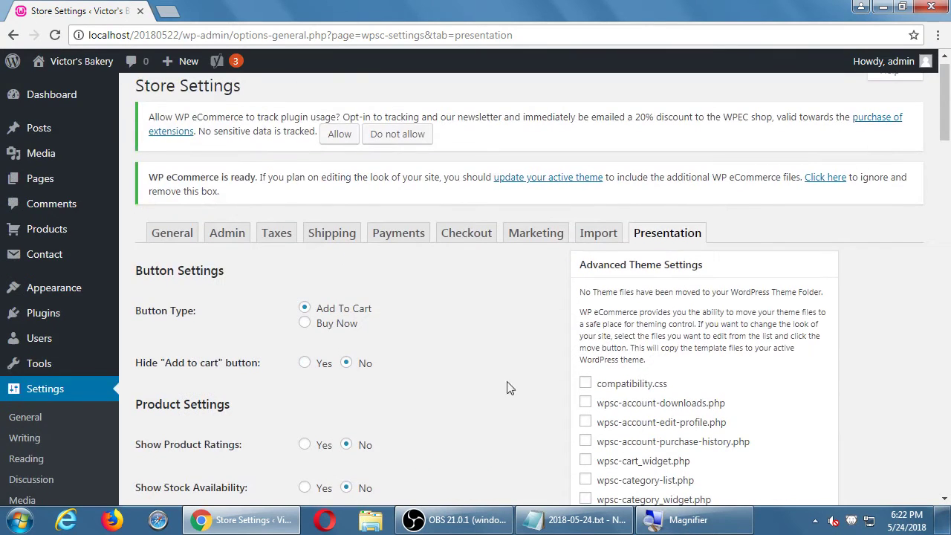
scroll(156, 379, "down", 2)
scroll(156, 379, "up", 2)
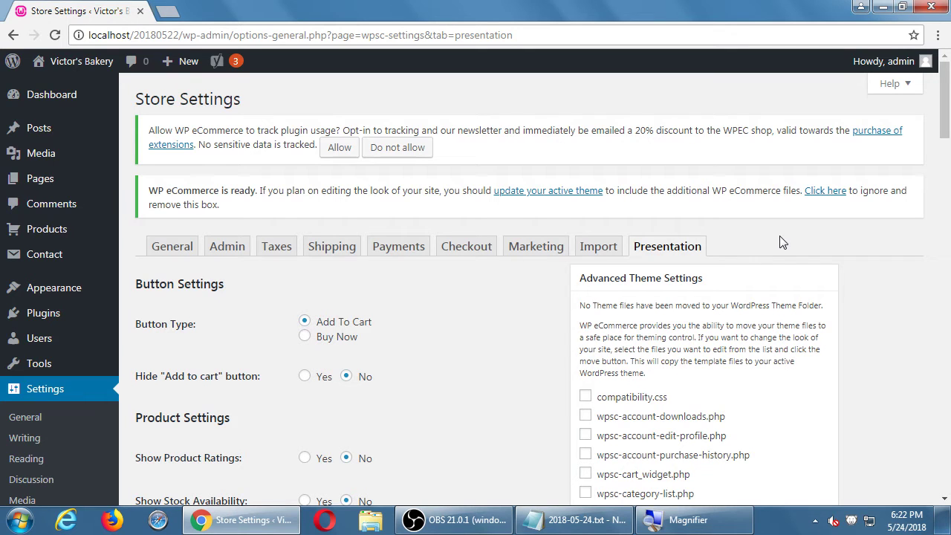
mouse_move(64, 291)
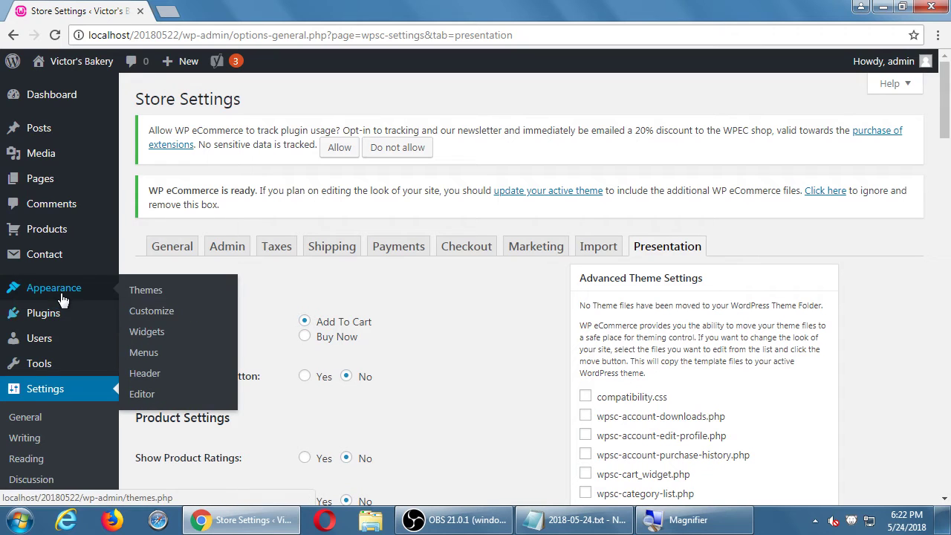
middle_click(188, 298)
left_click(212, 11)
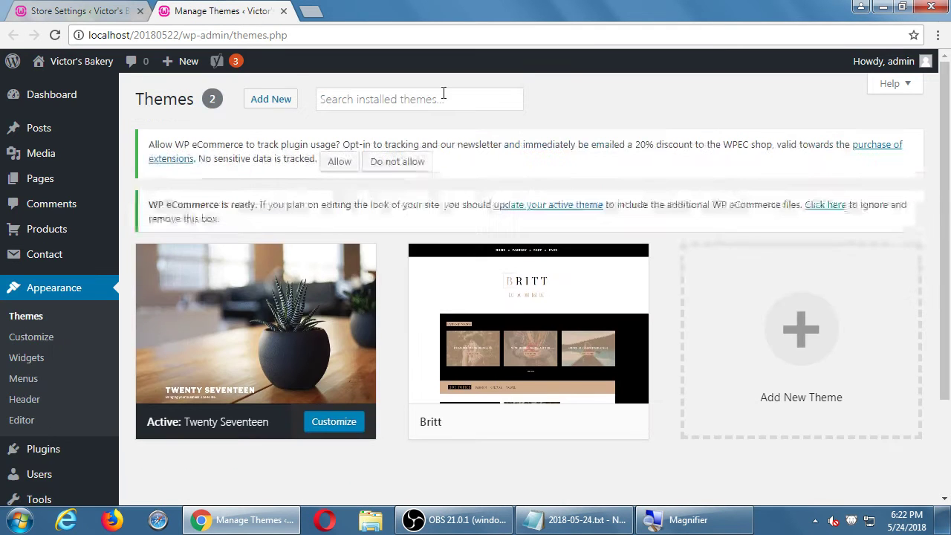
- Start adding a new theme and search the theme directory for "ecommerce"
left_click(269, 99)
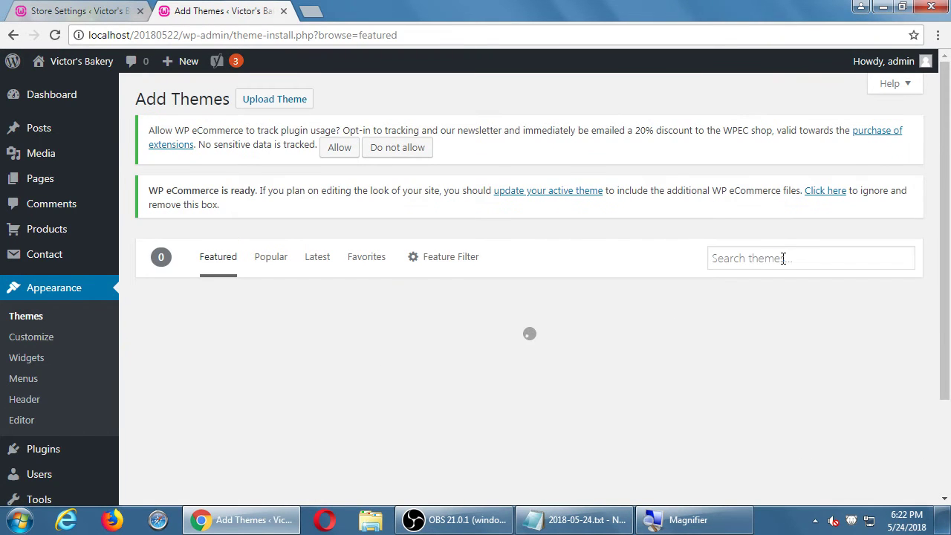
left_click(782, 258)
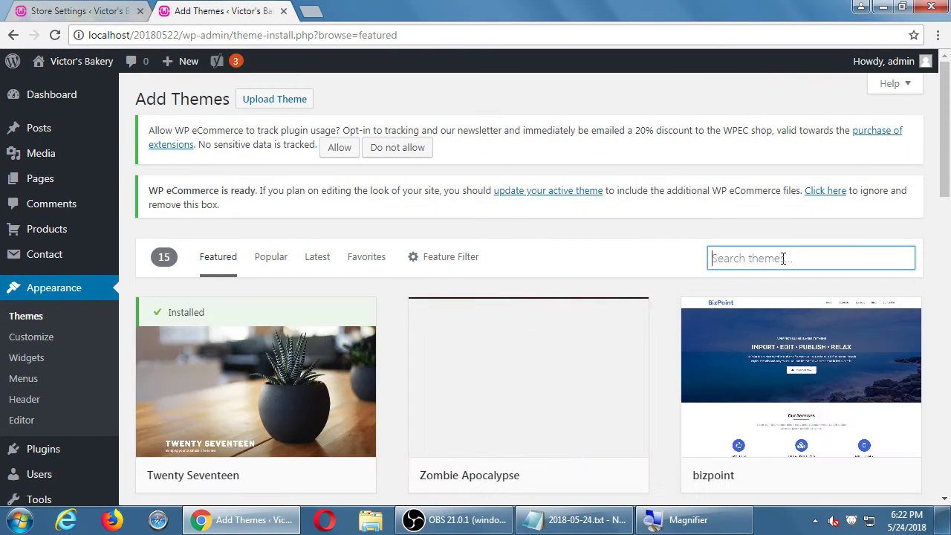
type("ecomerce")
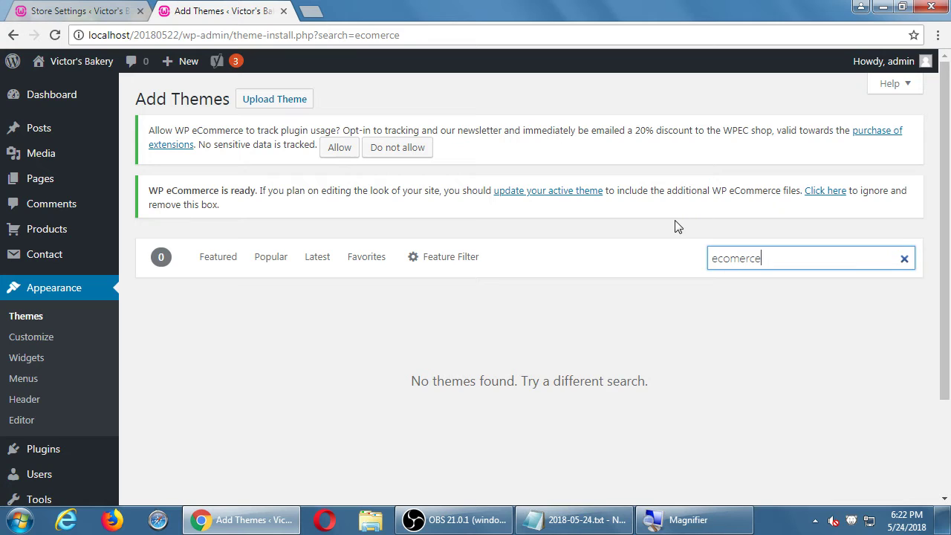
left_click(730, 257)
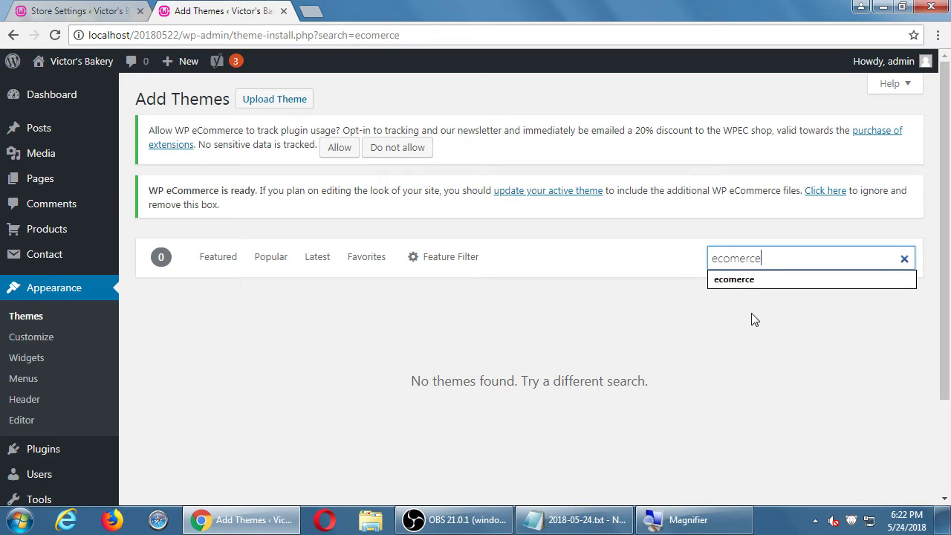
key("Left")
key("Left")
key("Left")
type("m")
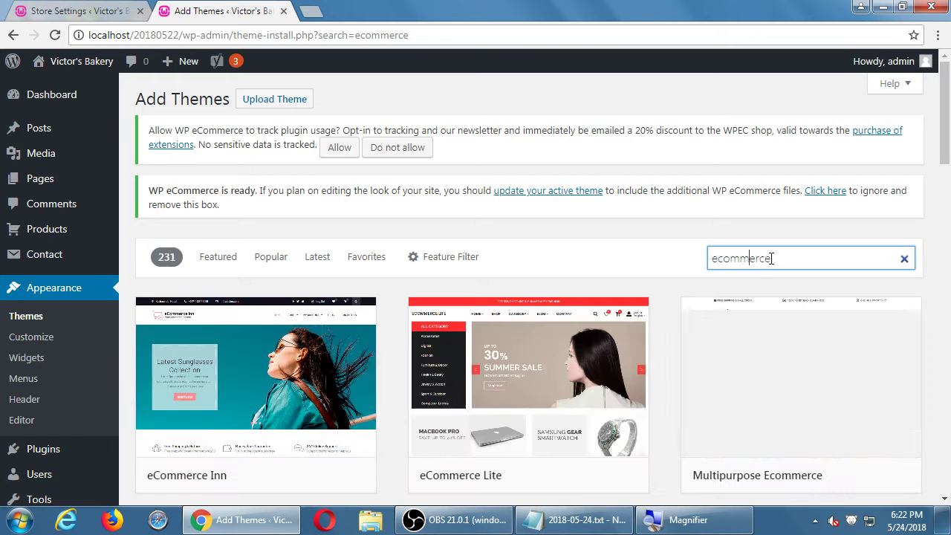
scroll(690, 240, "down", 1)
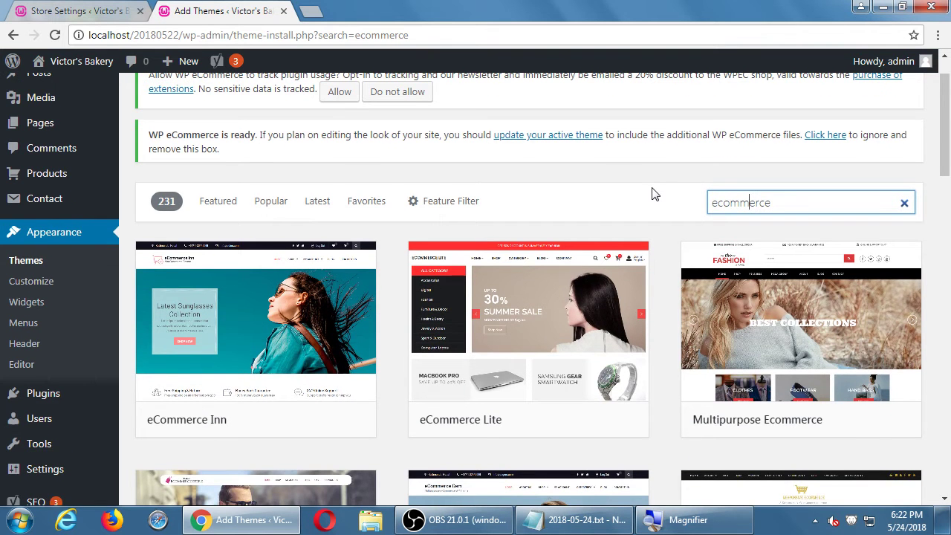
scroll(654, 195, "down", 1)
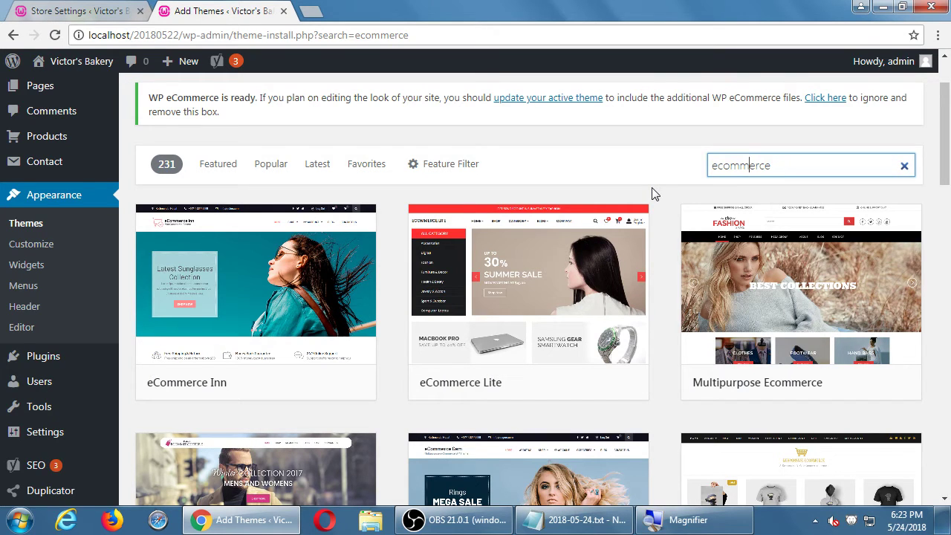
- Open themeforest.net in a new browser tab and select its web address
key("ctrl+t")
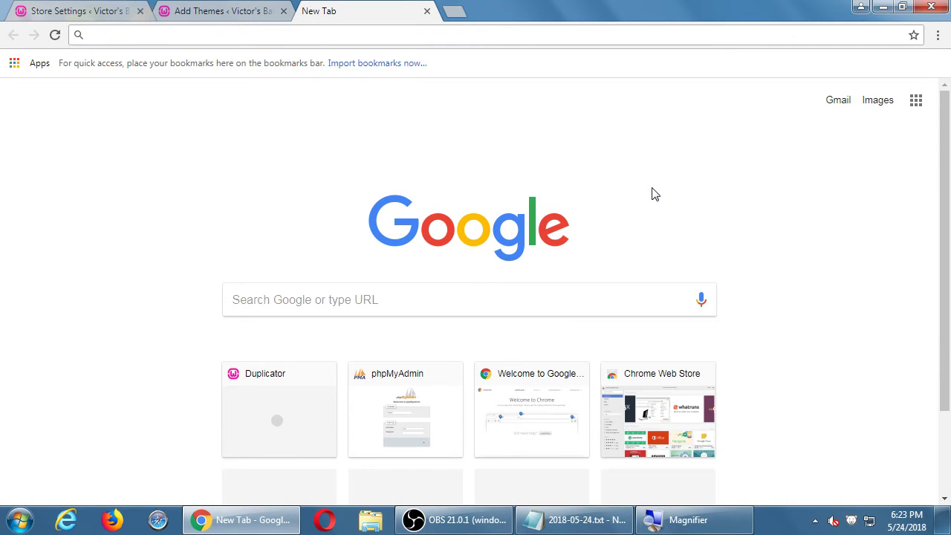
type("themefor")
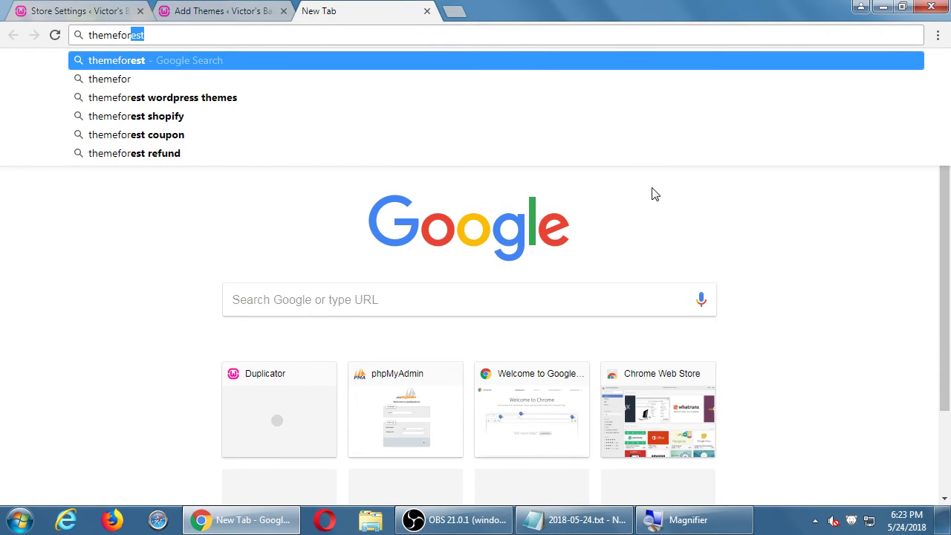
type("est.net")
key("Return")
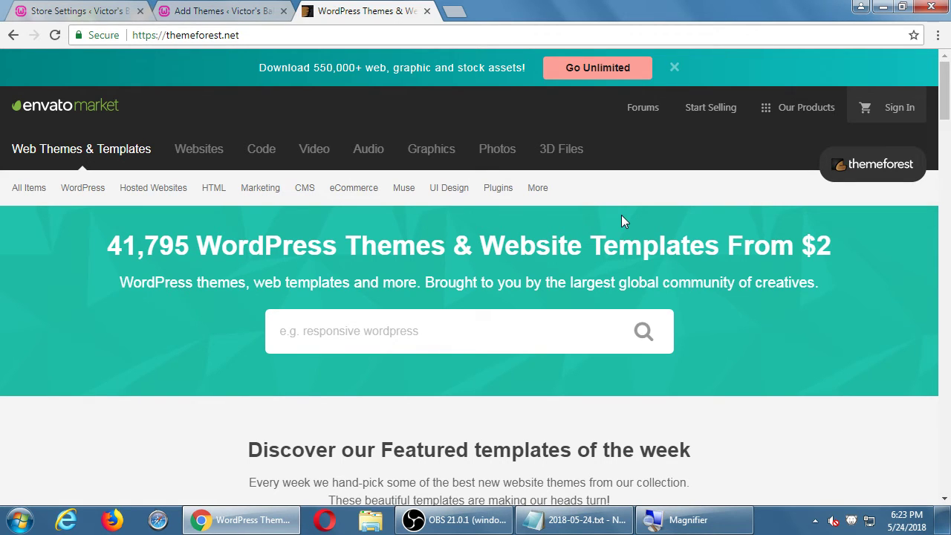
left_click(251, 37)
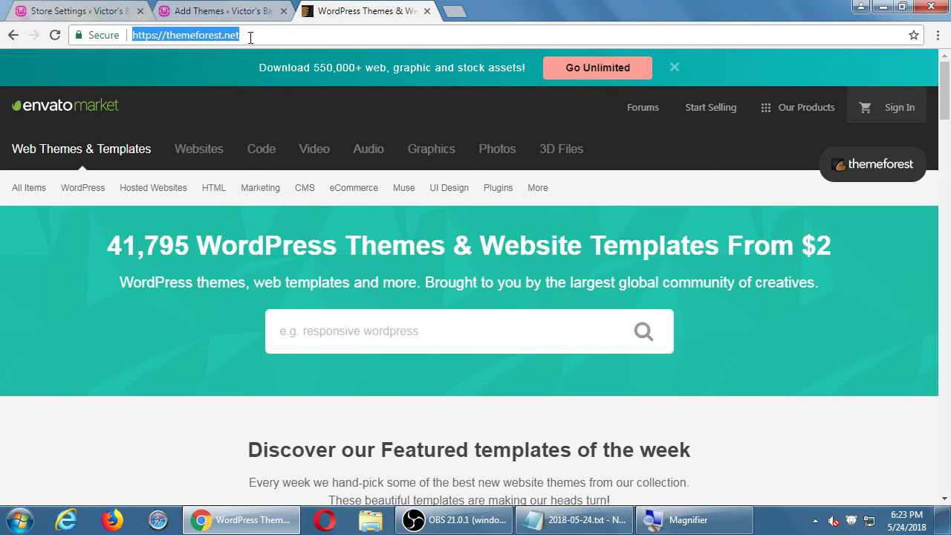
- Return to the Add Themes page and look through the themes found for "ecommerce"
left_click(245, 14)
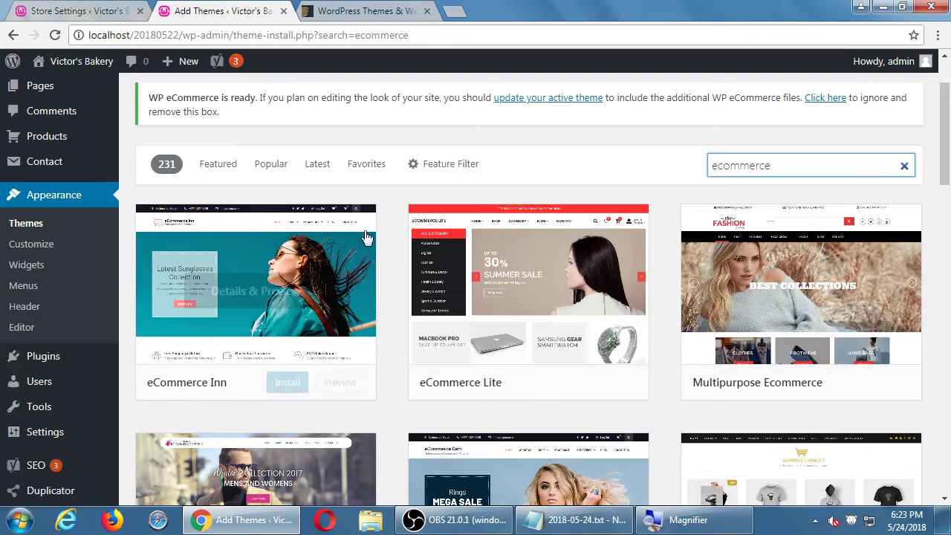
scroll(399, 266, "down", 1)
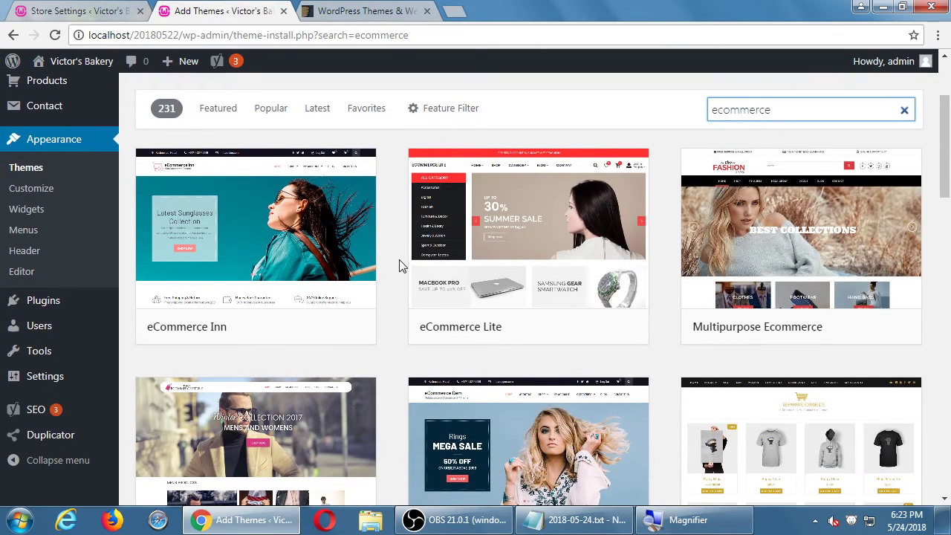
scroll(399, 266, "down", 1)
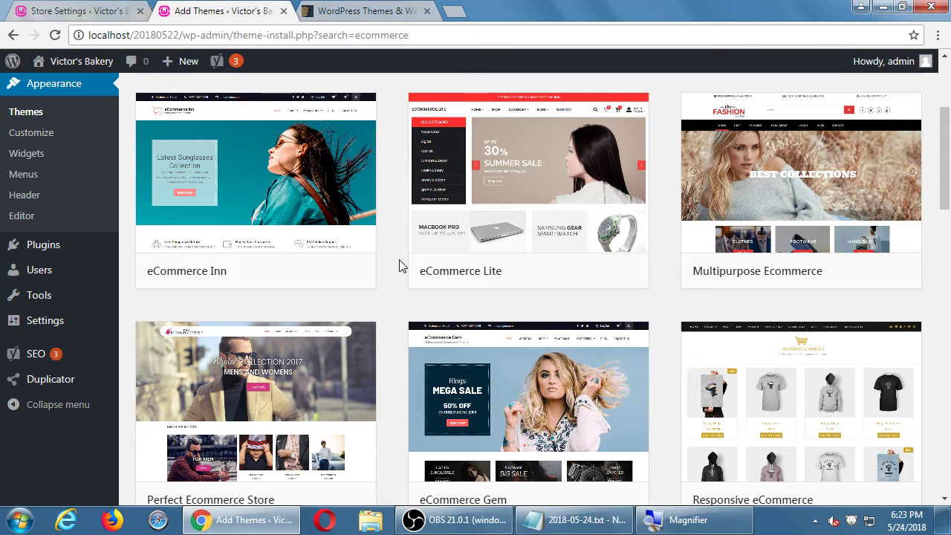
scroll(399, 266, "down", 5)
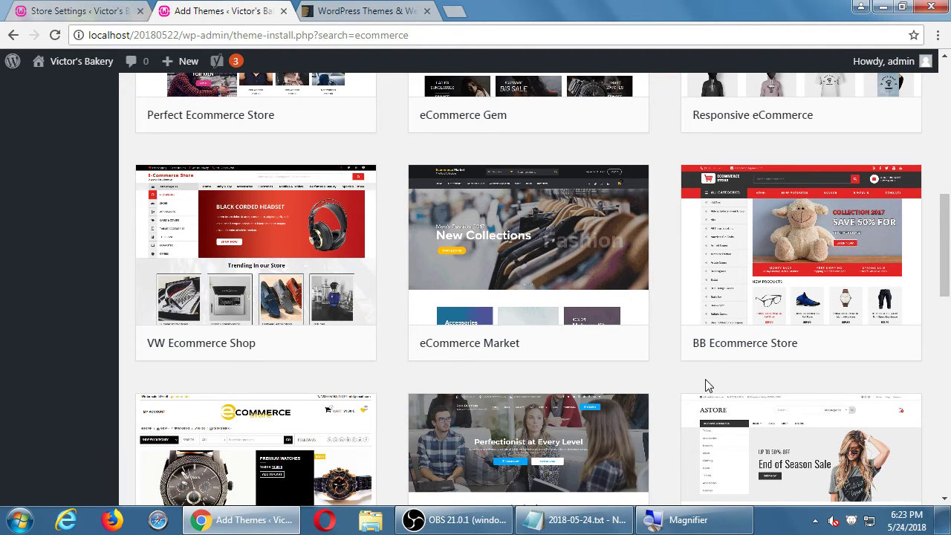
scroll(417, 297, "up", 8)
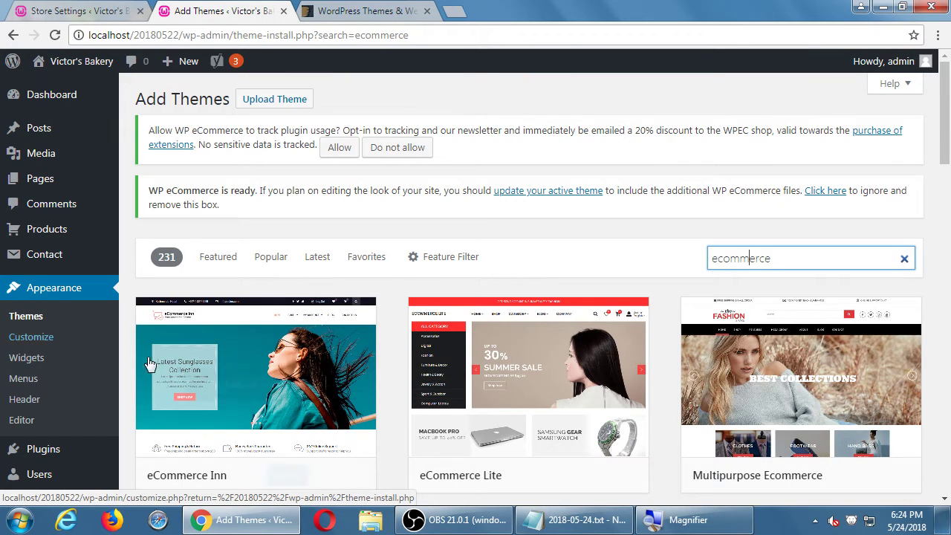
left_click(750, 258)
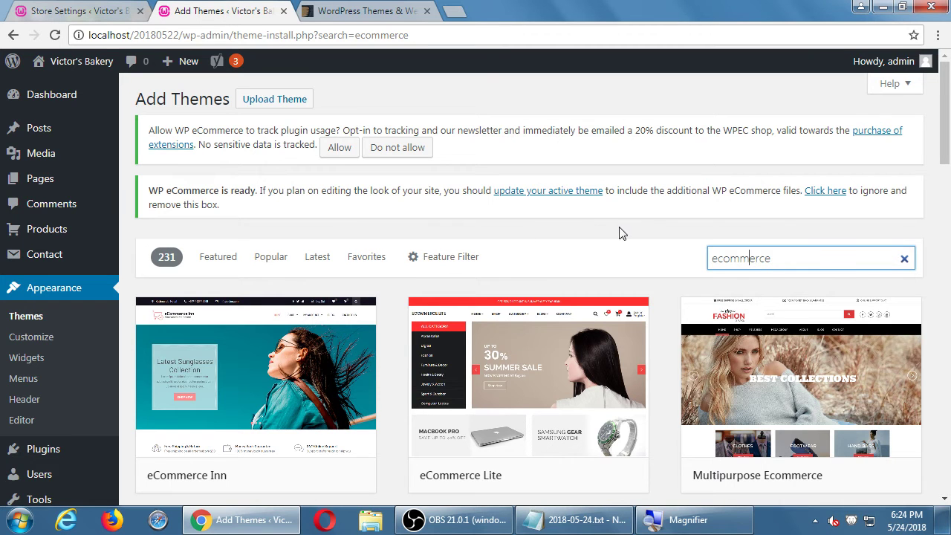
scroll(642, 234, "down", 2)
scroll(643, 234, "up", 2)
scroll(155, 290, "down", 2)
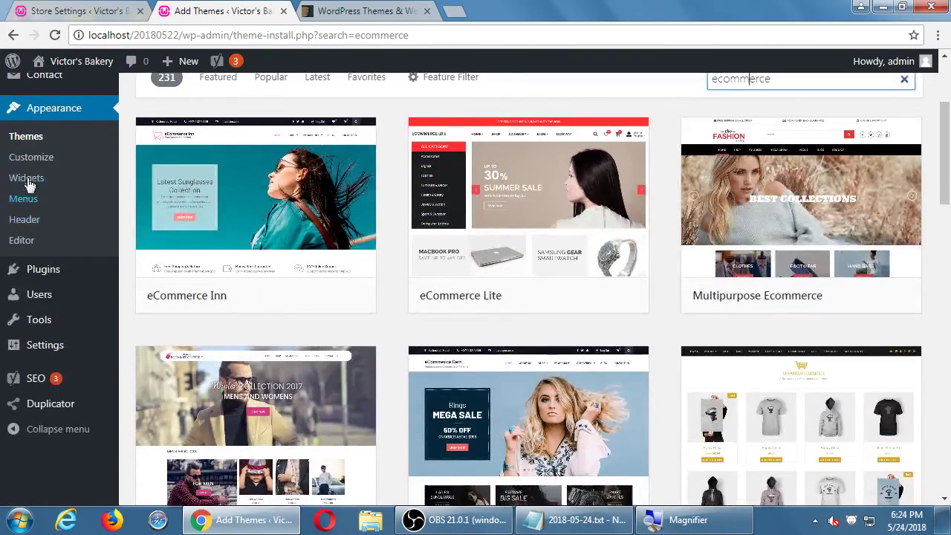
- Go back to the installed themes and open the form for uploading a new theme as a .zip file
left_click(26, 138)
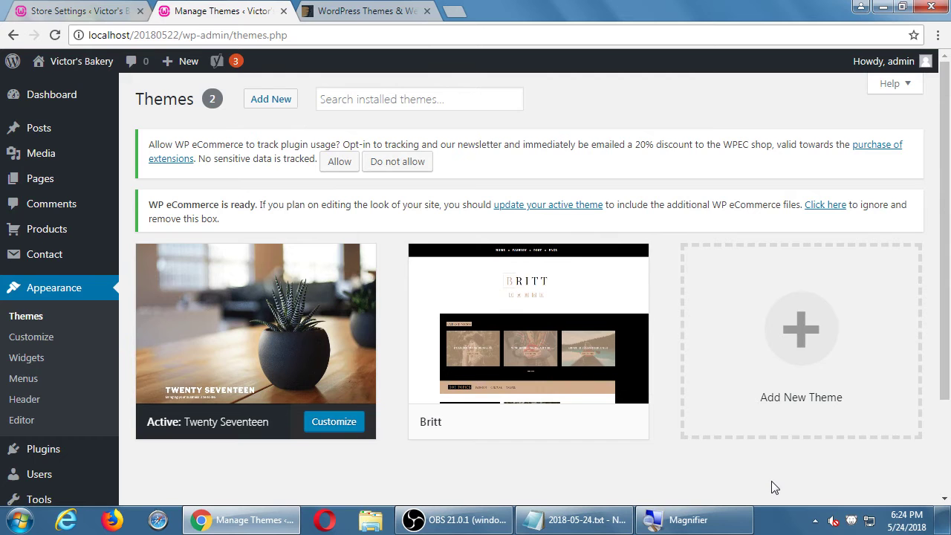
left_click(257, 100)
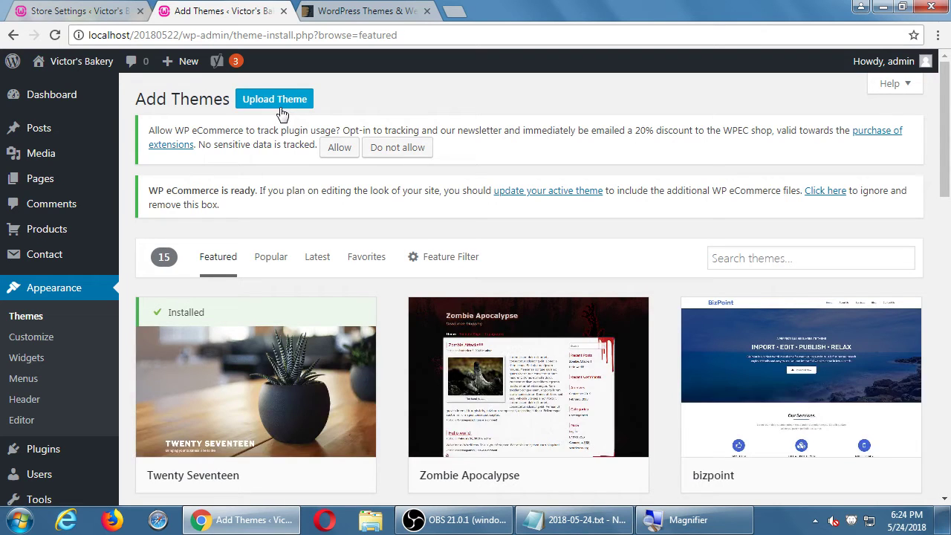
left_click(280, 107)
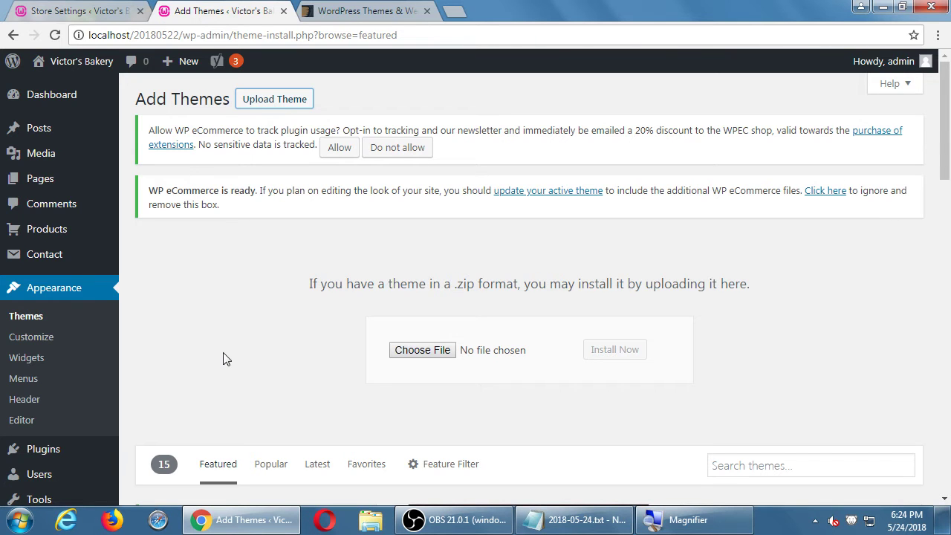
- Go to the installed plugins and open the form for uploading a new plugin as a .zip file
left_click(83, 447)
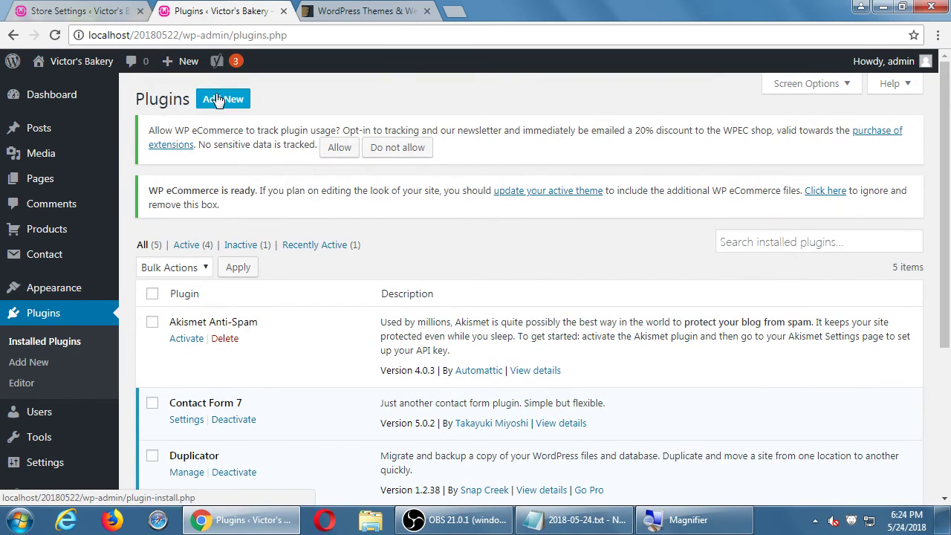
left_click(223, 98)
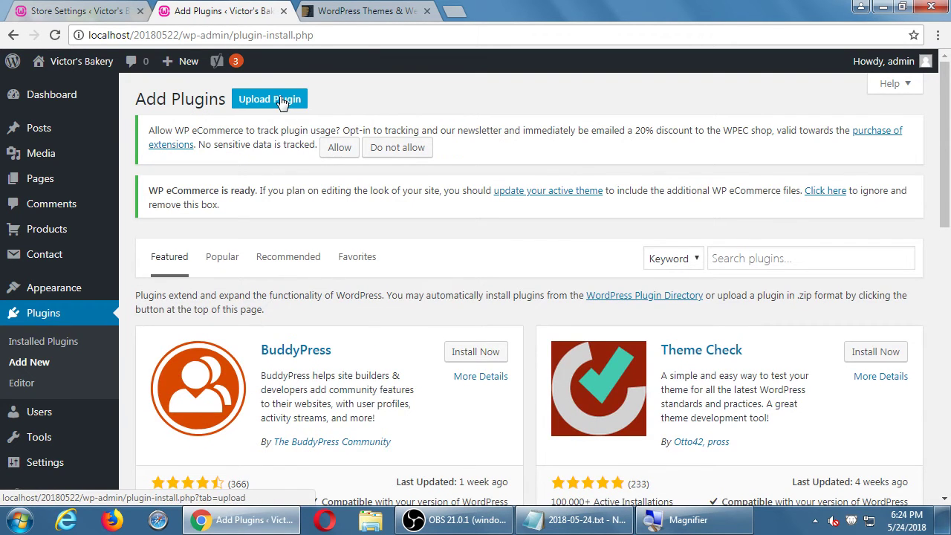
left_click(281, 101)
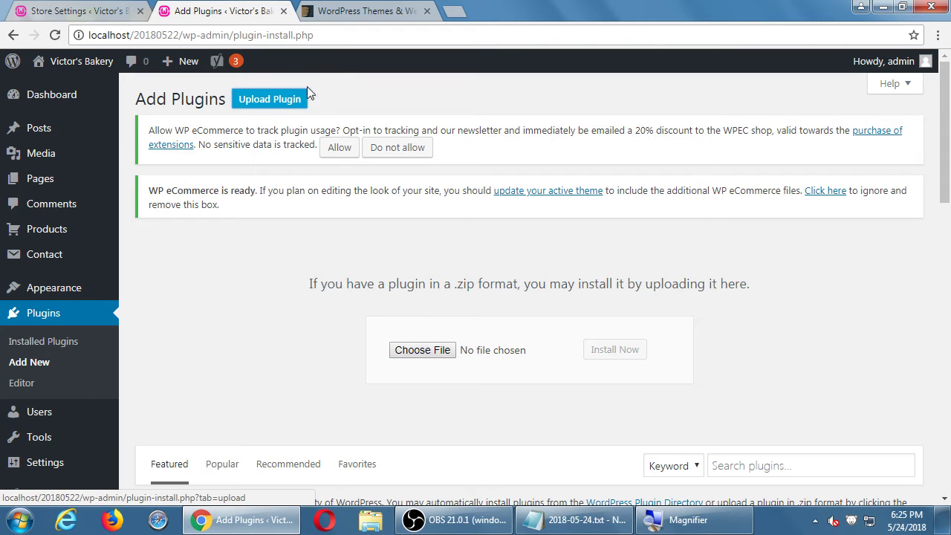
- Switch to the Notepad notes and start a paragraph after the eComm-focused theme one: "If you get a Theme/Plugin offsite (Themeforest.net), you can simply"
left_click(576, 523)
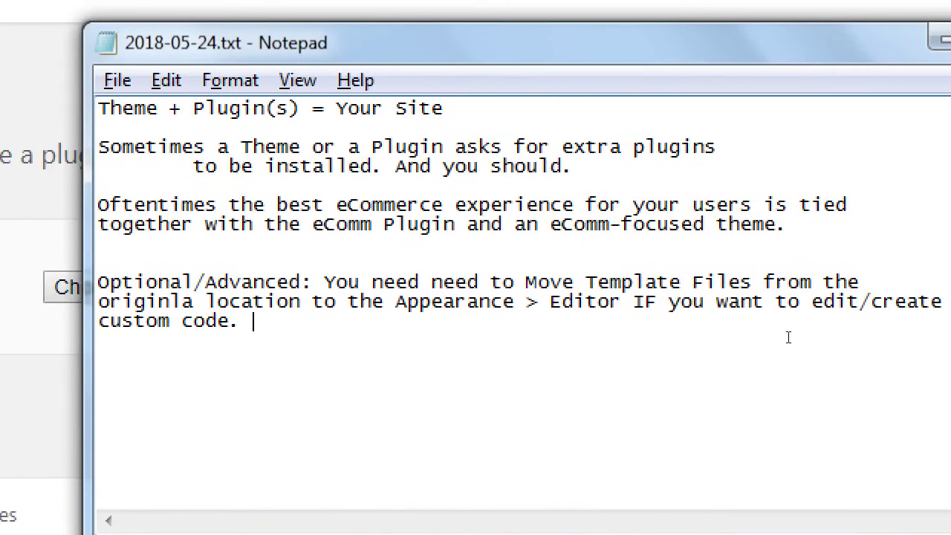
key("Up")
key("Up")
key("Up")
key("Up")
key("Up")
key("End")
key("Return")
key("Return")
type("If")
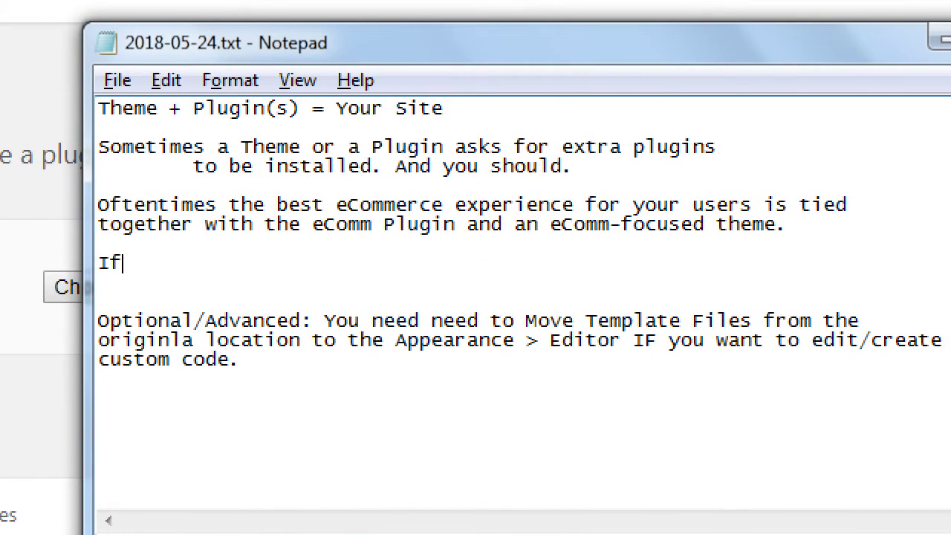
type(" you get a Theme")
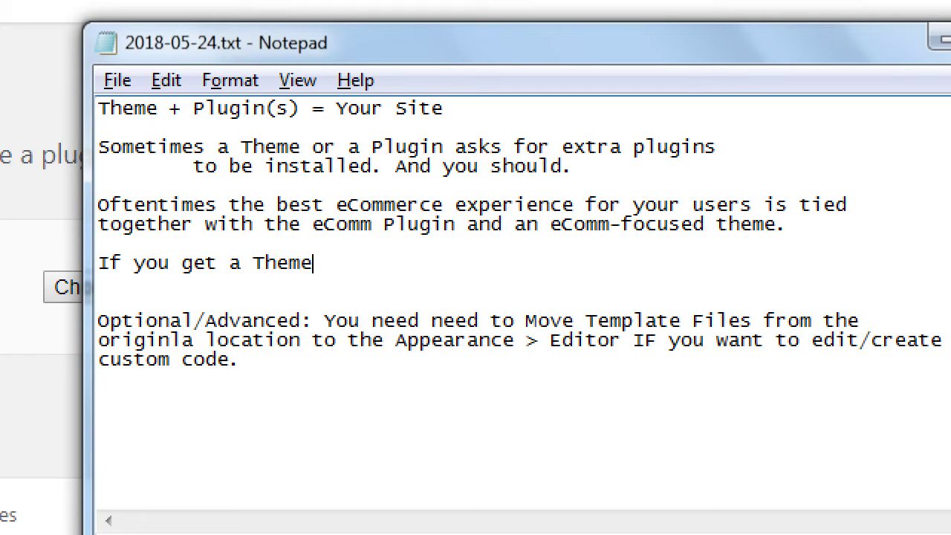
type("/Plugin offs")
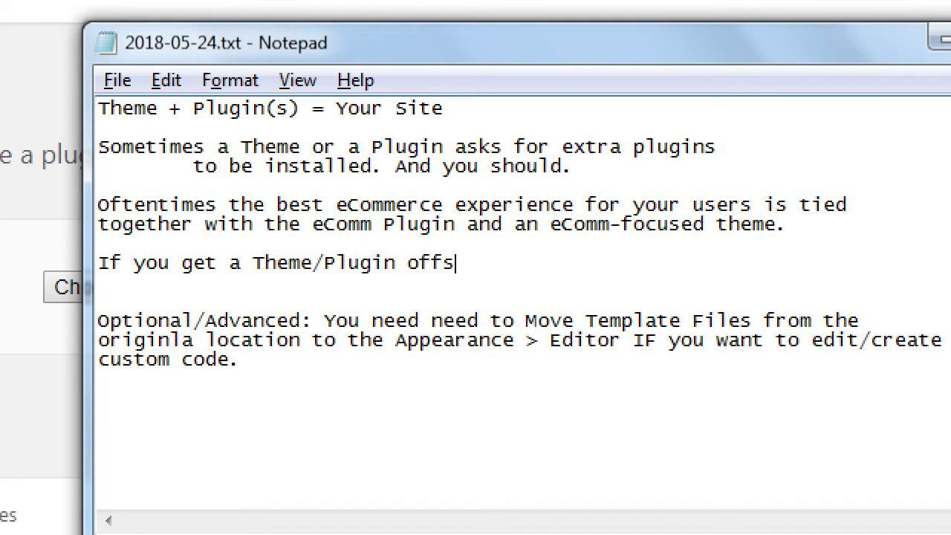
type("ite (Themefo")
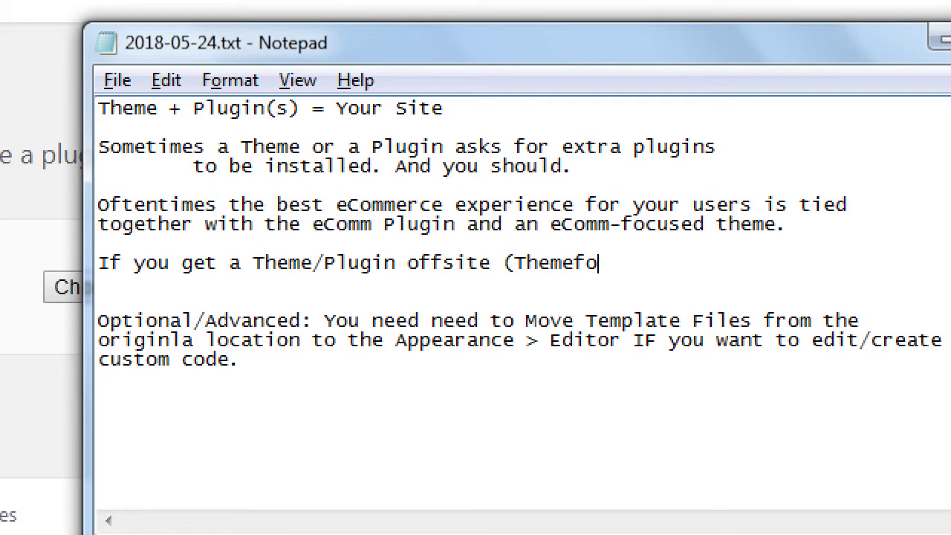
type("rest.net), y")
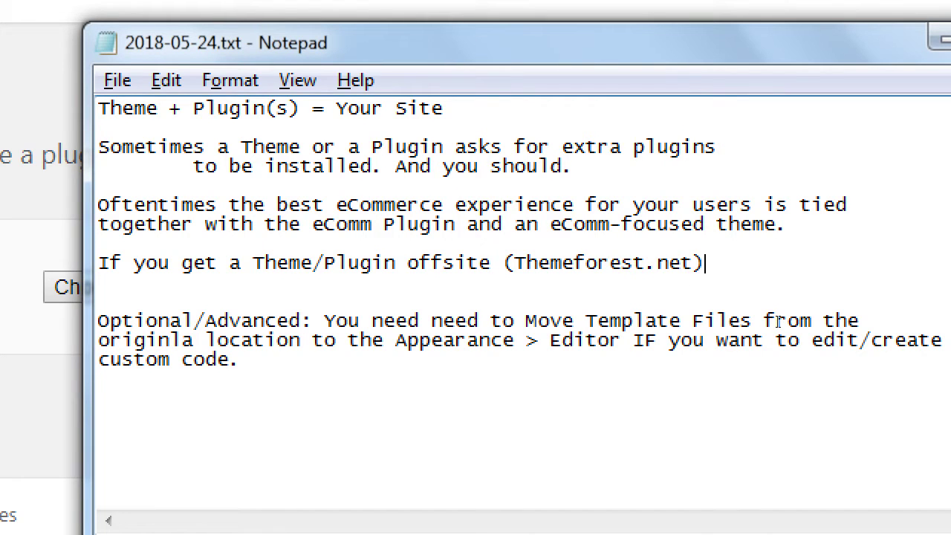
type("ou can sim")
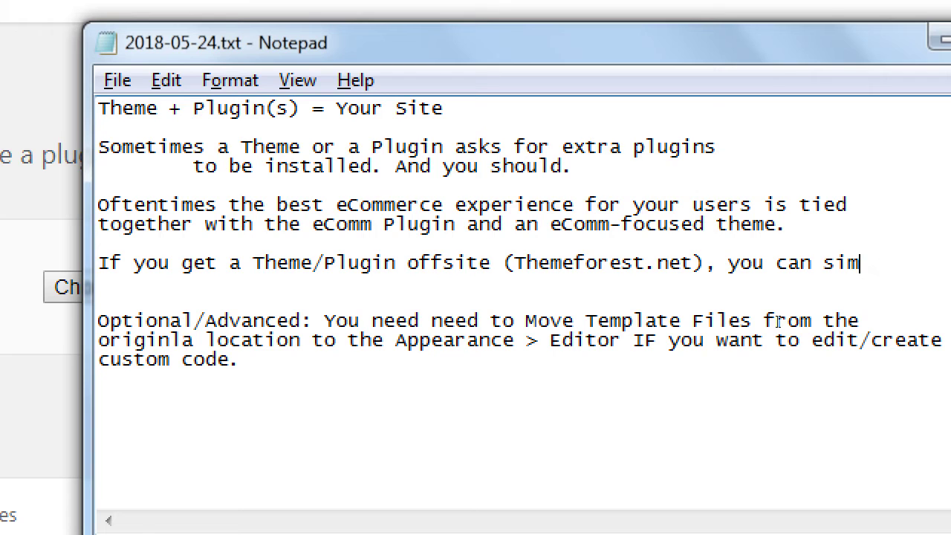
type("ply")
- Finish the offsite paragraph on a new line with "Upload your Theme/Plugin to your site, to use it."
key("Return")
type("Upl")
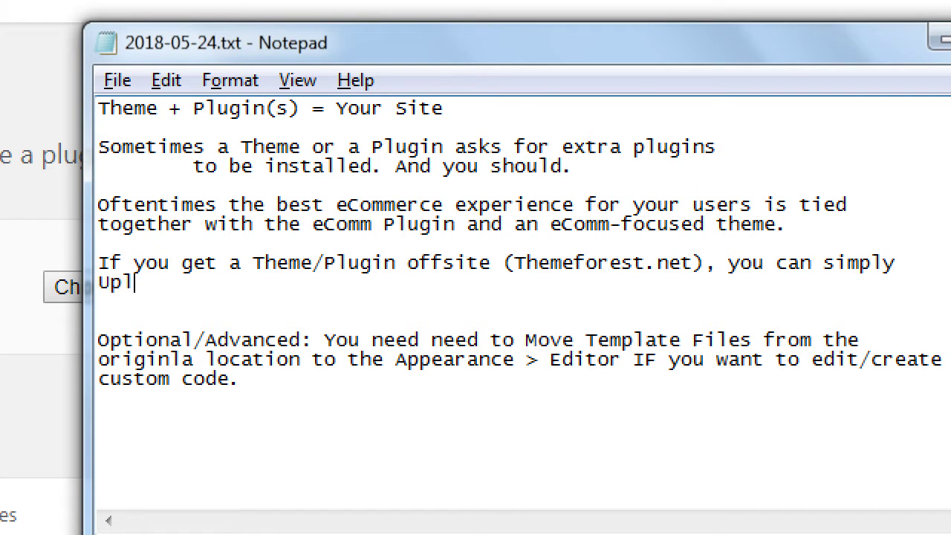
type("oad your Theme/P")
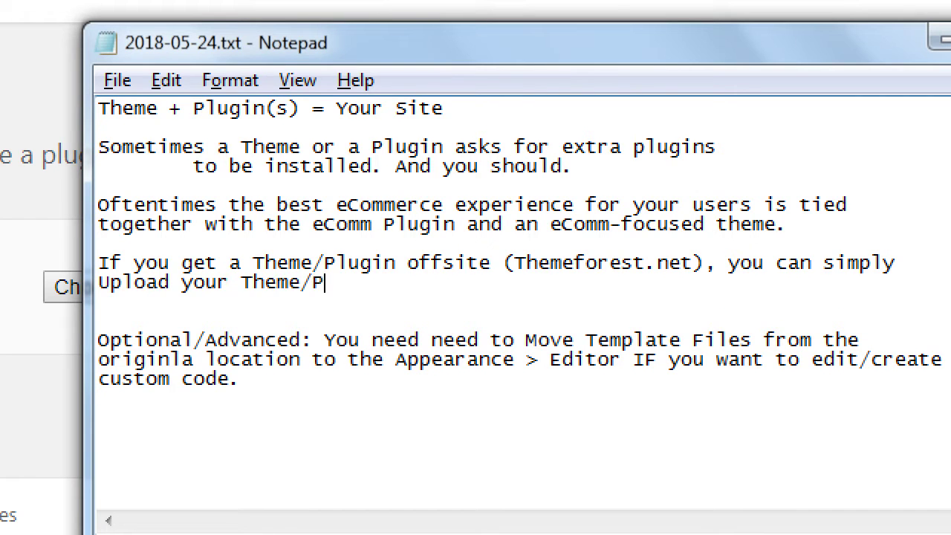
type("lugin to your site")
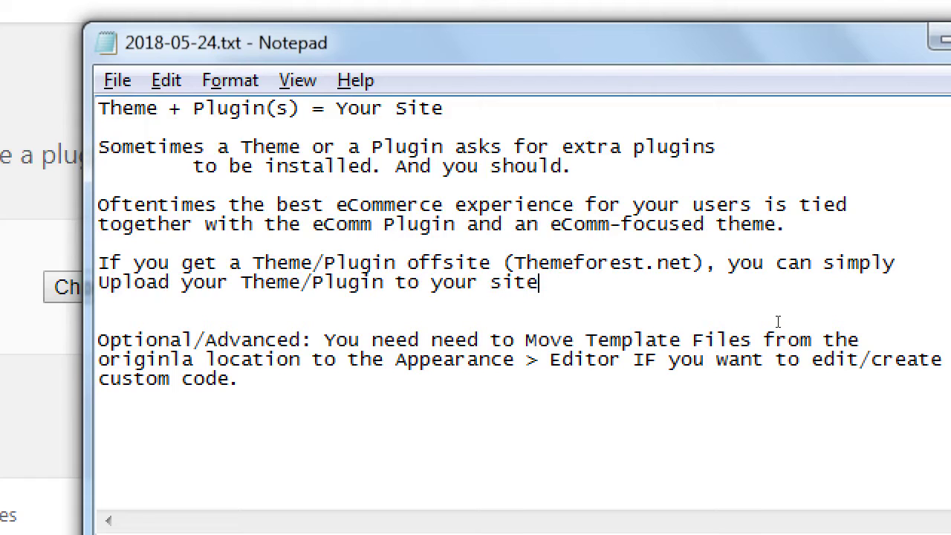
type(", to use it.")
- Insert an extra blank line above the paragraph about getting a Theme/Plugin offsite
key("ctrl+End")
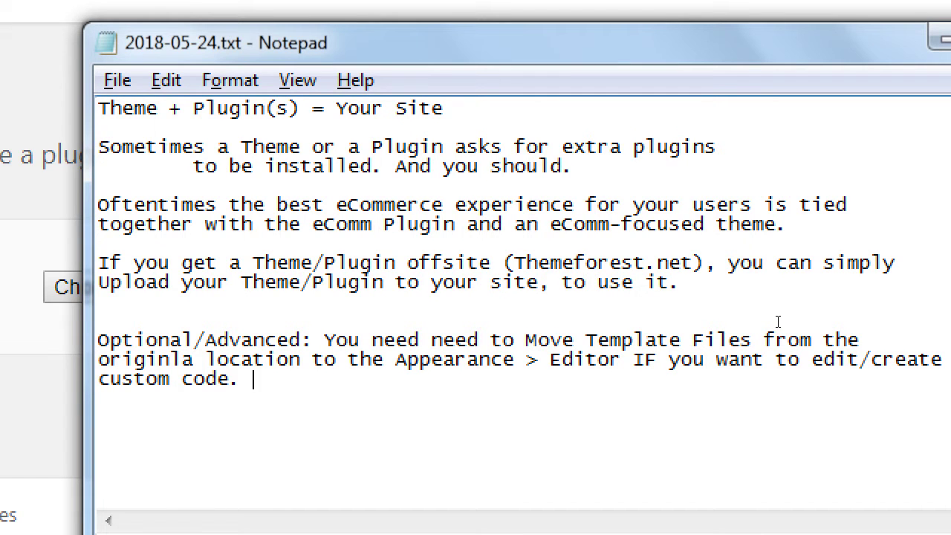
key("Up")
key("Up")
key("Up")
key("Up")
key("Up")
key("Up")
key("Up")
key("Return")
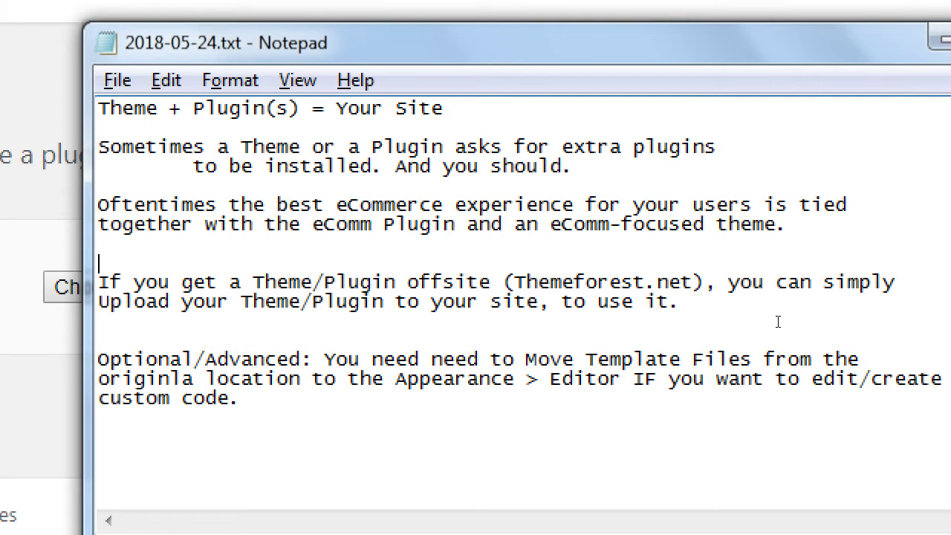
- Append "(do not unzip files beforehadn)" to the end of the paragraph about uploading a Theme/Plugin
key("Down")
key("Down")
key("End")
type("(do not unzip ")
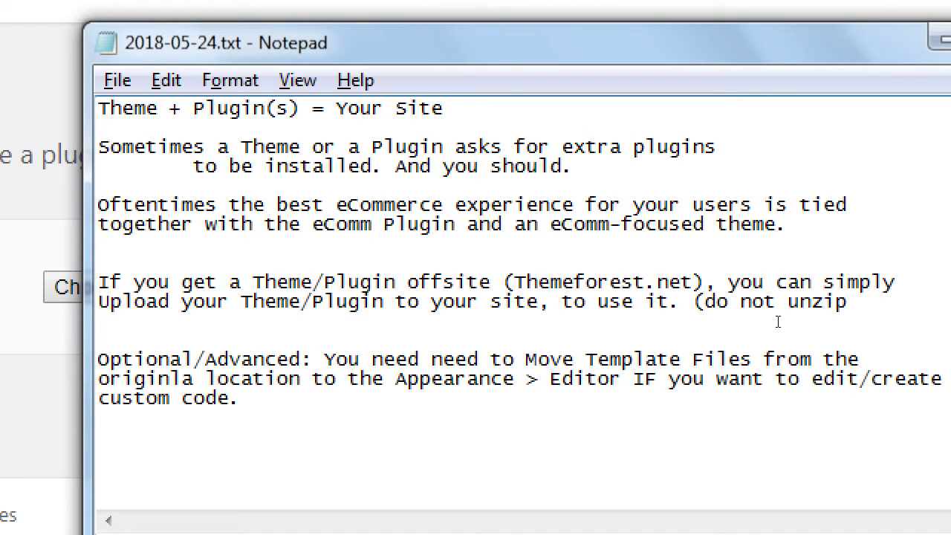
type("files be")
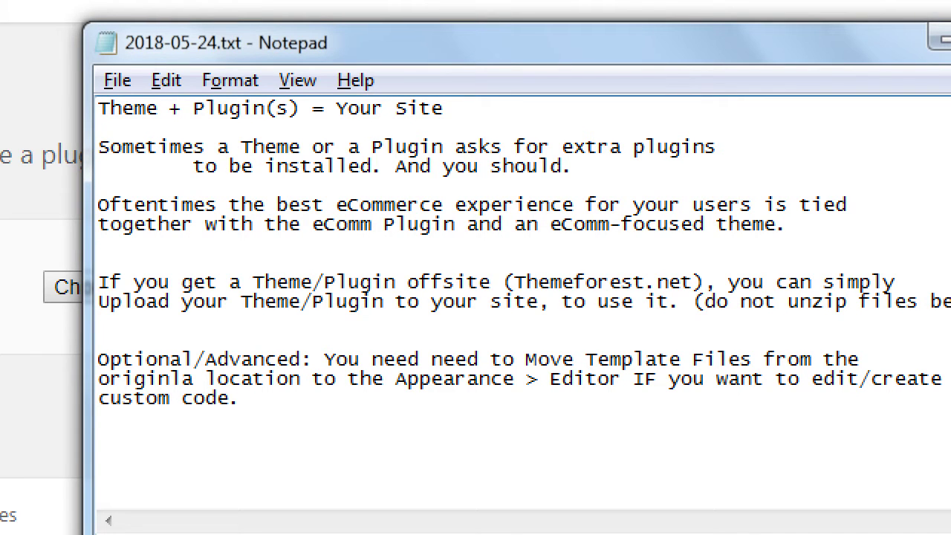
type("forehadn)")
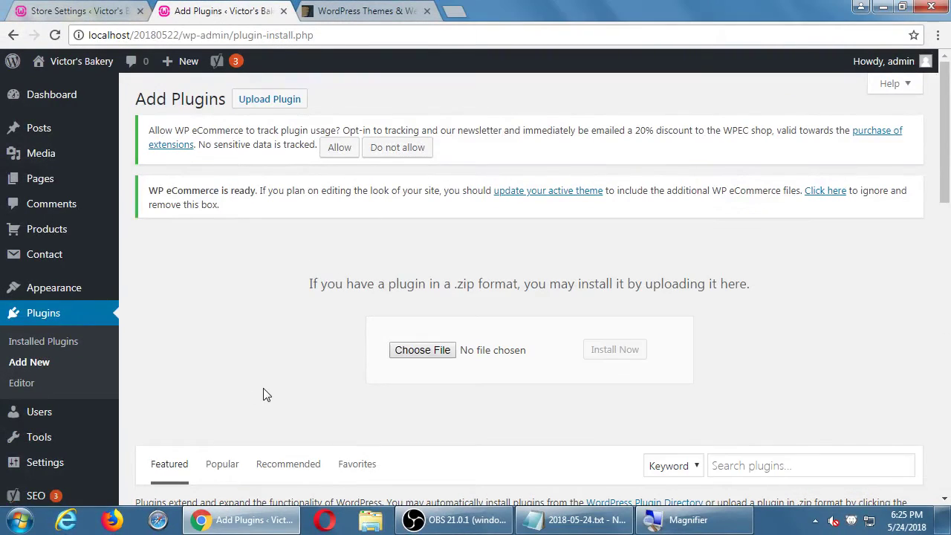
- Examine the .zip upload form on the Add Plugins page in the browser
key("super+plus")
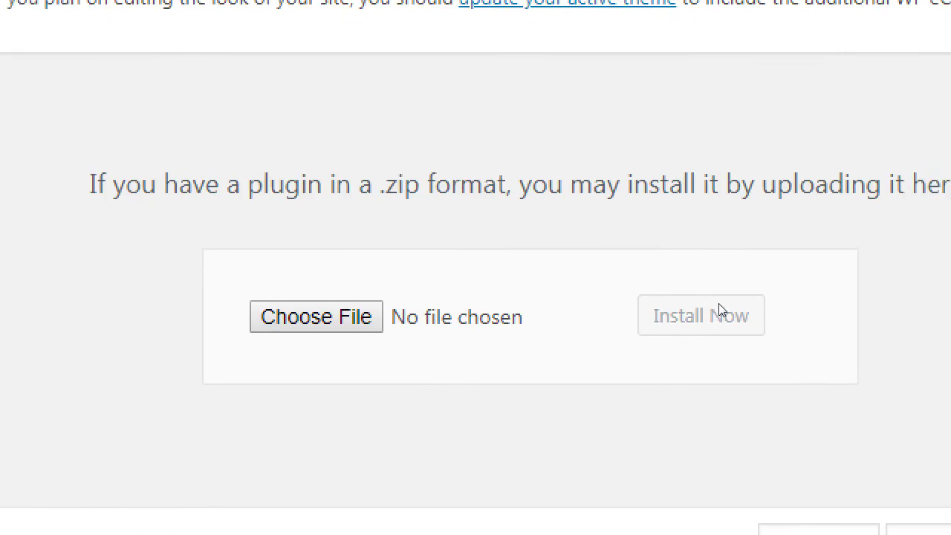
key("super+minus")
key("super+minus")
- Return to the Notepad notes and correct the misspelled "beforehadn" to "beforehand"
key("alt+Tab")
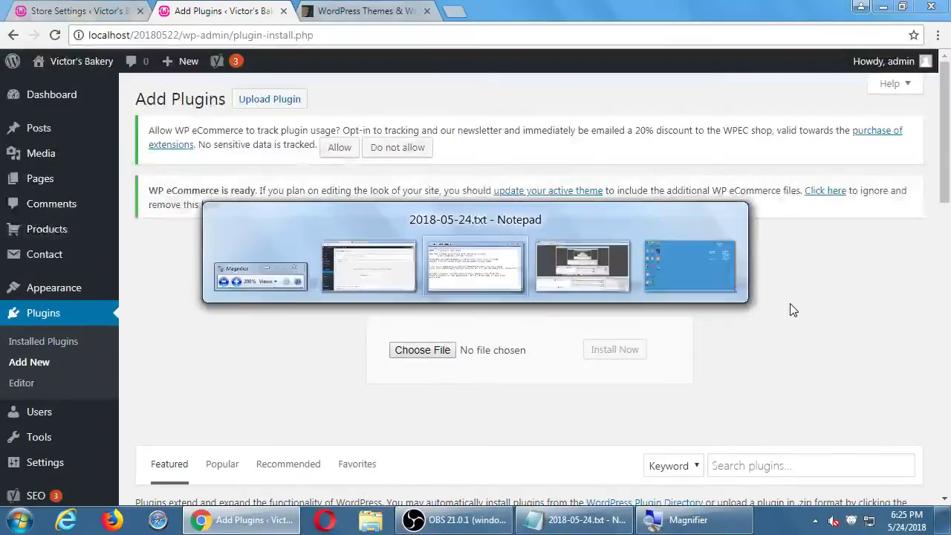
key("super+plus")
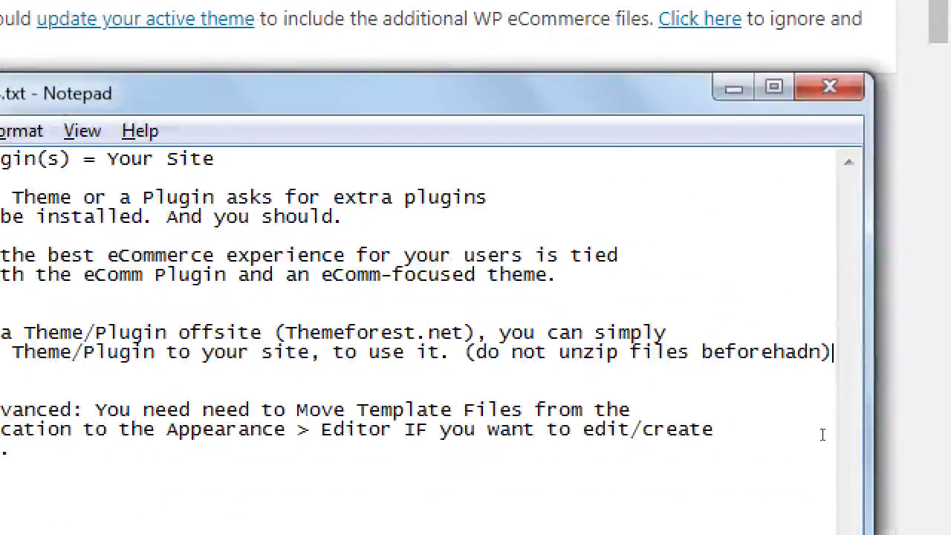
right_click(844, 365)
key("Escape")
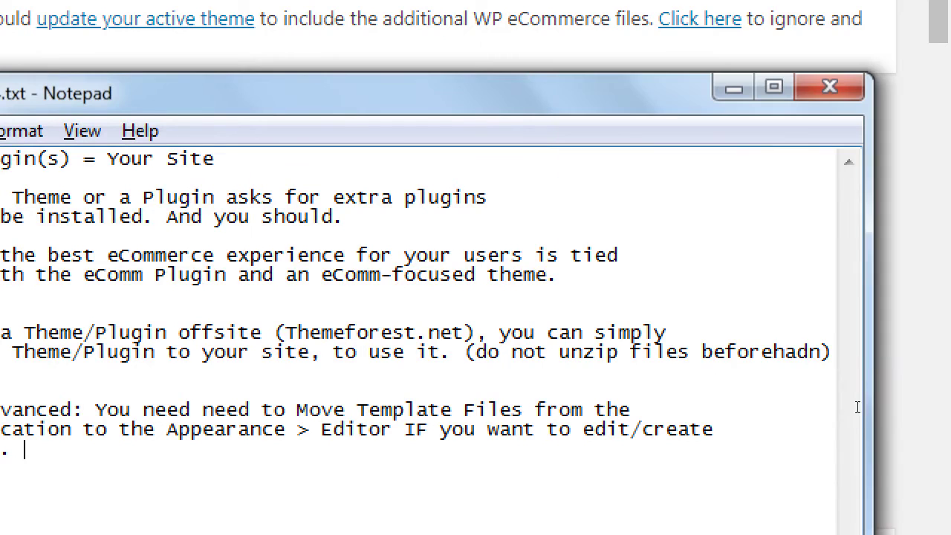
double_click(861, 353)
key("Right")
key("Left")
key("BackSpace")
key("BackSpace")
key("BackSpace")
type("and")
key("super+minus")
- Switch to the Store Settings page in the browser and review the template file list and the move and backup options
left_click(74, 10)
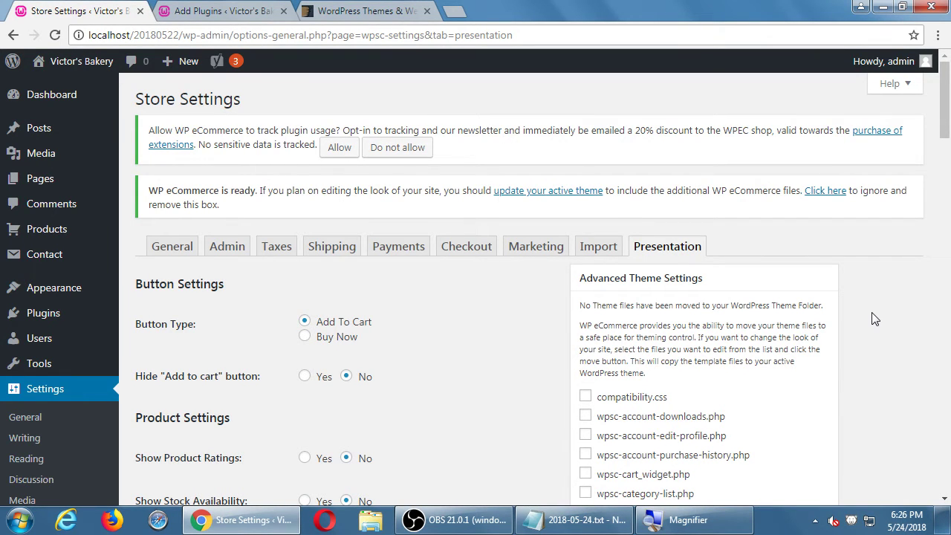
scroll(874, 319, "down", 6)
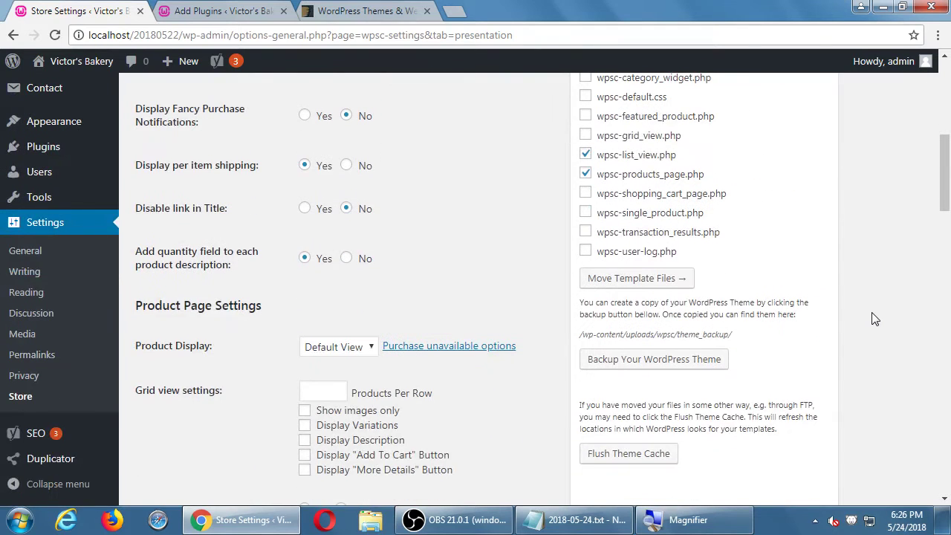
scroll(875, 319, "down", 1)
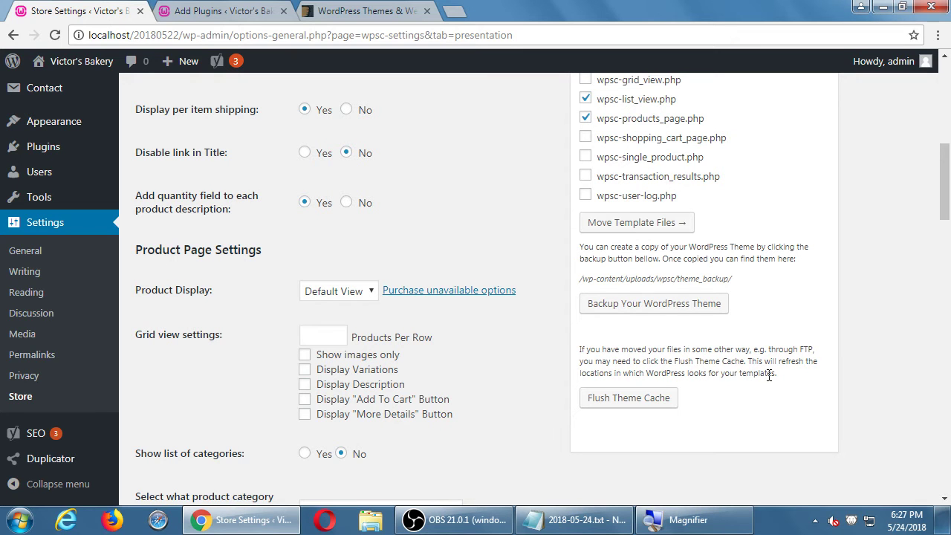
- Open the Victor's Bakery home page from the Add Plugins page and view it alongside the Store Settings
left_click(223, 12)
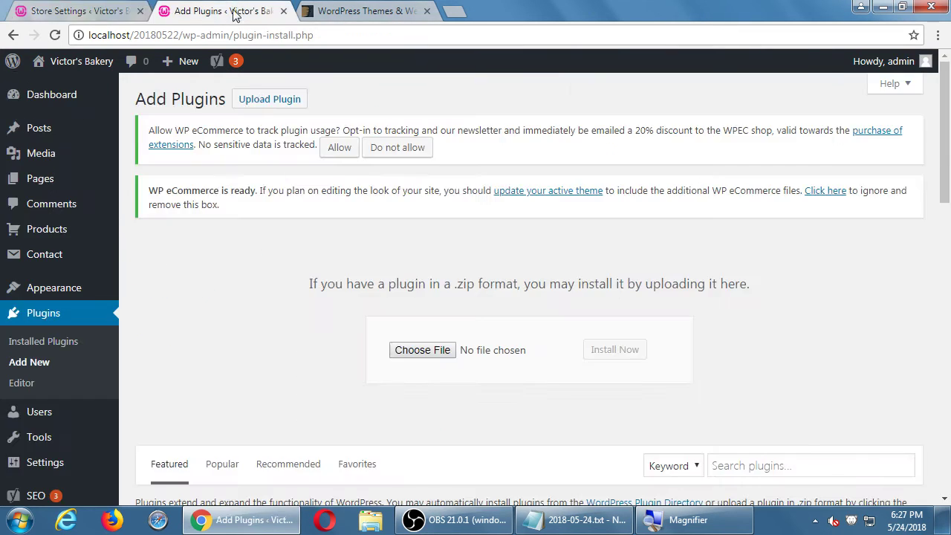
left_click(96, 67)
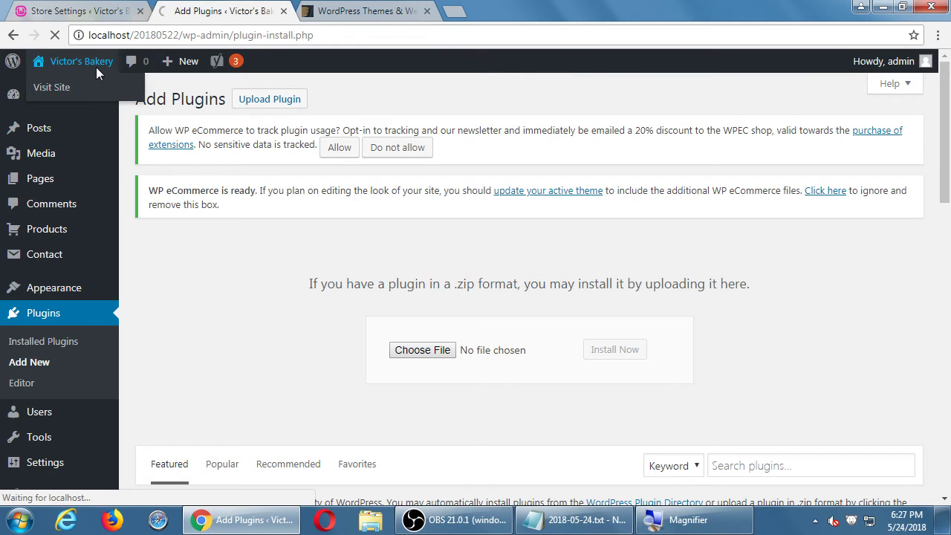
left_click(97, 11)
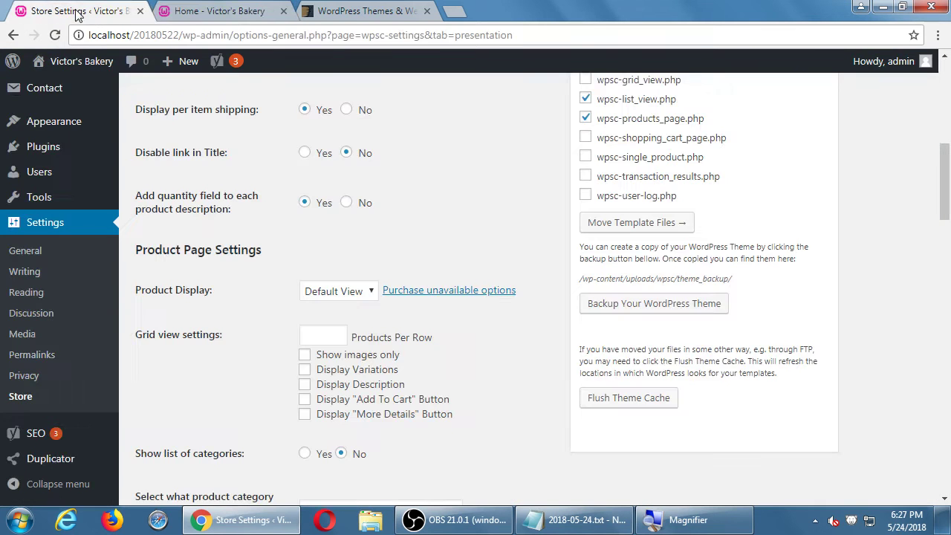
left_click(223, 11)
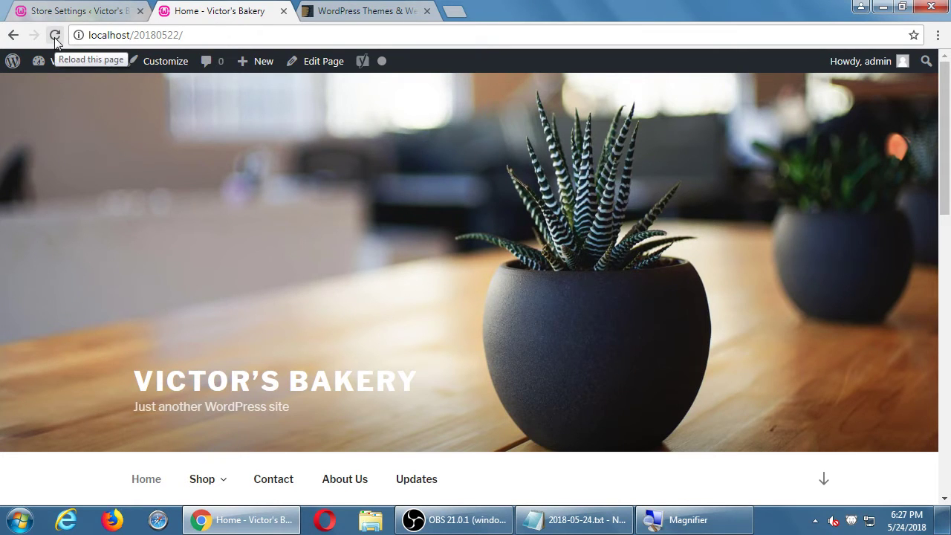
- Return to the Store Settings and look over the Presentation options and Advanced Theme Settings again
left_click(63, 11)
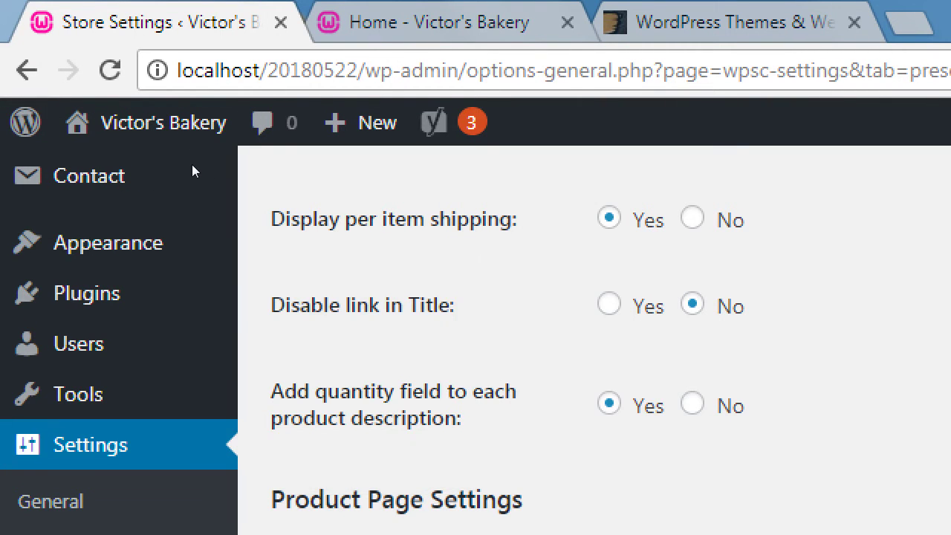
scroll(192, 166, "down", 3)
scroll(171, 163, "up", 10)
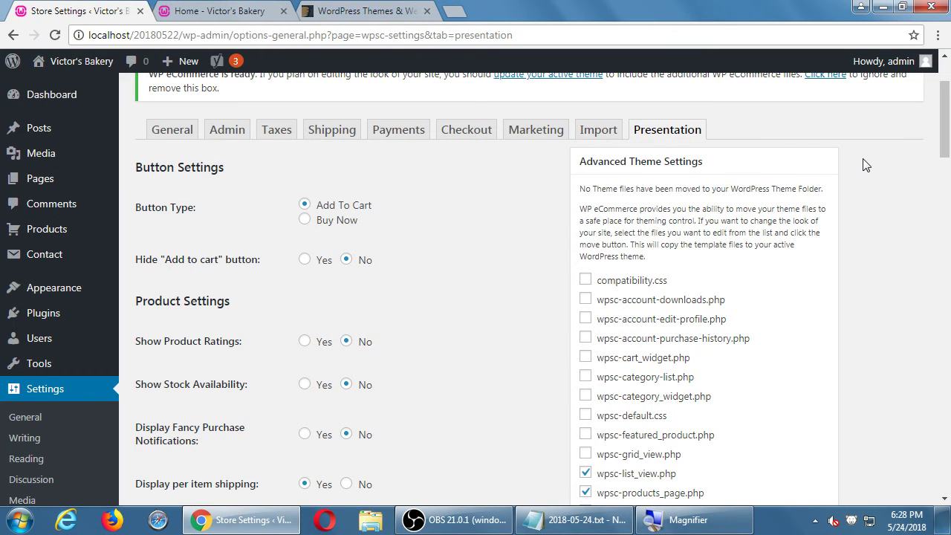
scroll(864, 164, "down", 2)
scroll(864, 165, "up", 4)
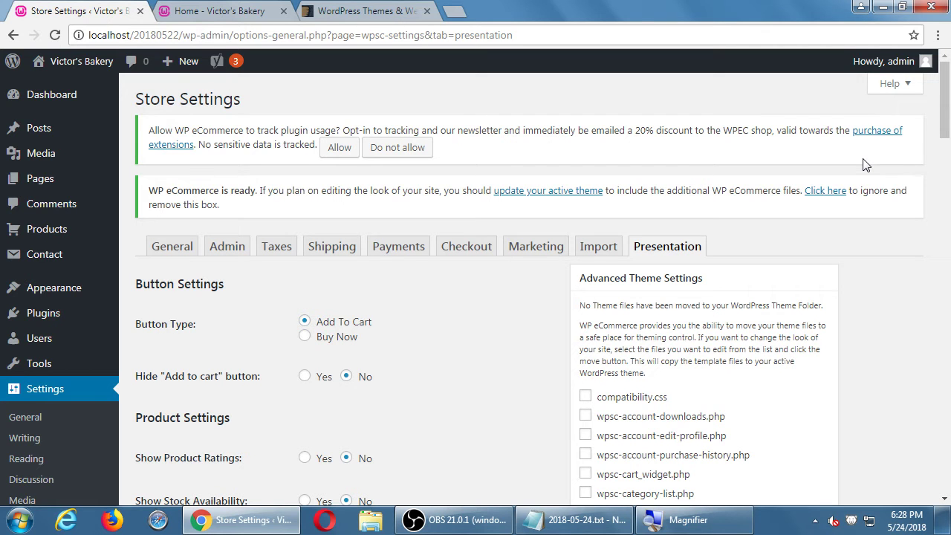
- Look over the Victor's Bakery home page once more and open the site's admin dashboard
left_click(203, 11)
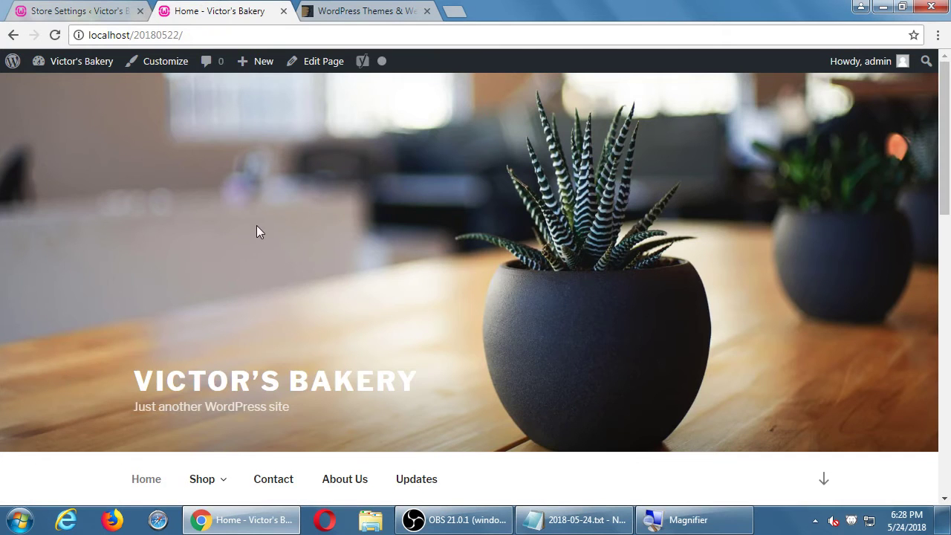
scroll(257, 231, "down", 3)
scroll(257, 229, "up", 3)
mouse_move(99, 72)
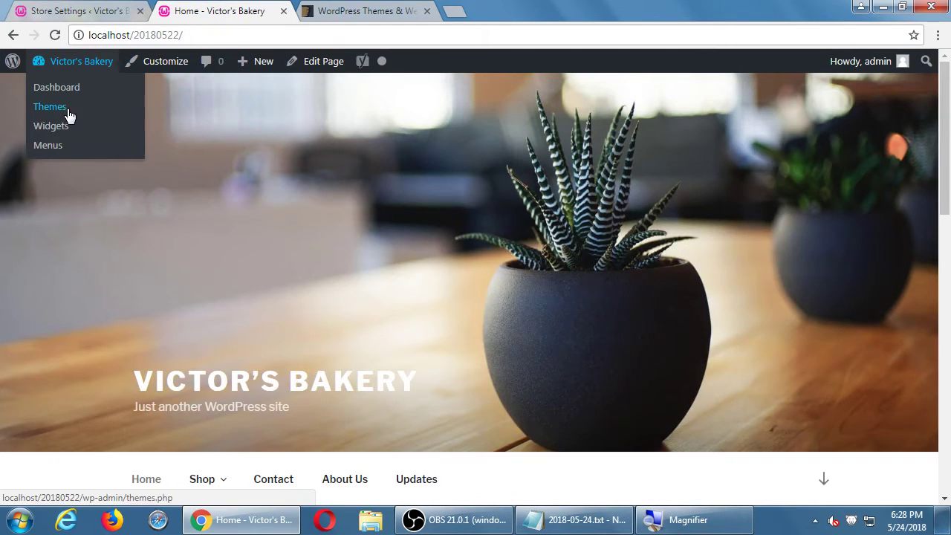
left_click(74, 63)
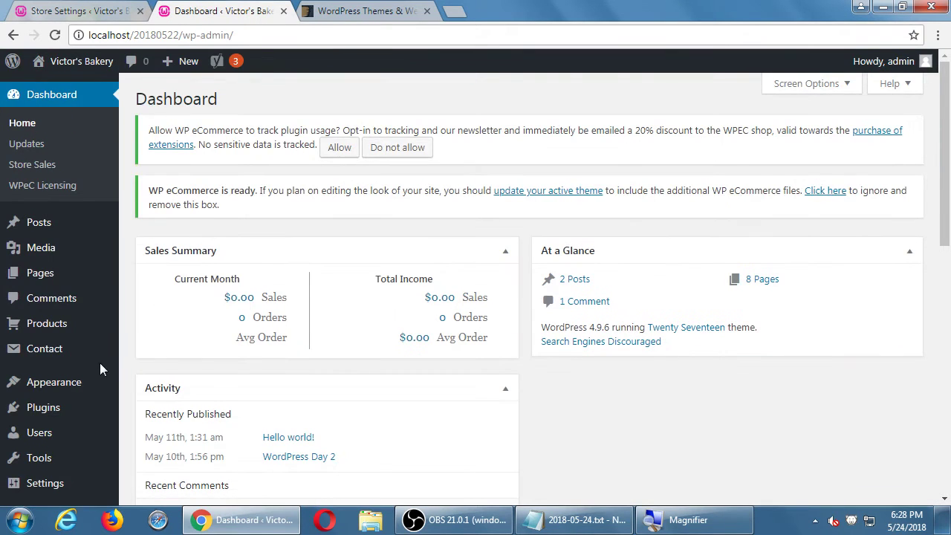
- Open the page for adding new plugins and browse the featured plugins
scroll(87, 377, "down", 1)
mouse_move(75, 381)
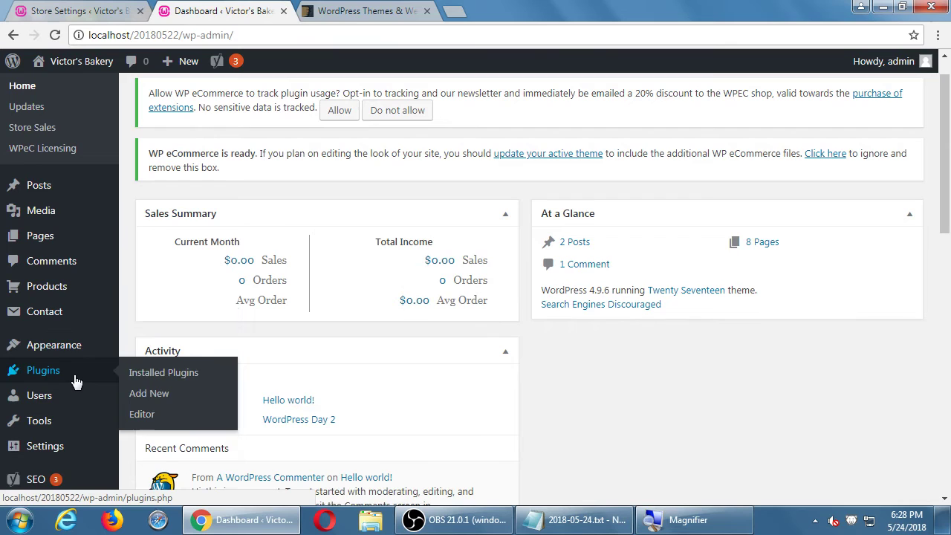
left_click(148, 394)
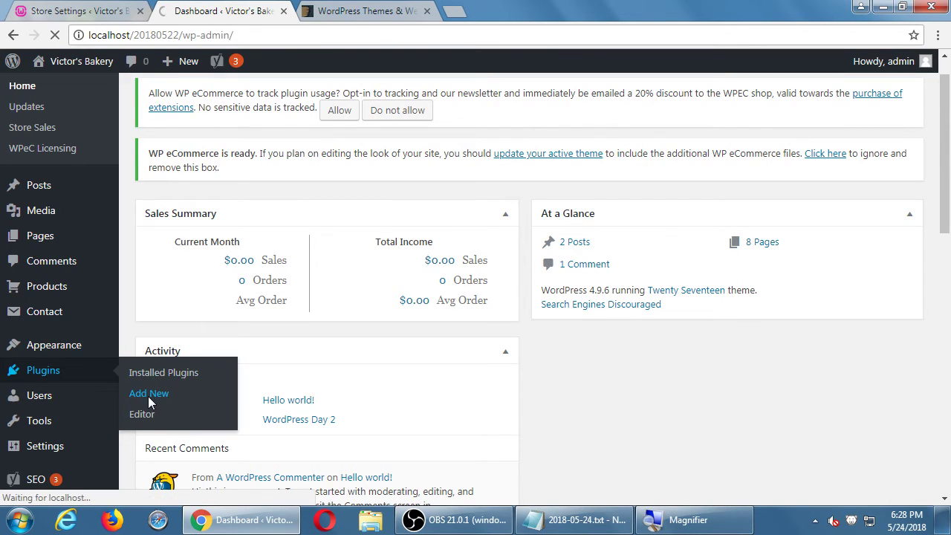
scroll(584, 290, "down", 3)
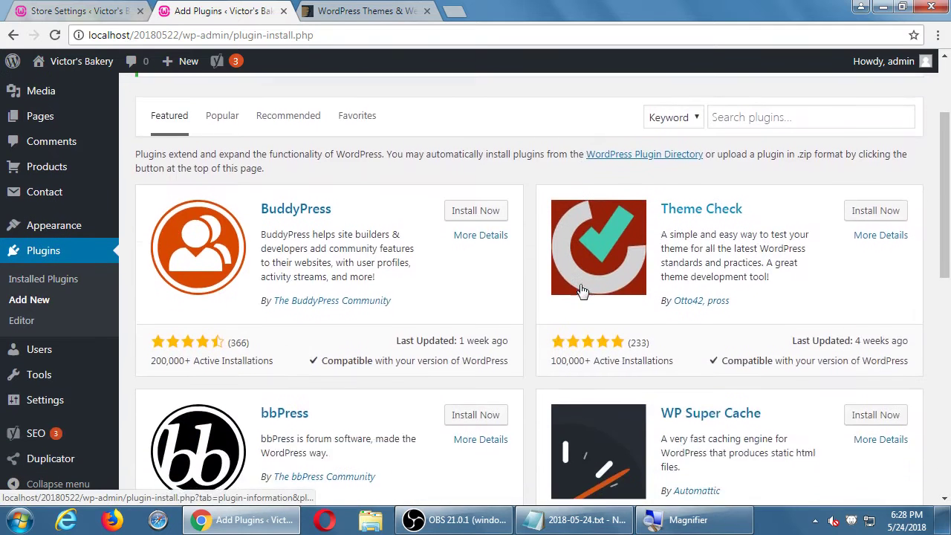
- Finish browsing the featured plugins and examine the Button Settings and Product Settings on the Store Settings Presentation page
scroll(753, 326, "down", 1)
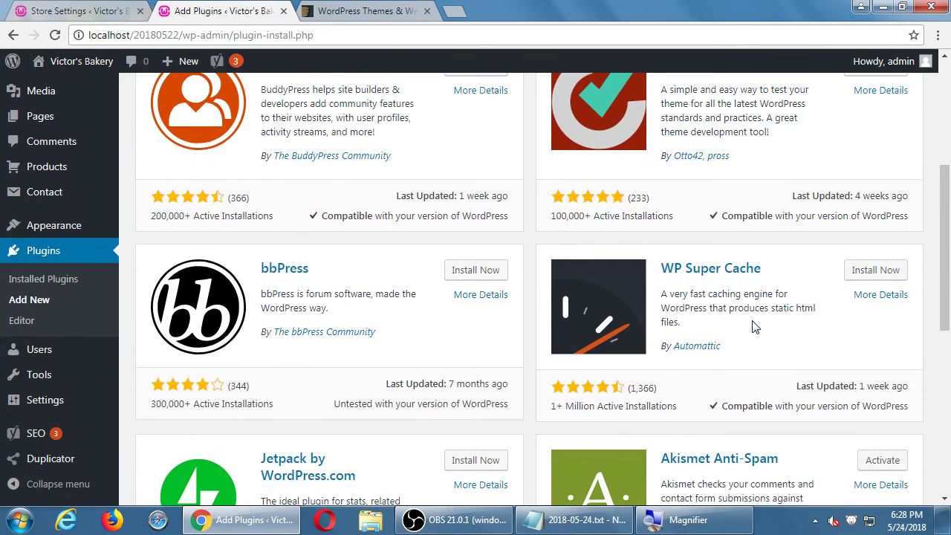
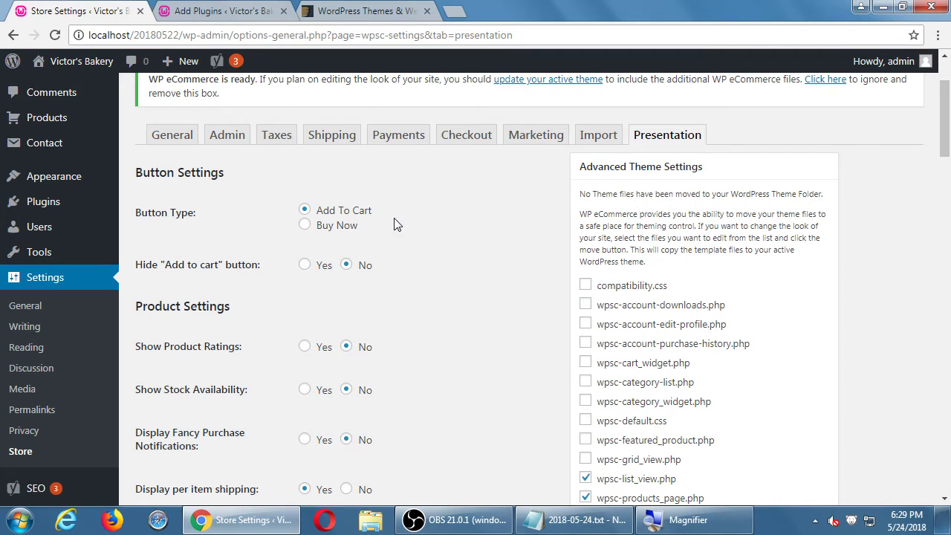
scroll(220, 255, "down", 1)
key("super+plus")
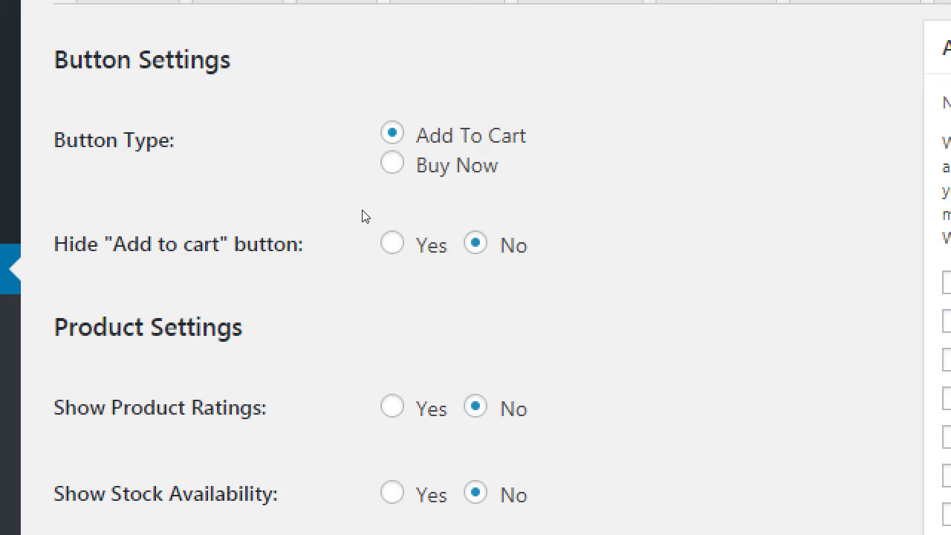
scroll(366, 253, "down", 3)
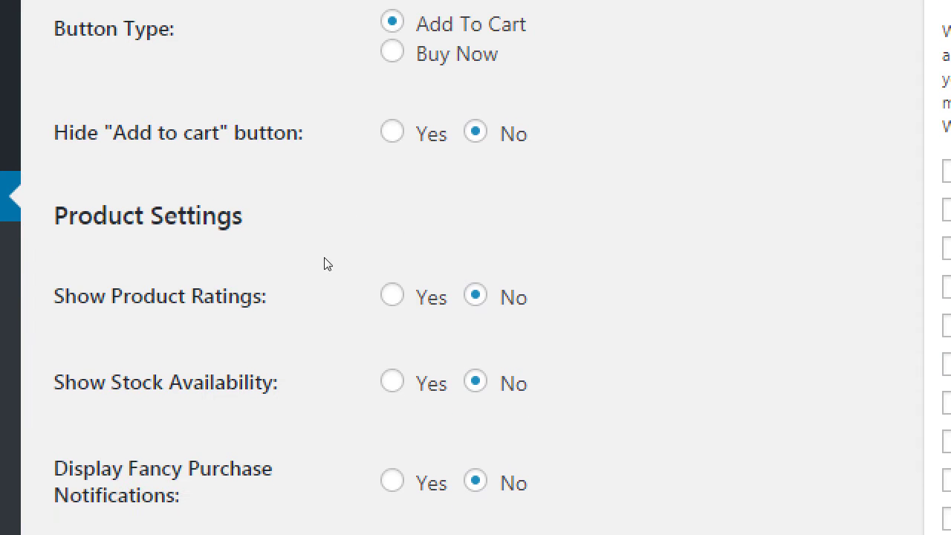
scroll(282, 268, "down", 1)
scroll(312, 257, "up", 3)
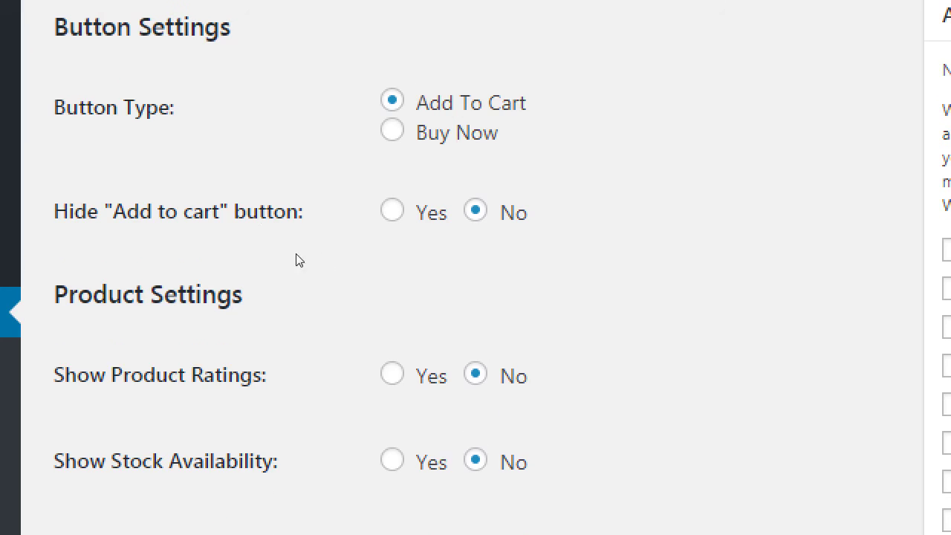
scroll(301, 287, "down", 4)
scroll(299, 287, "up", 5)
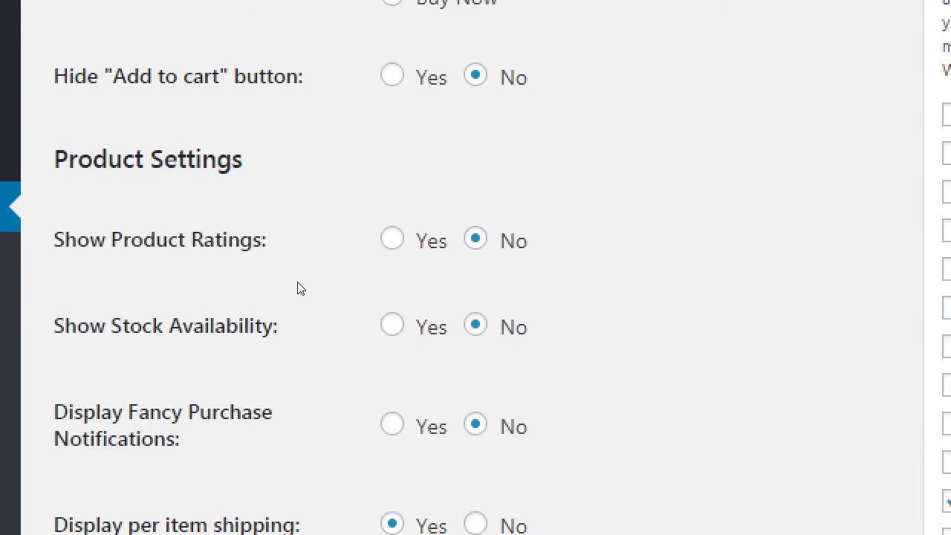
scroll(272, 183, "down", 4)
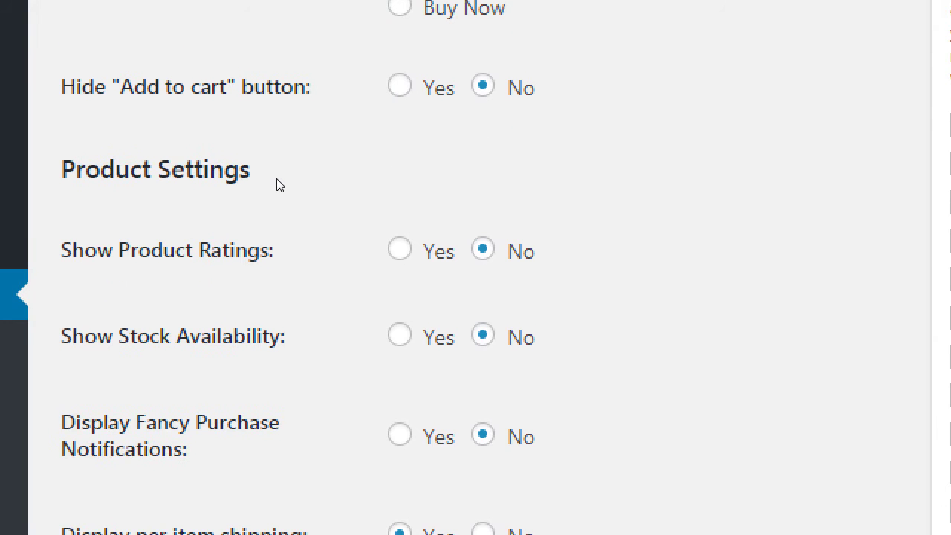
scroll(276, 184, "down", 2)
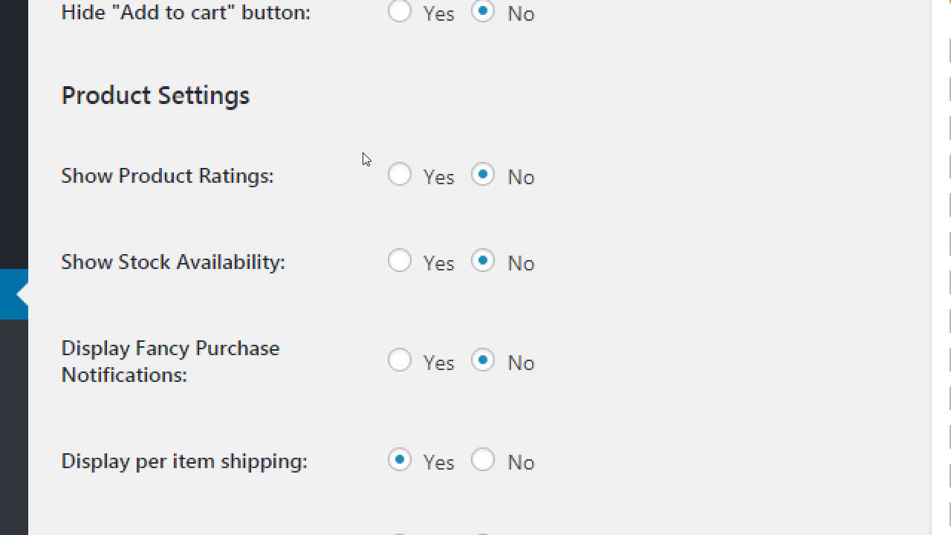
- Set Show Product Ratings to Yes in the Product Settings
left_click(308, 170)
left_click(339, 170)
left_click(310, 165)
left_click(344, 165)
left_click(305, 165)
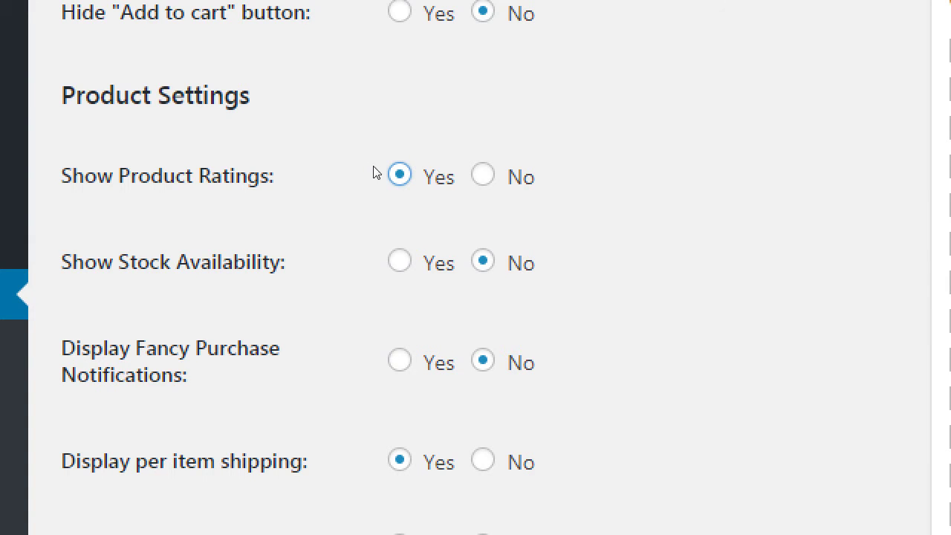
key("Right")
key("Left")
- Try Show Stock Availability with Yes and return it to No
key("Tab")
key("Left")
key("Right")
key("Left")
key("Right")
key("Left")
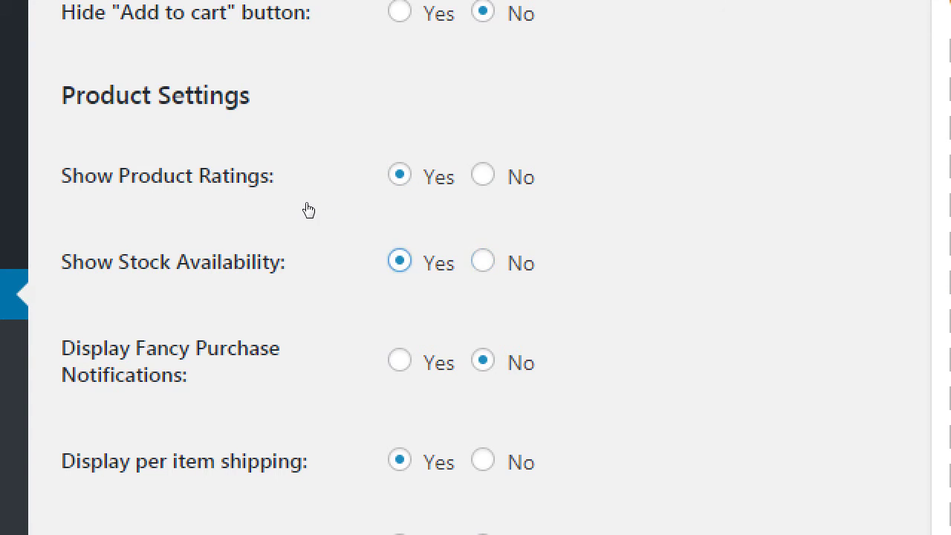
scroll(308, 208, "down", 1)
key("Right")
key("Left")
key("Right")
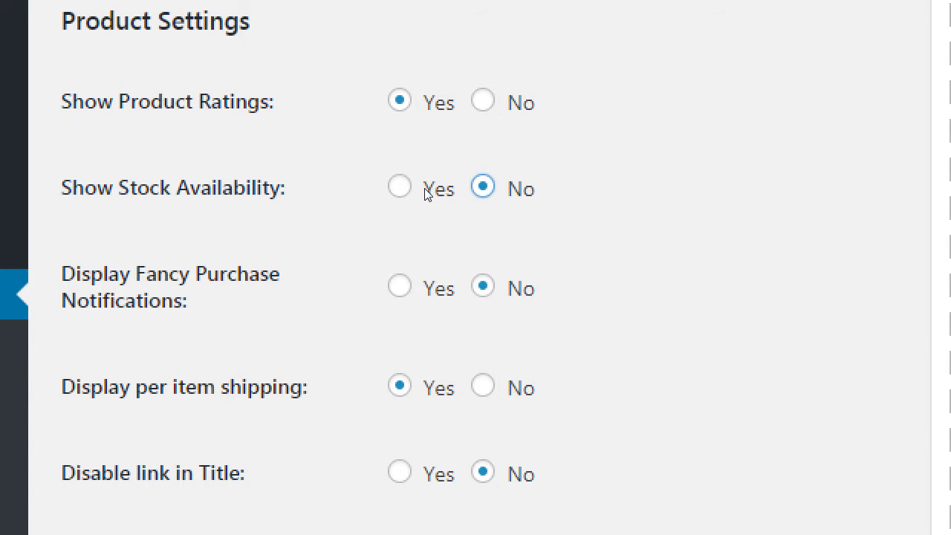
left_click(307, 172)
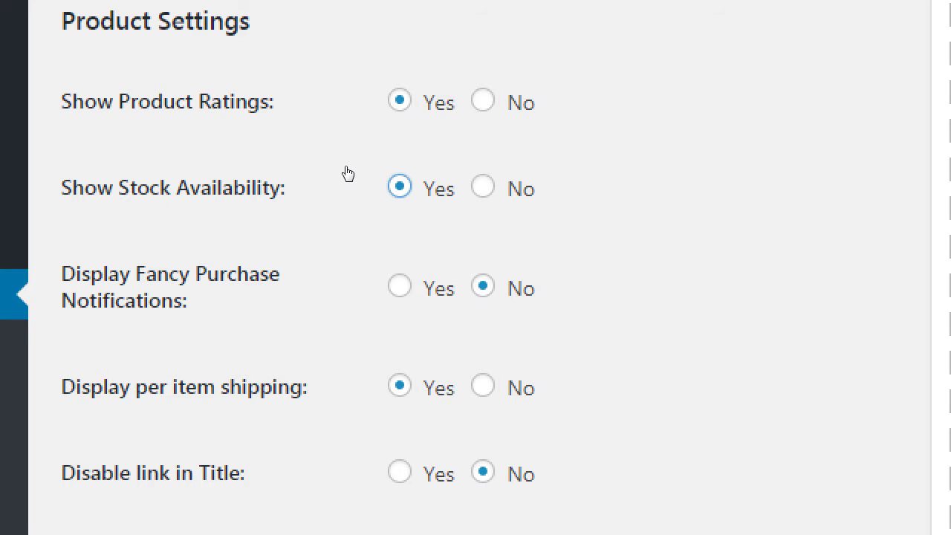
key("Right")
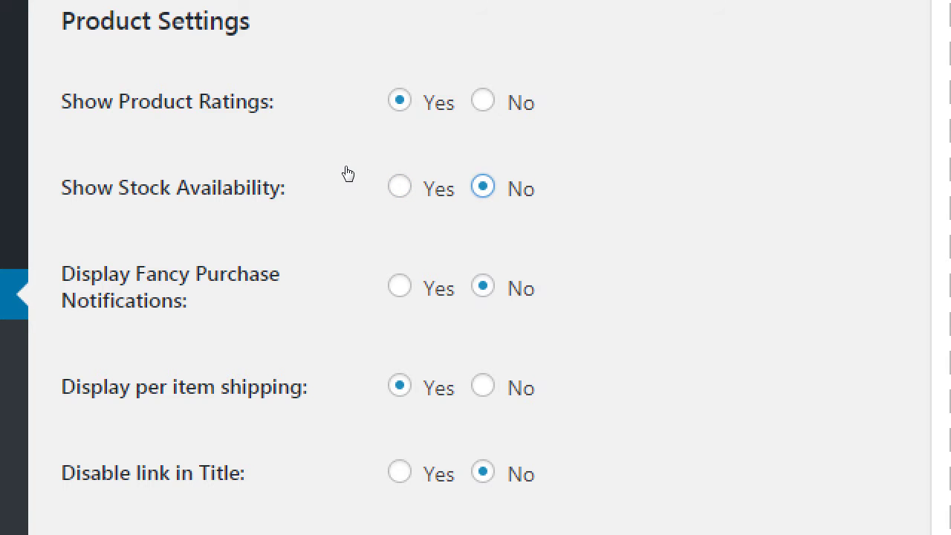
- Set Display Fancy Purchase Notifications to Yes
left_click_drag(170, 214, 178, 214)
left_click(177, 214)
left_click(303, 224)
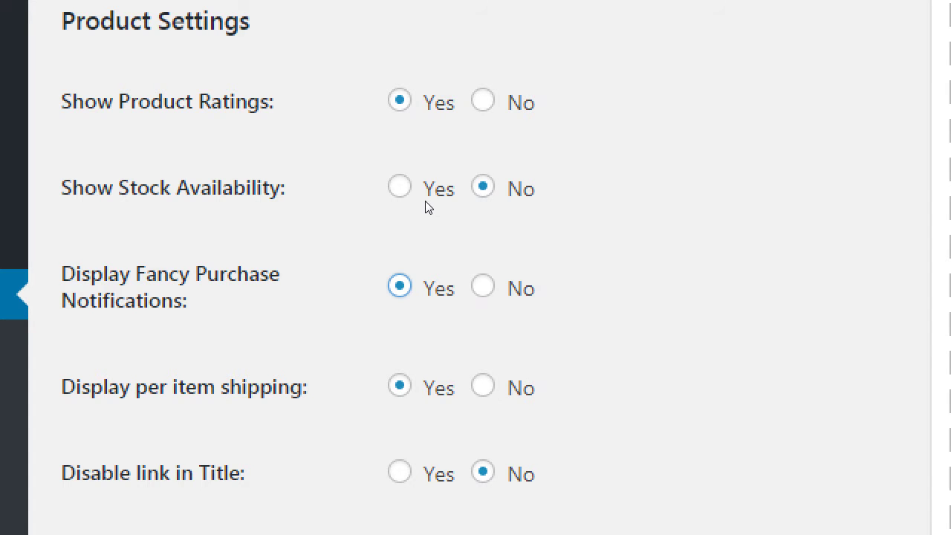
key("Right")
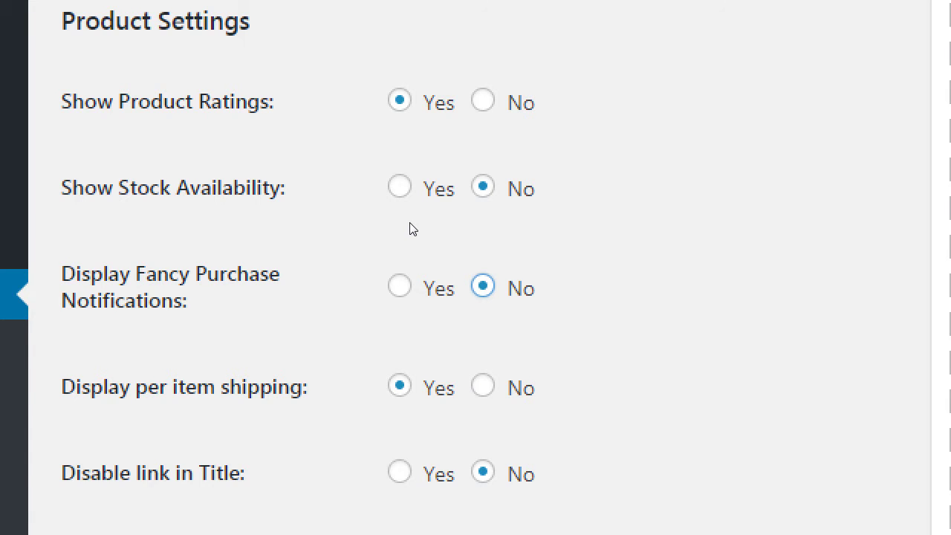
key("Left")
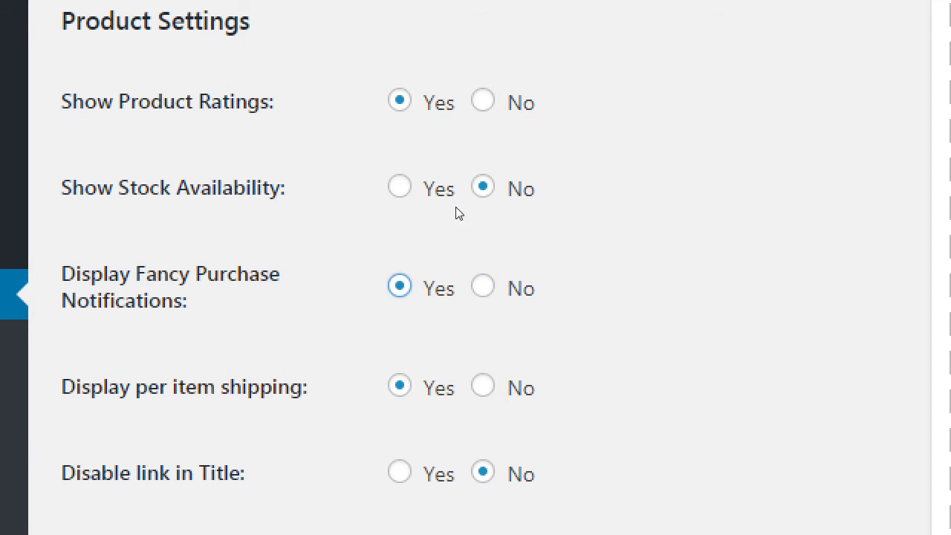
- Try the No option for adding a quantity field to each product description and return it to Yes
scroll(492, 218, "down", 3)
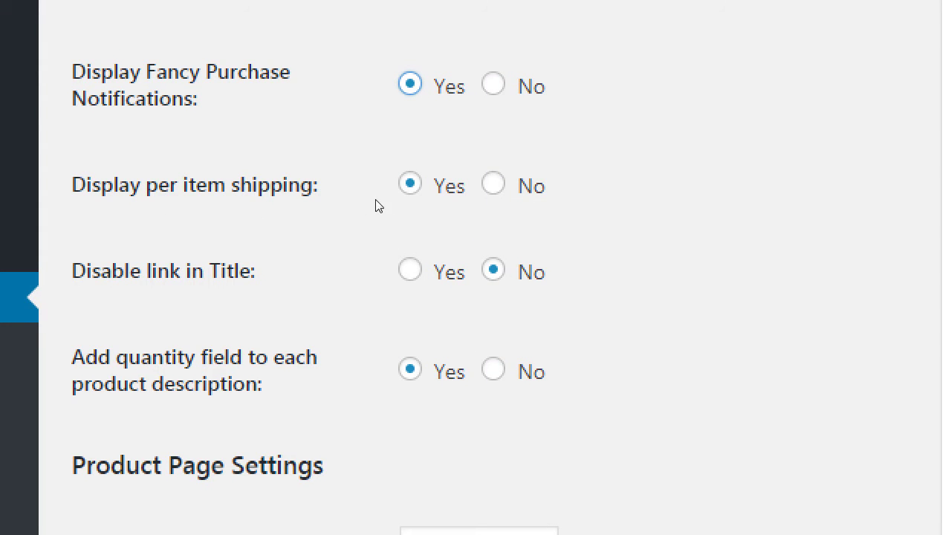
scroll(375, 201, "down", 1)
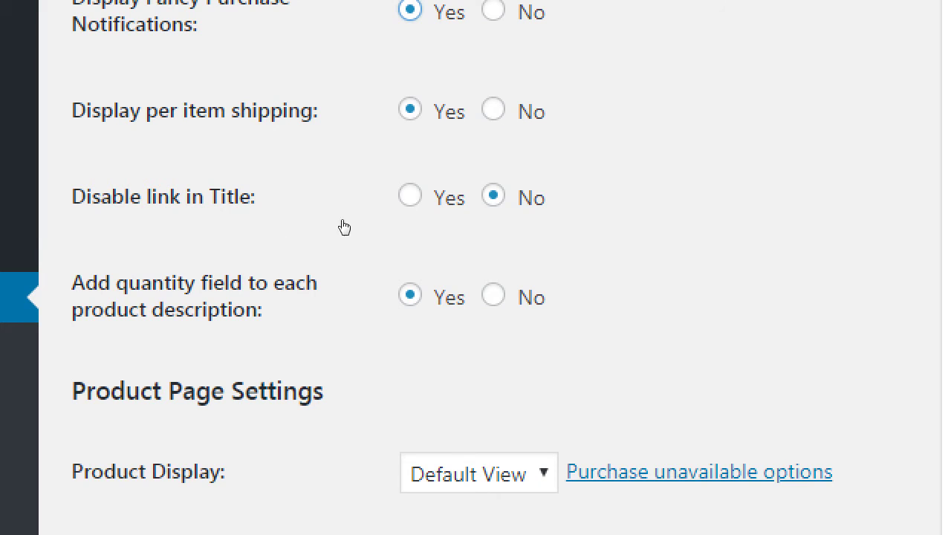
key("Right")
key("Left")
key("Right")
key("Left")
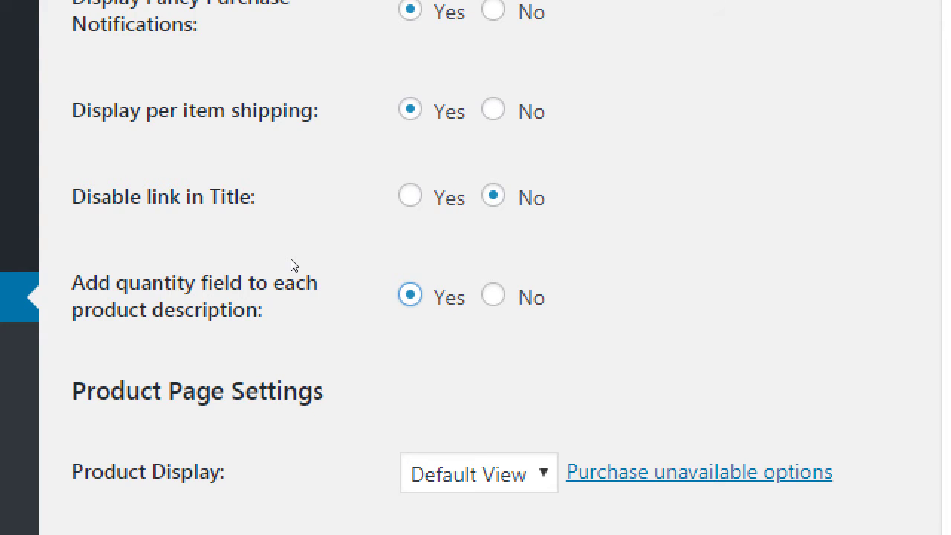
key("Right")
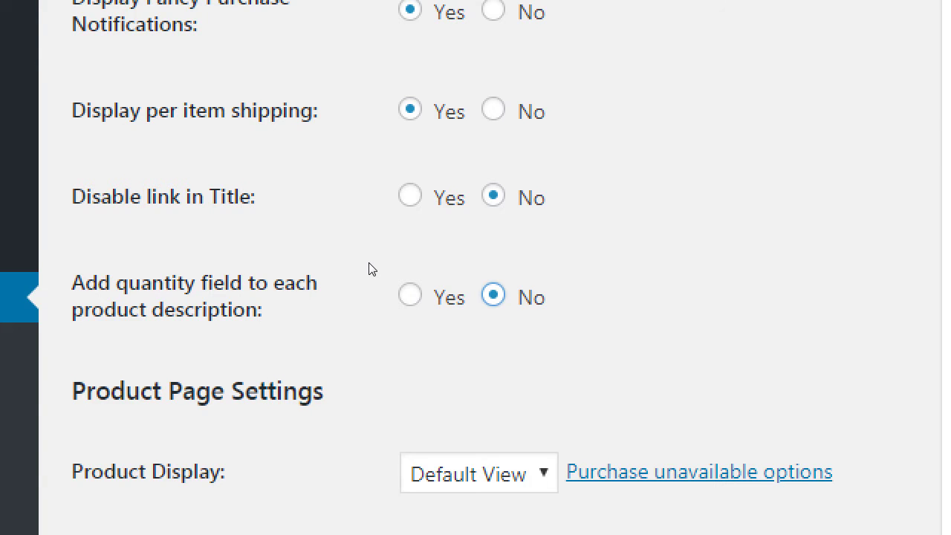
key("Left")
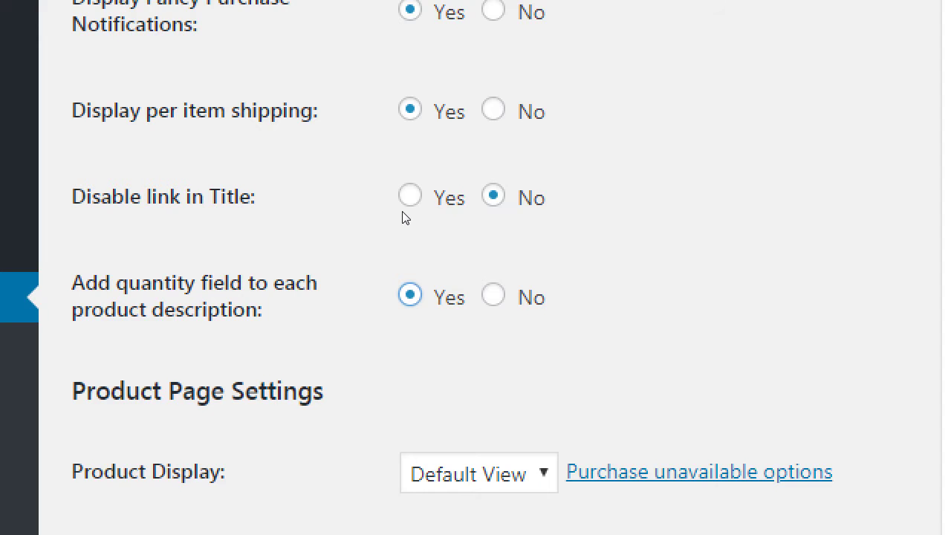
- Examine the Product Page Settings, including the Product Display choices, grid view settings and product category options
scroll(404, 216, "down", 2)
scroll(423, 191, "down", 1)
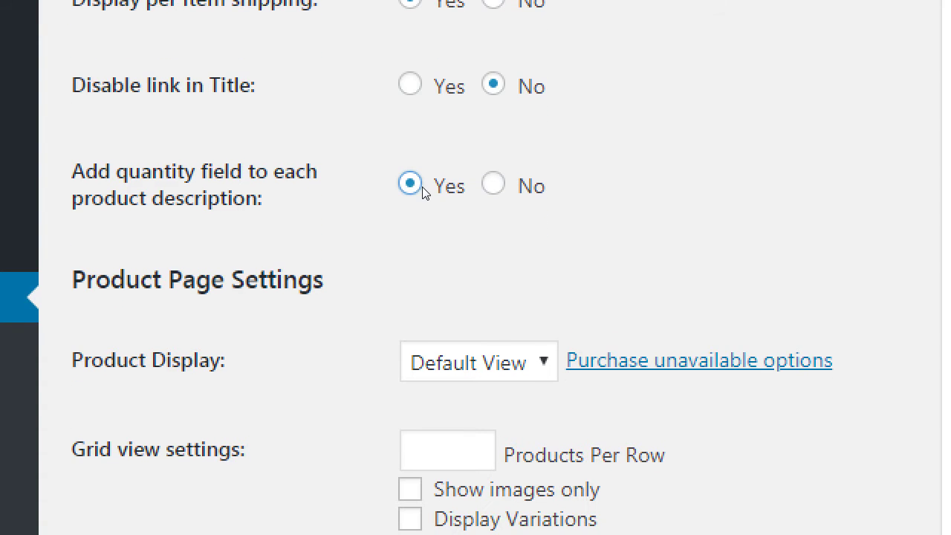
scroll(424, 192, "down", 3)
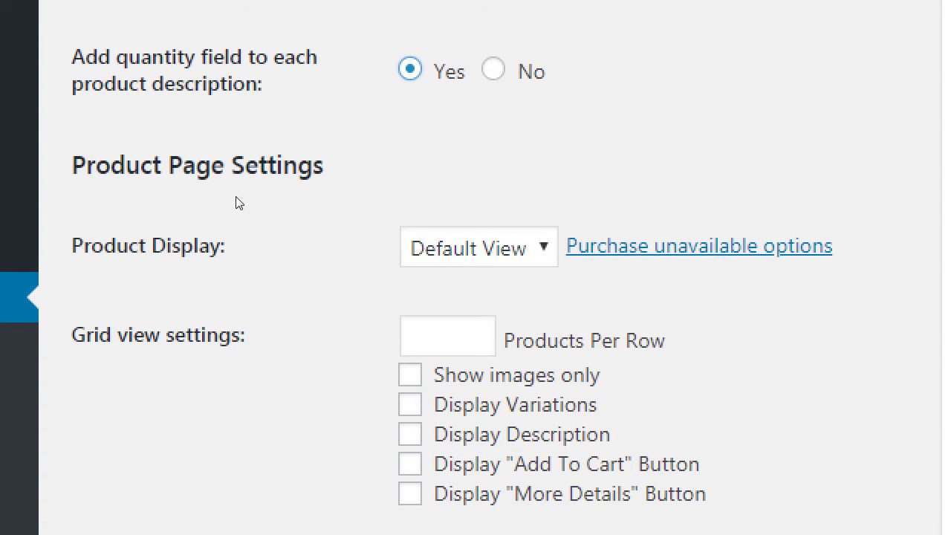
key("Tab")
key("alt+Down")
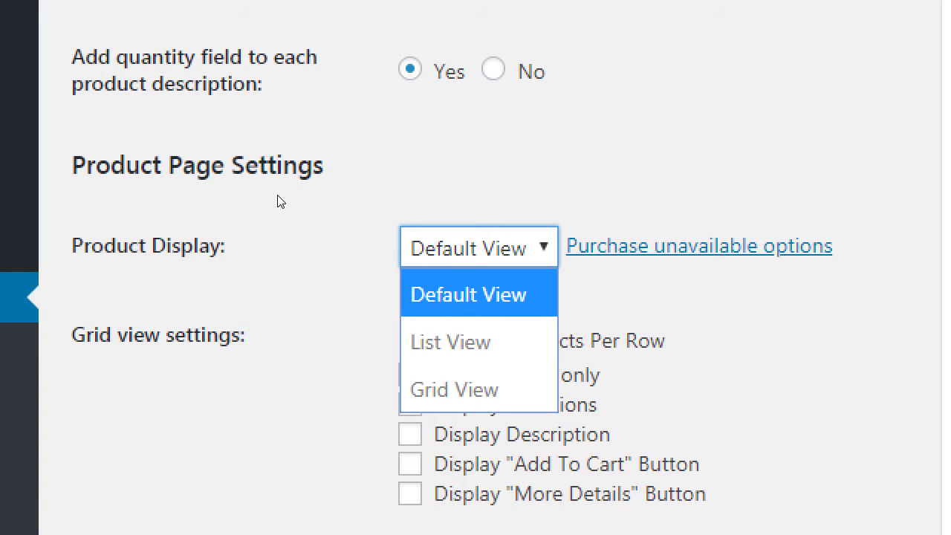
left_click(332, 217)
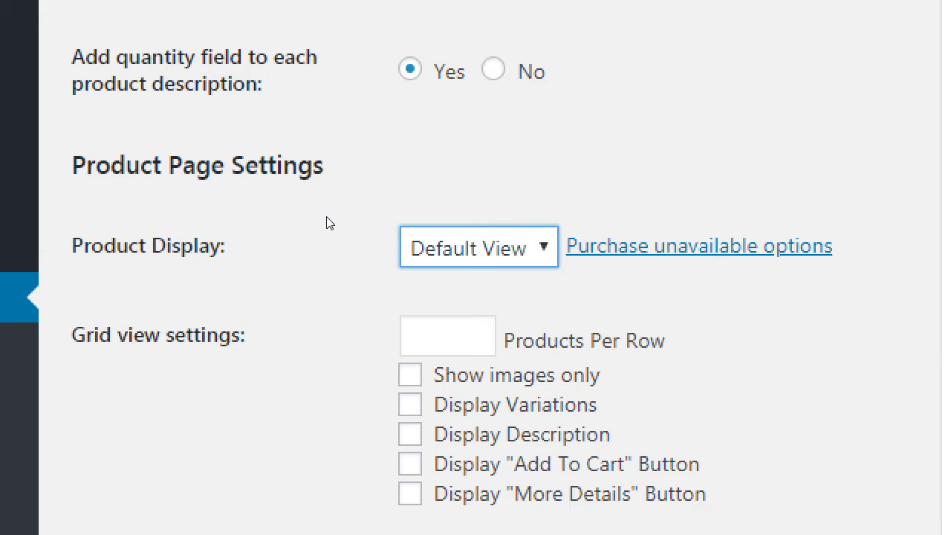
key("alt+Down")
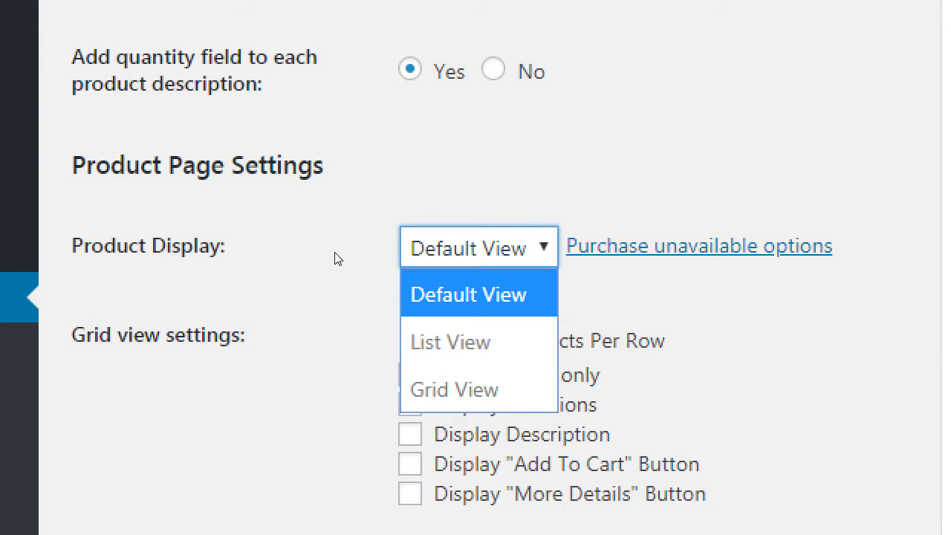
left_click(138, 223)
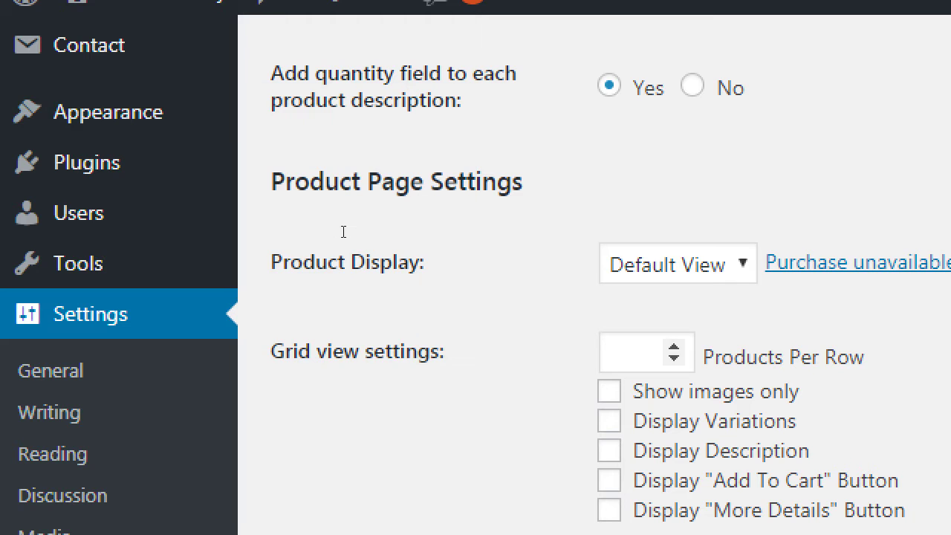
scroll(418, 235, "down", 2)
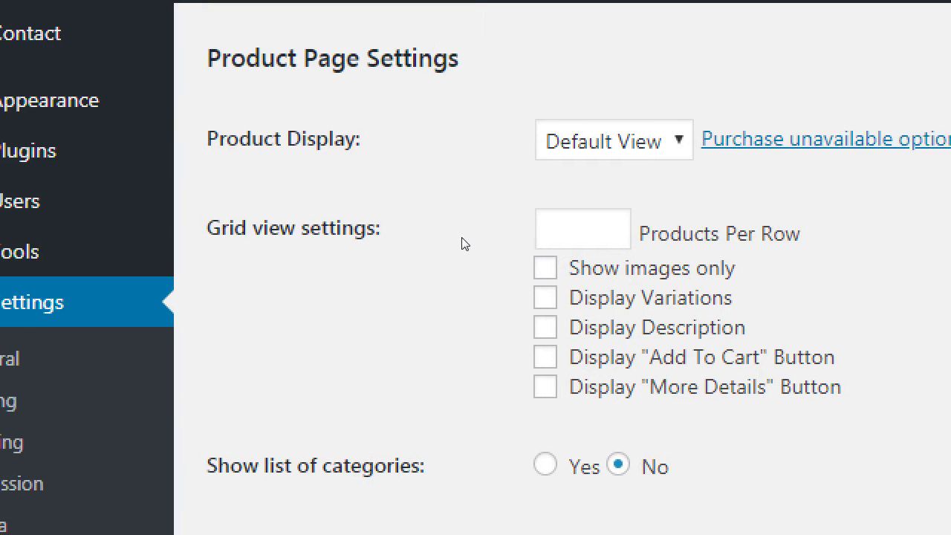
scroll(459, 285, "down", 3)
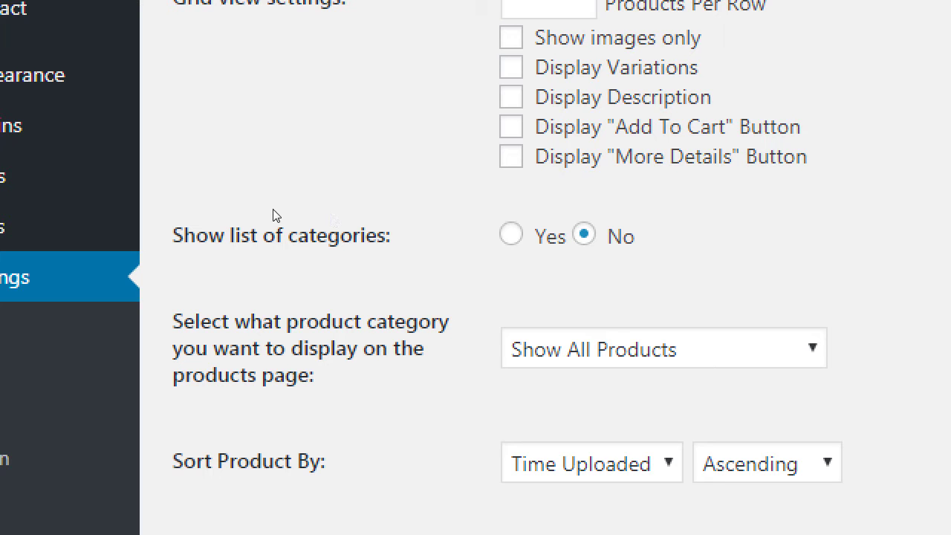
scroll(273, 225, "down", 3)
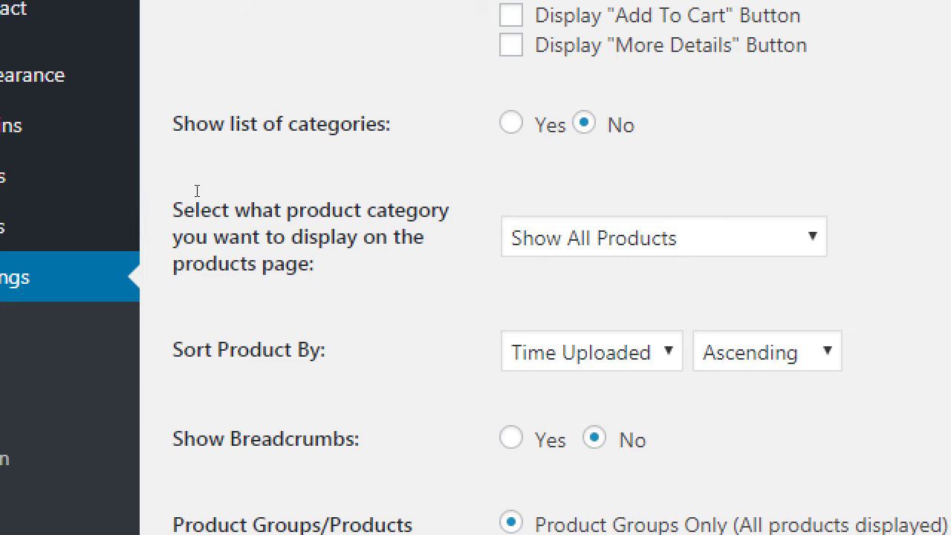
double_click(327, 211)
scroll(220, 251, "down", 2)
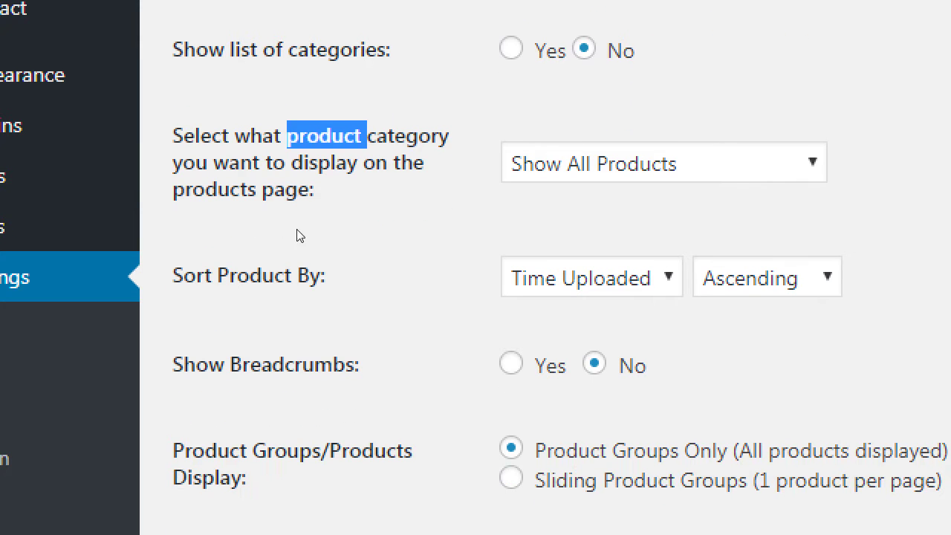
- Set Sort Product By to Drag & Drop, and change it to Name
key("alt+Down")
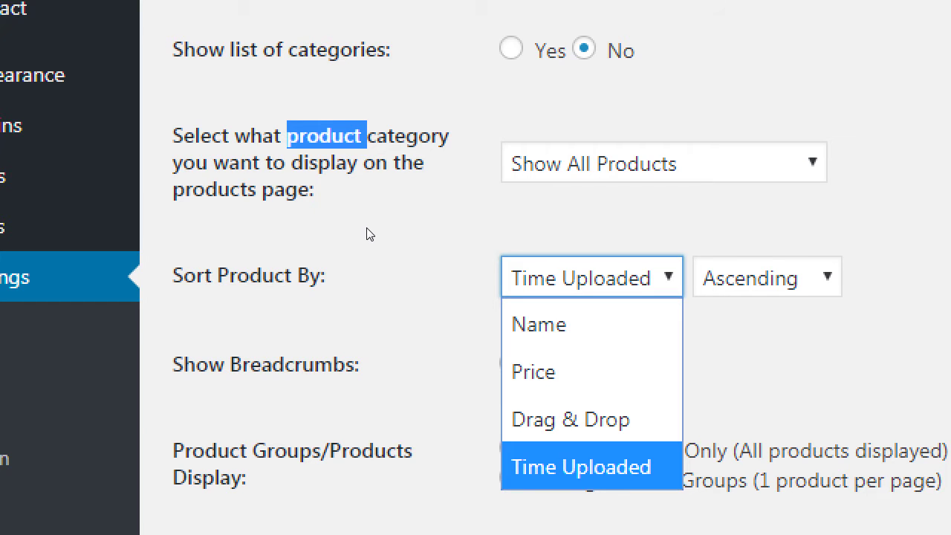
key("Up")
key("Return")
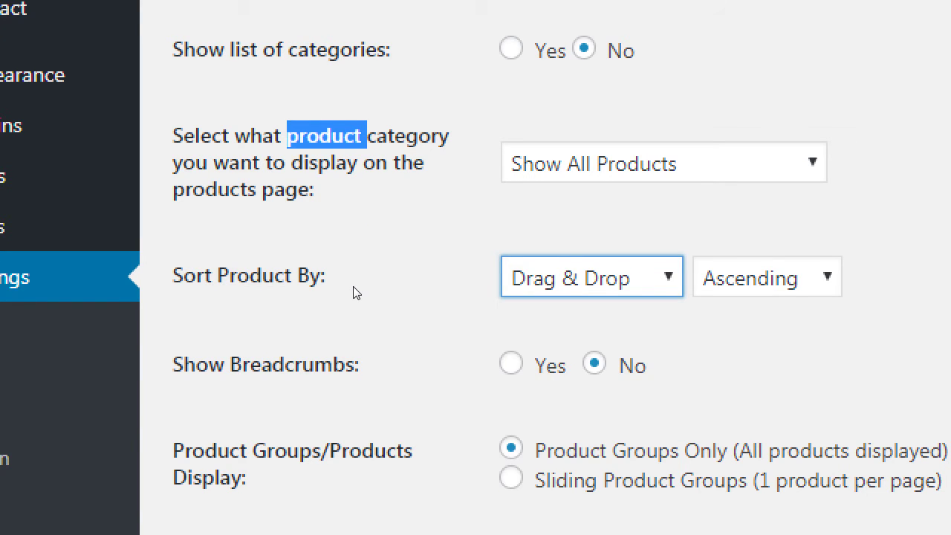
key("alt+Down")
key("Up")
key("Up")
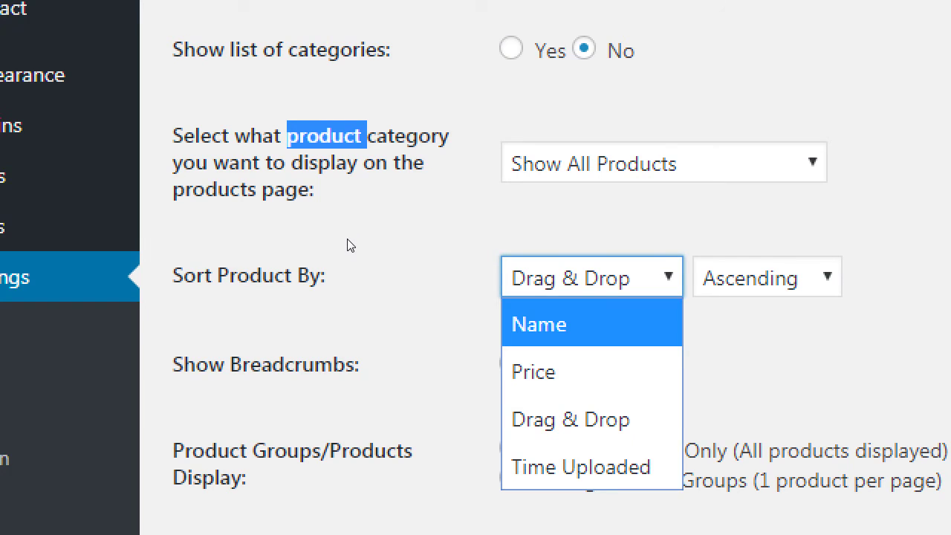
key("Return")
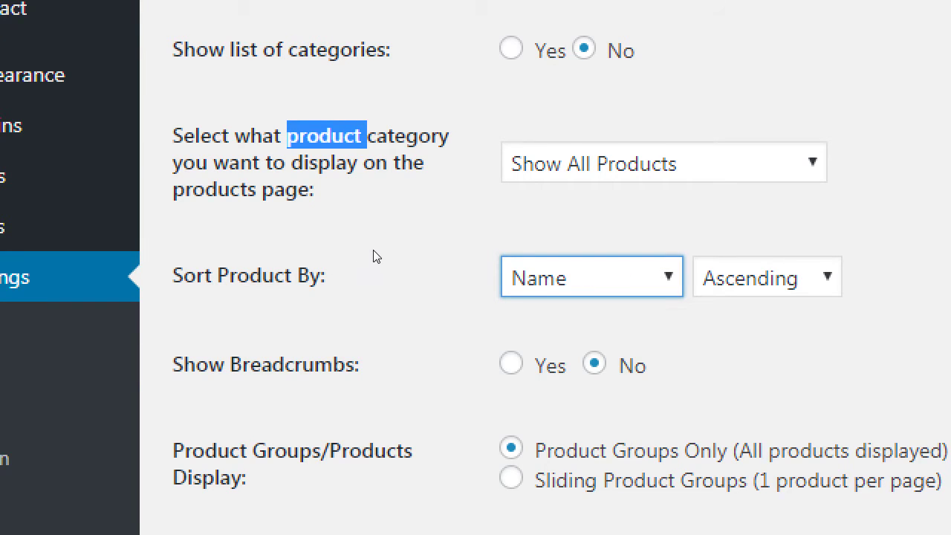
- Review the Sort Product By options and the Ascending and Descending choices, keeping Name and Ascending
key("alt+Down")
key("Down")
key("Down")
key("Down")
key("Up")
key("Up")
key("Up")
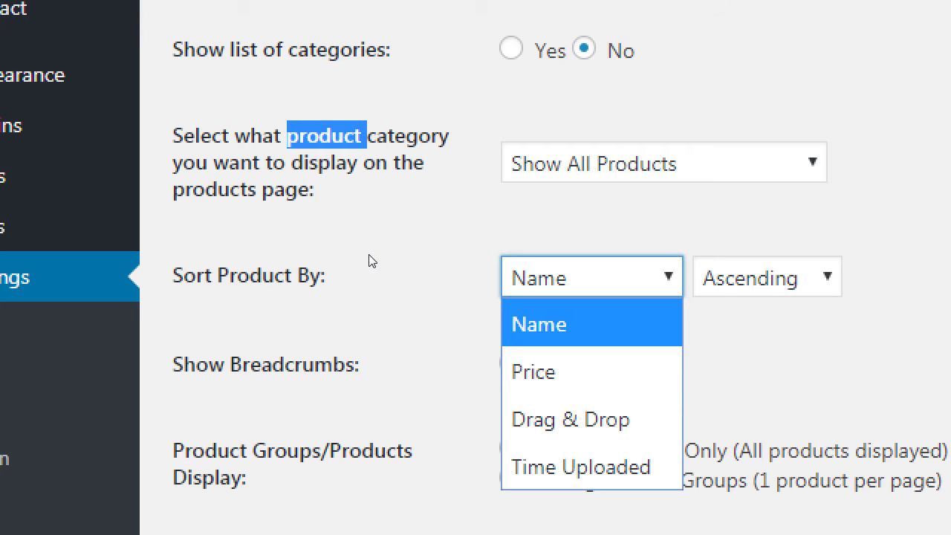
key("Tab")
key("alt+Down")
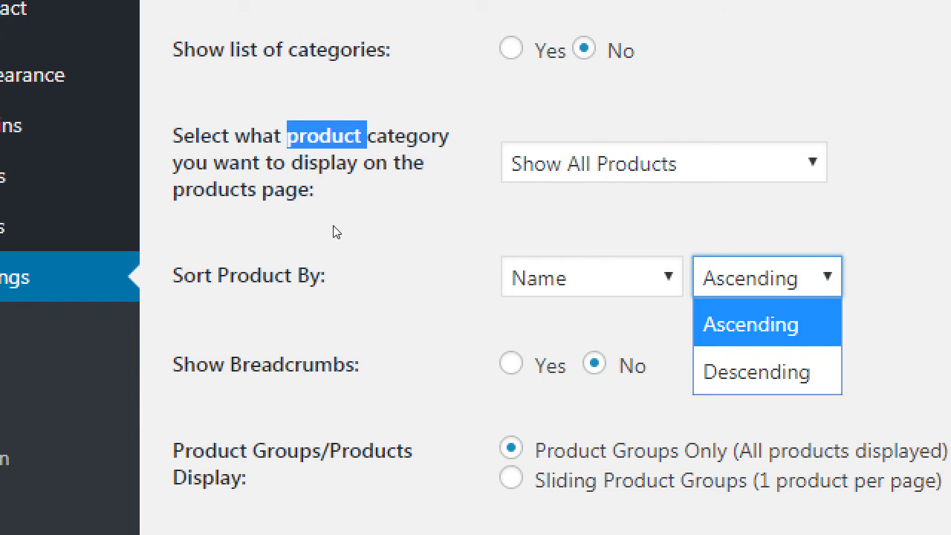
left_click(158, 257)
scroll(159, 253, "down", 3)
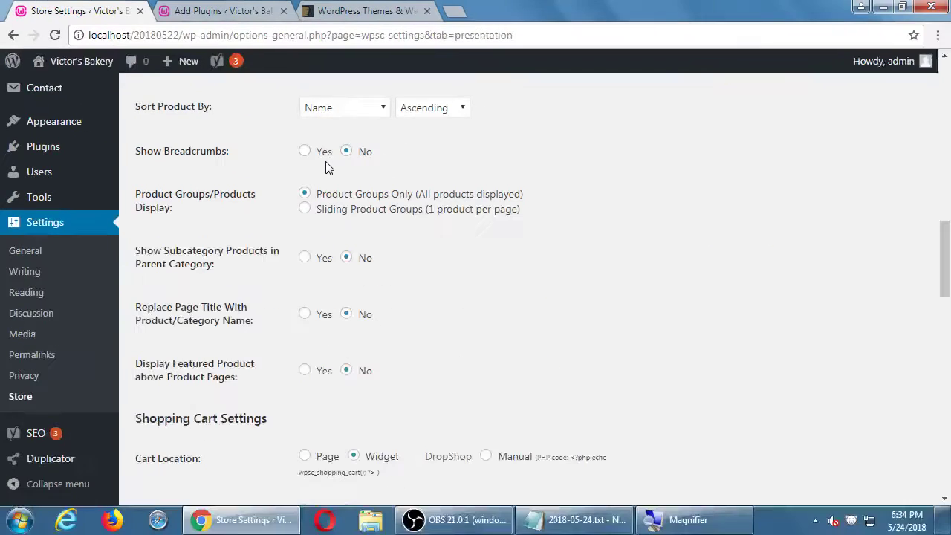
- Open amazon.com in a new browser tab and search for "star wars the last jedi"
key("ctrl+t")
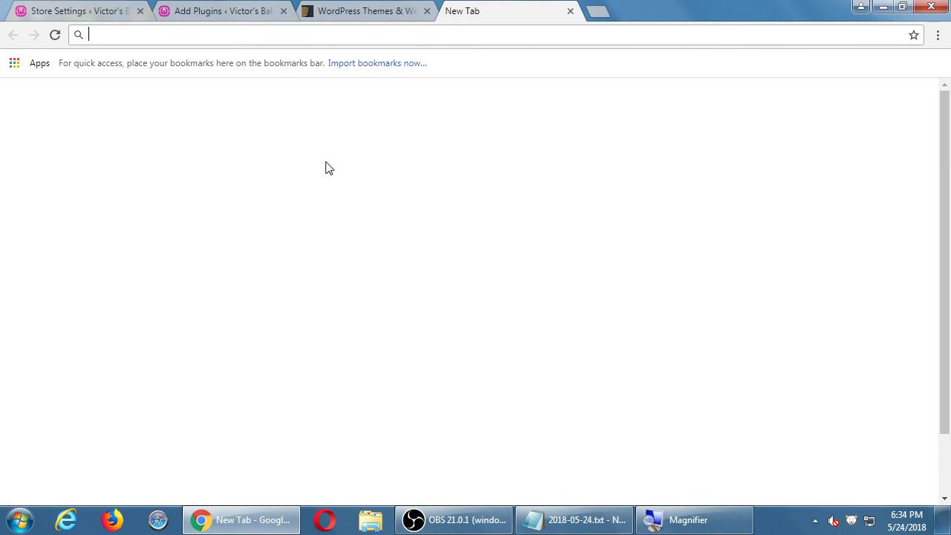
type("amazon.com")
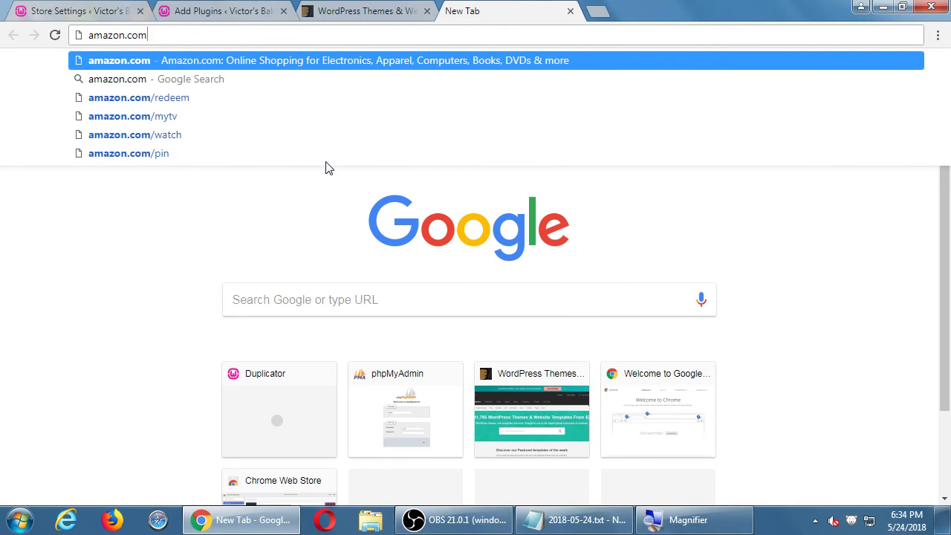
key("Return")
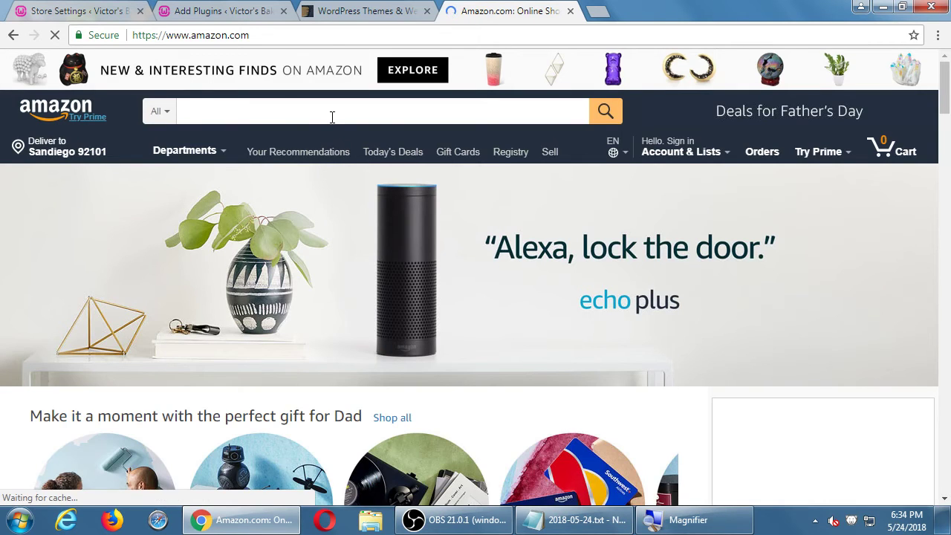
left_click(329, 117)
type("star wars")
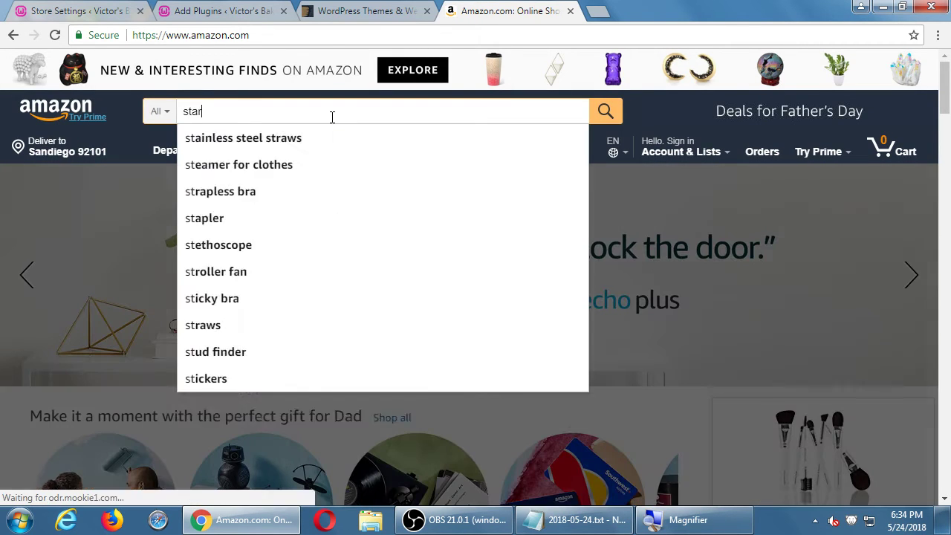
key("Down")
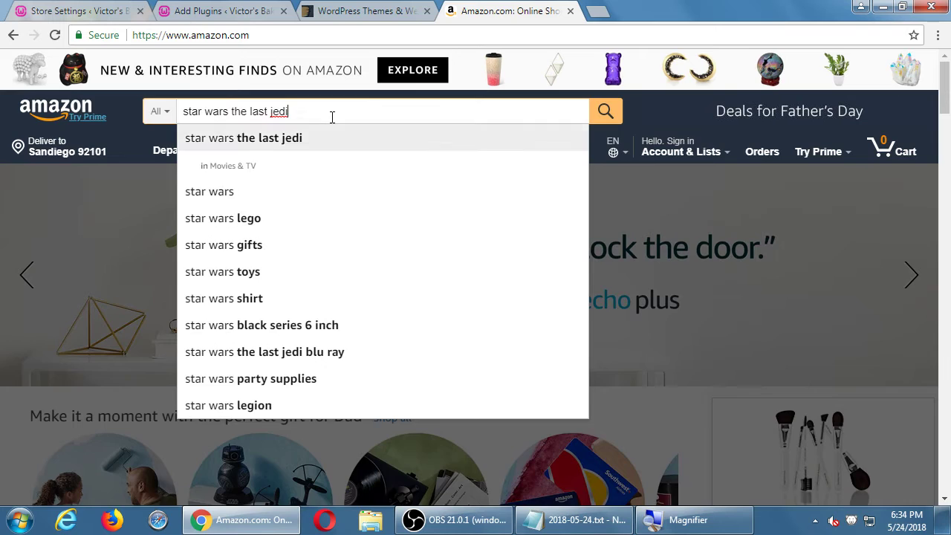
key("Return")
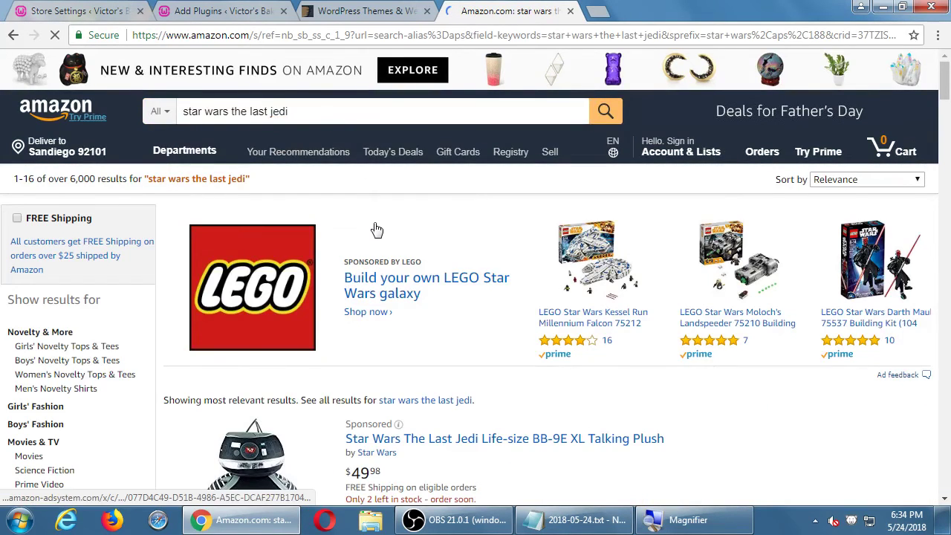
- Open the Star Wars The Last Jedi Life-size BB-9E XL Talking Plush from the results and look over its product page
scroll(382, 252, "down", 1)
left_click(468, 340)
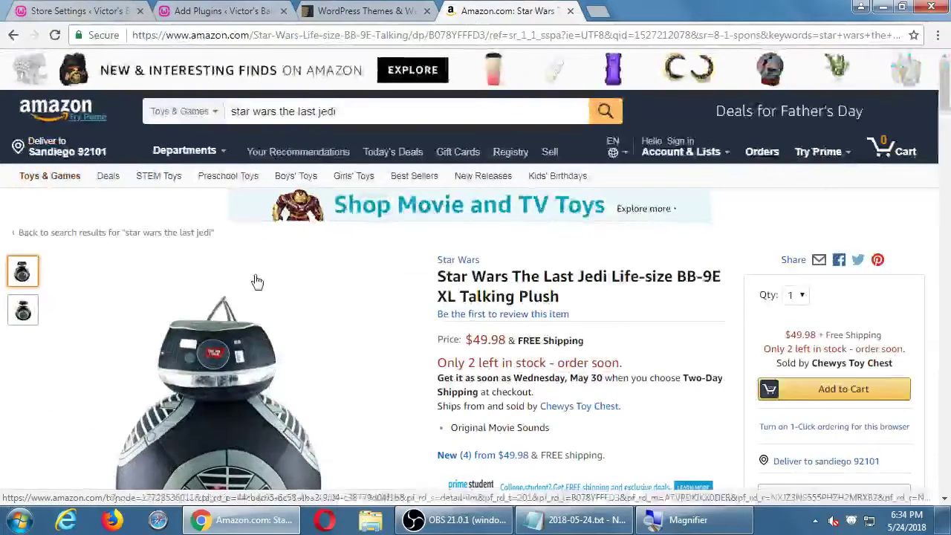
scroll(508, 510, "down", 5)
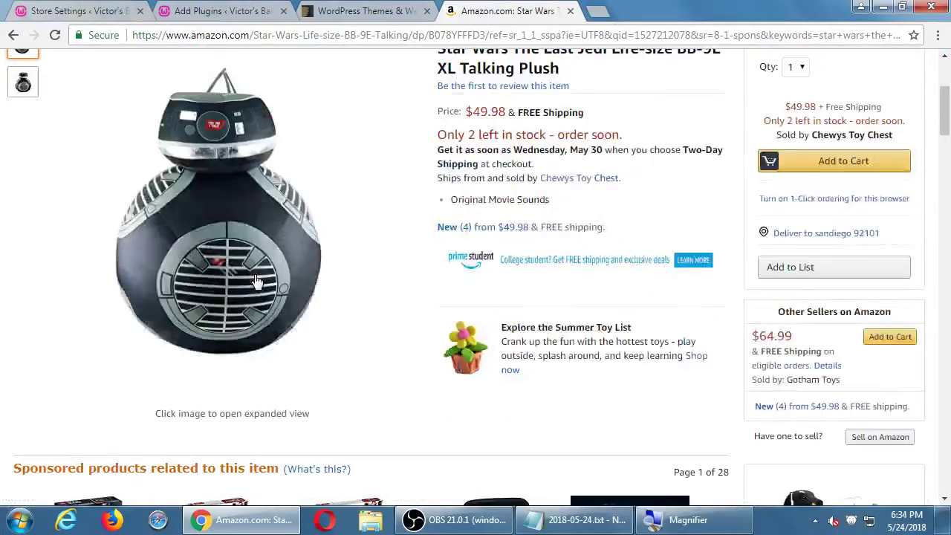
scroll(256, 280, "up", 5)
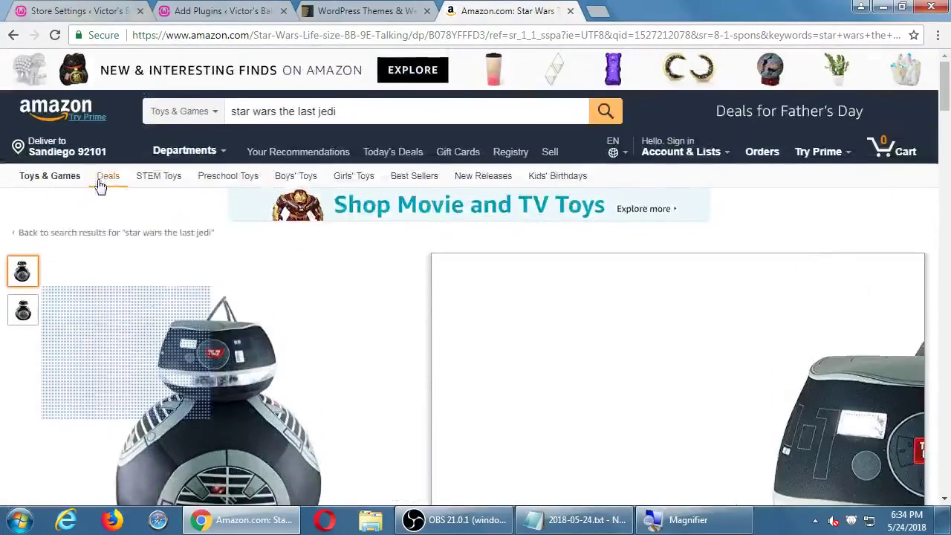
- Browse from Toys & Games through Arts & Crafts to Drawing & Painting Supplies and examine its category hierarchy
left_click(53, 175)
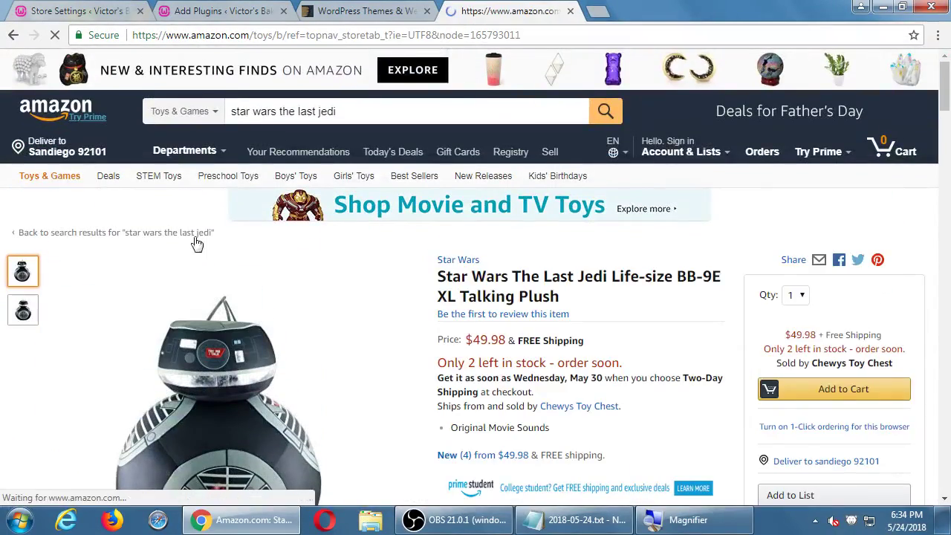
scroll(201, 240, "down", 2)
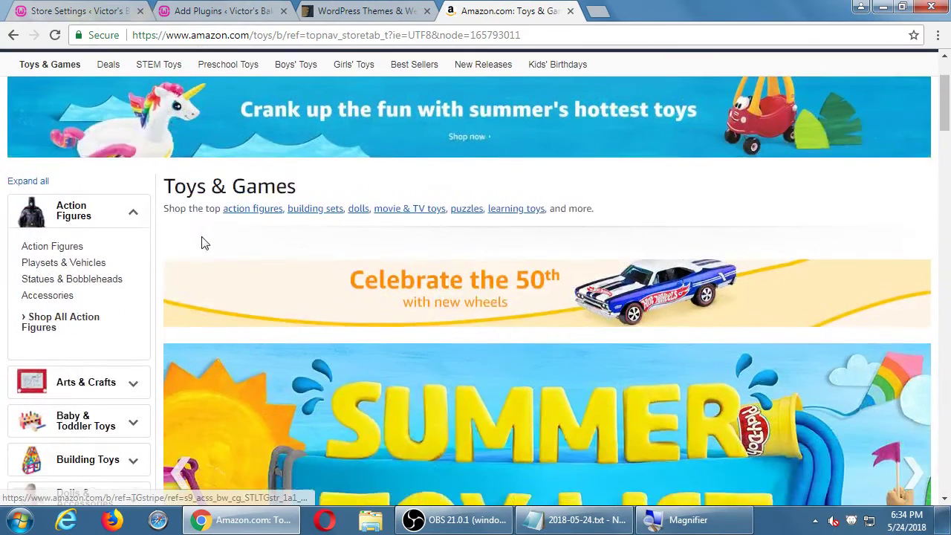
left_click(119, 382)
left_click(93, 421)
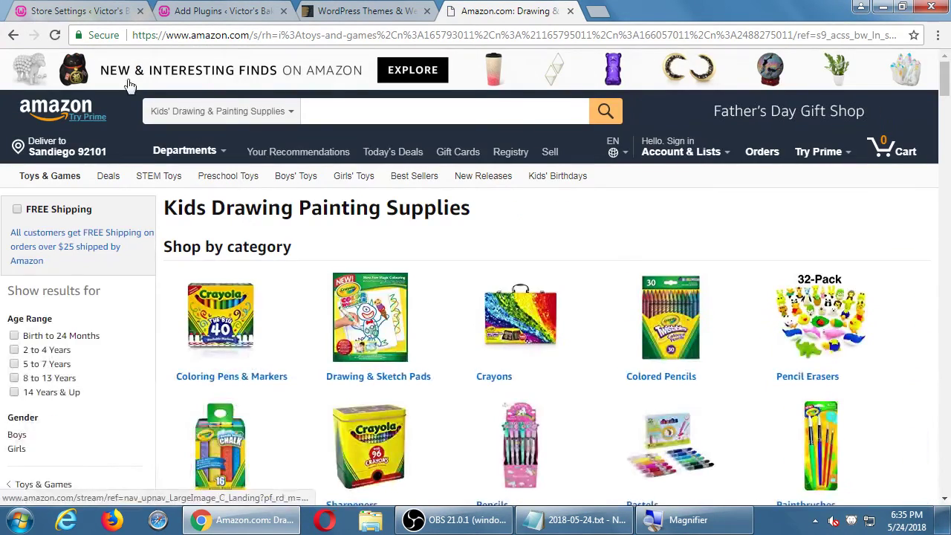
scroll(179, 236, "down", 3)
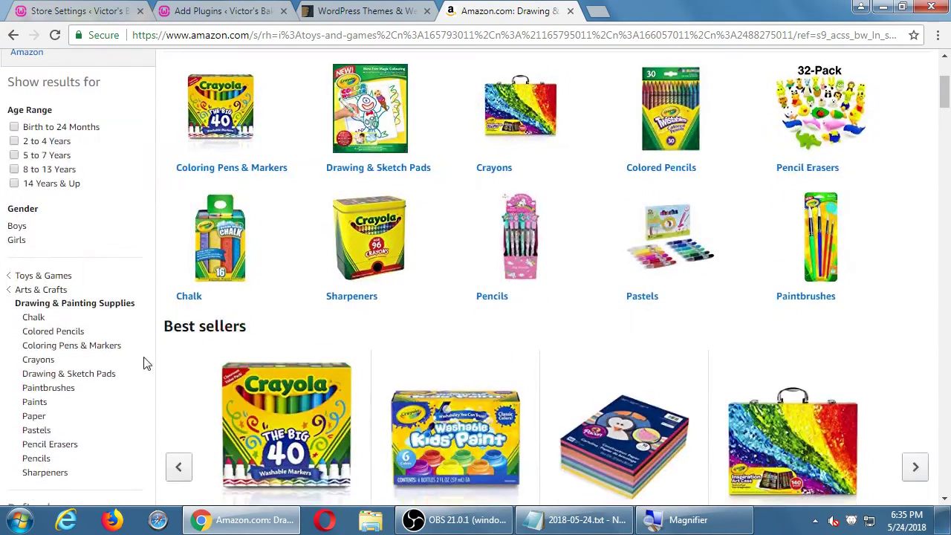
scroll(171, 353, "down", 1)
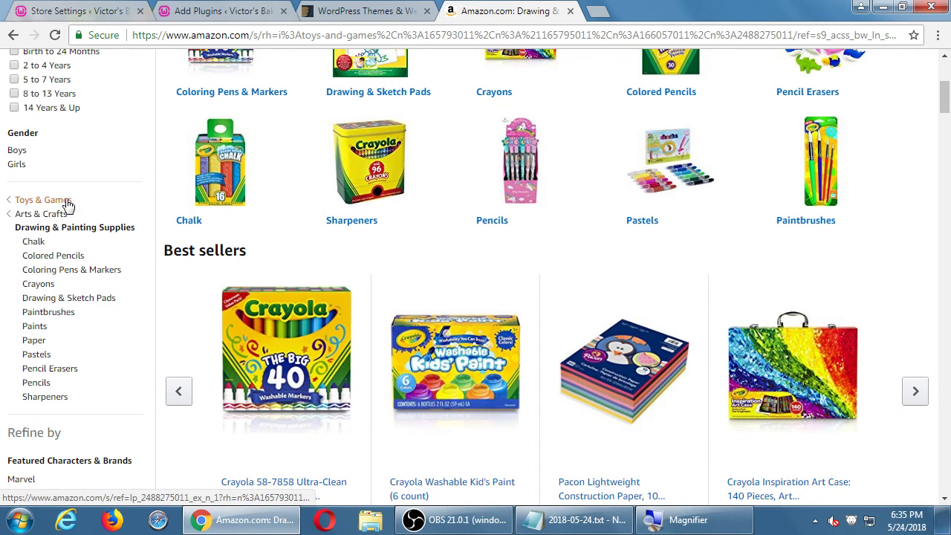
scroll(191, 314, "down", 3)
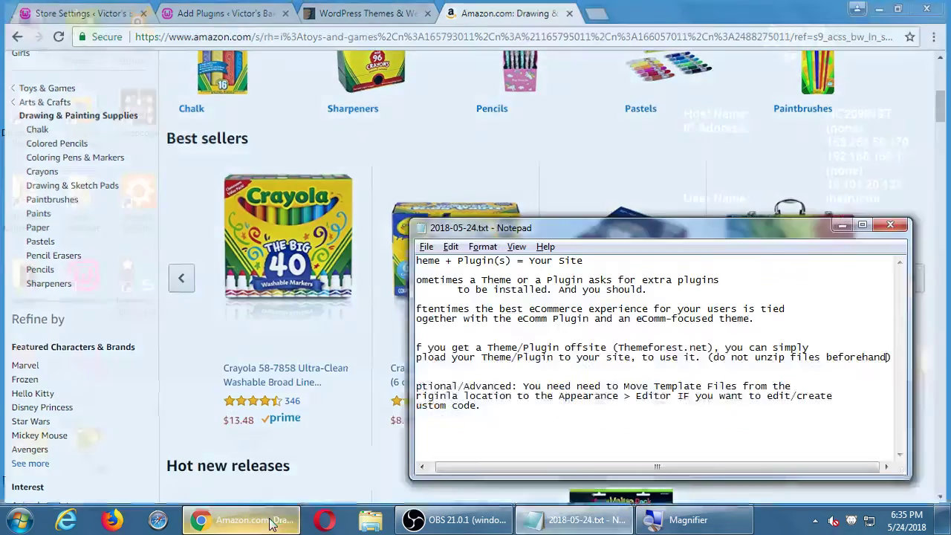
left_click(271, 523)
left_click(271, 522)
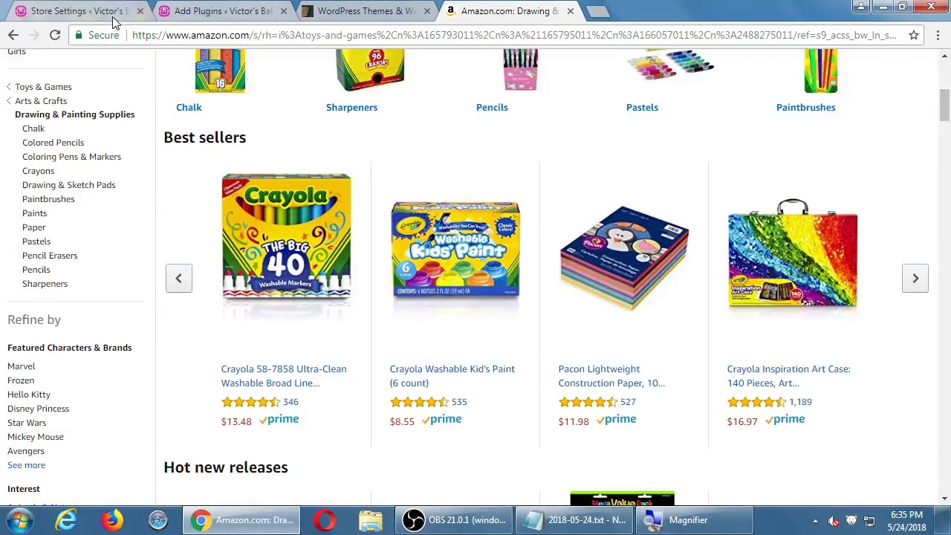
- Return to the Store Settings page and review the options from Show Breadcrumbs to the Shopping Cart Settings
left_click(112, 13)
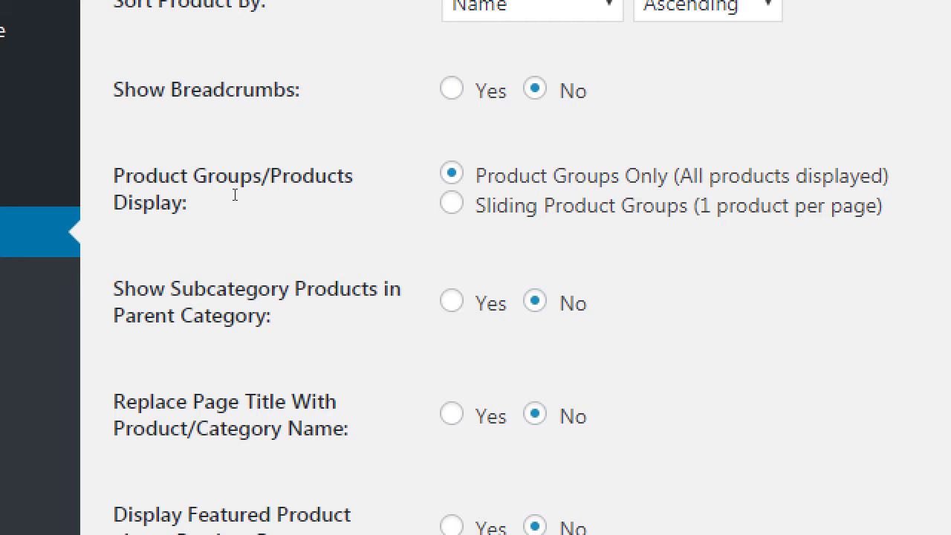
scroll(234, 194, "down", 1)
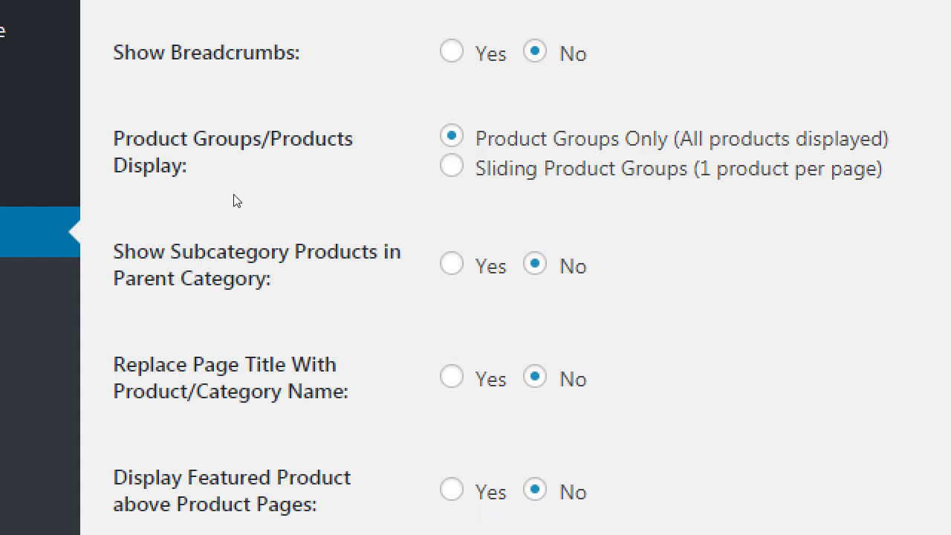
scroll(235, 199, "down", 2)
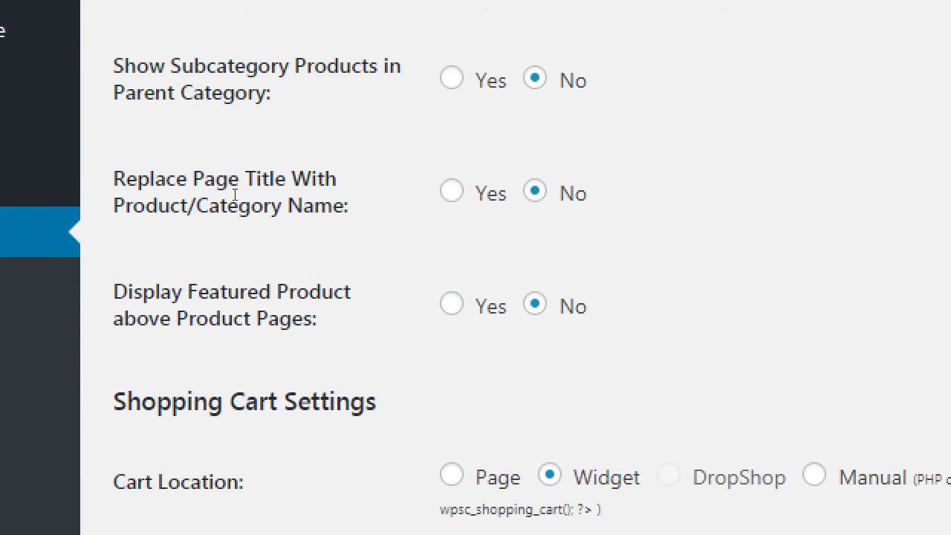
scroll(235, 195, "down", 3)
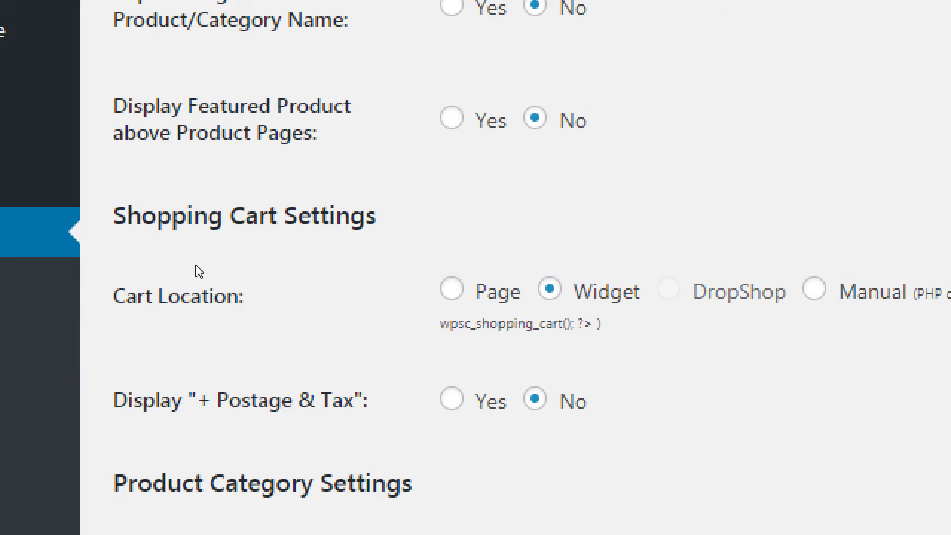
- Open the Widgets page in a new tab and view the available WPEC widgets and the sidebar and footer areas
mouse_move(91, 136)
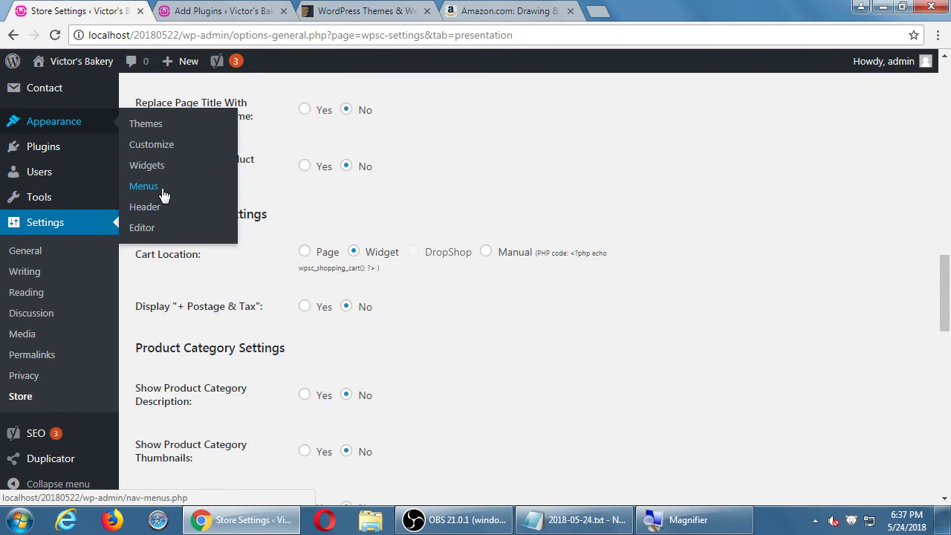
middle_click(159, 165)
left_click(199, 18)
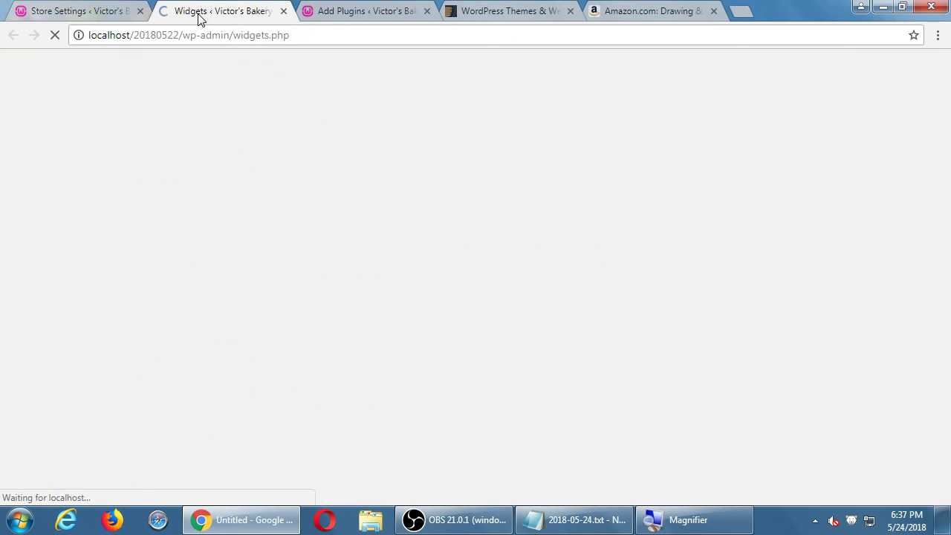
scroll(389, 193, "down", 1)
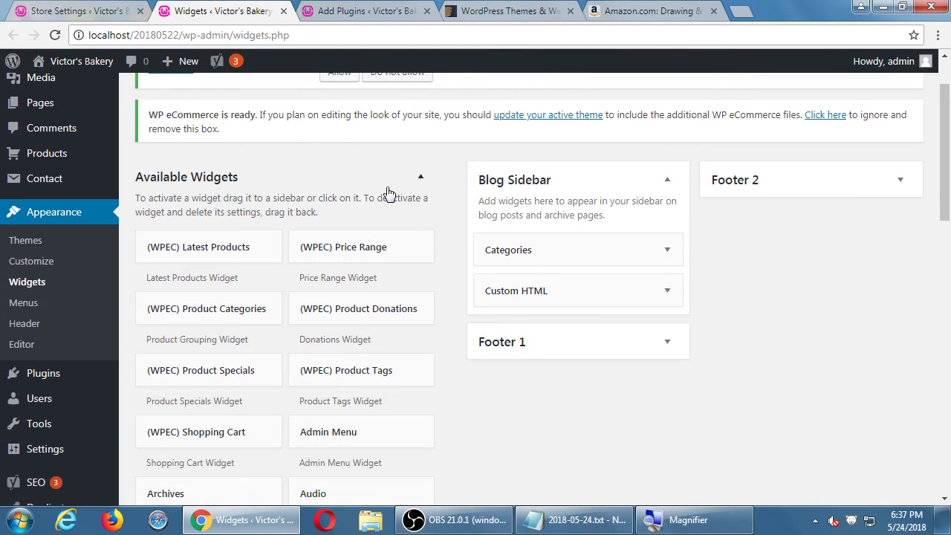
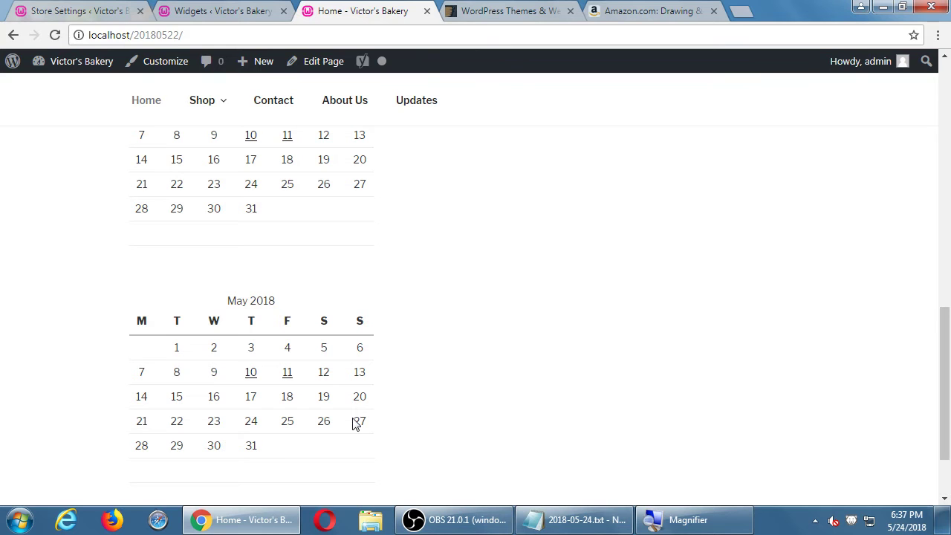
- Return to the Widgets page and remove the second Calendar widget from Footer 1
left_click(215, 11)
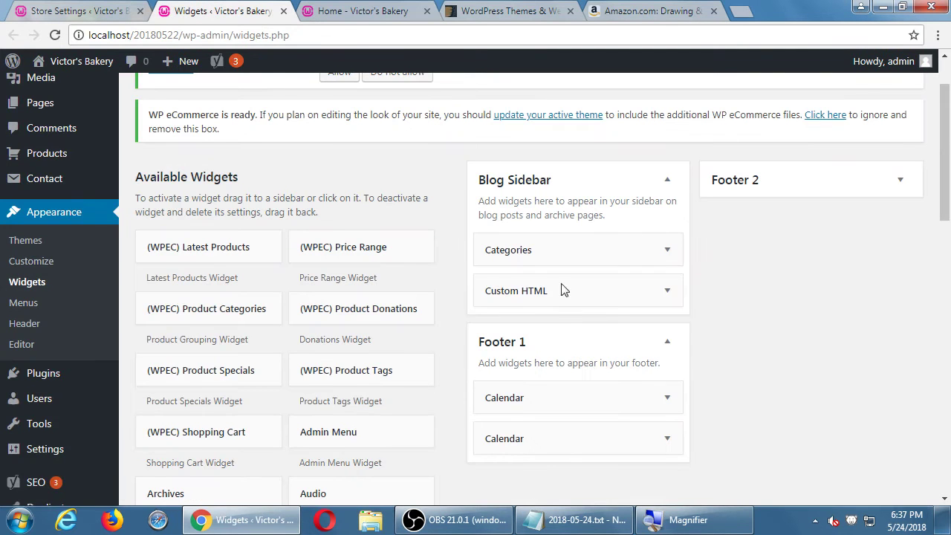
left_click_drag(628, 429, 319, 282)
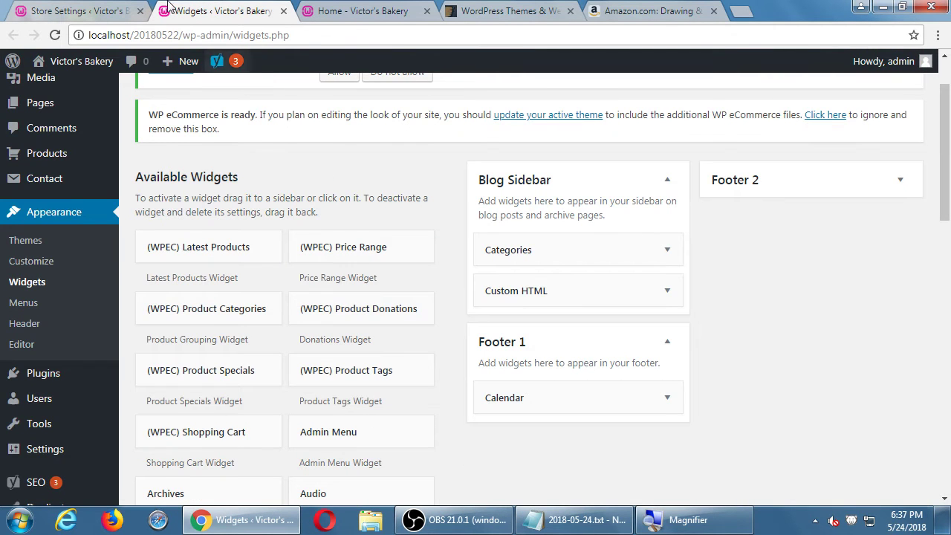
- Return to the Store Settings page and review the Shopping Cart and Product Category settings
left_click(104, 10)
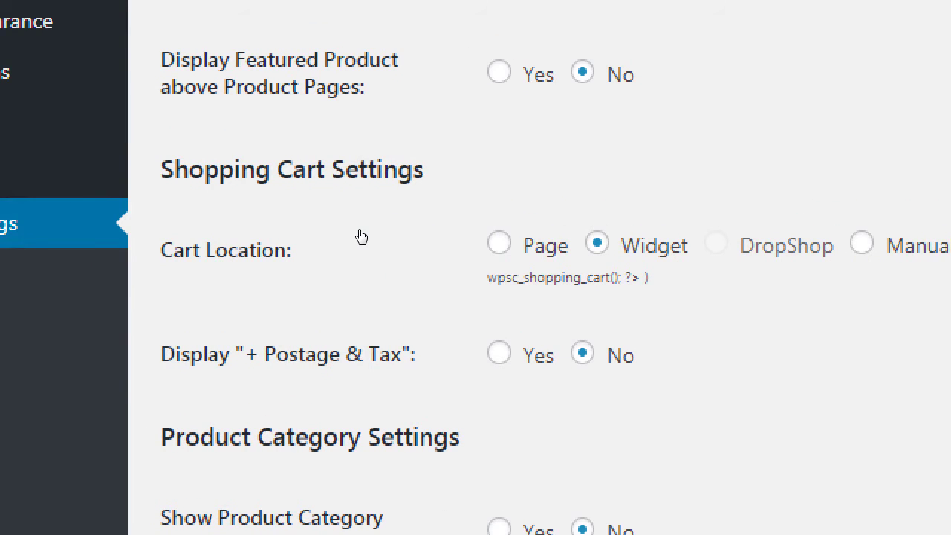
key("Tab")
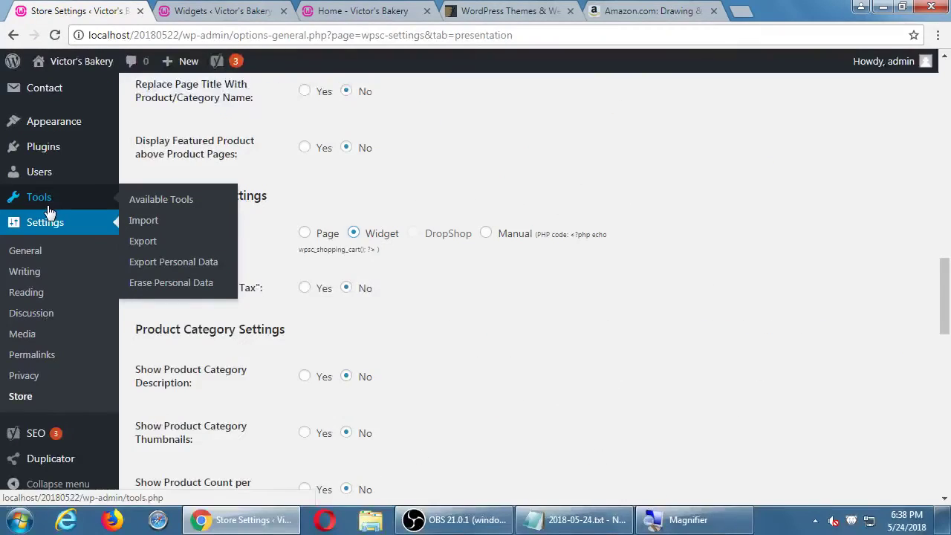
scroll(48, 213, "down", 2)
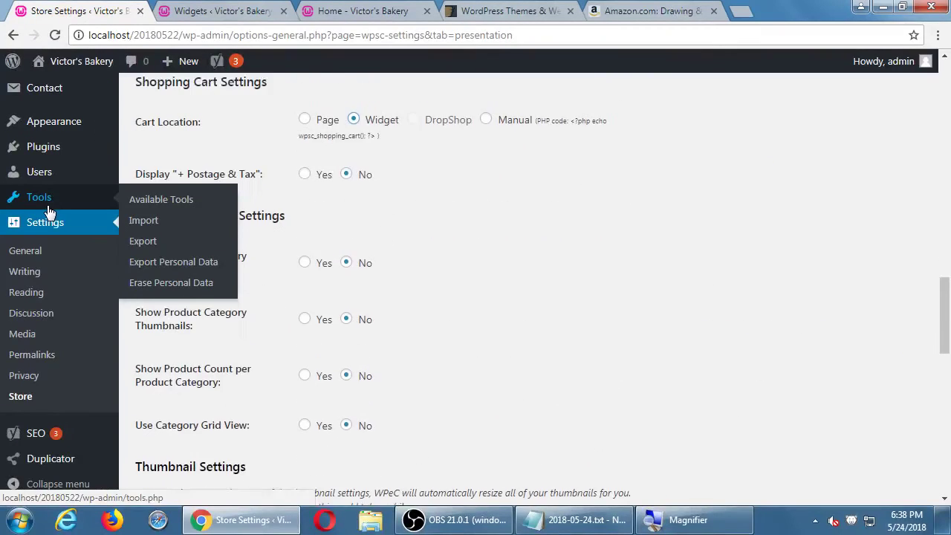
scroll(49, 213, "up", 2)
scroll(48, 213, "up", 1)
- Open the Pages list in a new tab and locate the Products Page with its Checkout subpage
middle_click(35, 179)
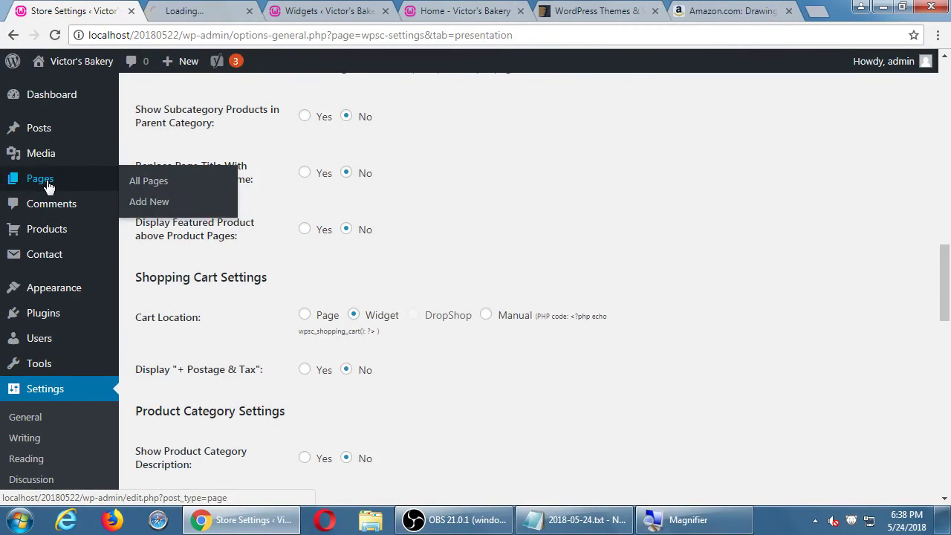
left_click(176, 13)
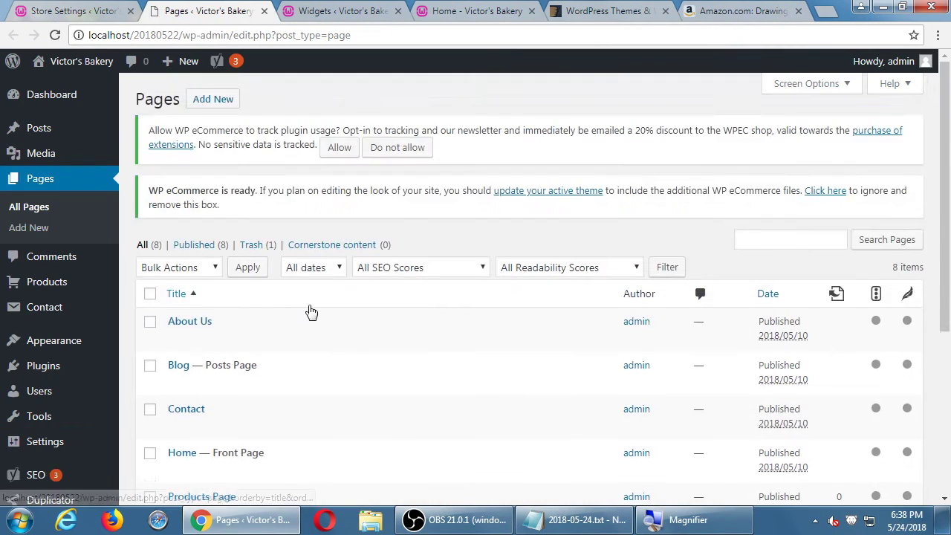
scroll(308, 311, "down", 2)
scroll(310, 310, "down", 2)
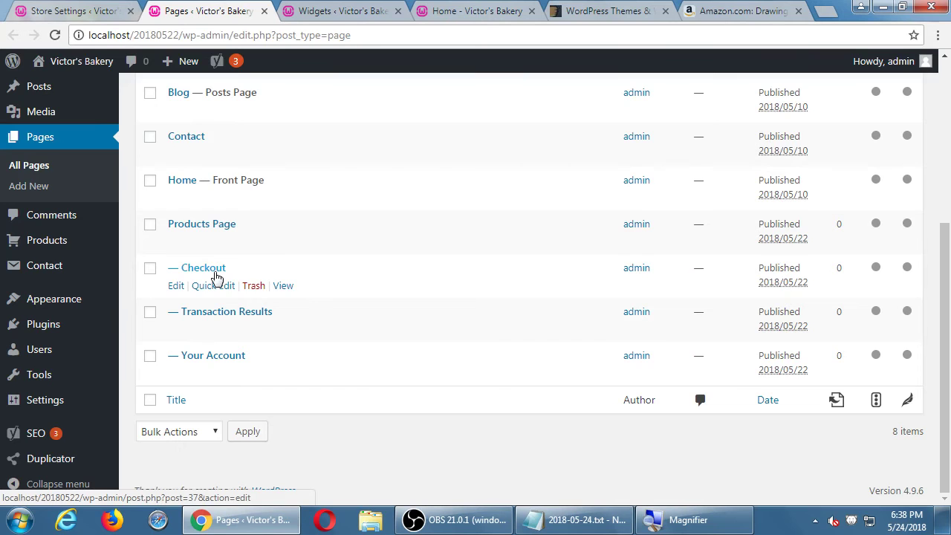
- Return to the Store Settings page and try the Page and Manual options for Cart Location, ending back on Widget
left_click(93, 11)
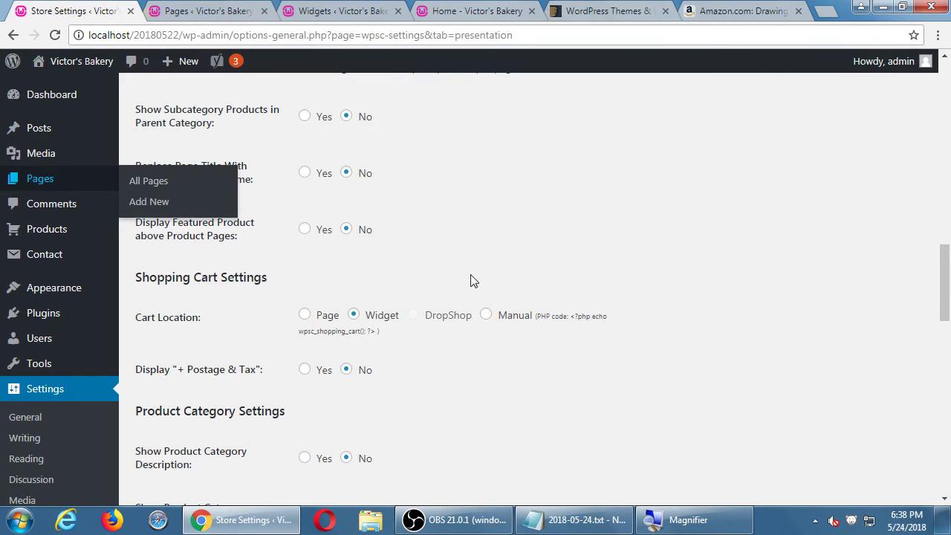
scroll(470, 280, "down", 3)
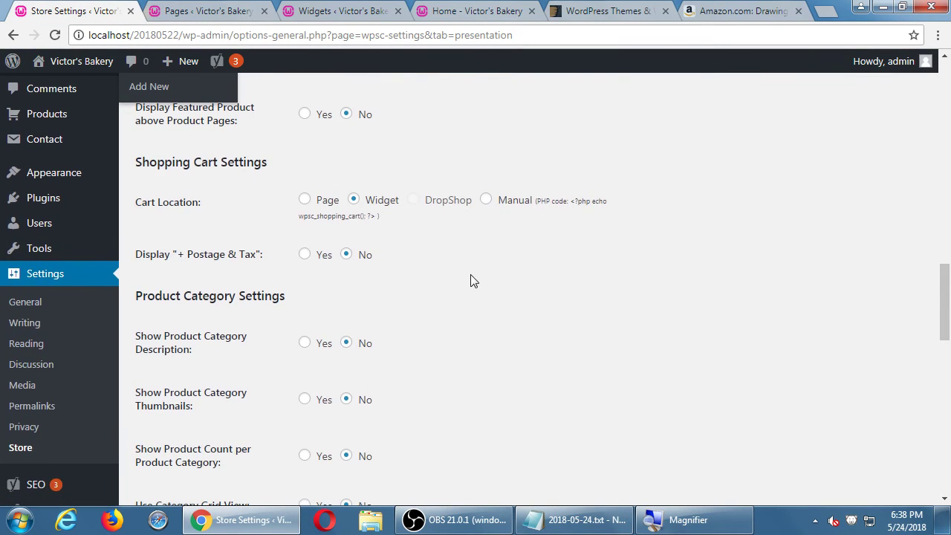
key("super+plus")
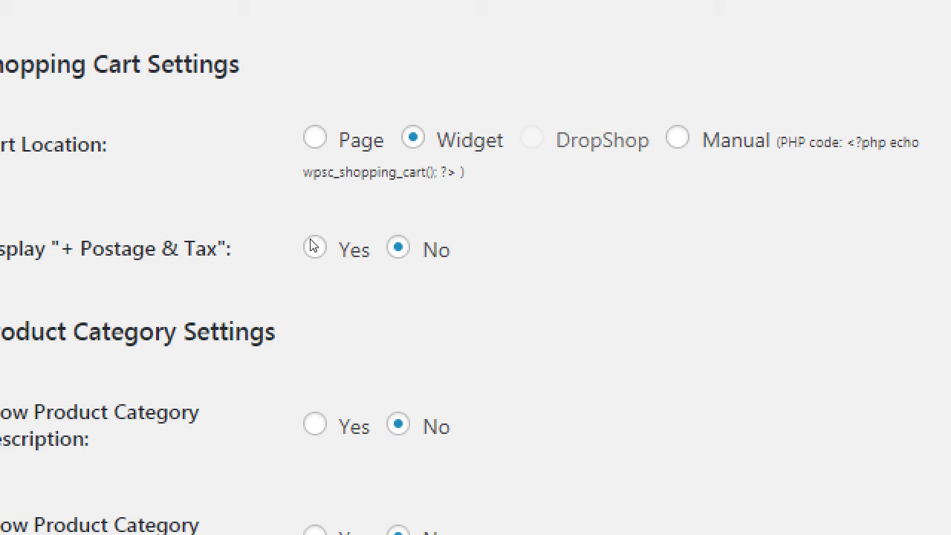
key("Left")
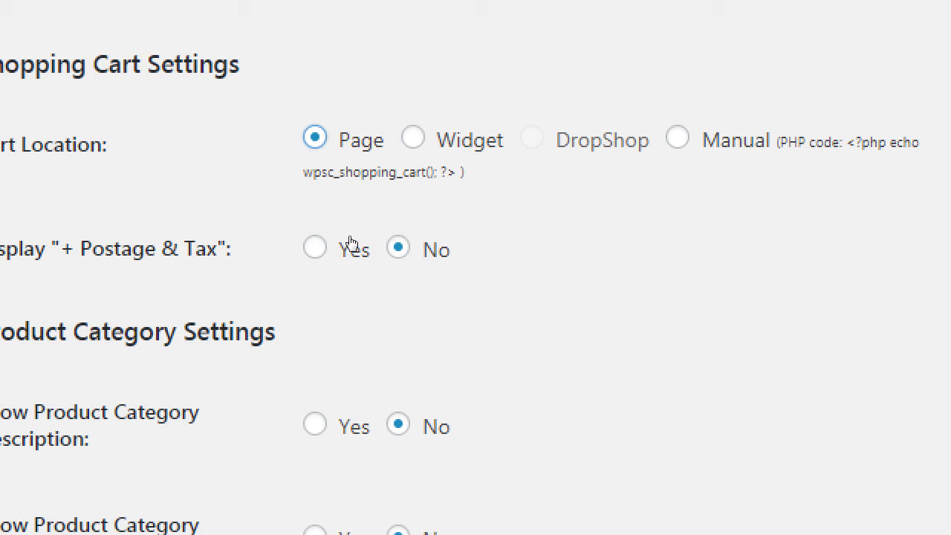
key("Right")
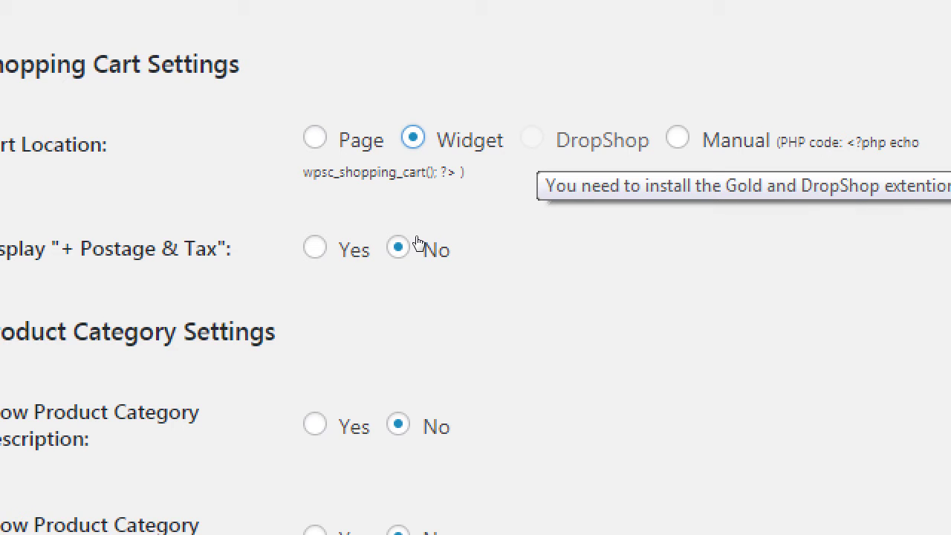
key("Right")
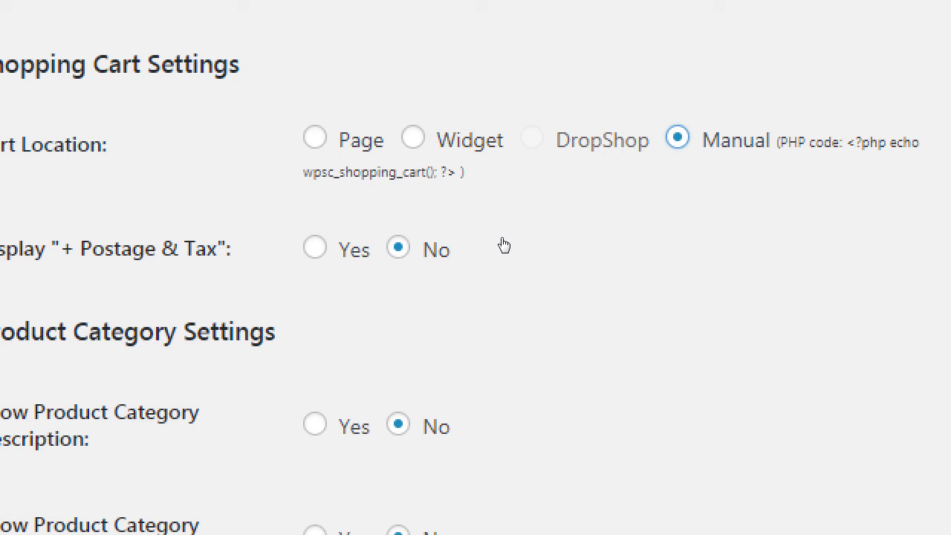
key("Left")
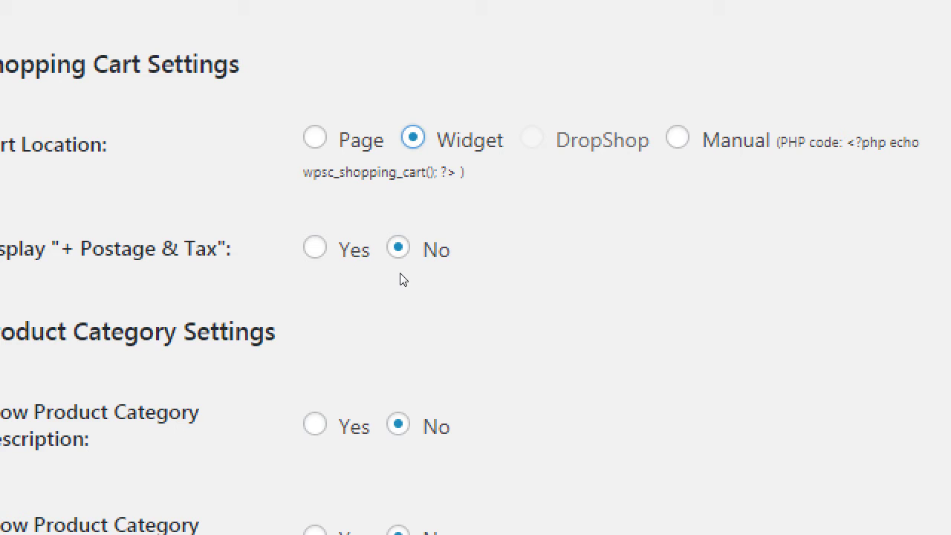
- Review the Product Category Settings for category description, thumbnails, product count and grid view
scroll(202, 334, "down", 3)
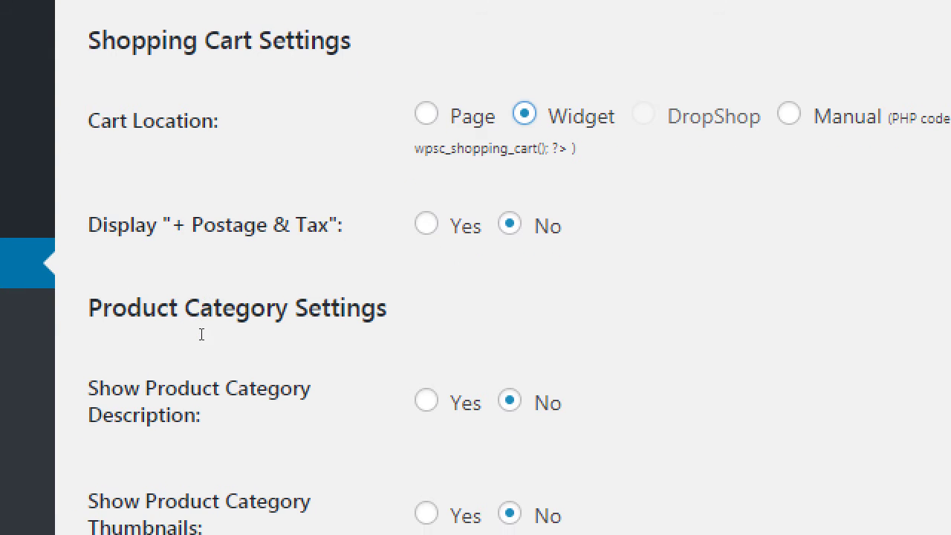
scroll(283, 302, "down", 1)
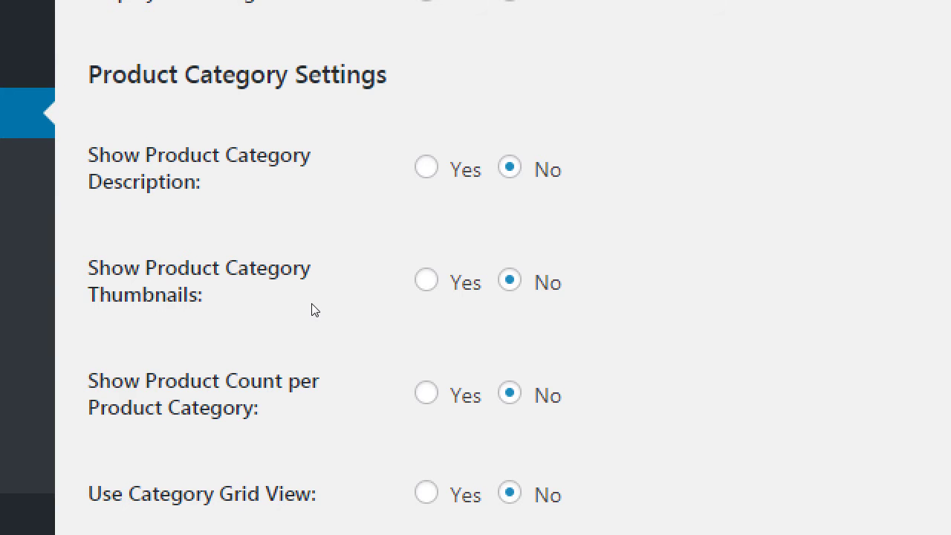
scroll(313, 310, "down", 1)
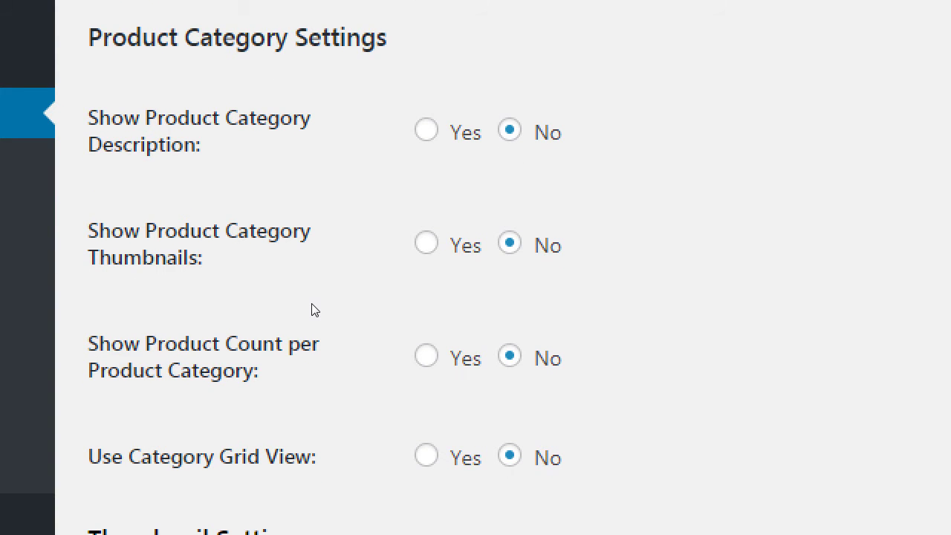
- Review the Shopping Cart Settings and Product Category Settings in the store's presentation options
scroll(314, 310, "up", 3)
scroll(314, 311, "down", 2)
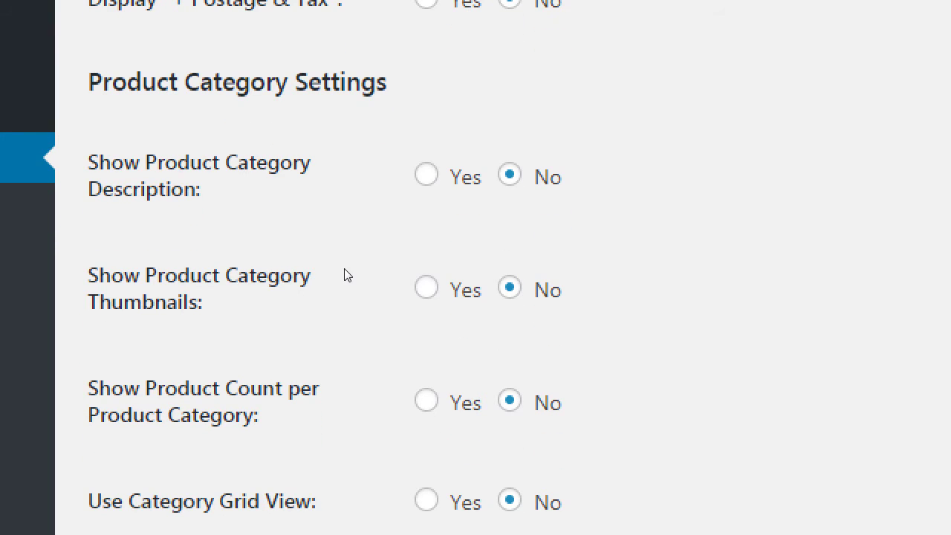
scroll(344, 275, "up", 5)
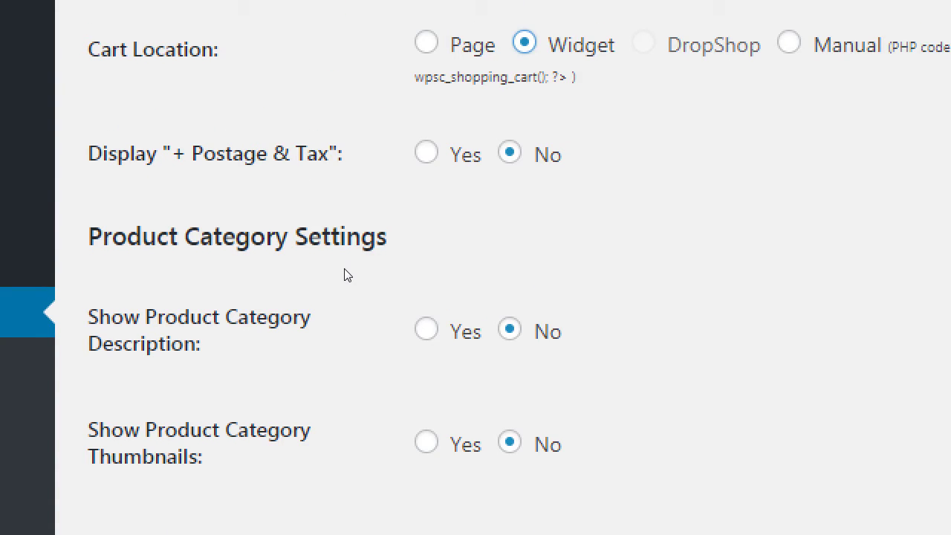
left_click_drag(111, 301, 244, 302)
left_click_drag(190, 141, 220, 221)
left_click_drag(211, 310, 214, 337)
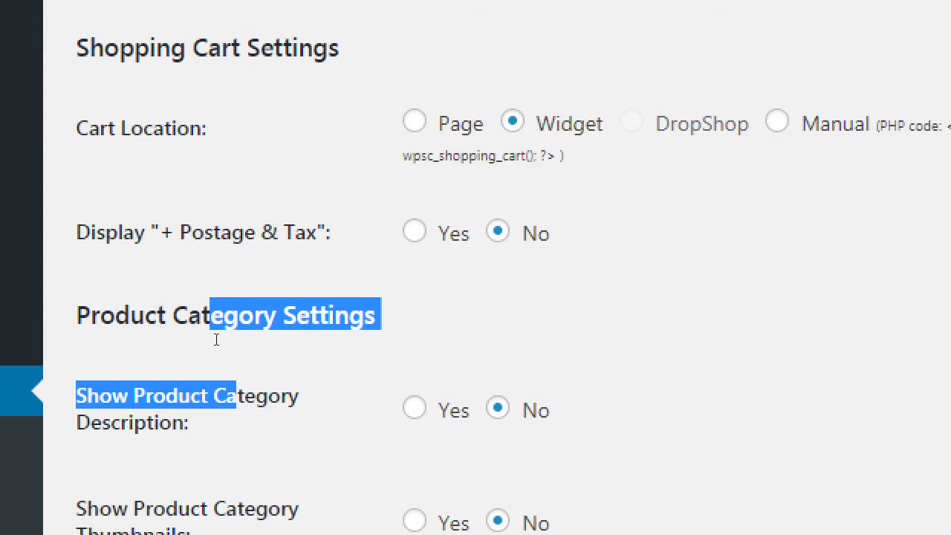
scroll(454, 353, "down", 2)
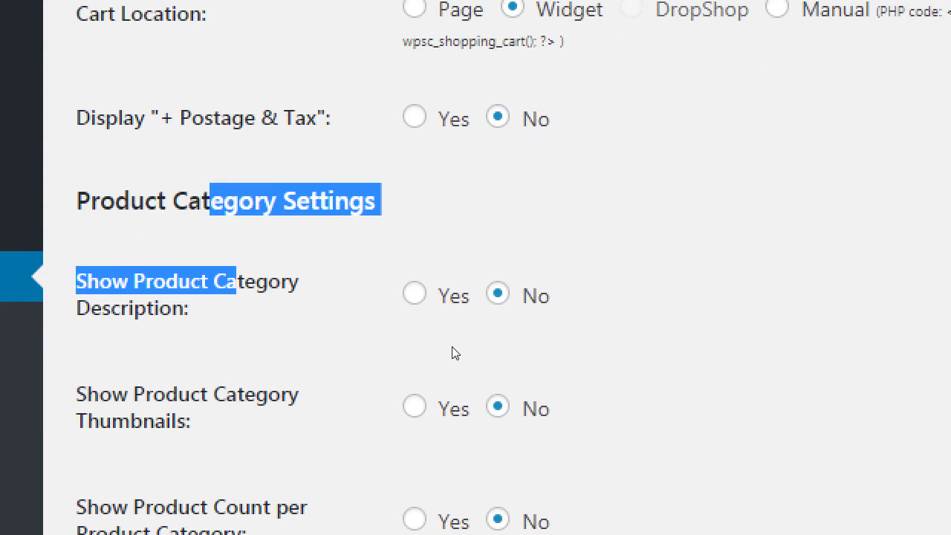
scroll(450, 293, "down", 1)
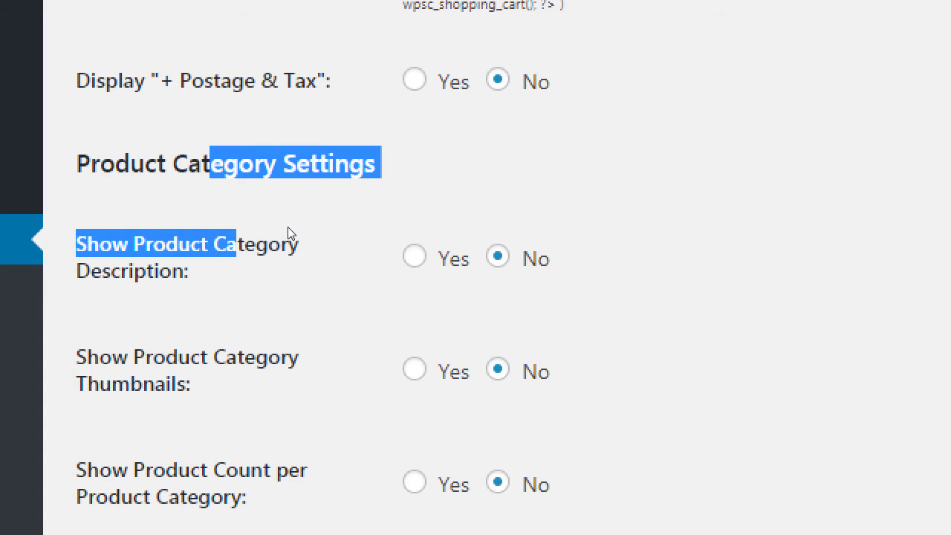
left_click(289, 235)
scroll(409, 256, "down", 2)
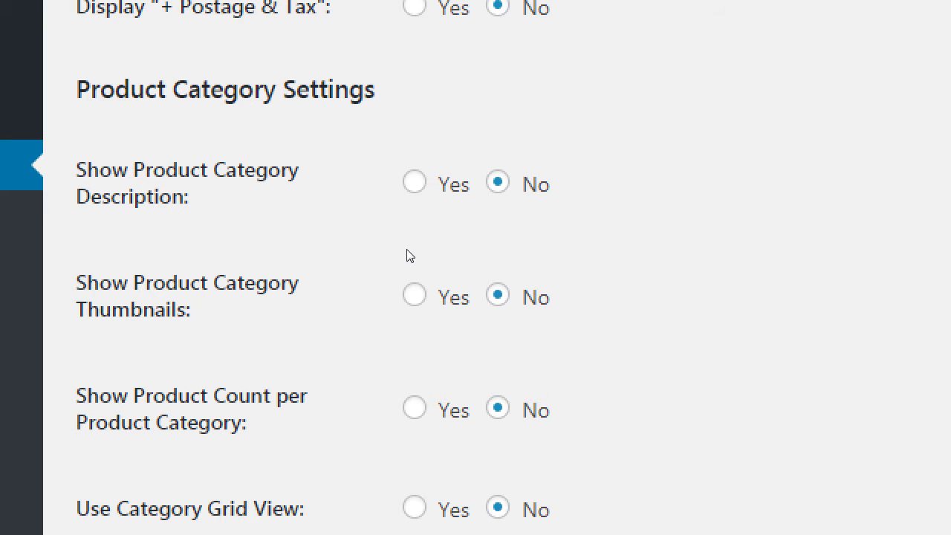
scroll(407, 255, "down", 2)
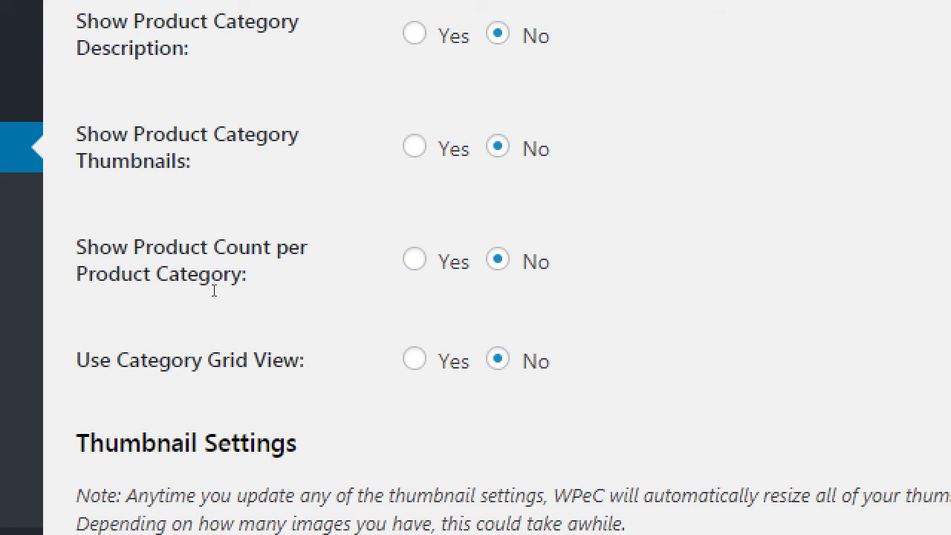
- Switch Show Product Count per Product Category to Yes and back to No
left_click(312, 283)
left_click(346, 284)
left_click(308, 289)
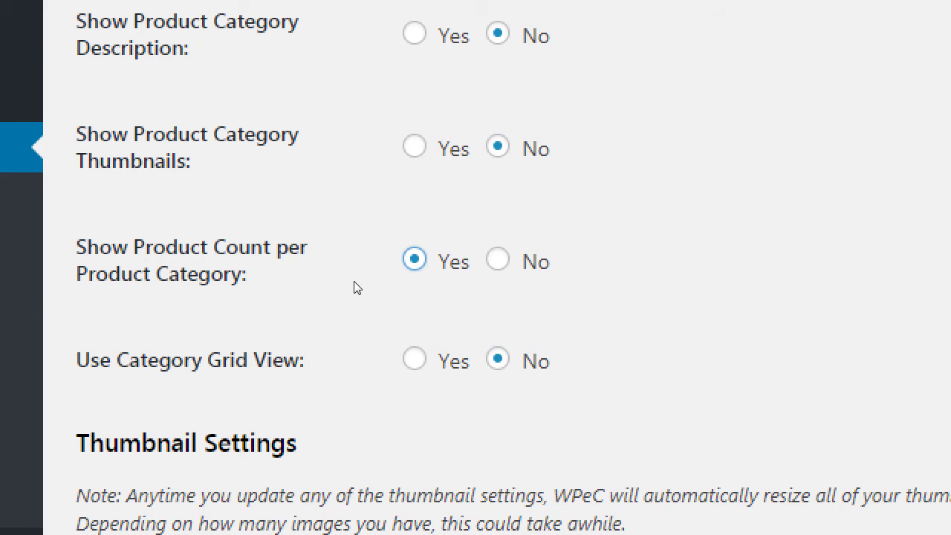
left_click(346, 289)
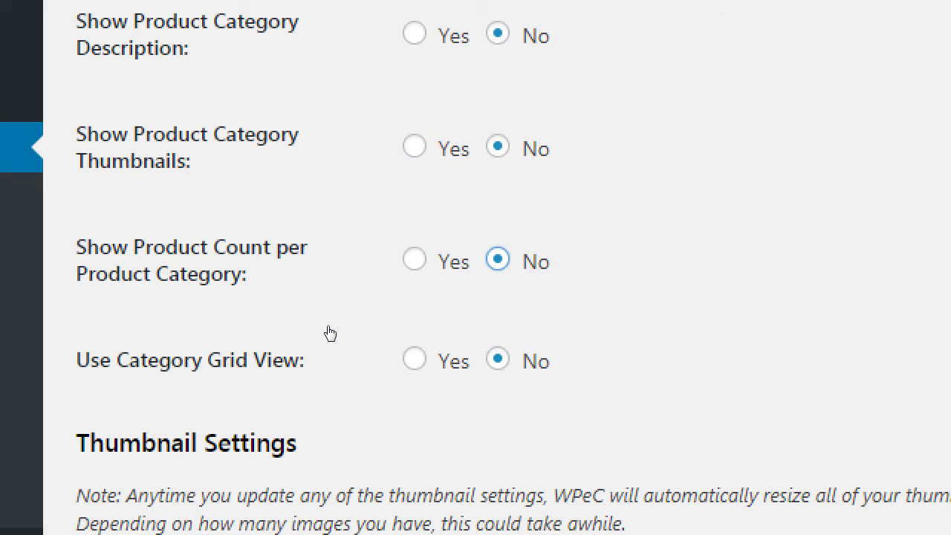
- Set Crop Thumbnails to Yes in the Thumbnail Settings
scroll(329, 333, "up", 1)
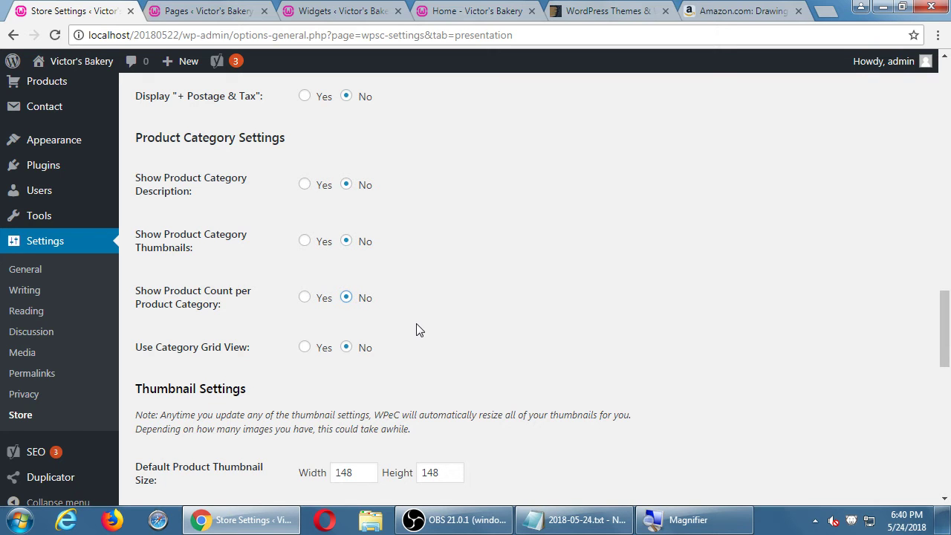
scroll(416, 330, "down", 3)
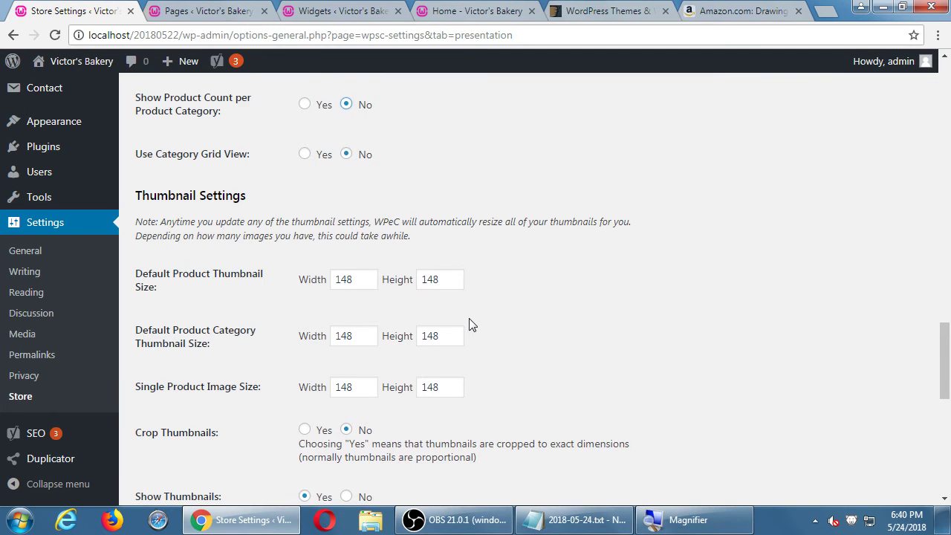
scroll(469, 325, "down", 2)
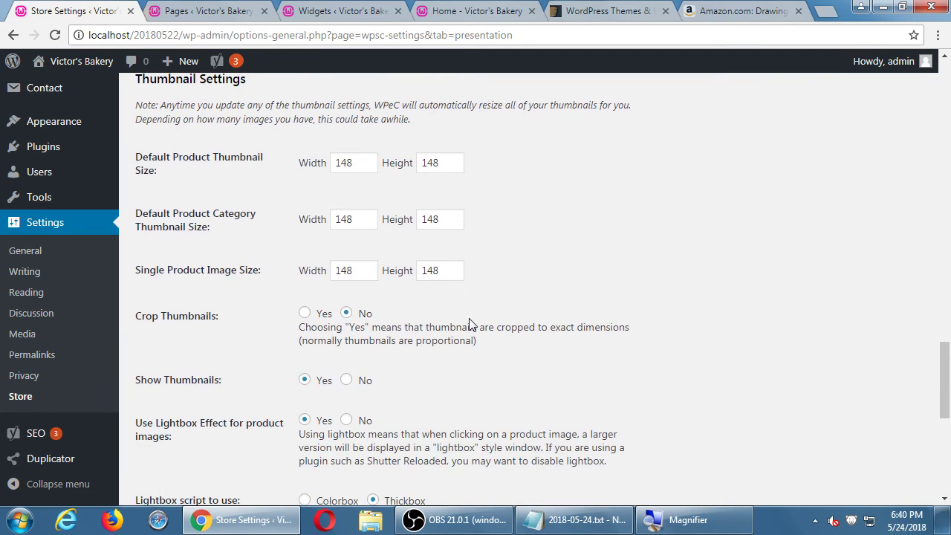
key("super+plus")
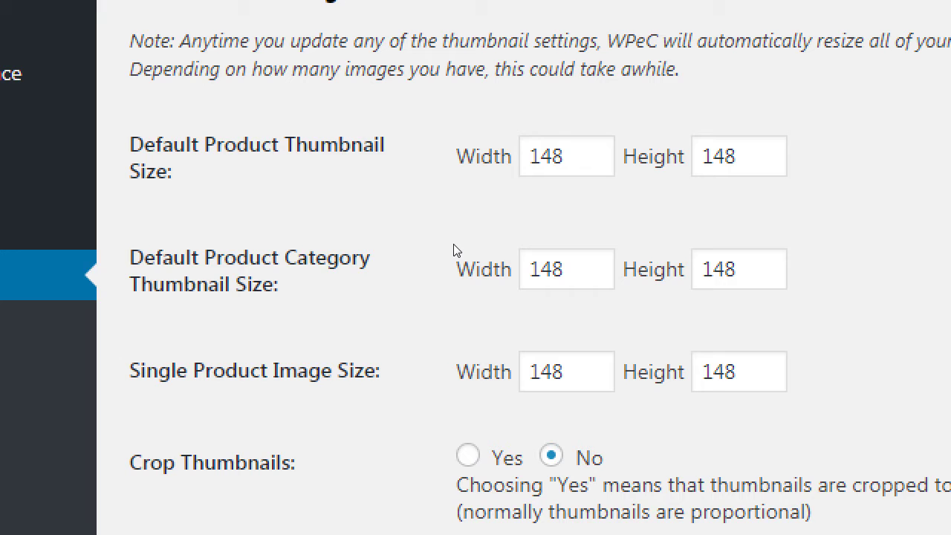
key("Left")
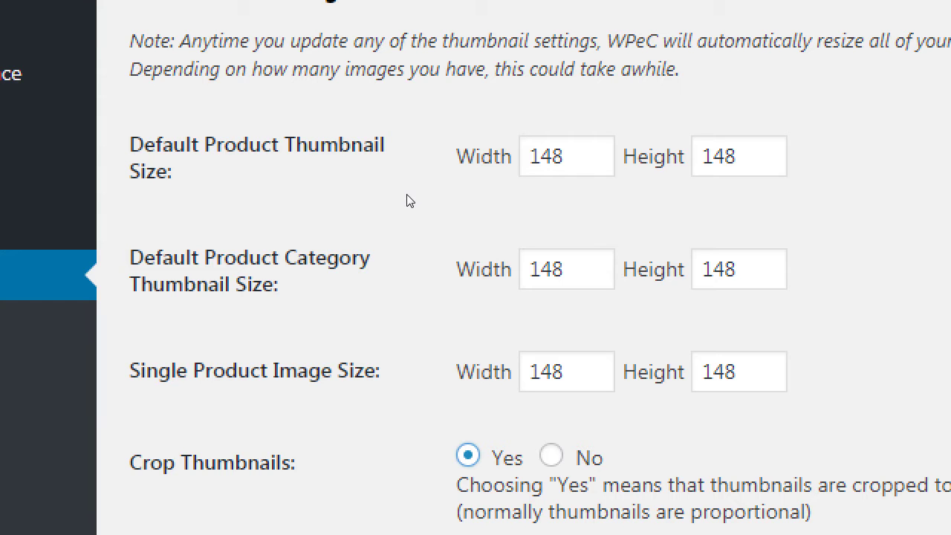
- Set the Default Product Category Thumbnail Size to a width of 320 and a height of 240
left_click(568, 156)
key("shift+Left")
key("shift+Left")
key("shift+Left")
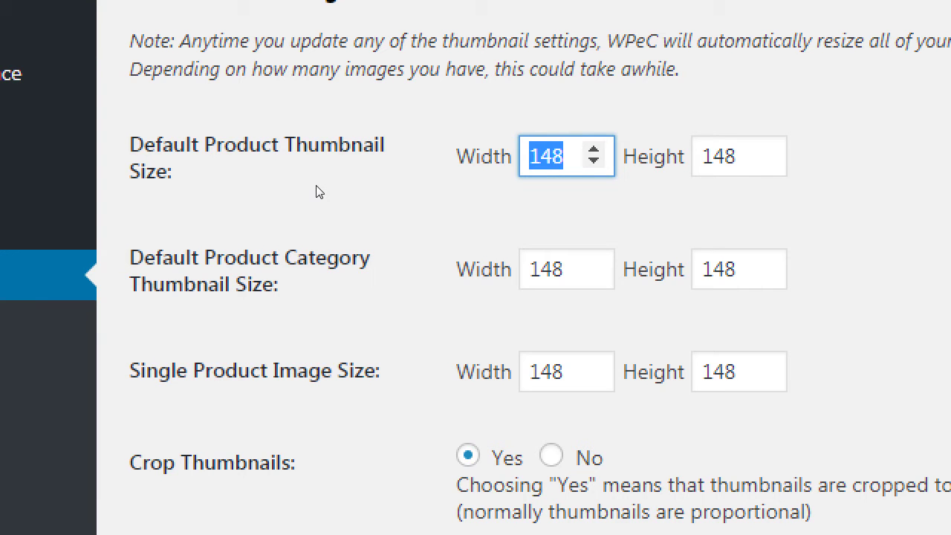
key("Tab")
key("Tab")
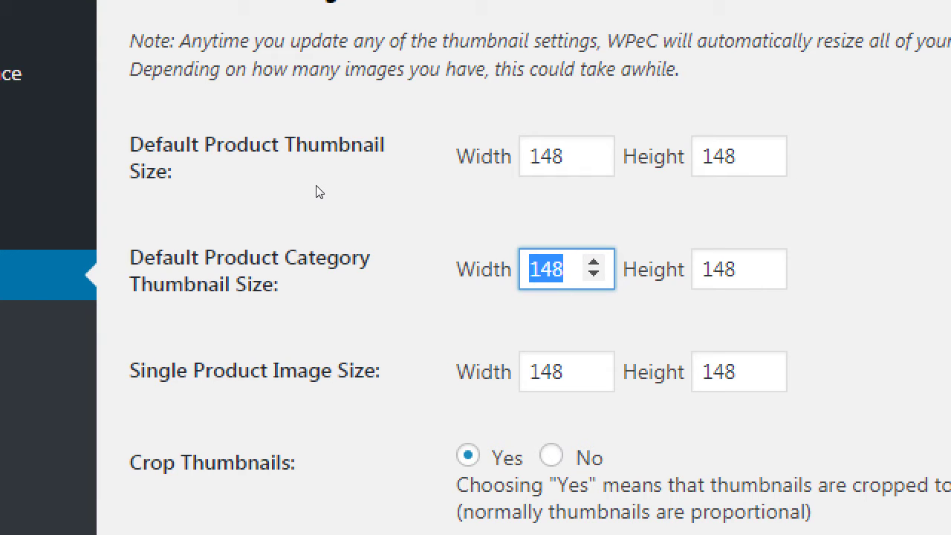
type("320")
key("Tab")
type("240")
- Set the Single Product Image Size to 640 wide by 480 high and switch Crop Thumbnails to No
key("Tab")
key("Tab")
key("shift+Tab")
type("640")
key("Tab")
type("480")
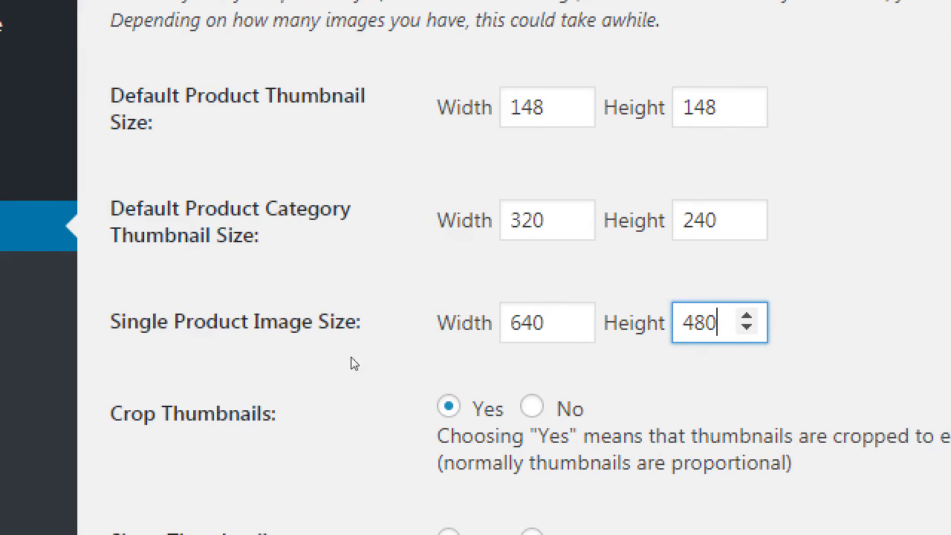
key("Tab")
key("Right")
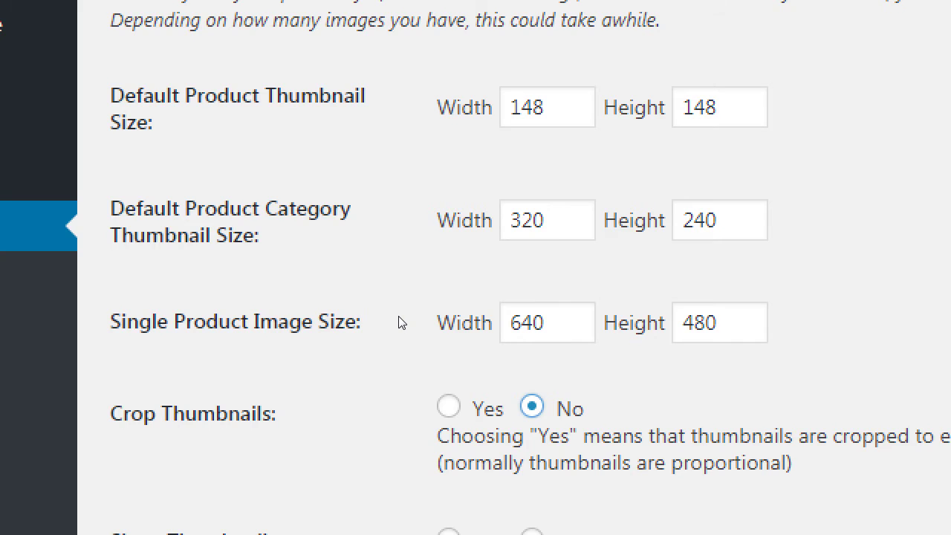
- Review the thumbnail size, cropping, lightbox and pagination settings
scroll(434, 313, "down", 2)
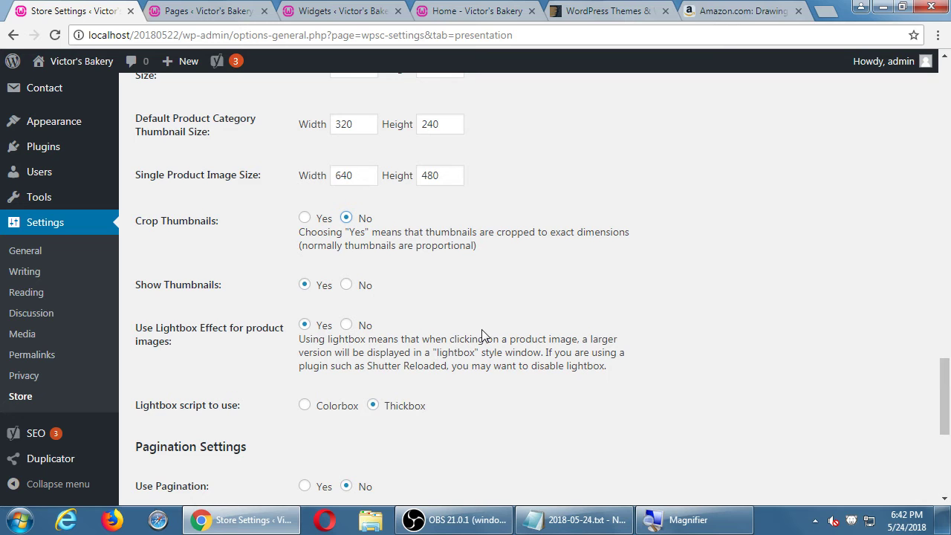
scroll(481, 336, "up", 1)
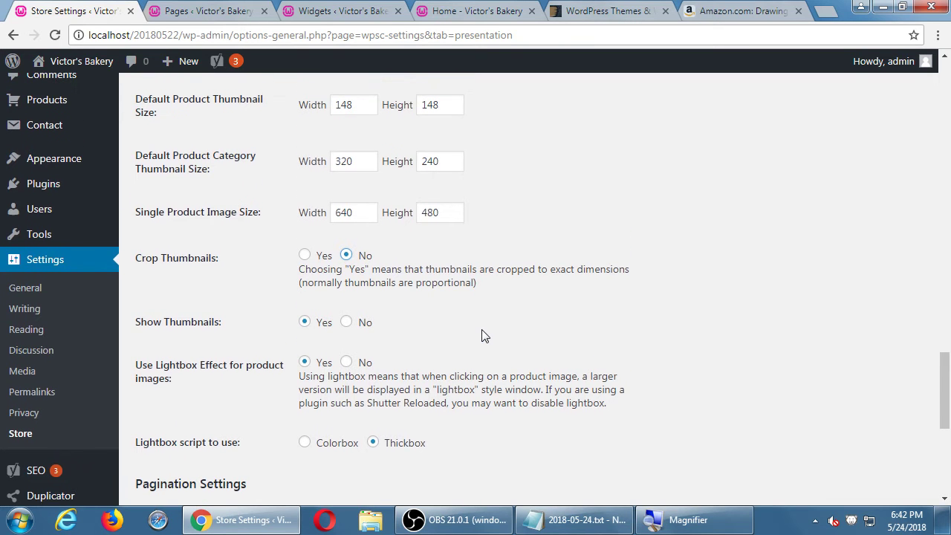
scroll(481, 336, "up", 1)
scroll(481, 336, "up", 1)
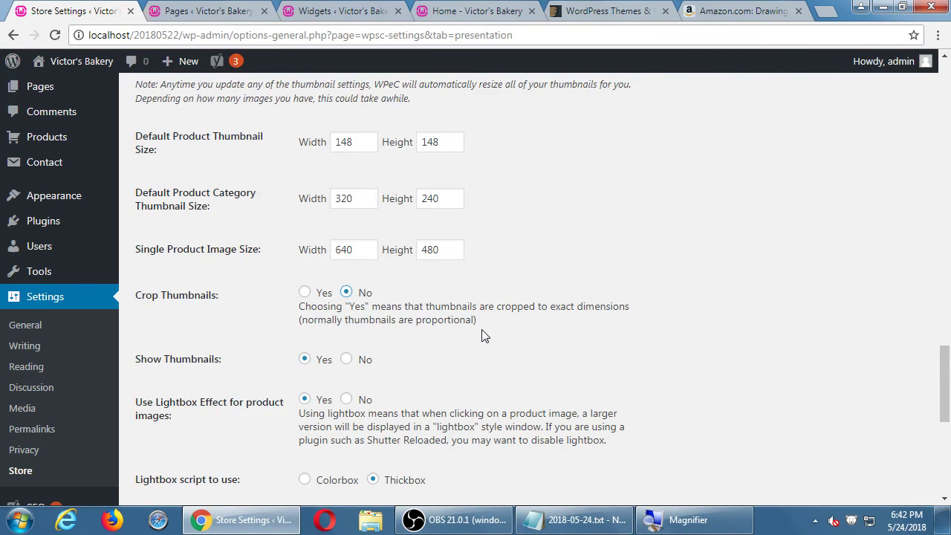
key("super+plus")
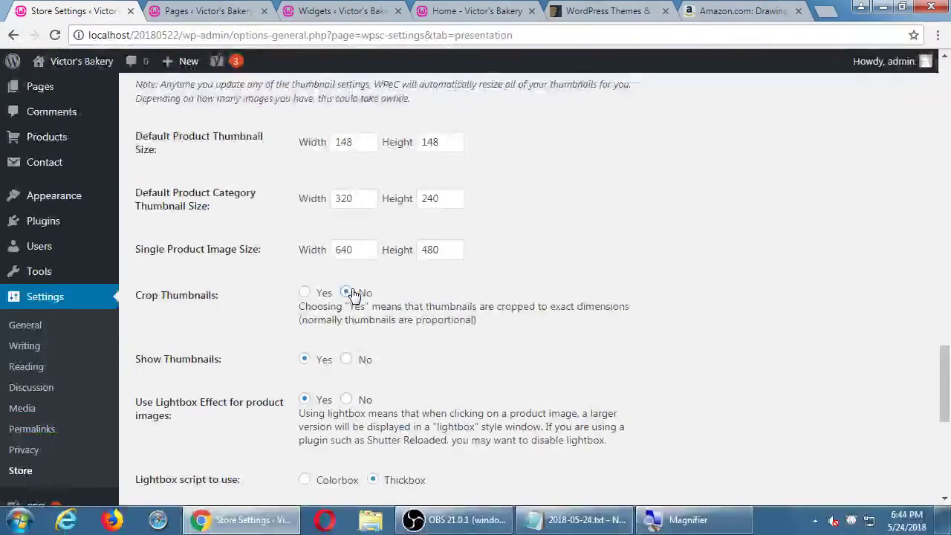
scroll(355, 295, "down", 1)
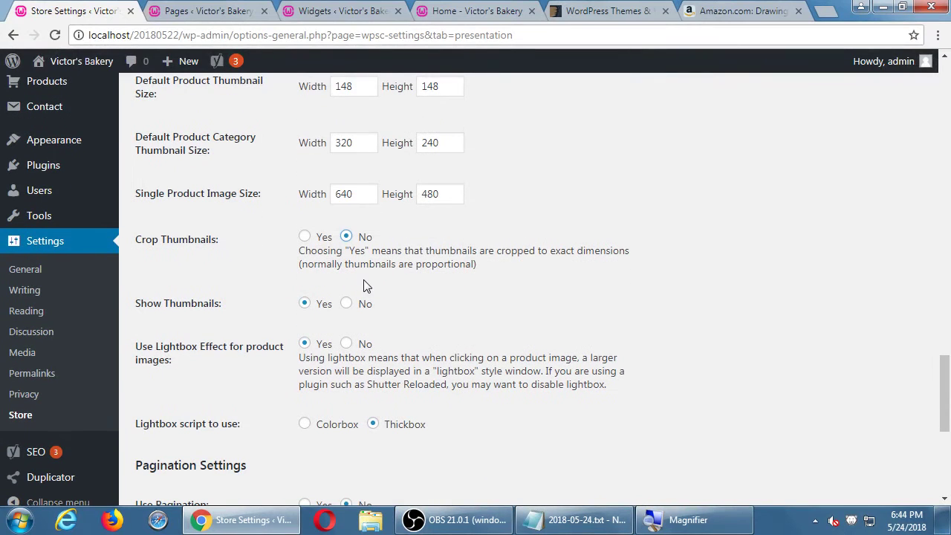
scroll(539, 313, "up", 1)
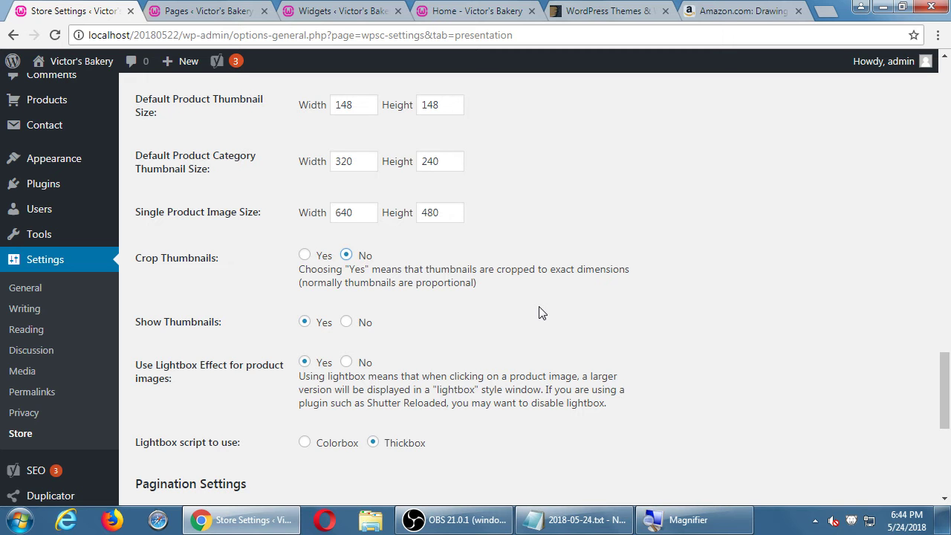
scroll(540, 313, "up", 1)
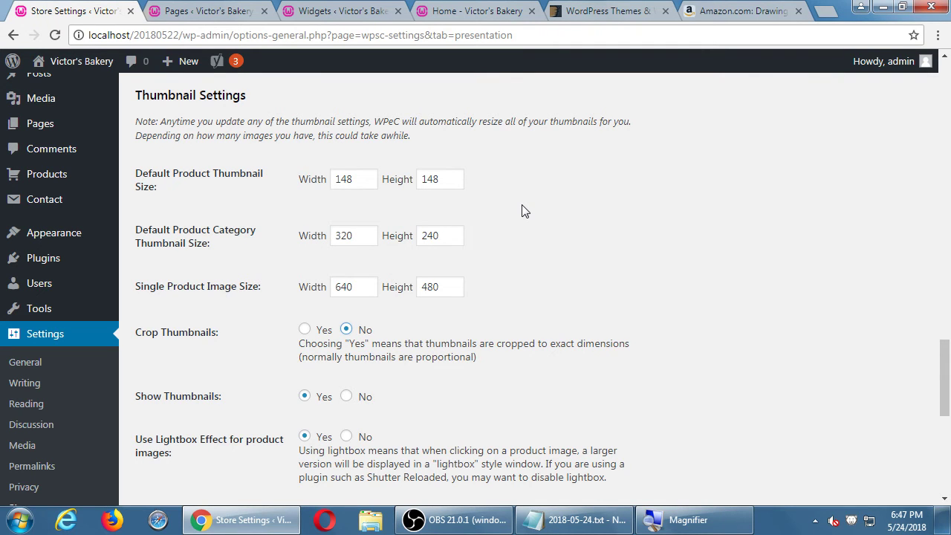
scroll(535, 212, "down", 2)
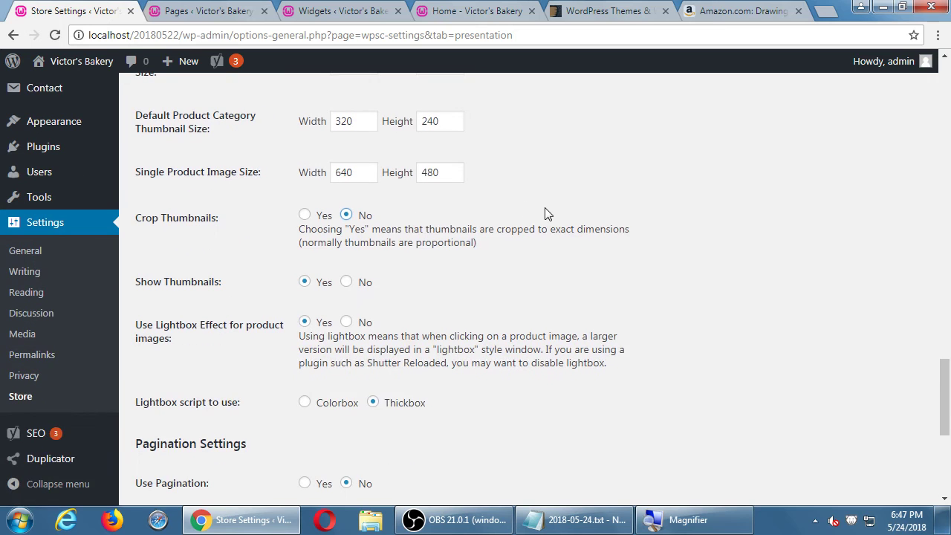
scroll(546, 214, "down", 1)
scroll(546, 212, "up", 2)
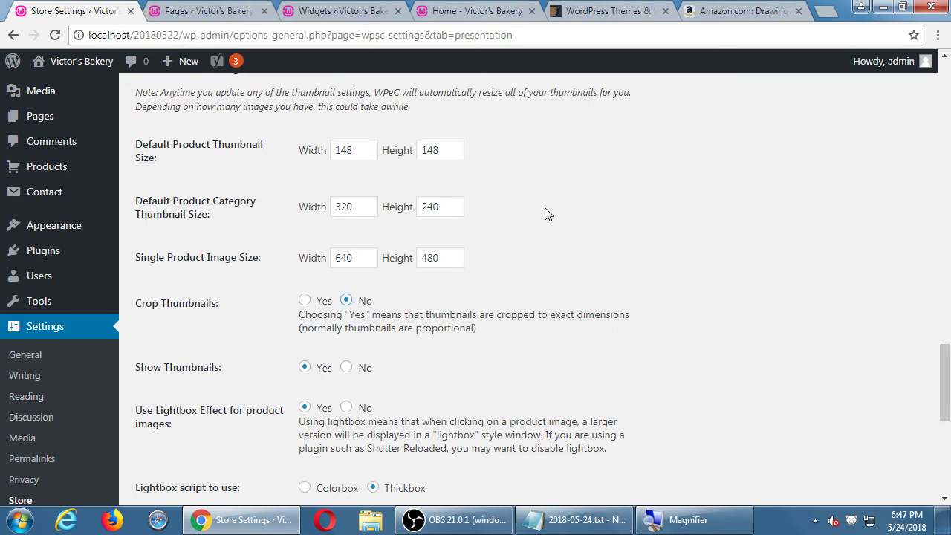
scroll(547, 214, "down", 1)
scroll(547, 214, "down", 1)
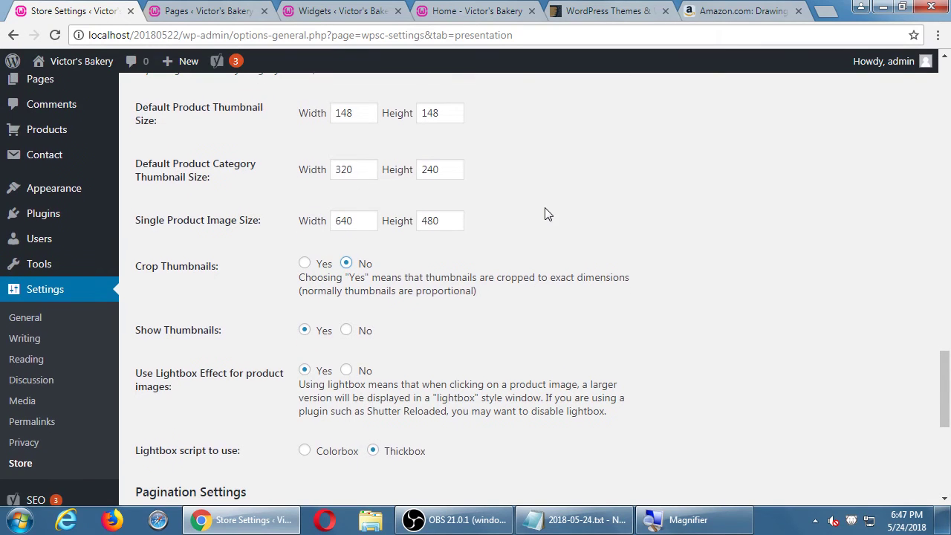
scroll(548, 214, "down", 2)
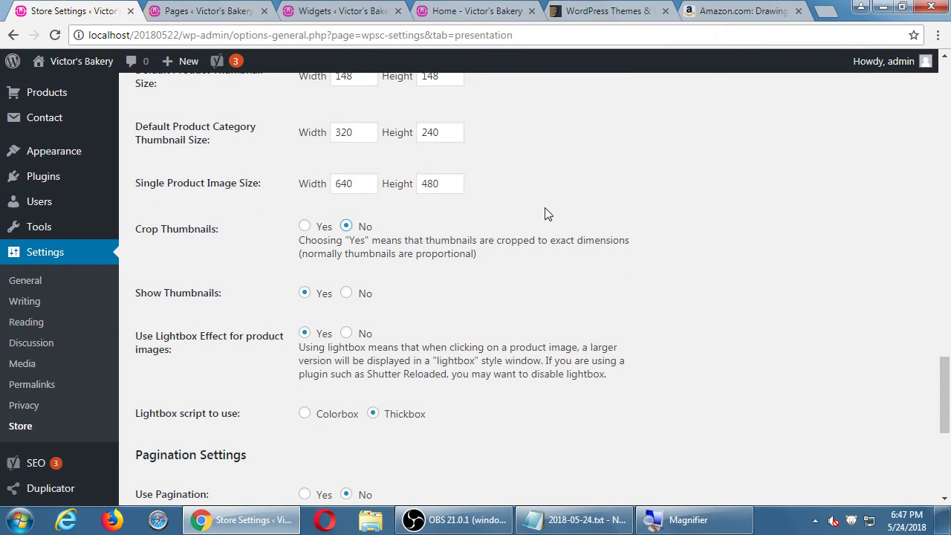
scroll(548, 214, "down", 6)
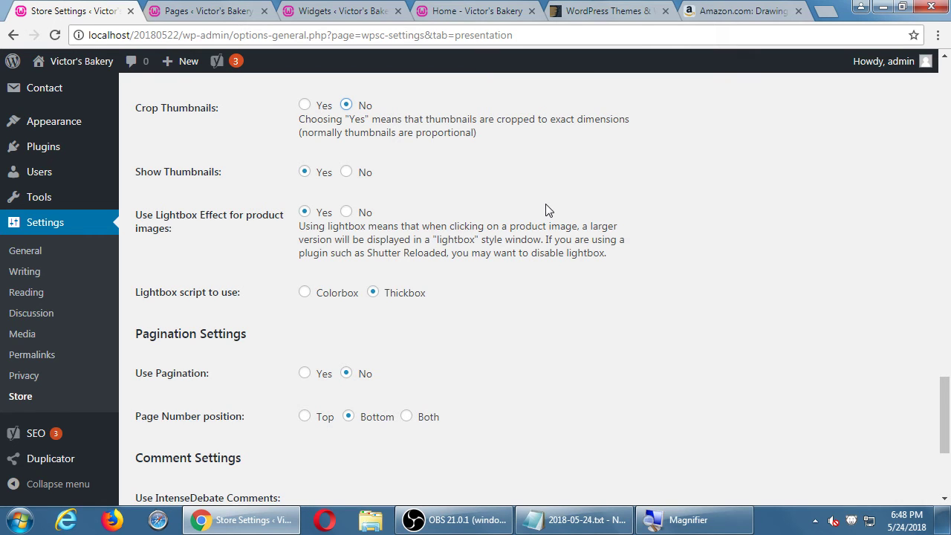
mouse_move(64, 131)
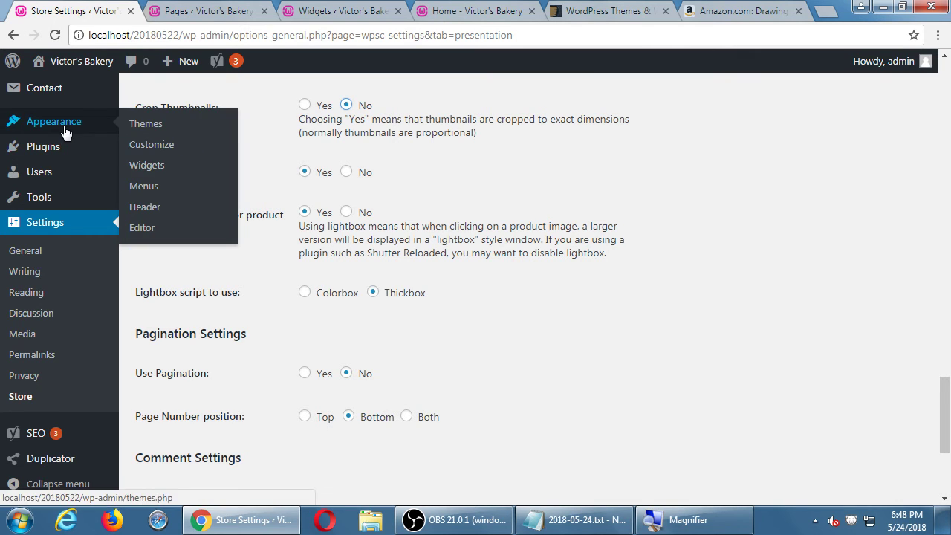
mouse_move(71, 148)
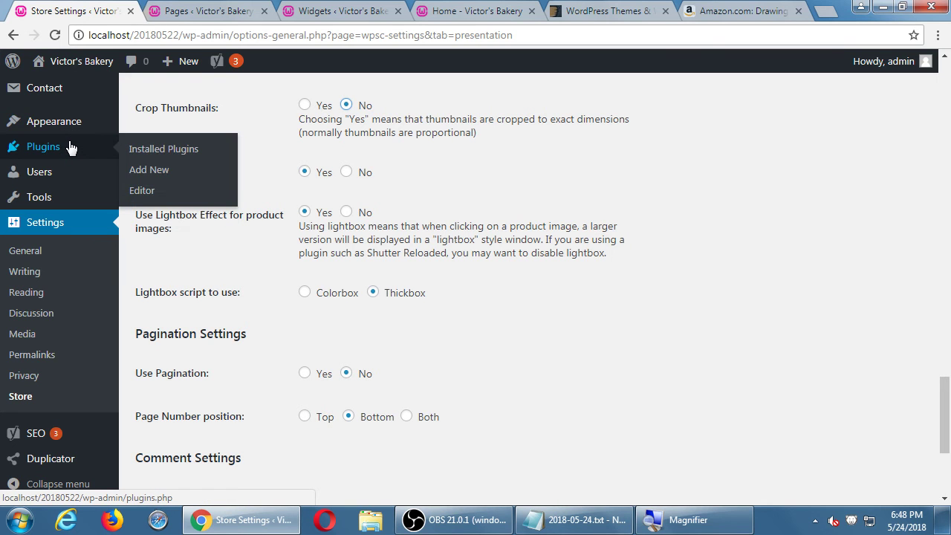
scroll(65, 144, "up", 3)
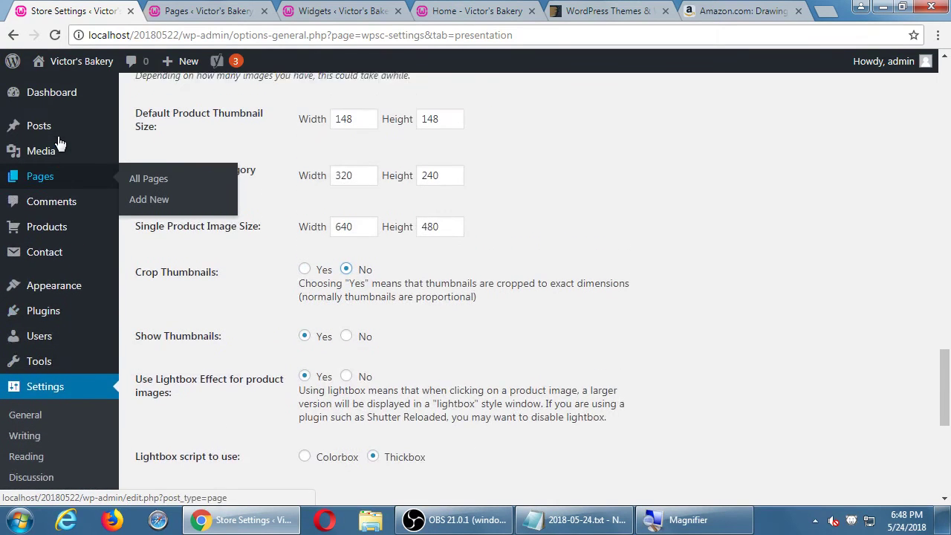
scroll(15, 226, "up", 1)
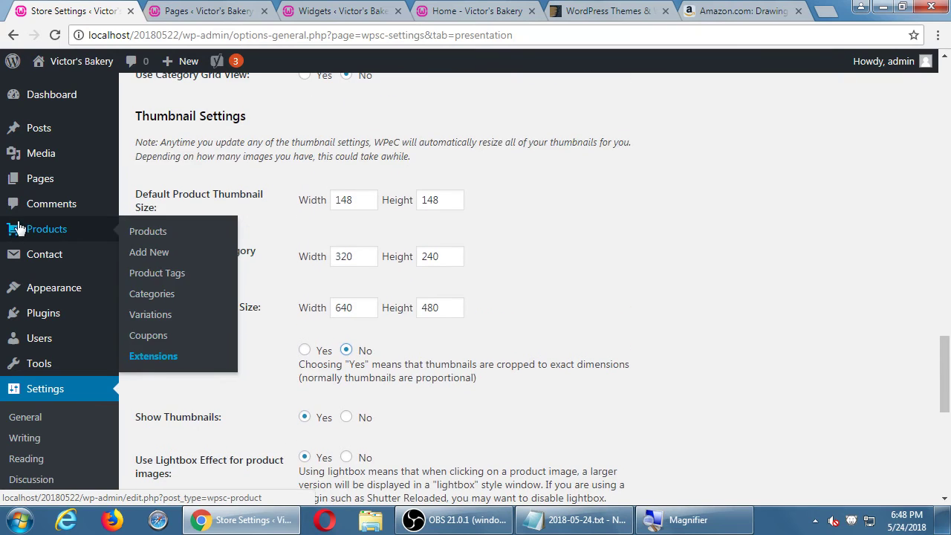
mouse_move(45, 165)
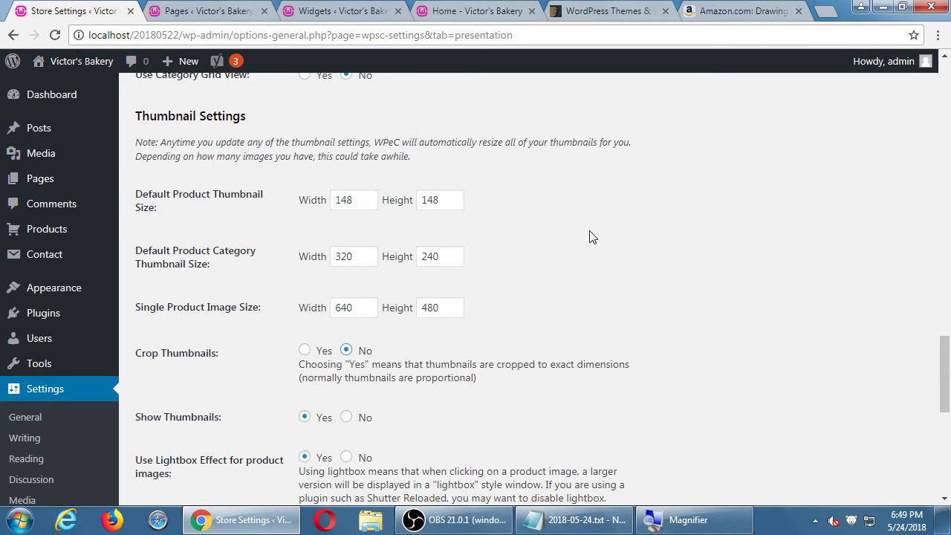
- Set the lightbox script to use for product images to Colorbox
scroll(590, 236, "down", 4)
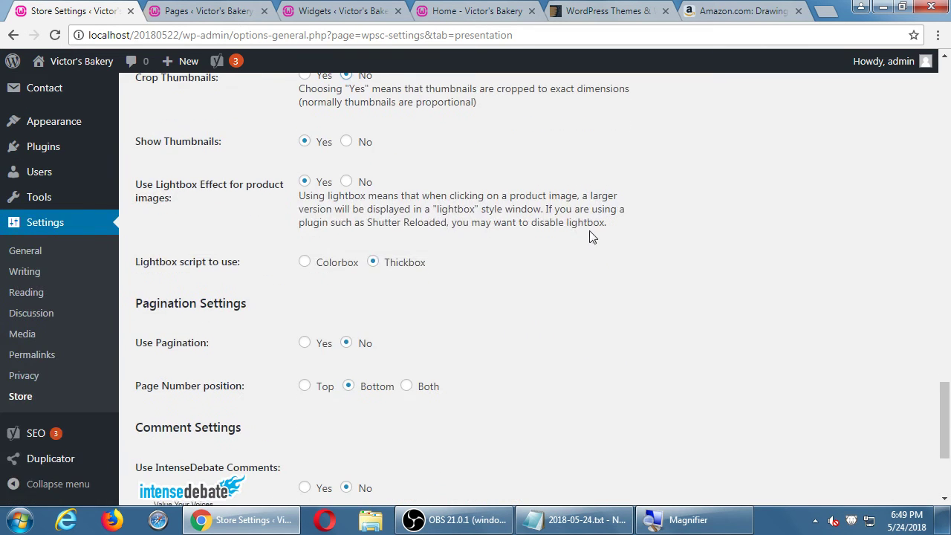
left_click(305, 262)
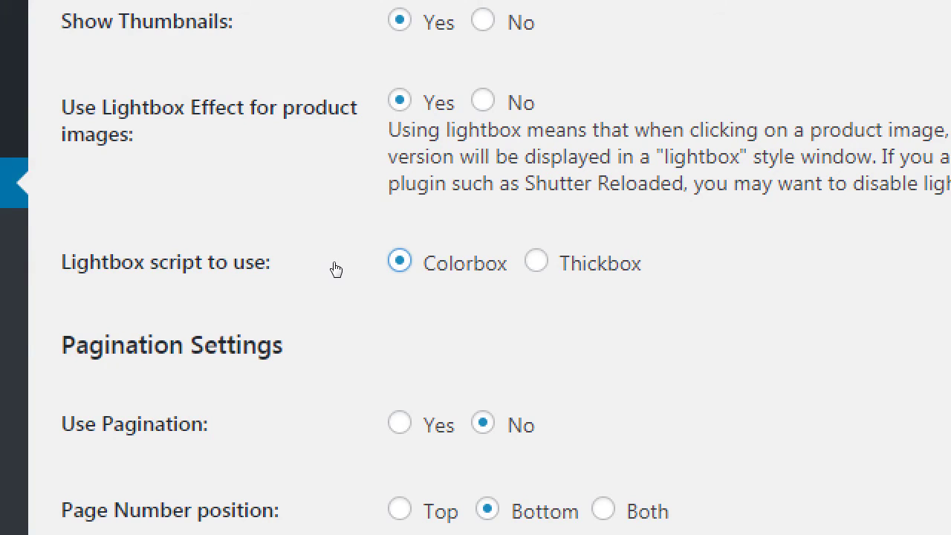
left_click(386, 272)
key("Right")
key("Left")
key("Right")
key("shift+Tab")
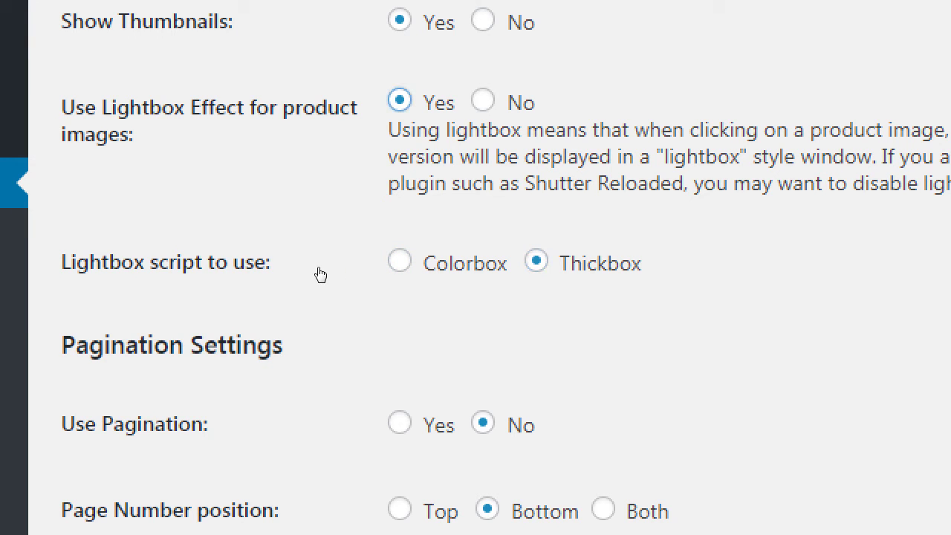
key("Tab")
key("Left")
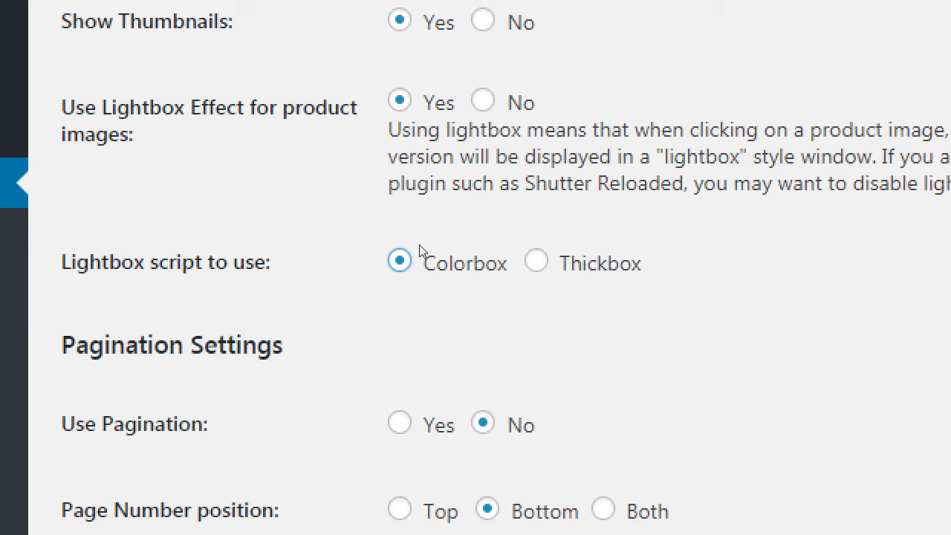
key("shift+Tab")
key("Right")
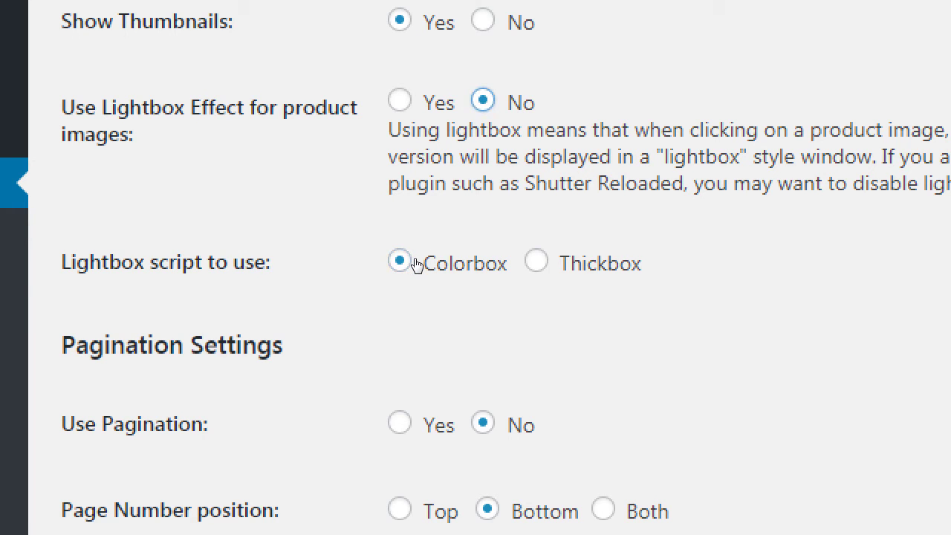
left_click(314, 179)
key("Tab")
key("Left")
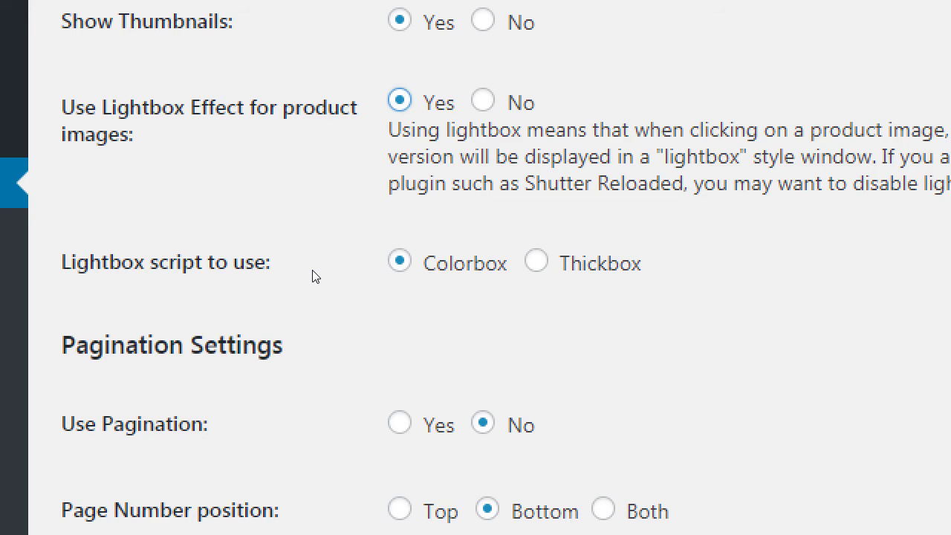
scroll(312, 274, "up", 5)
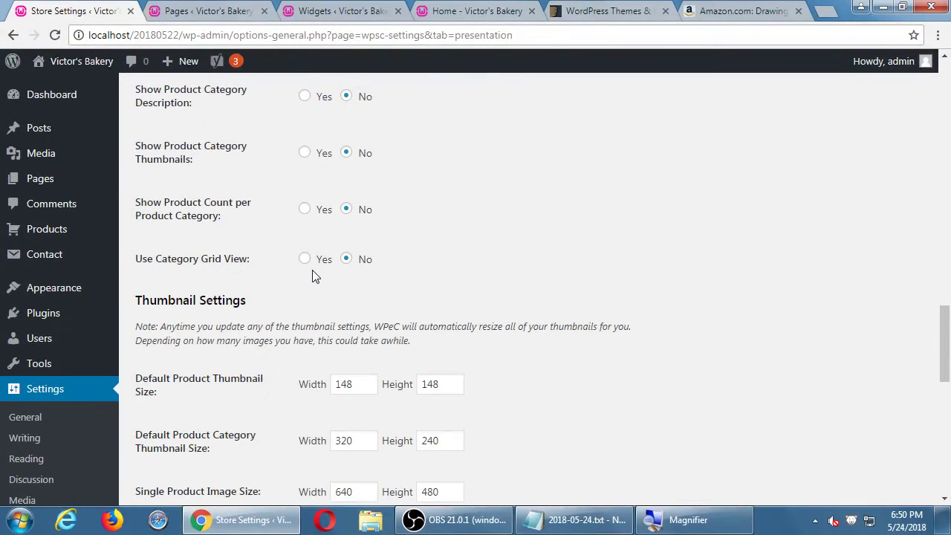
scroll(312, 276, "down", 3)
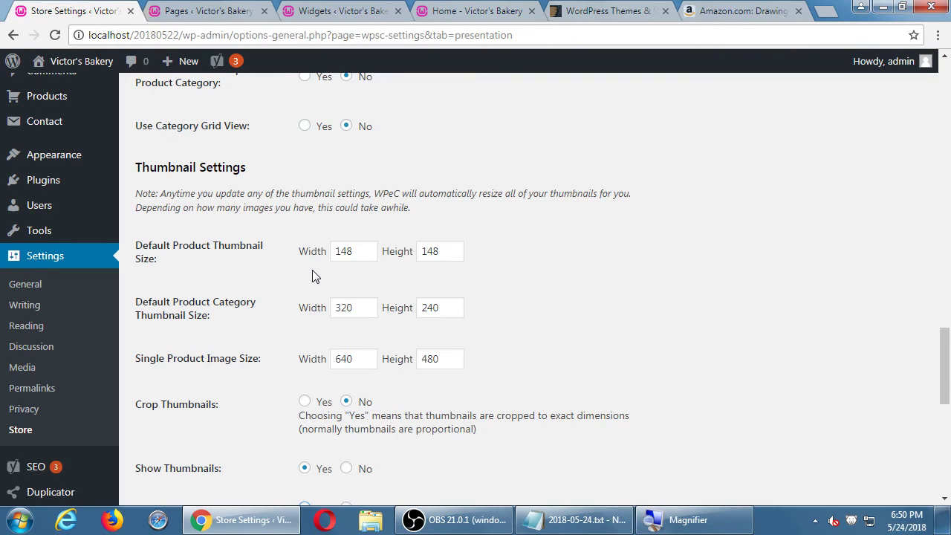
scroll(40, 181, "up", 2)
mouse_move(46, 236)
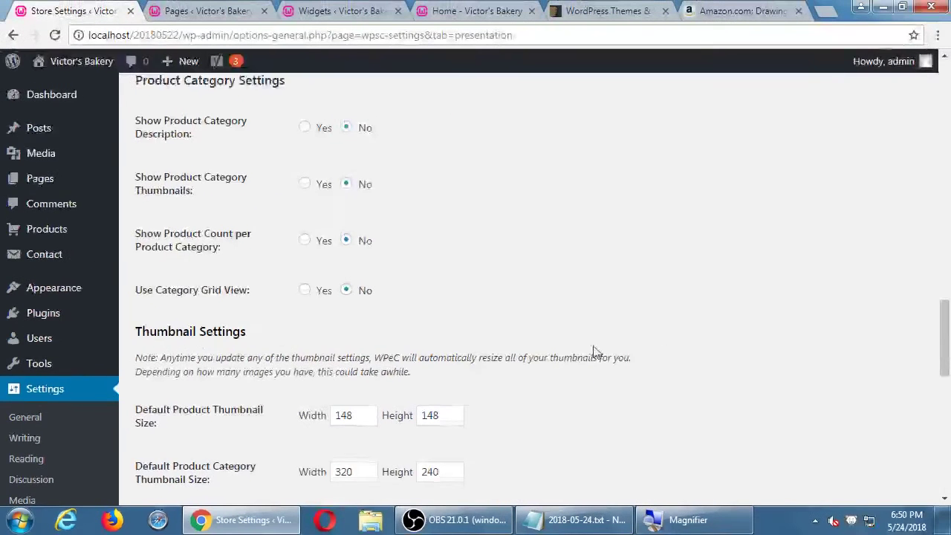
- Enable pagination in the Pagination Settings with 3 products to show per page
scroll(594, 351, "down", 8)
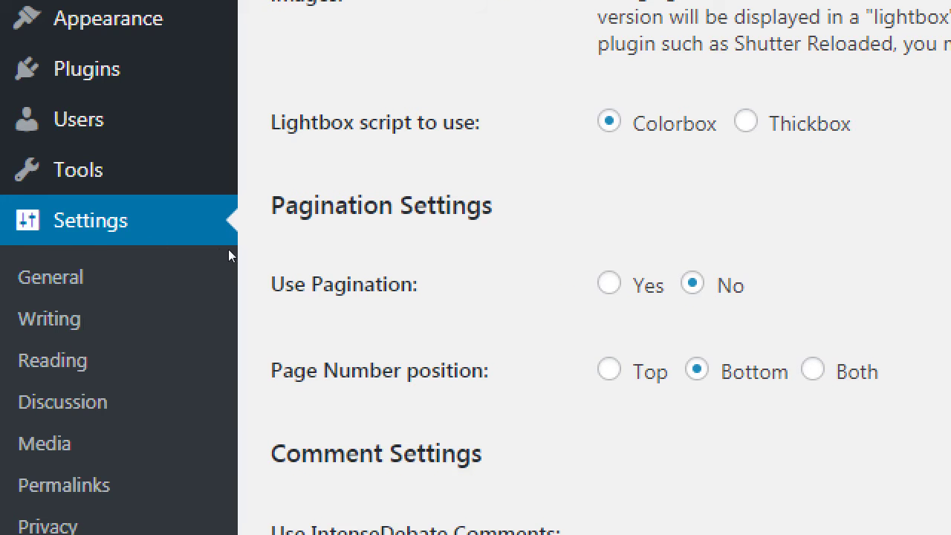
left_click(303, 258)
key("Tab")
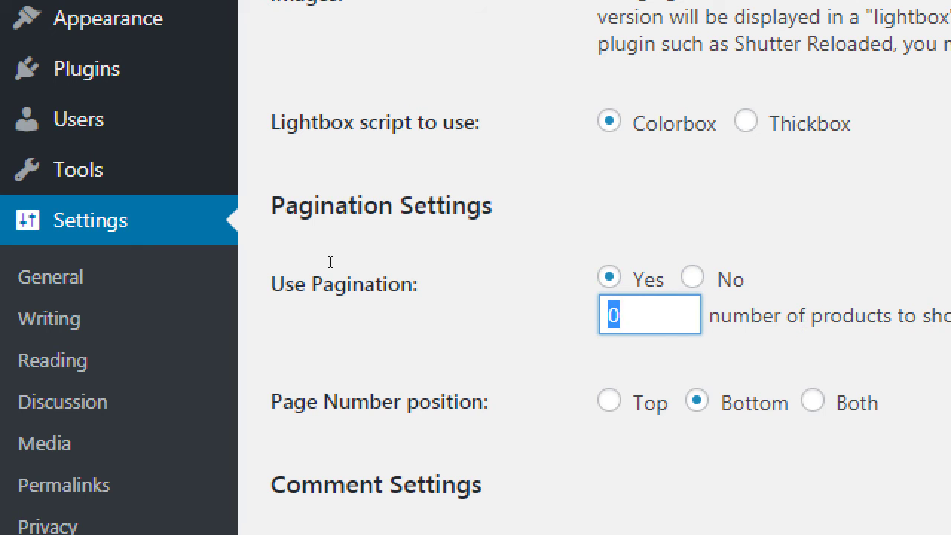
type("3")
key("Tab")
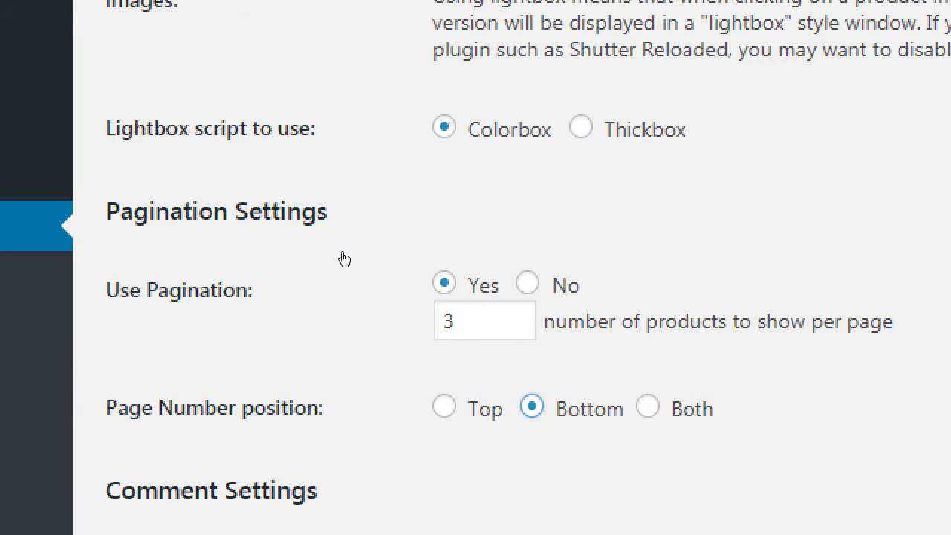
key("shift+Tab")
key("shift+Tab")
key("Right")
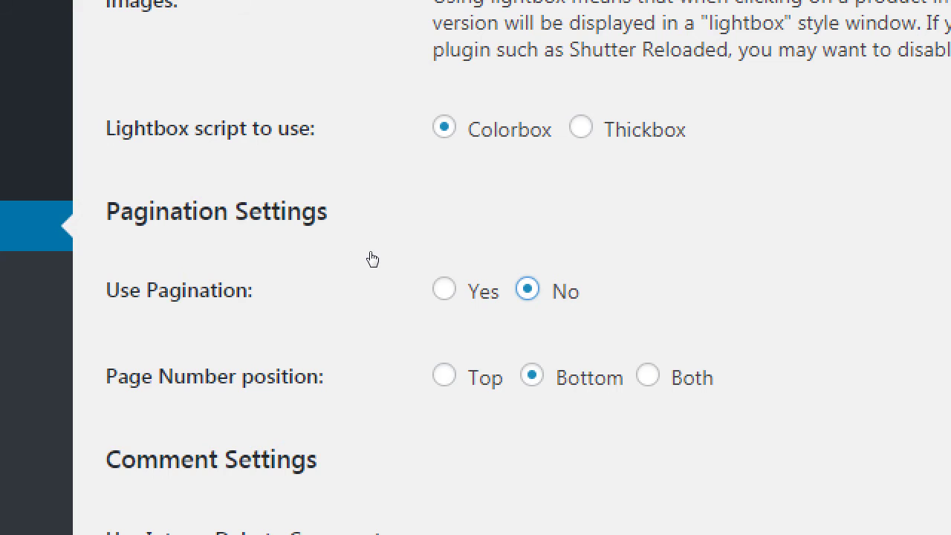
key("Left")
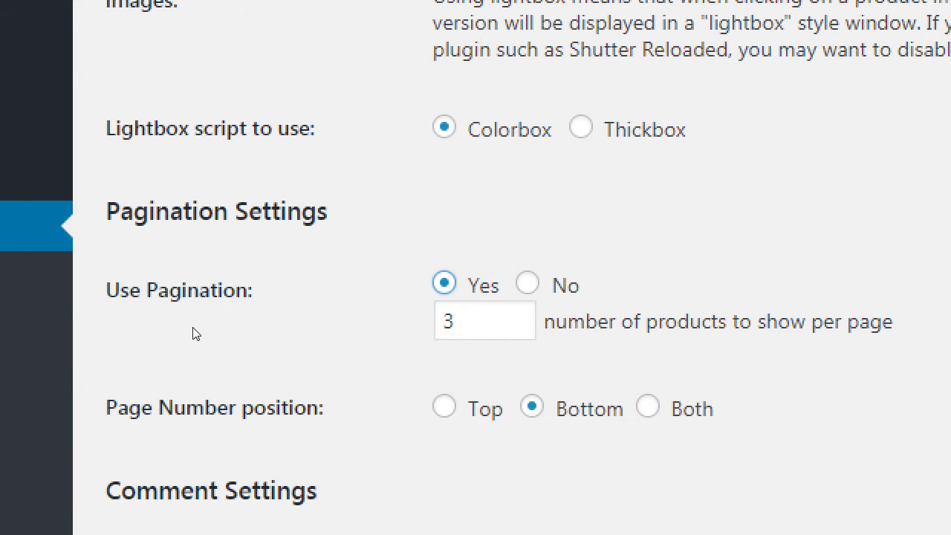
- Set the Page Number position in the Pagination Settings to Both
key("Tab")
key("Tab")
key("Left")
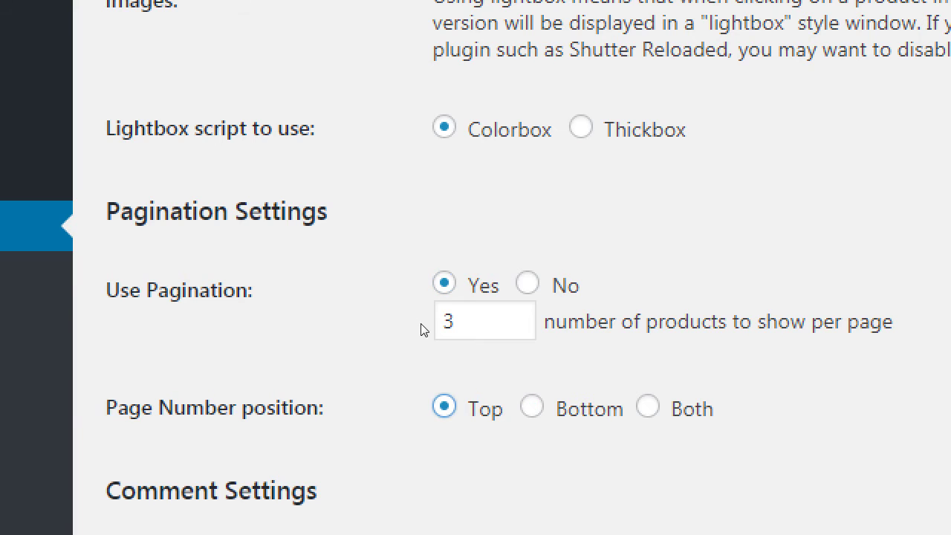
key("Left")
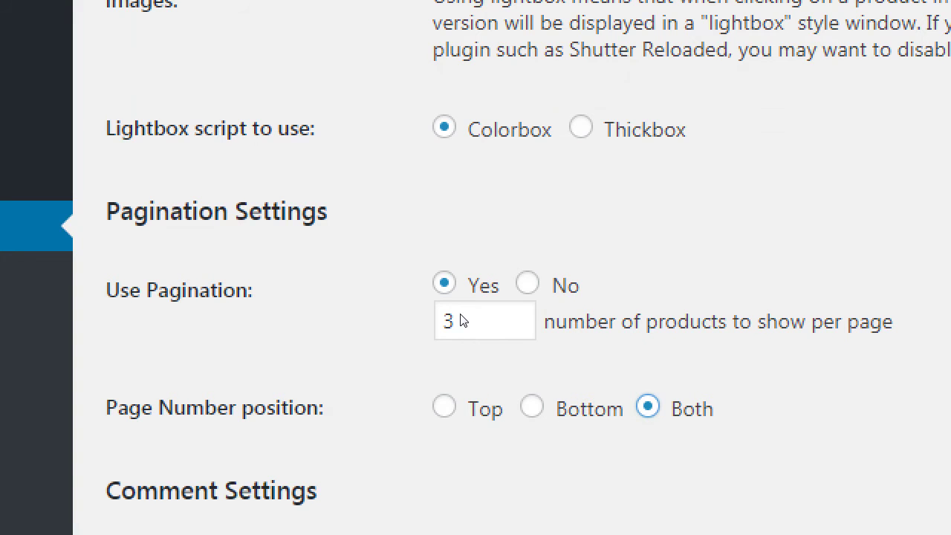
- Keep Use IntenseDebate Comments set to No and save the presentation settings
scroll(460, 320, "down", 3)
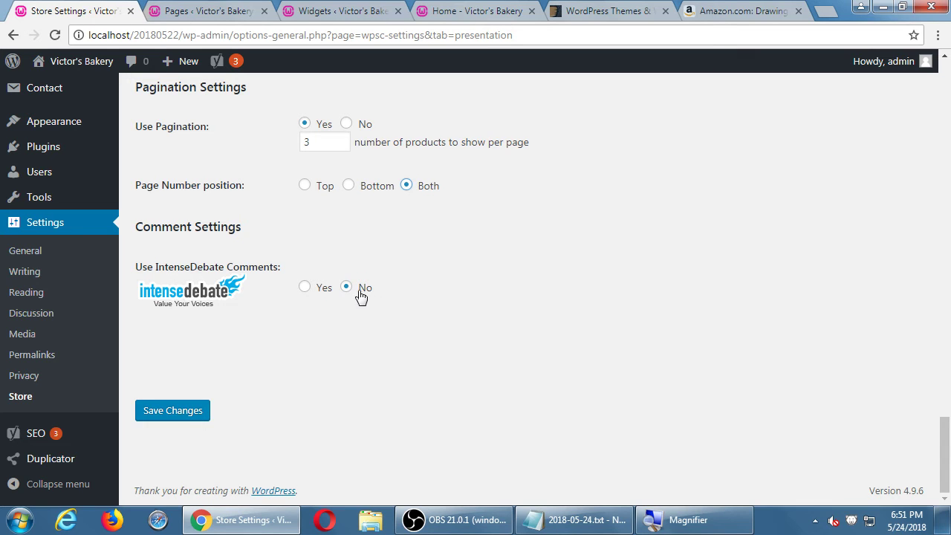
left_click(303, 290)
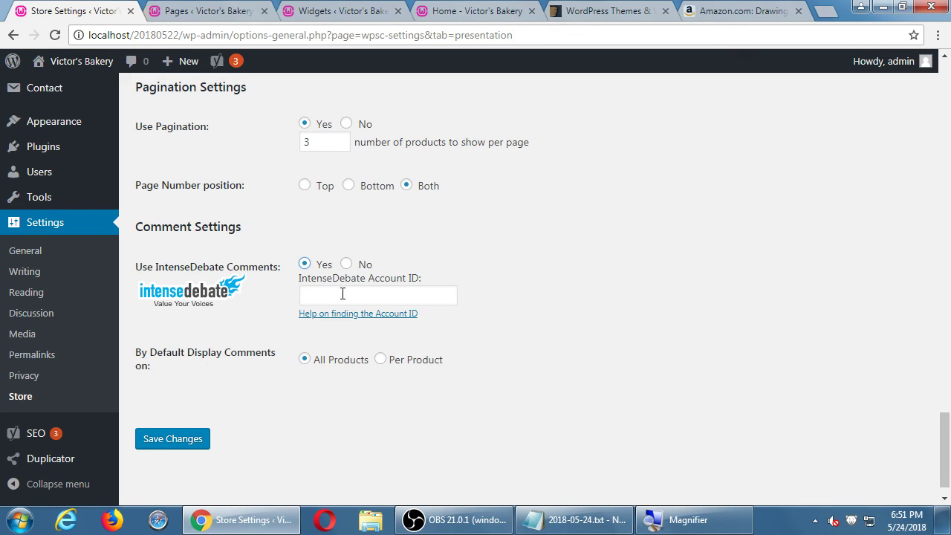
left_click(346, 264)
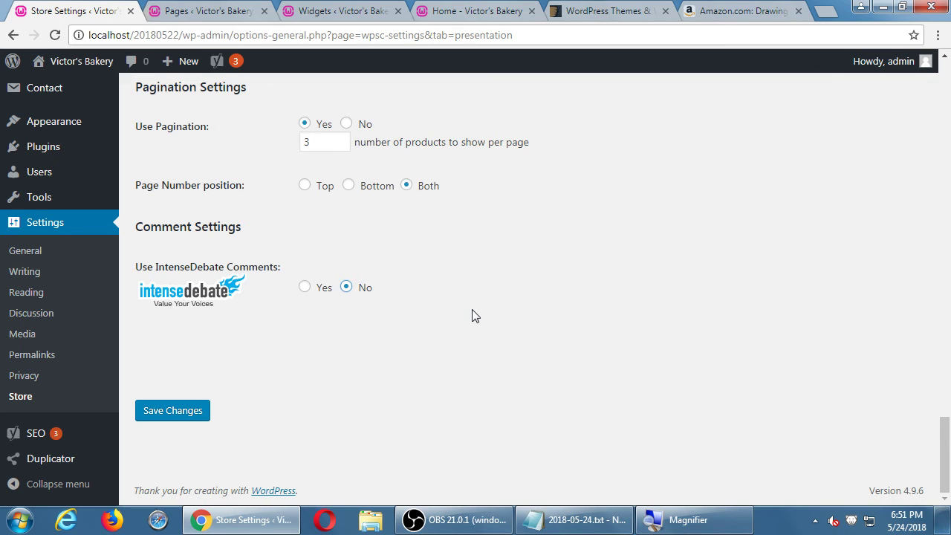
left_click(198, 413)
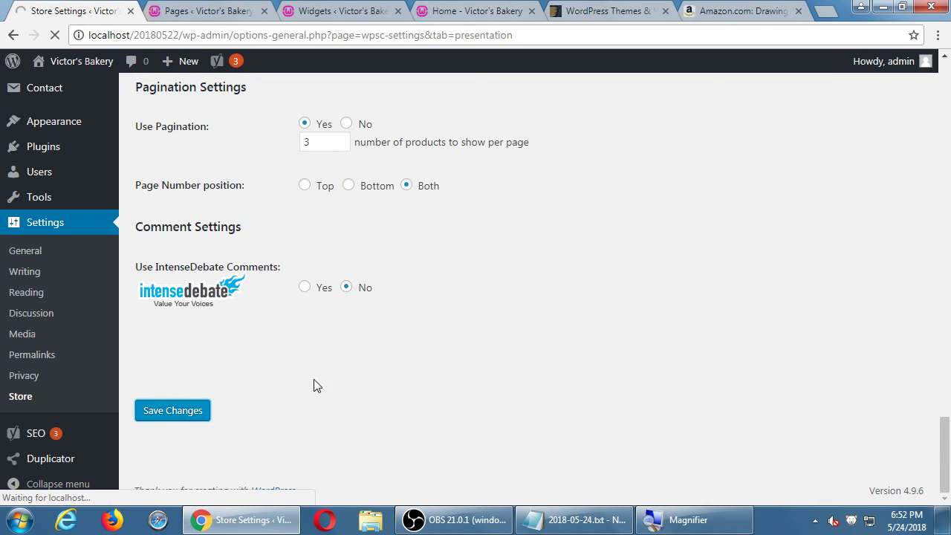
- Open the store's tax settings and look through the tax options, Tax Rates and Tax Bands sections
scroll(342, 360, "down", 3)
scroll(341, 360, "down", 10)
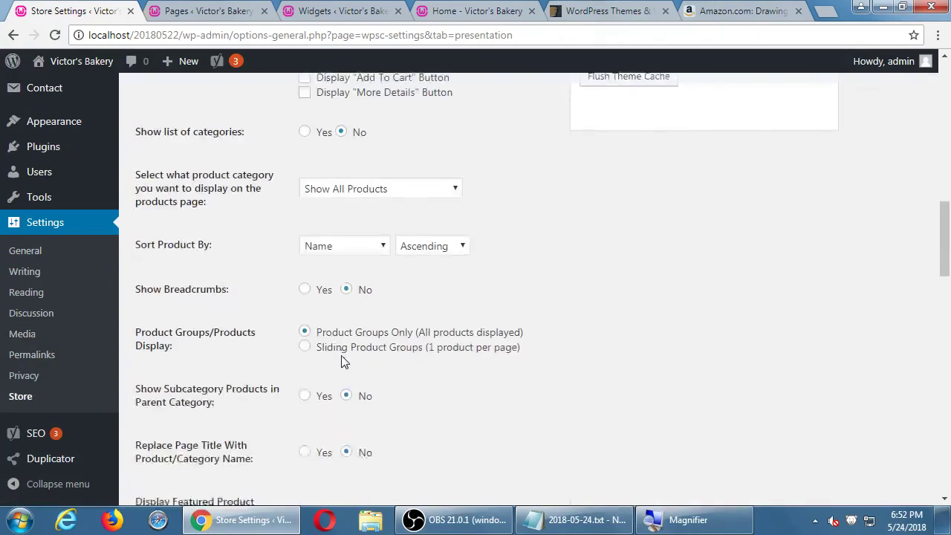
scroll(272, 405, "up", 15)
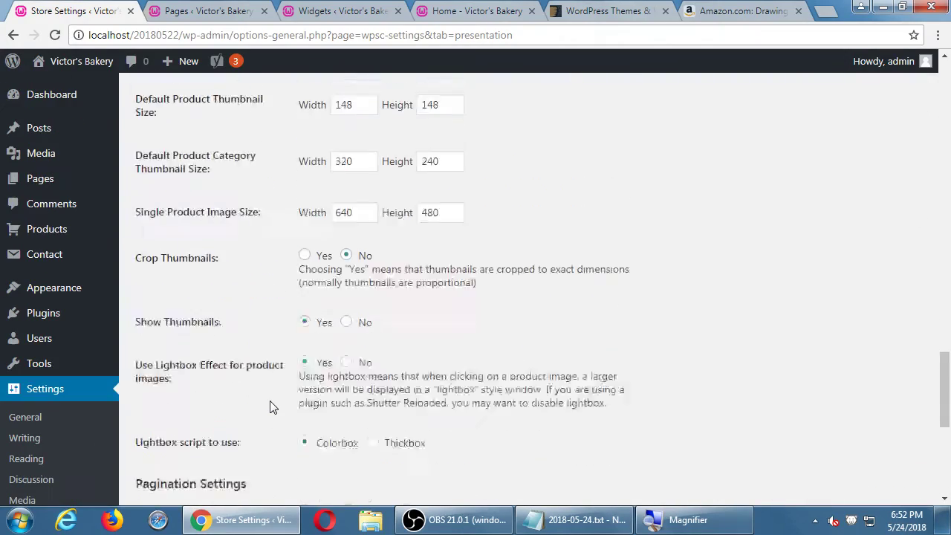
scroll(271, 405, "up", 4)
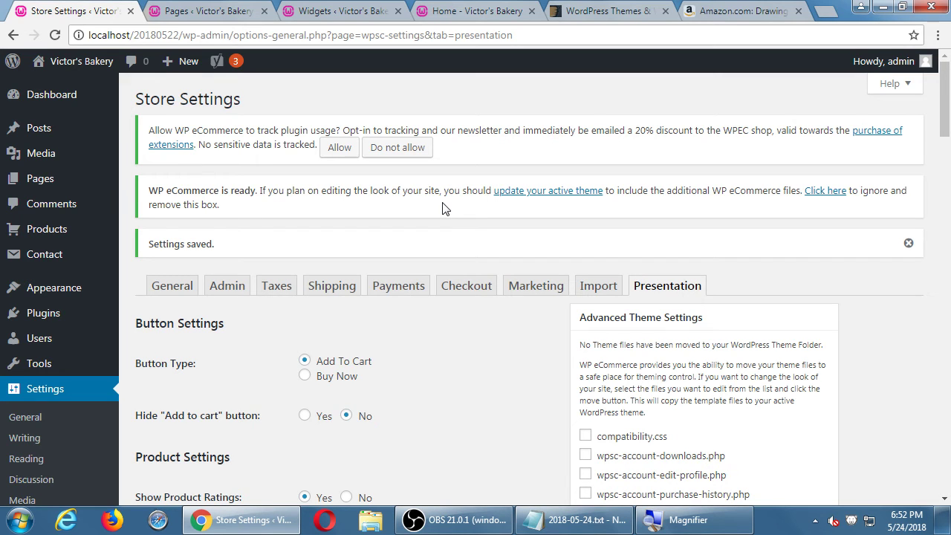
left_click(274, 286)
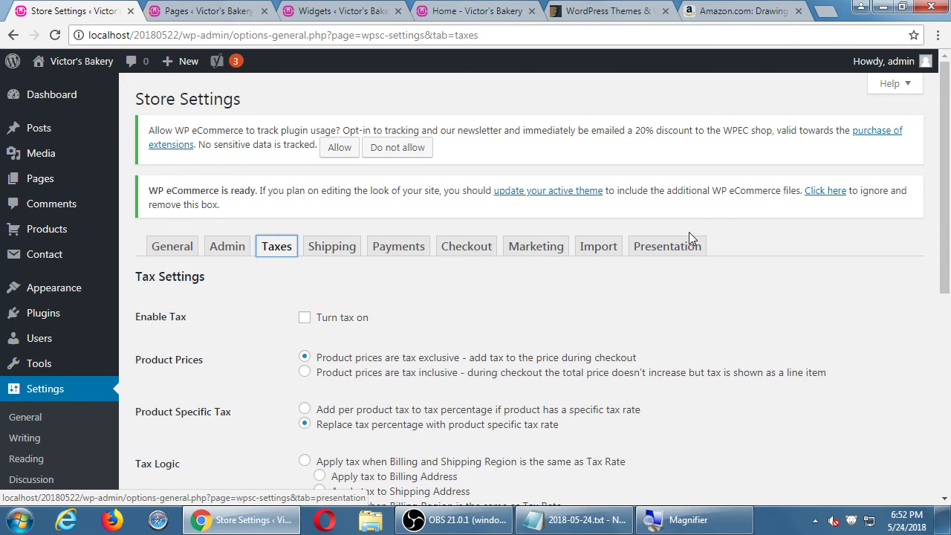
scroll(743, 215, "down", 1)
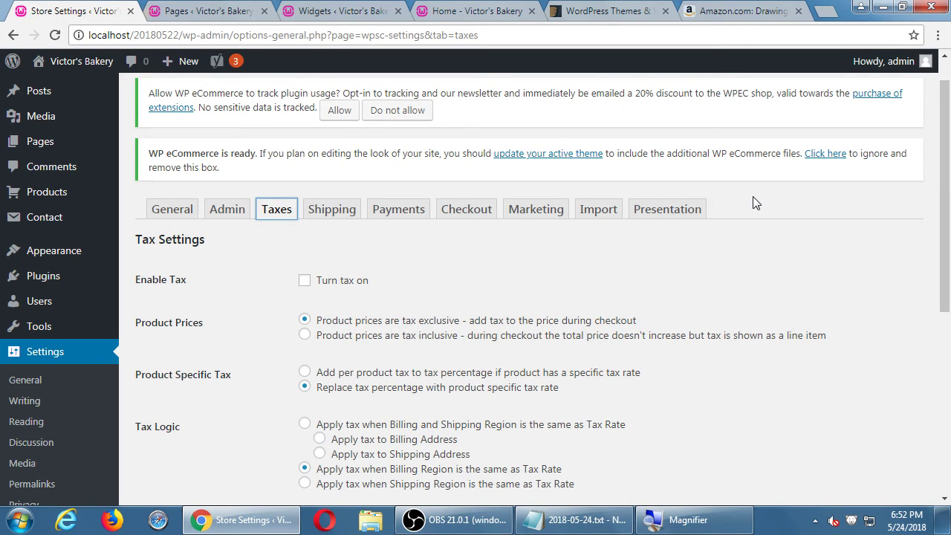
scroll(756, 203, "down", 5)
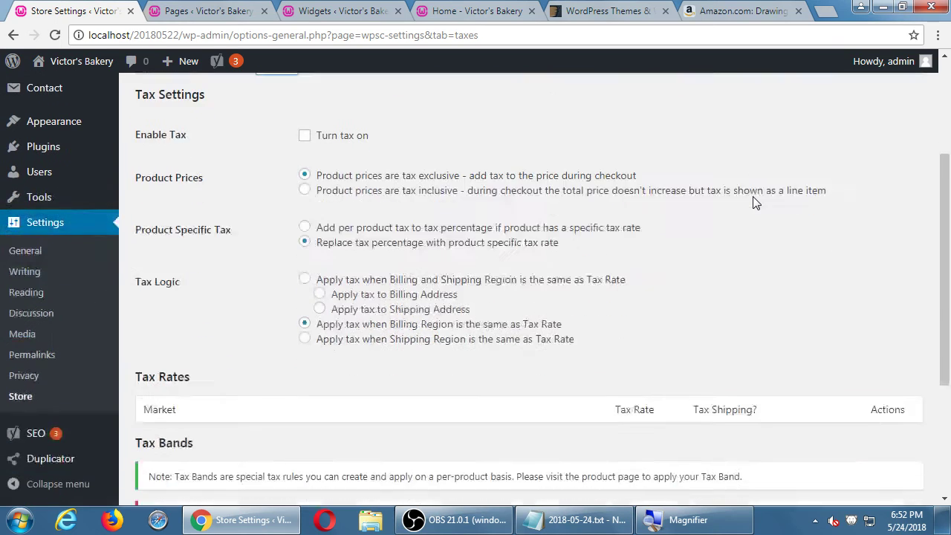
scroll(754, 199, "up", 10)
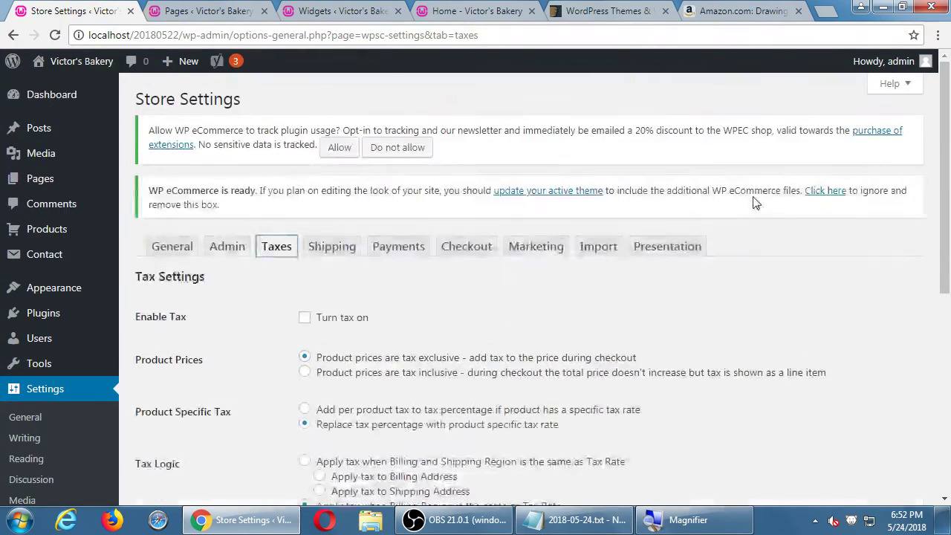
scroll(754, 202, "down", 1)
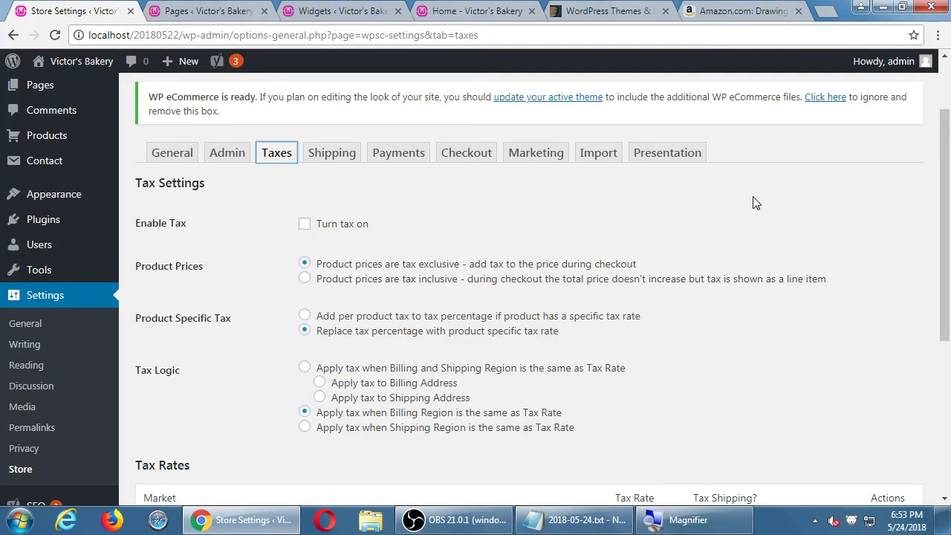
- Turn tax on for the store and save the tax settings
left_click(331, 224)
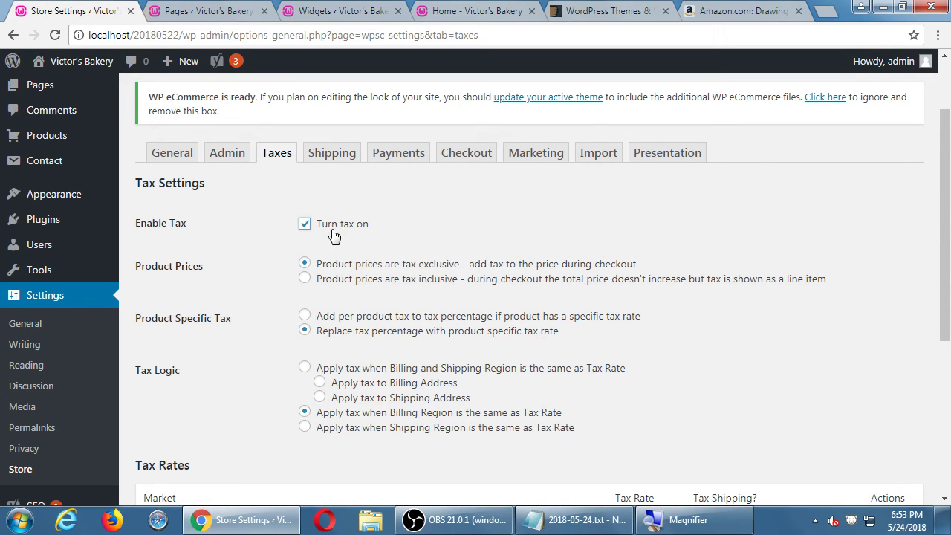
left_click(325, 230)
left_click(324, 231)
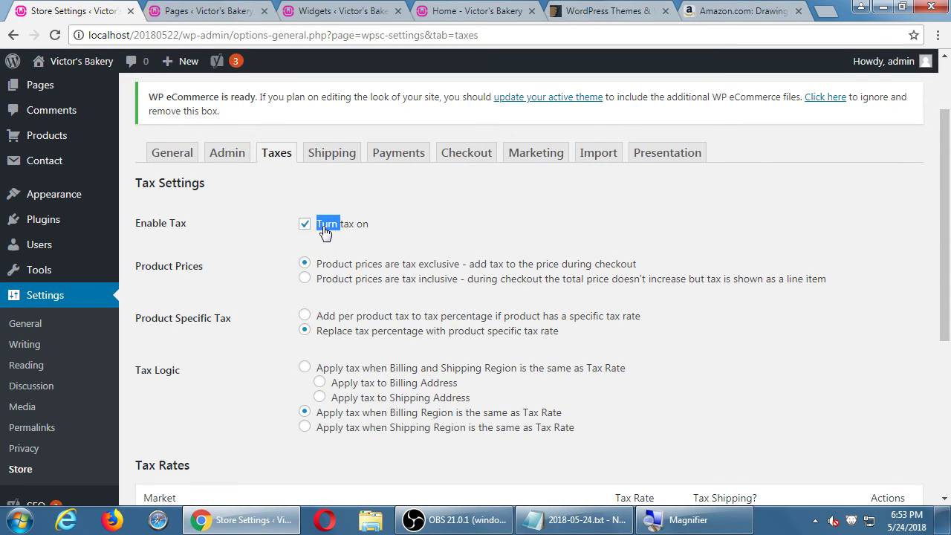
scroll(324, 232, "down", 4)
left_click(198, 414)
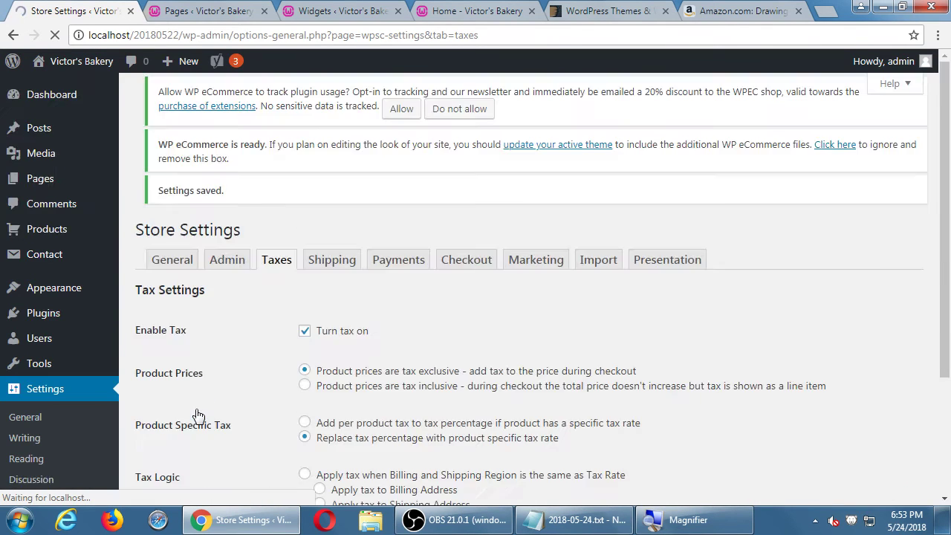
- Set Product Prices in the Tax Settings to tax inclusive
scroll(483, 312, "down", 3)
scroll(483, 312, "down", 3)
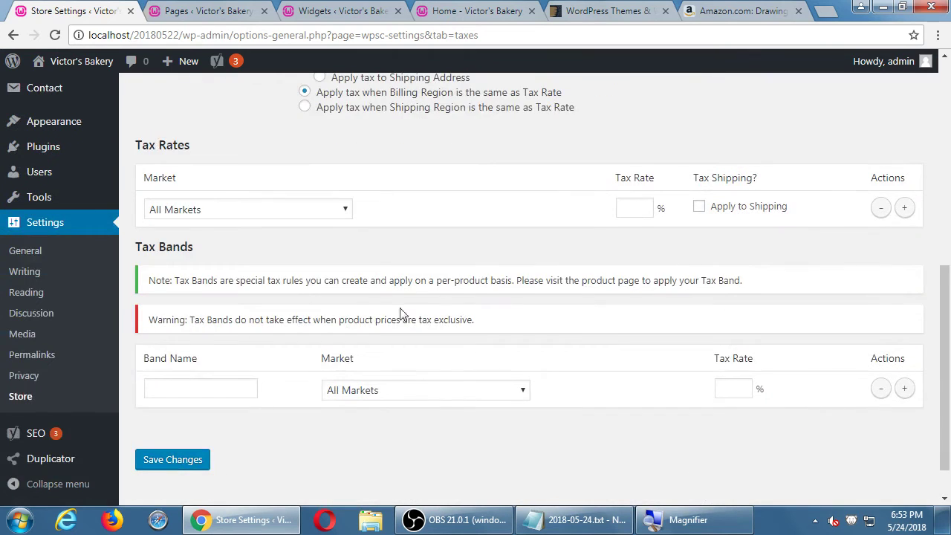
scroll(379, 365, "up", 4)
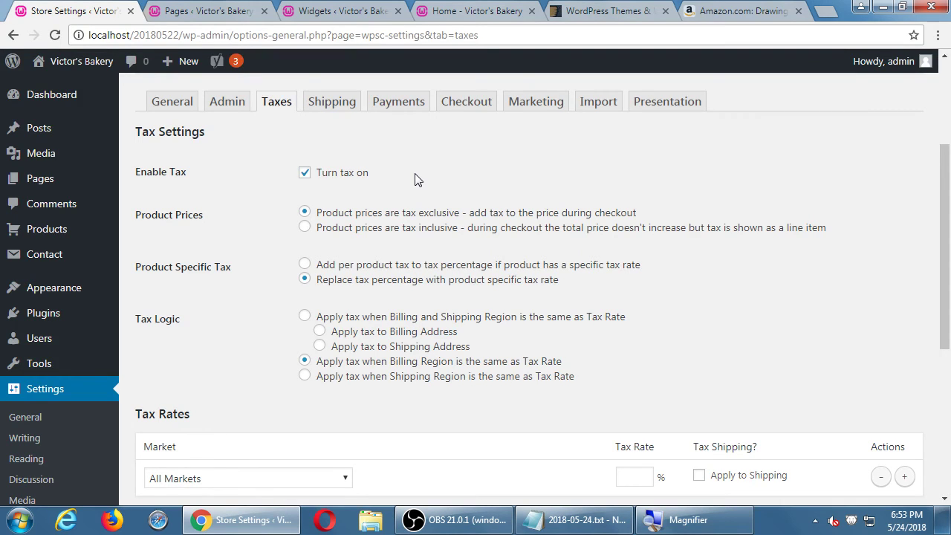
key("super+plus")
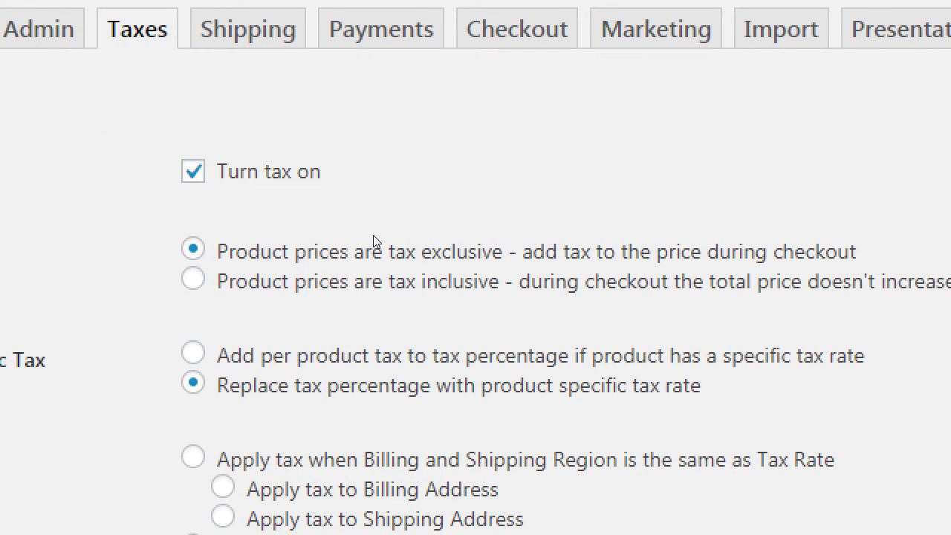
key("Down")
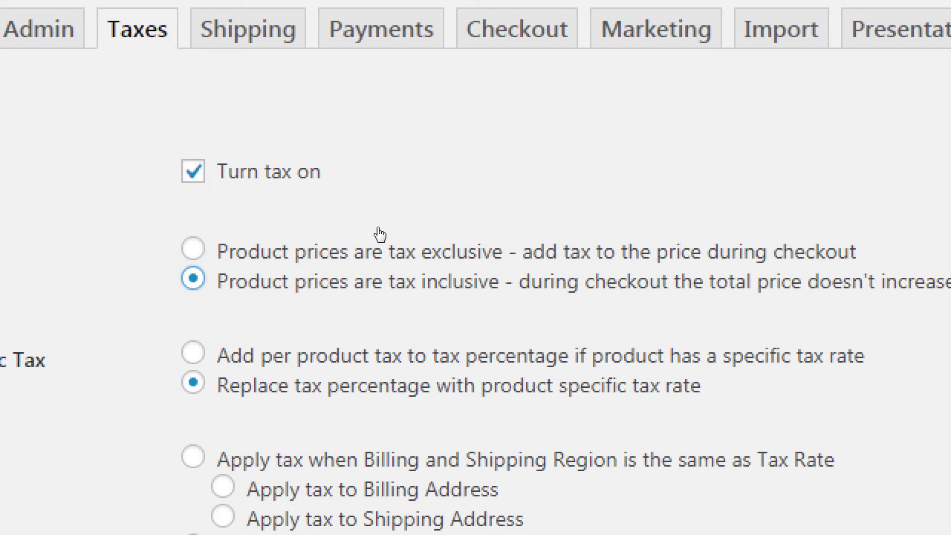
- Set Product Prices to tax exclusive and look through the Product Specific Tax, Tax Logic and Tax Rates options
key("Up")
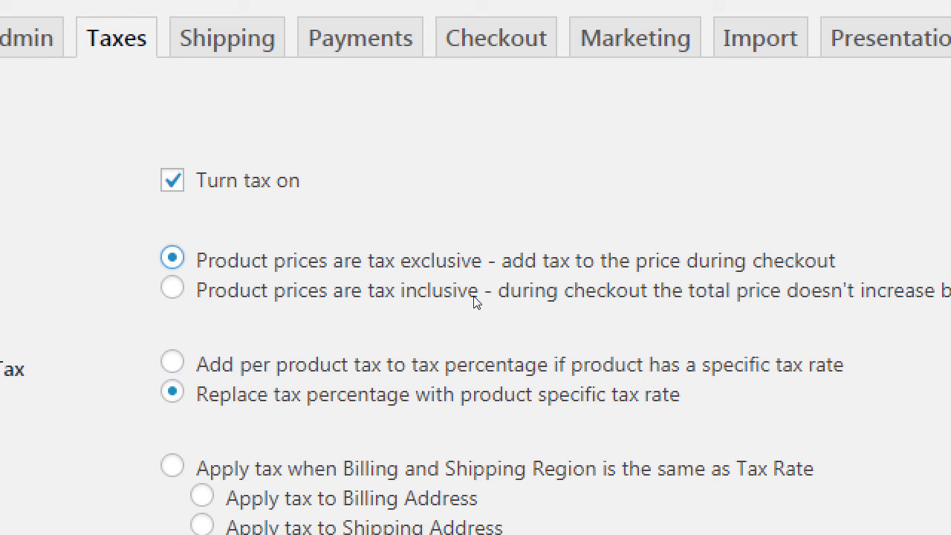
scroll(302, 357, "down", 2)
scroll(300, 357, "down", 1)
scroll(304, 346, "down", 2)
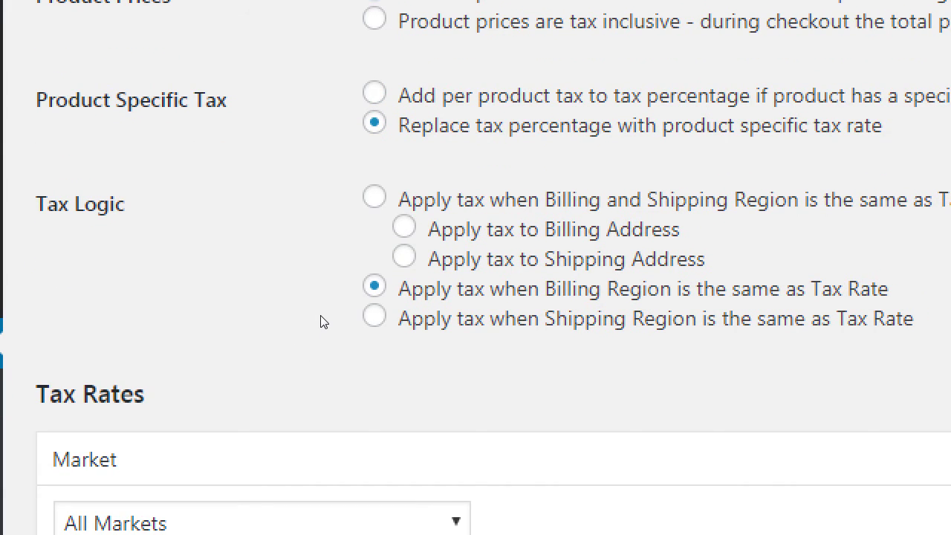
scroll(322, 321, "down", 1)
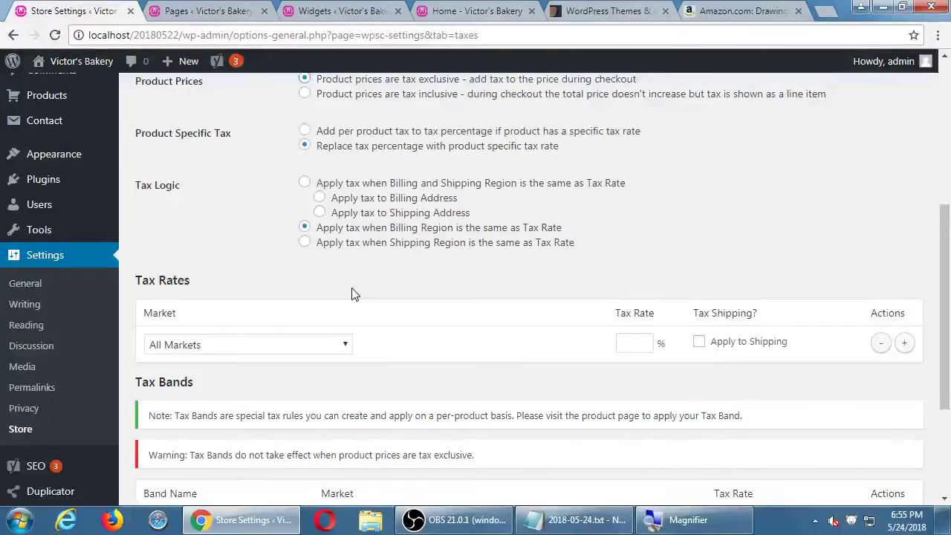
scroll(352, 294, "up", 3)
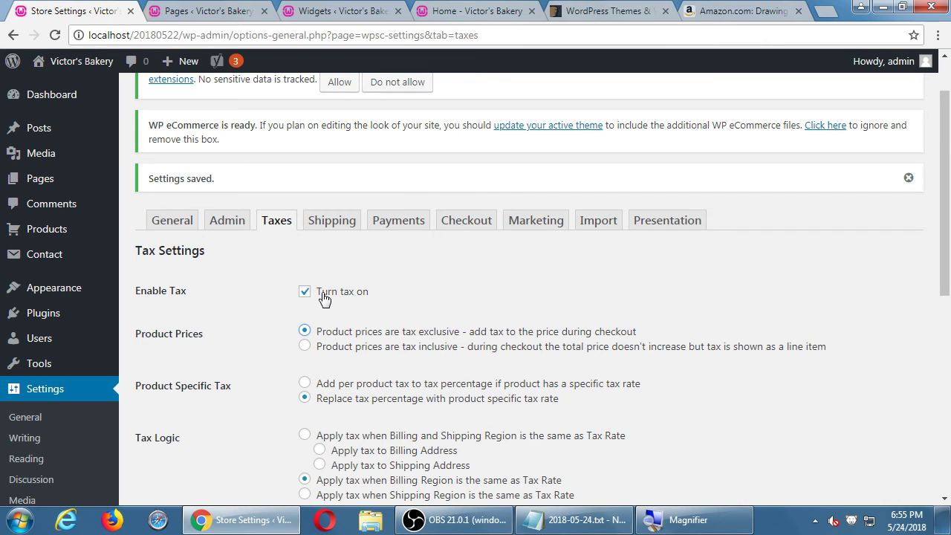
scroll(324, 298, "down", 2)
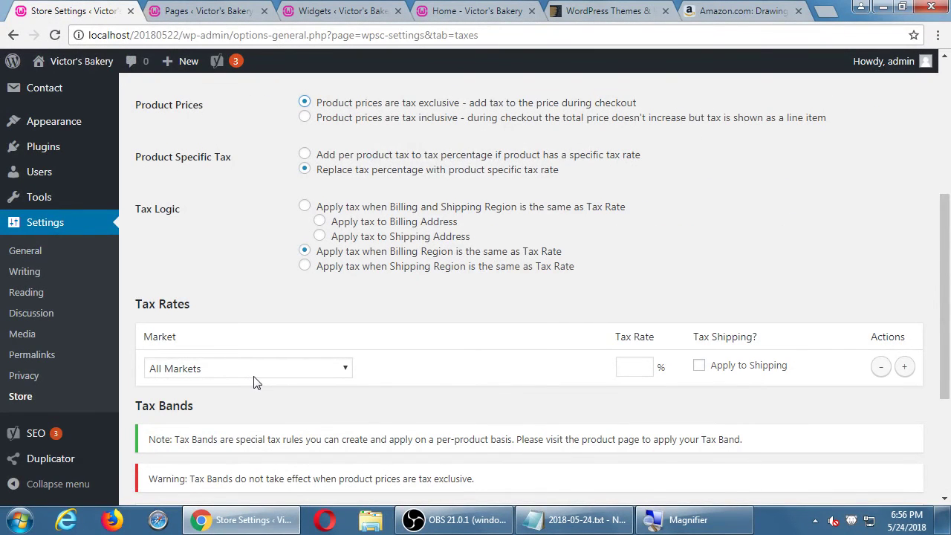
- Enter a tax rate of 8% for All Markets in Tax Rates and clear it again
left_click(624, 364)
type("8")
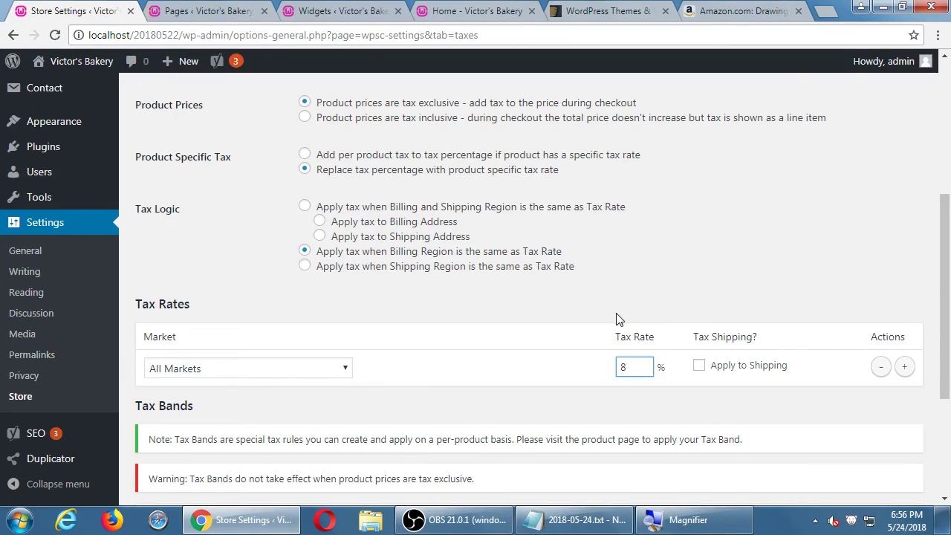
double_click(637, 364)
key("BackSpace")
- Set the Tax Rates row to the Argentina market with a 2% tax rate
left_click(324, 371)
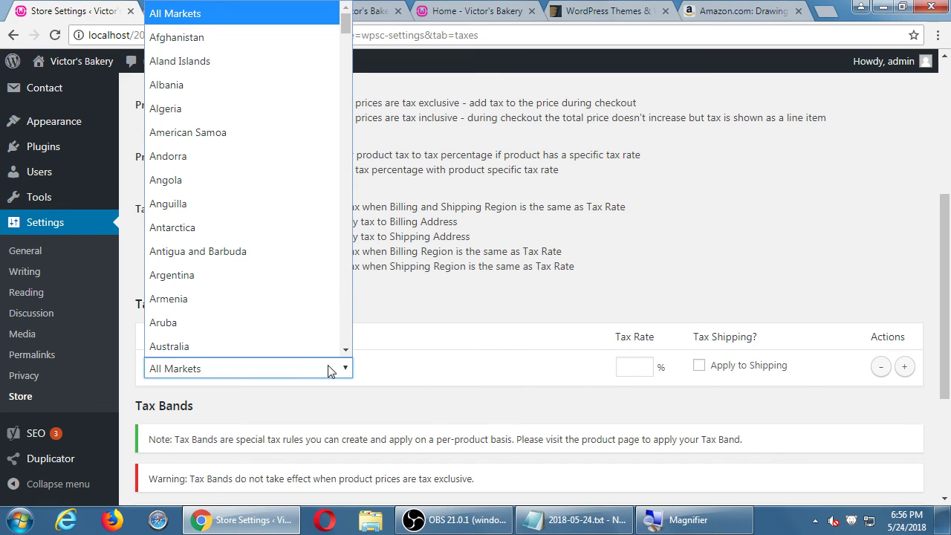
left_click(246, 279)
left_click(643, 373)
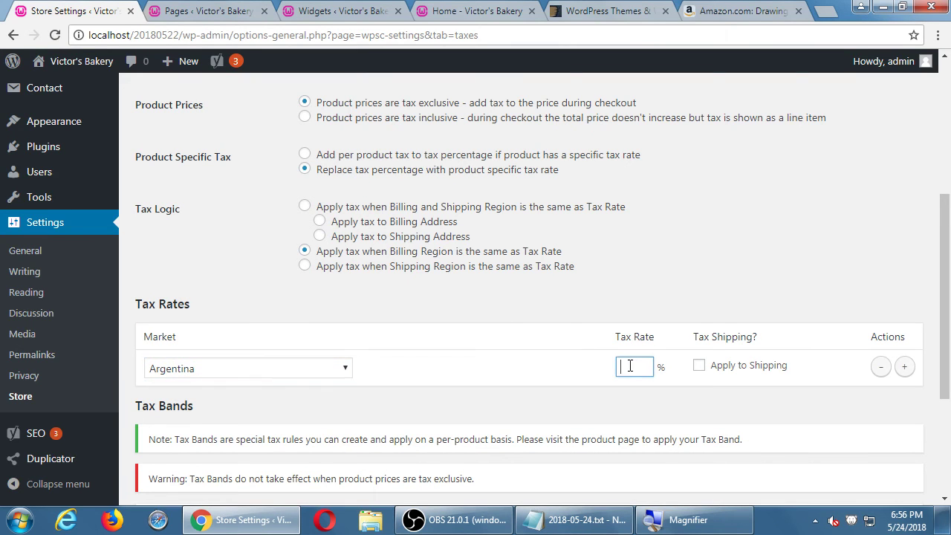
type("2")
- Add a second Tax Rates row for Azerbaijan with a 3% tax rate
left_click(904, 366)
left_click(339, 407)
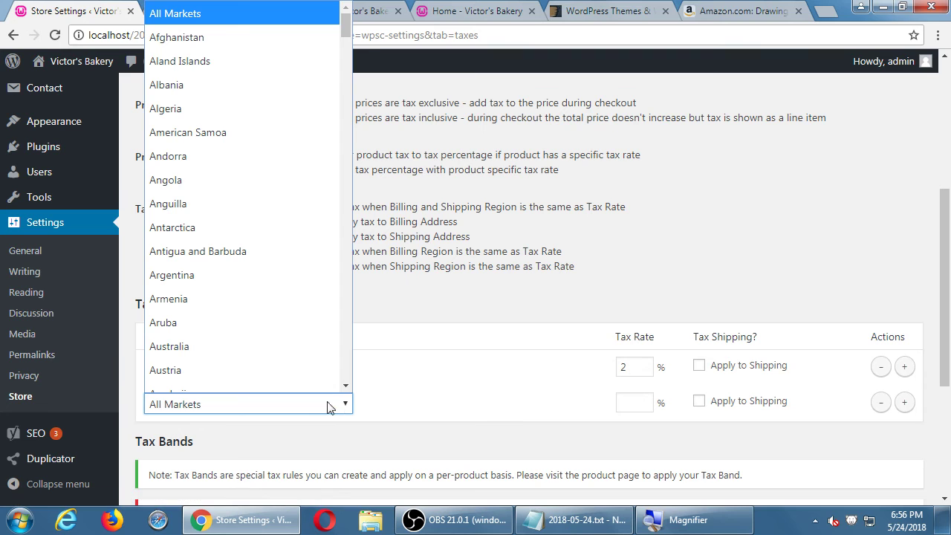
scroll(308, 382, "down", 1)
left_click(308, 382)
left_click(651, 403)
type("3")
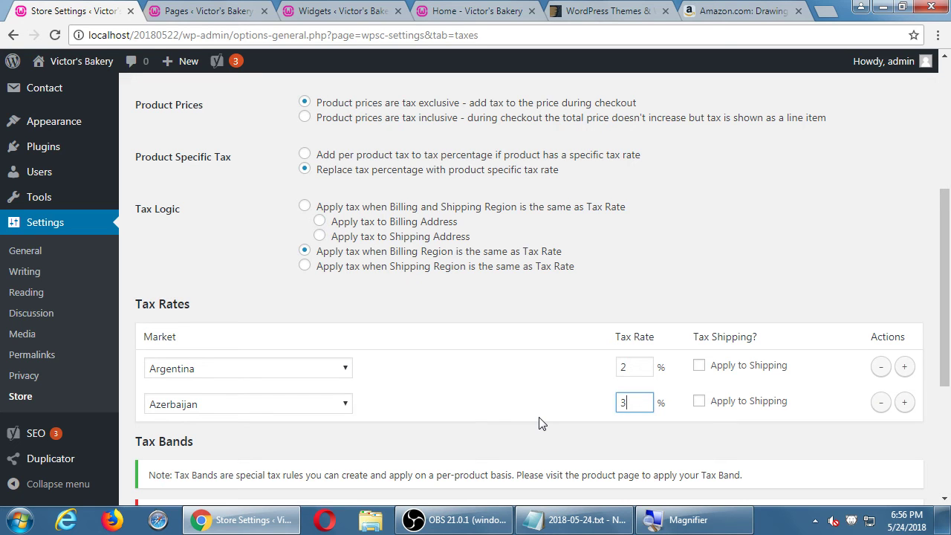
- Delete the Azerbaijan and Argentina tax rates and set the remaining row's market to USA
left_click(880, 402)
left_click(880, 366)
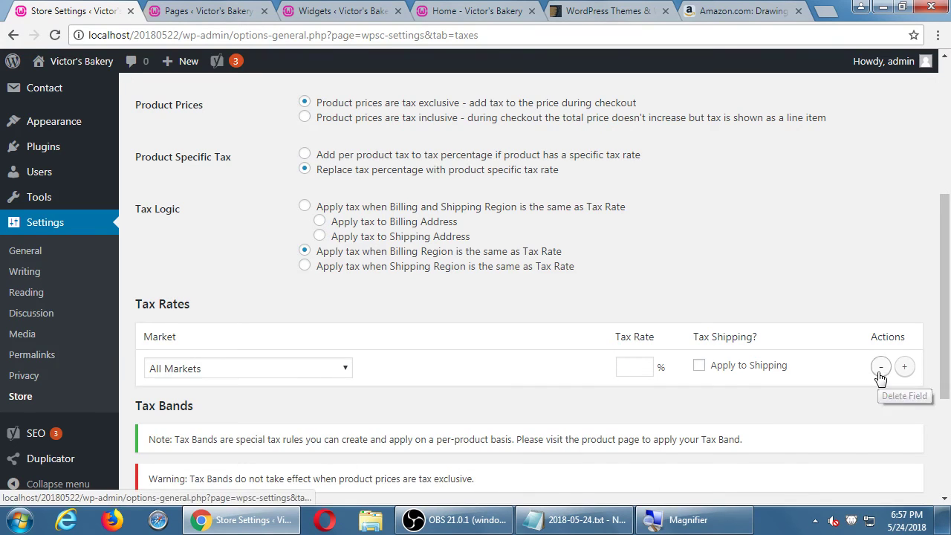
left_click(193, 368)
left_click_drag(345, 28, 329, 322)
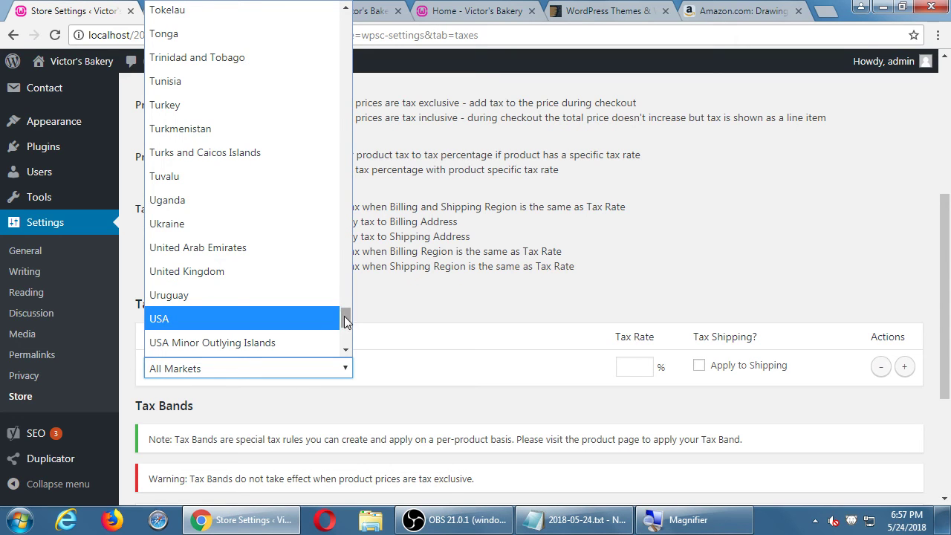
left_click(322, 320)
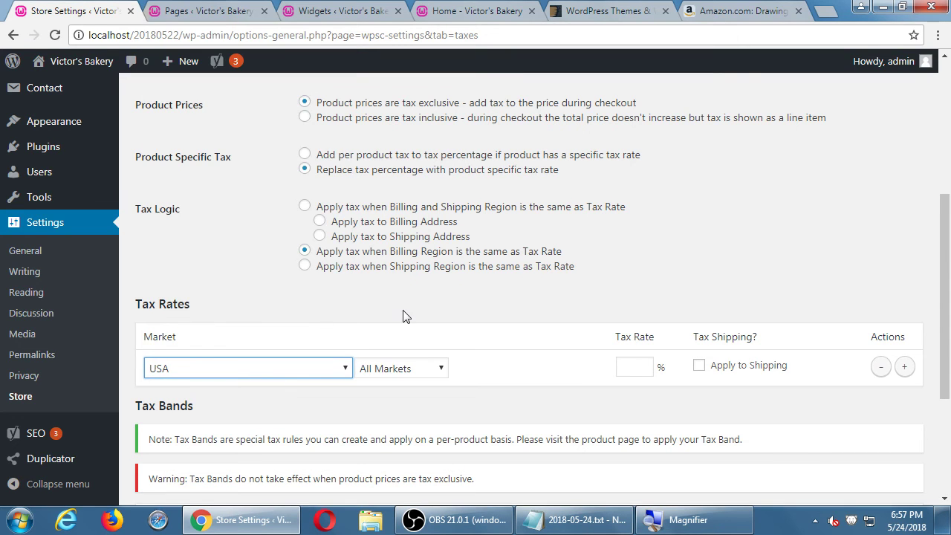
- Look through the USA states, choose California as the region and set its tax rate to 7.75%
scroll(401, 313, "down", 2)
left_click(419, 218)
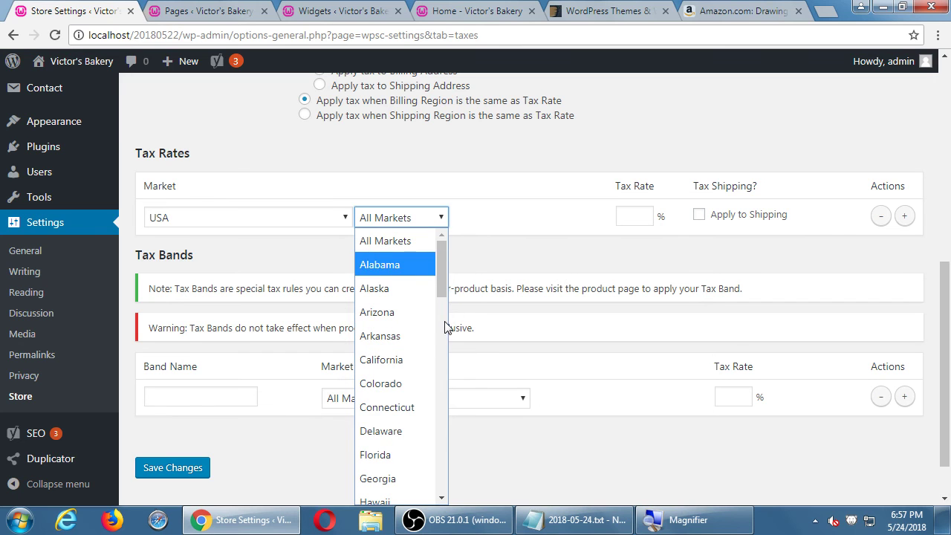
scroll(443, 321, "down", 6)
left_click_drag(444, 355, 418, 491)
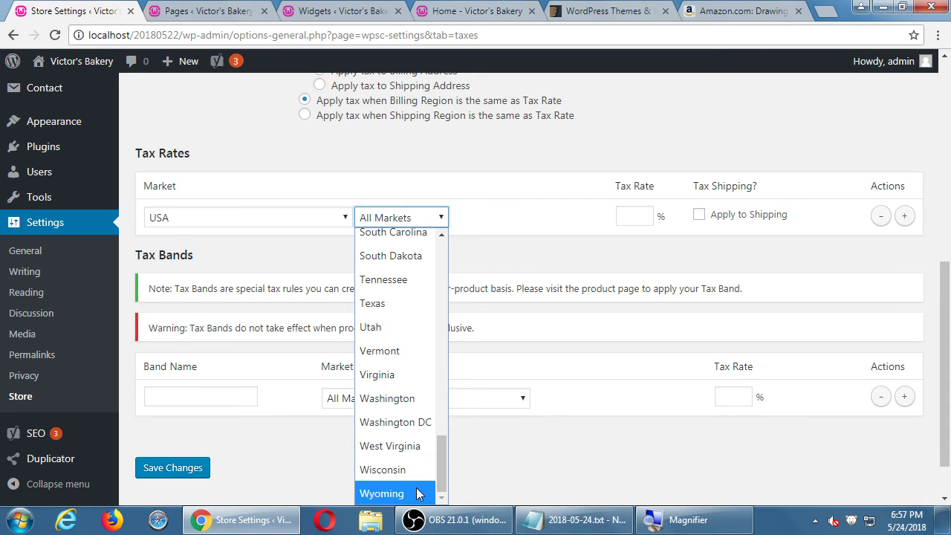
left_click(470, 245)
left_click(427, 220)
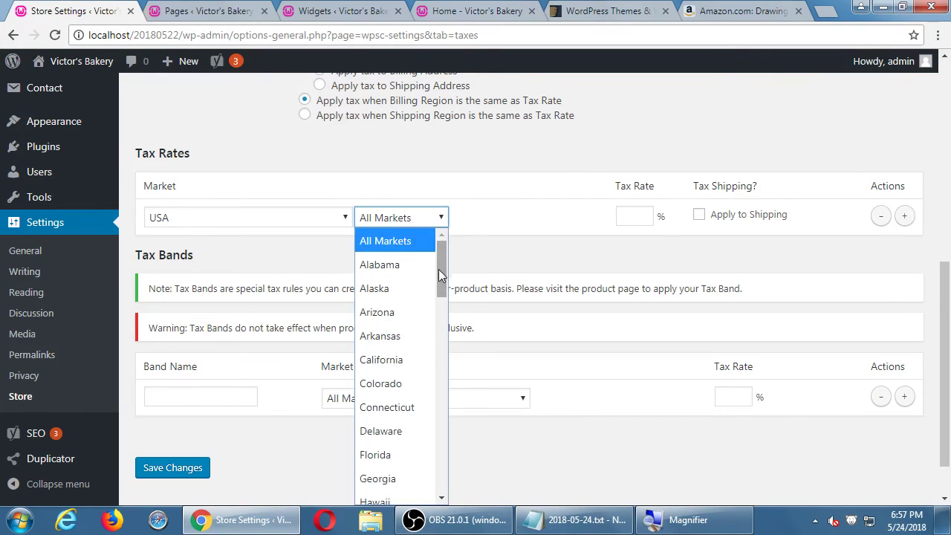
left_click(409, 363)
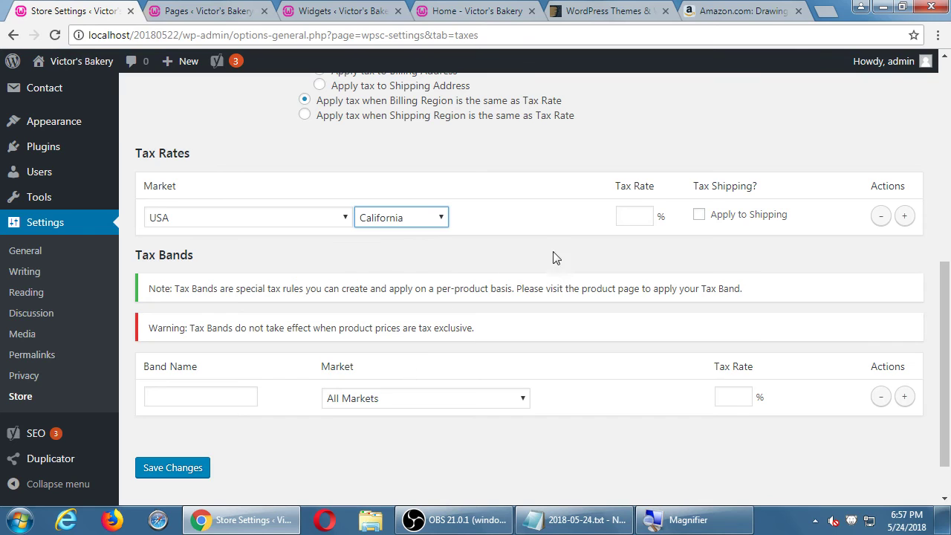
left_click(631, 208)
type("7.75")
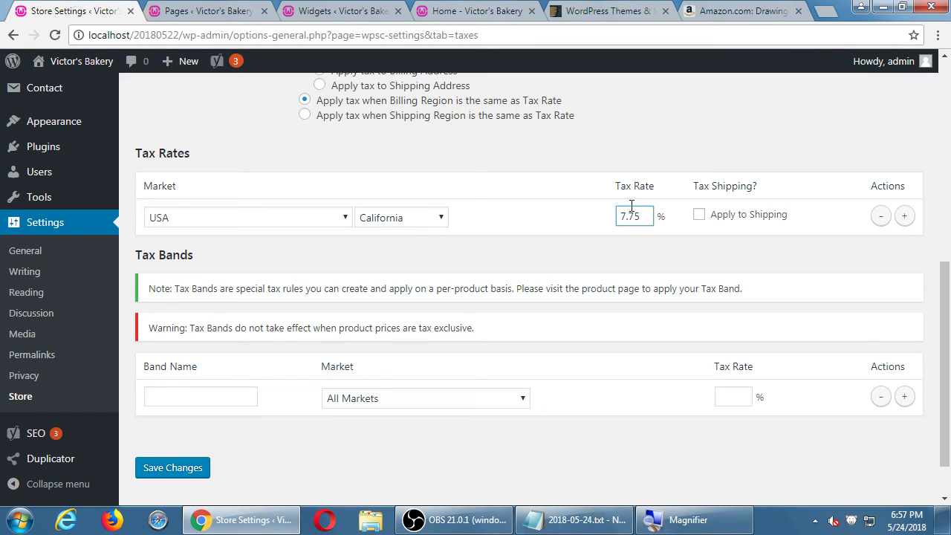
key("Tab")
- Change the USA tax rate's region to All Markets and clear the tax rate value
scroll(420, 241, "up", 1)
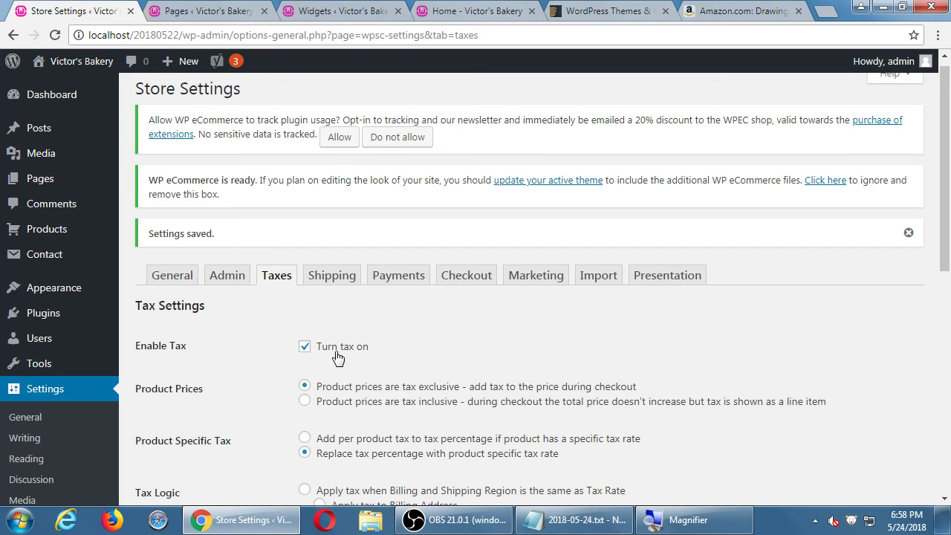
scroll(337, 358, "down", 5)
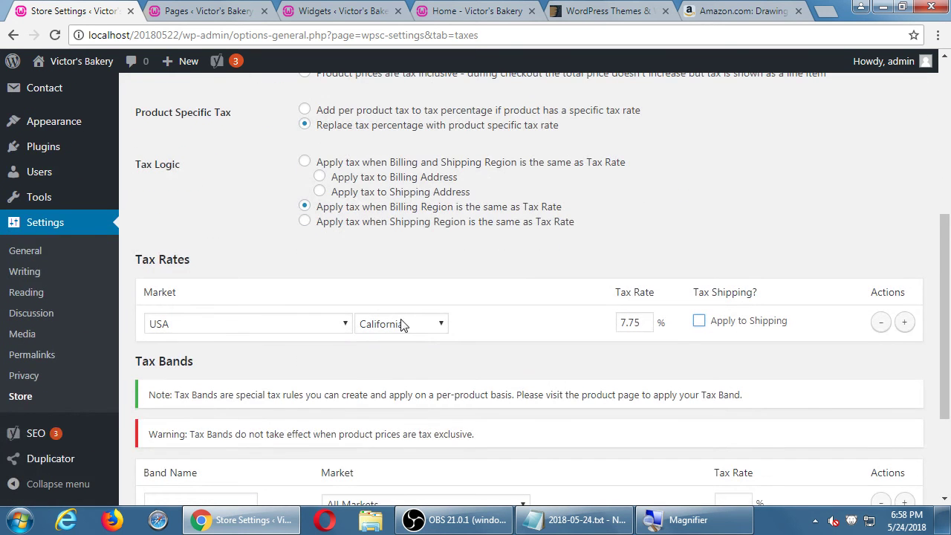
left_click(413, 327)
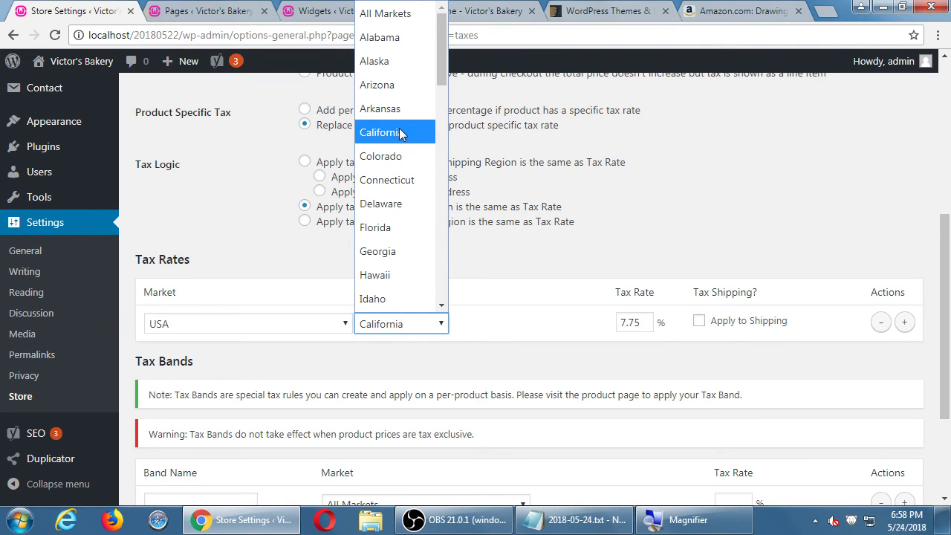
left_click(536, 364)
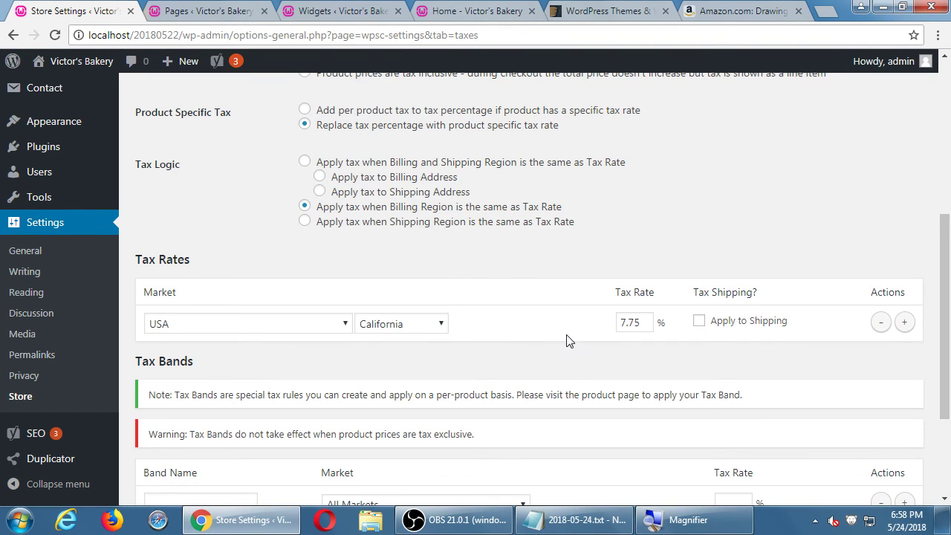
left_click(440, 333)
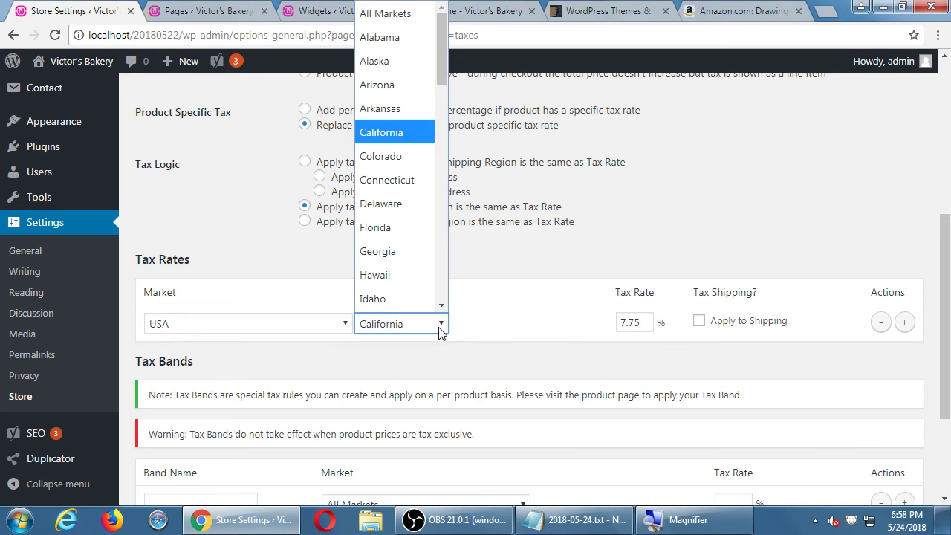
left_click(386, 15)
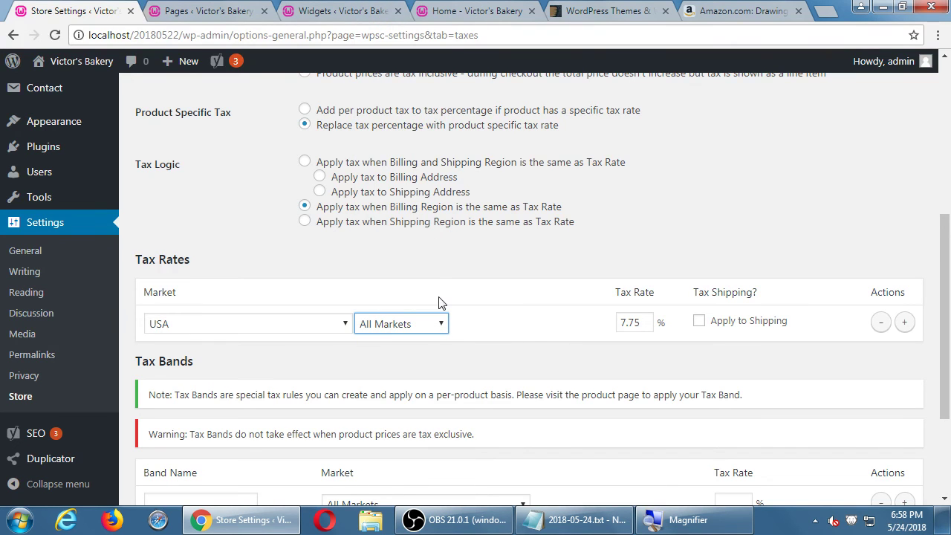
double_click(637, 322)
key("BackSpace")
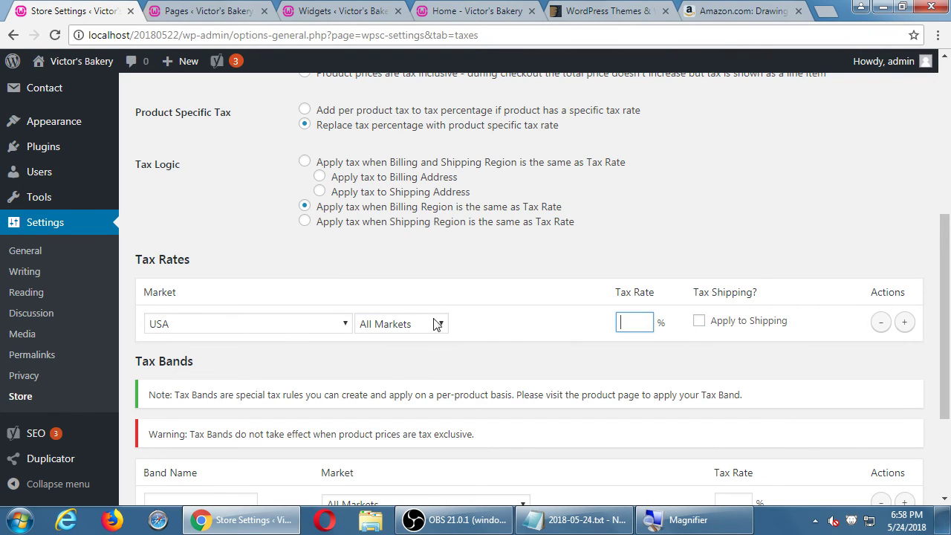
left_click(345, 325)
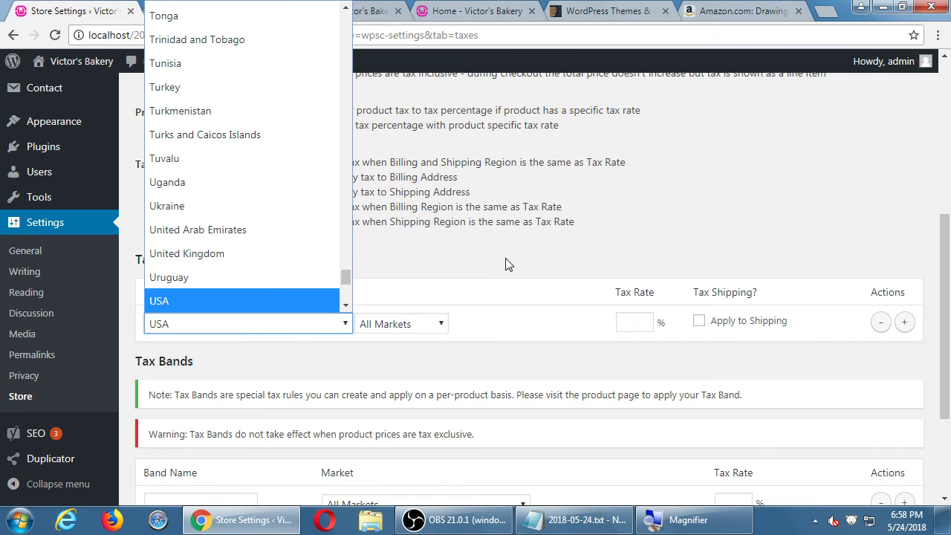
left_click(491, 369)
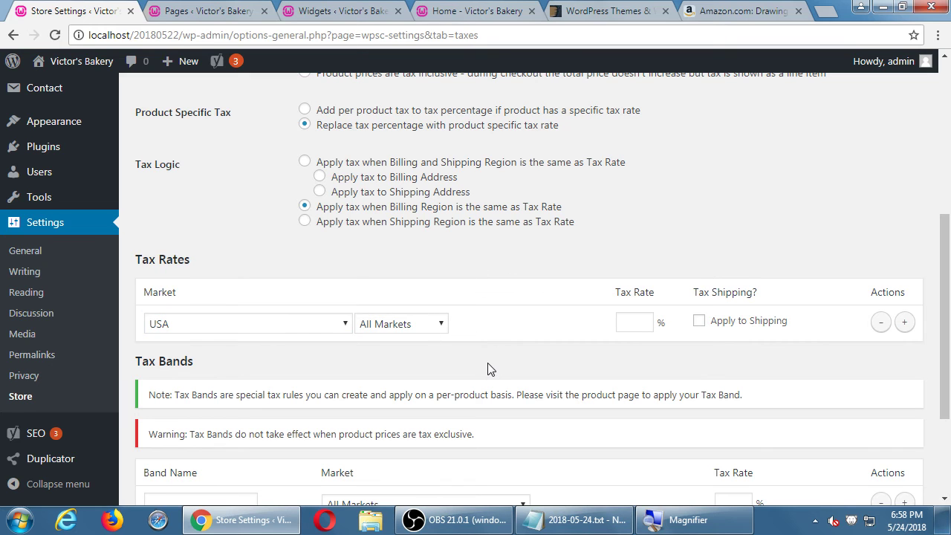
left_click(628, 324)
- Set Product Prices in the Tax Settings back to tax inclusive
scroll(632, 335, "up", 2)
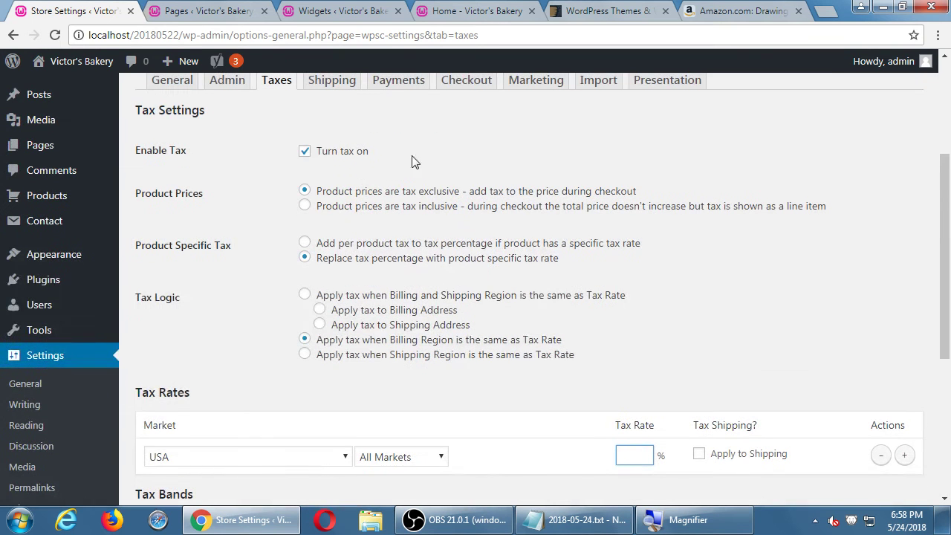
left_click(362, 210)
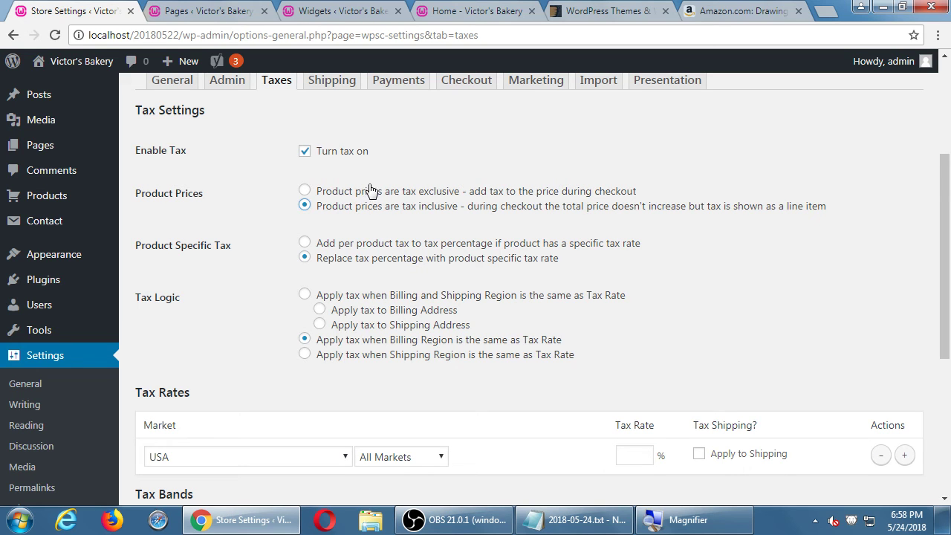
left_click(371, 194)
left_click(390, 208)
- Switch to the 2018-05-24.txt notes in Notepad and add an "Advice:" heading below the custom code note
left_click(590, 528)
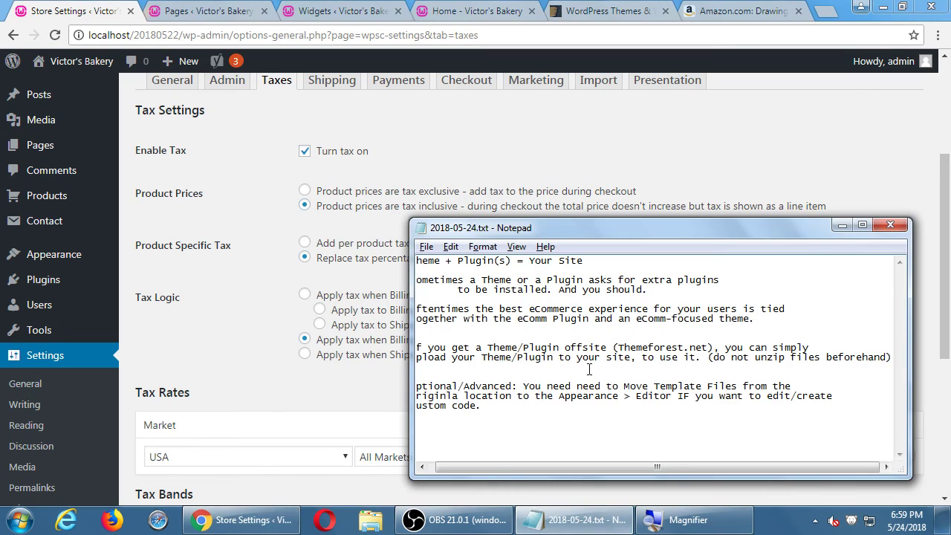
key("super+plus")
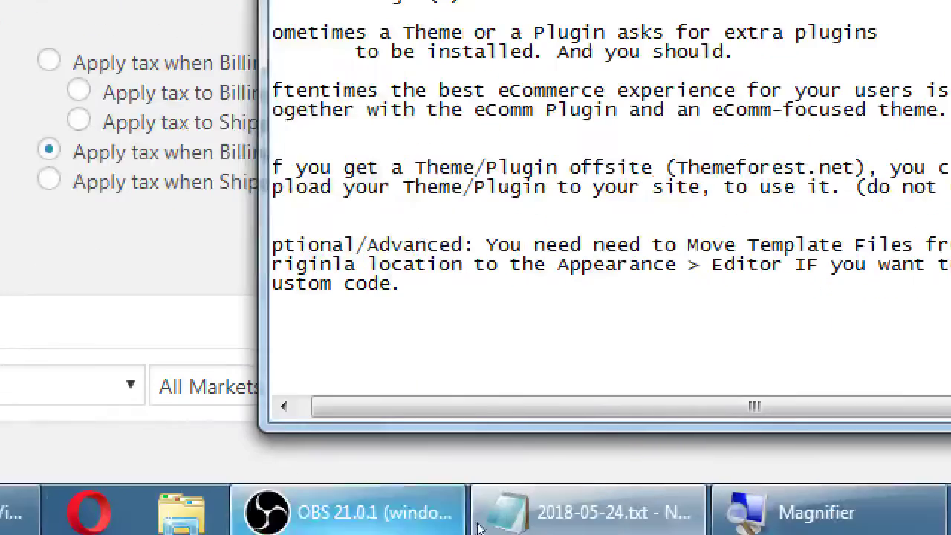
scroll(423, 475, "left", 1)
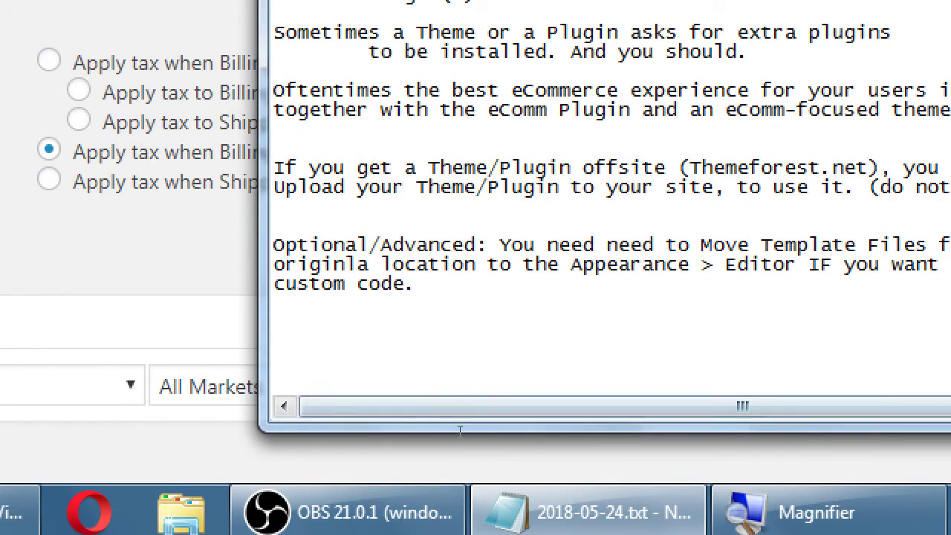
key("End")
key("Return")
key("Return")
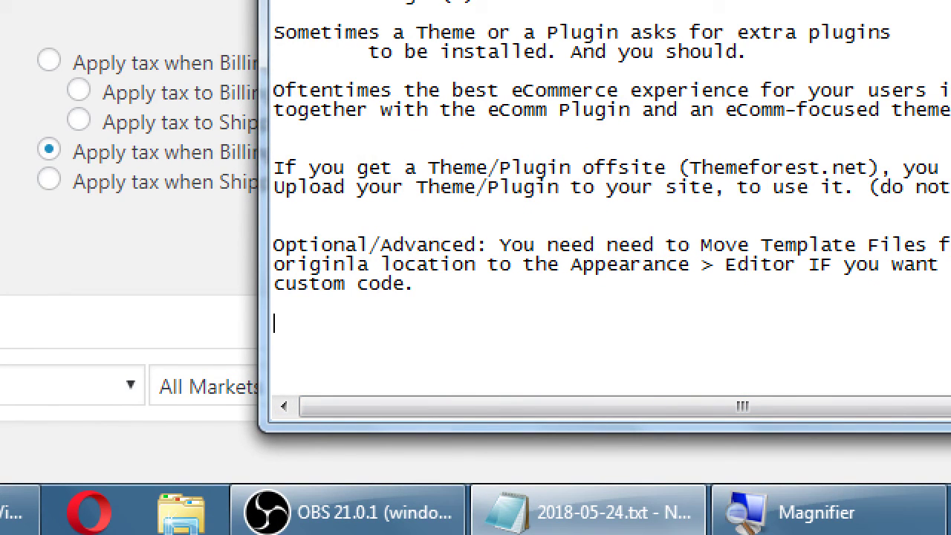
type("Advice:")
- Add the indented line "Sale to the ultimate consumer" under the Advice heading
key("Return")
key("Tab")
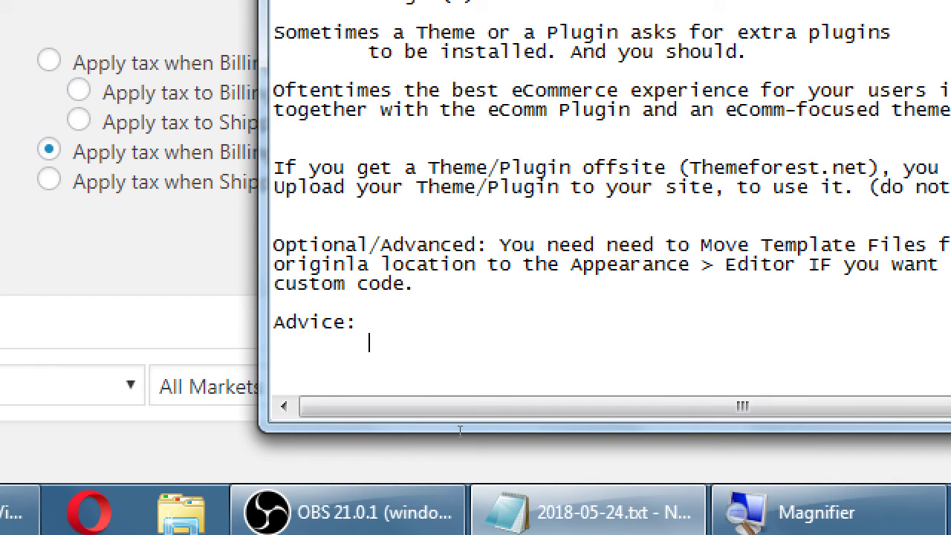
type("Sale to the ultimate")
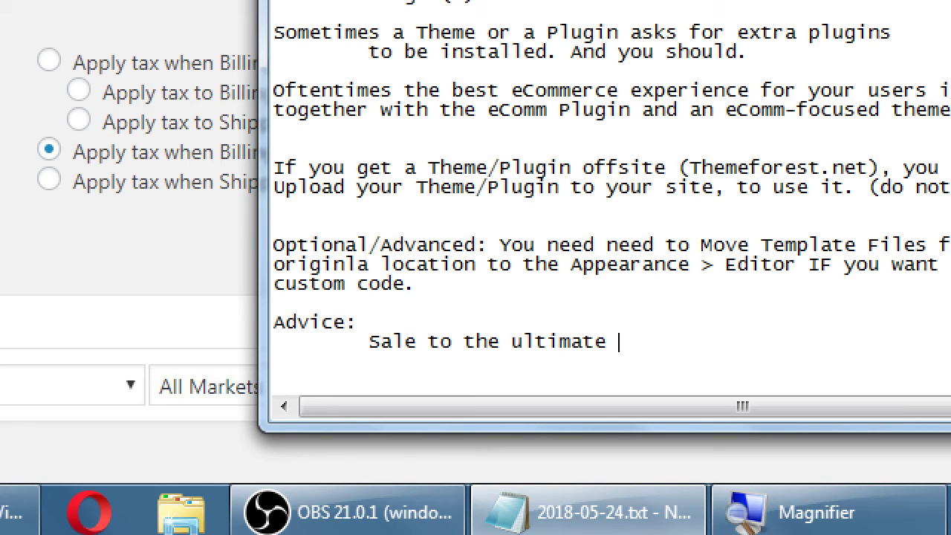
type(" consumer")
key("BackSpace")
key("BackSpace")
type("mer")
- Add a second indented advice line reading "Seller is responsible for collecting/paying tax to jurisdication"
key("Return")
key("Tab")
type("Seller is responsible for collecting/paying tax")
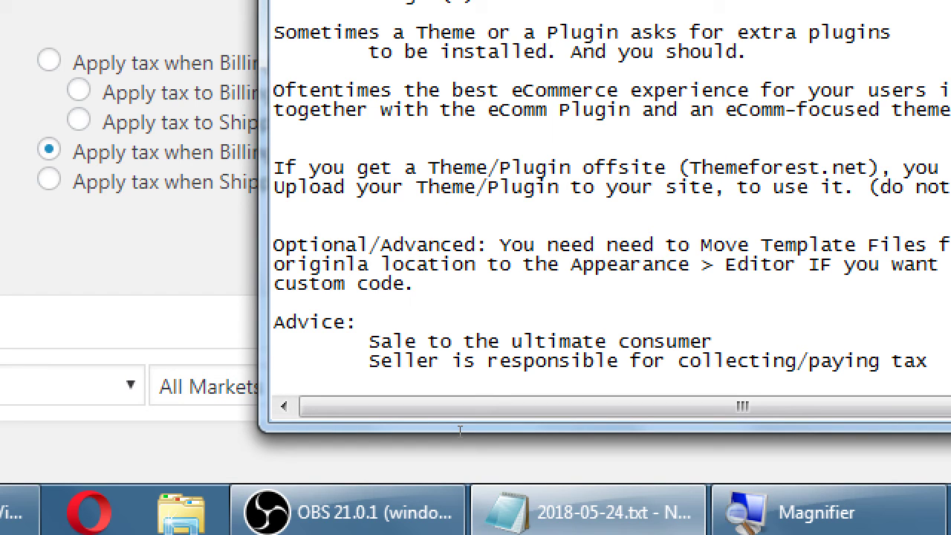
type(" to jurisdic")
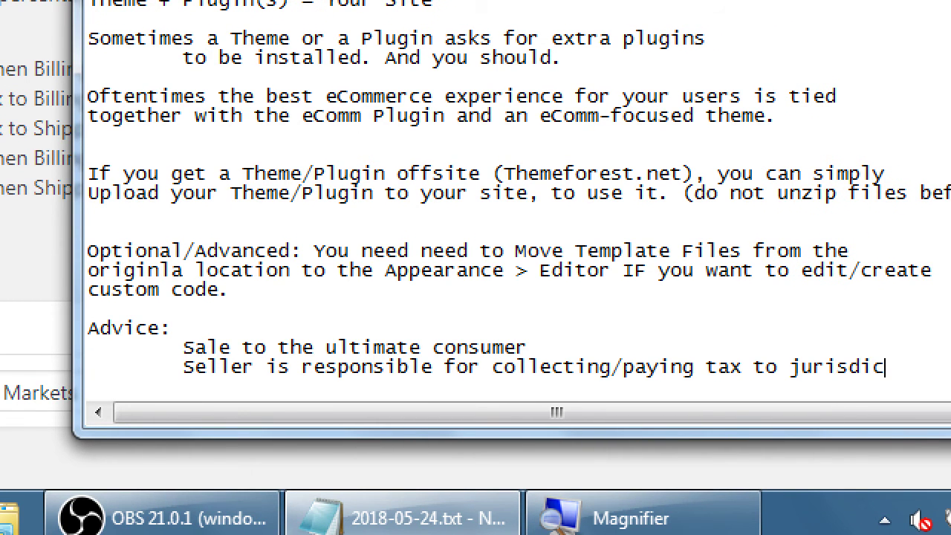
type("ation")
- Add a third indented advice line reading "Simplest way: tax inclusive + add total sales + apply tax rate"
key("Return")
key("Tab")
type("Simplest way: tax inclusive")
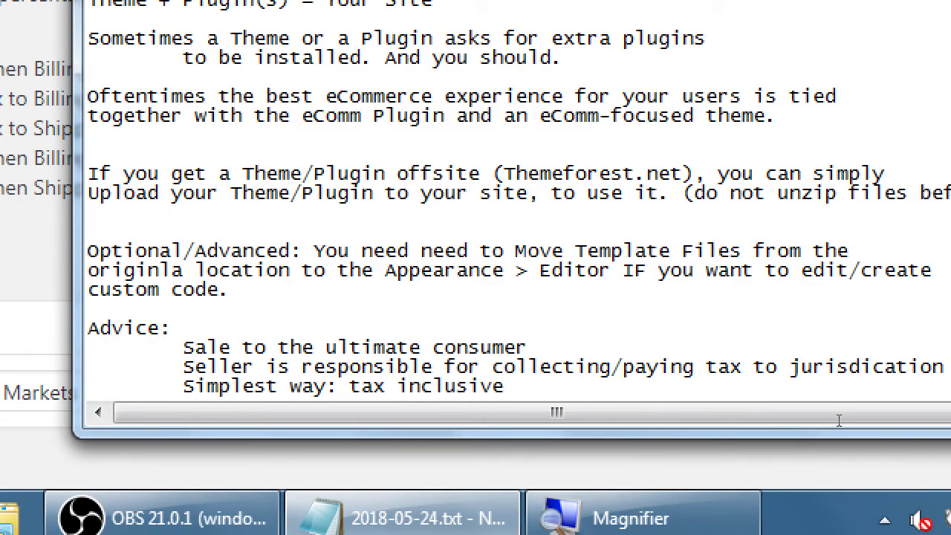
type(" +")
type("add total sales")
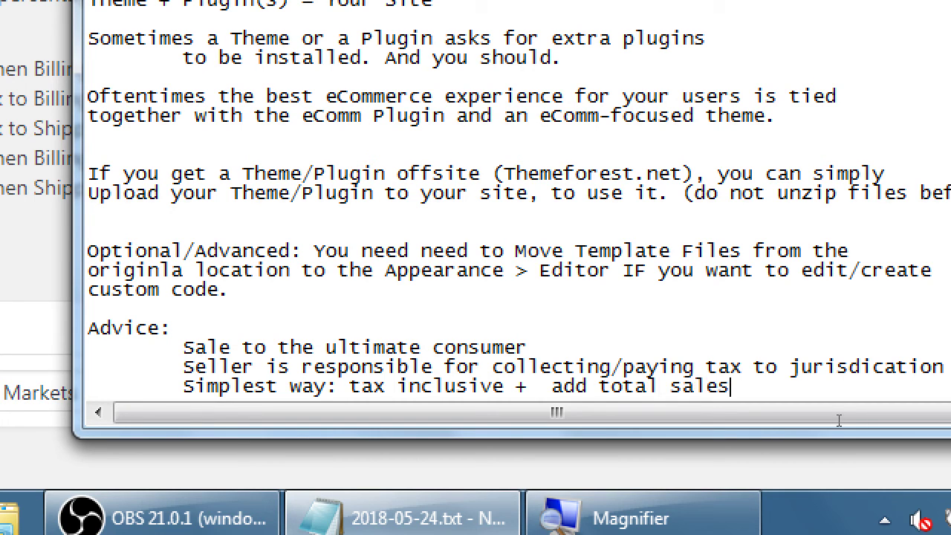
type(" +")
type("apply tax rate")
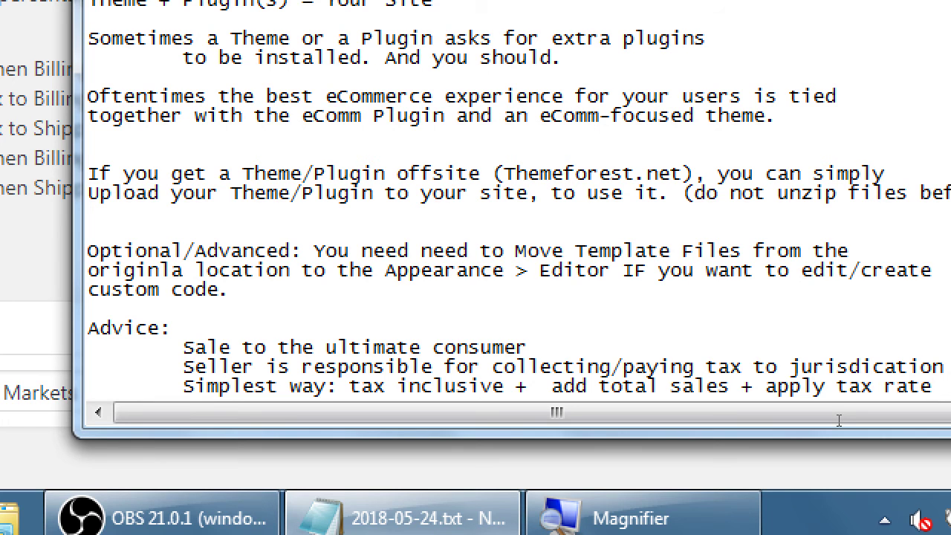
- Continue the simplest-way advice on a deeper-indented line with "based on where you're selling from + then pay that"
key("Return")
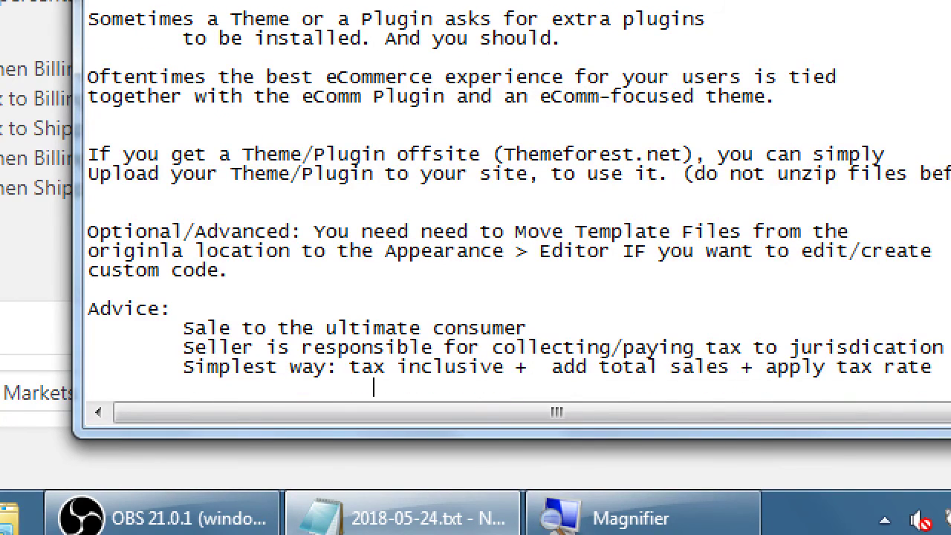
key("Return")
key("Tab")
key("Tab")
key("Tab")
type("based on where you")
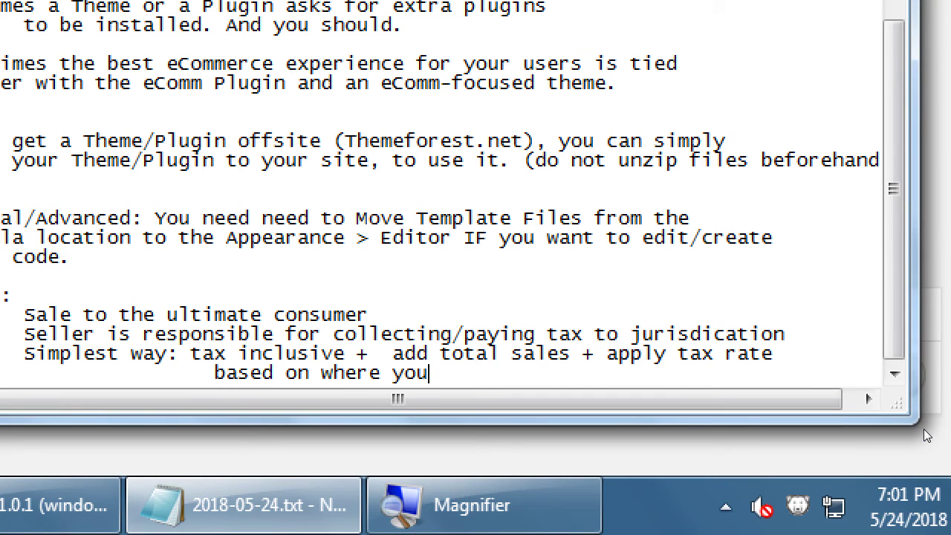
type("'re selling from")
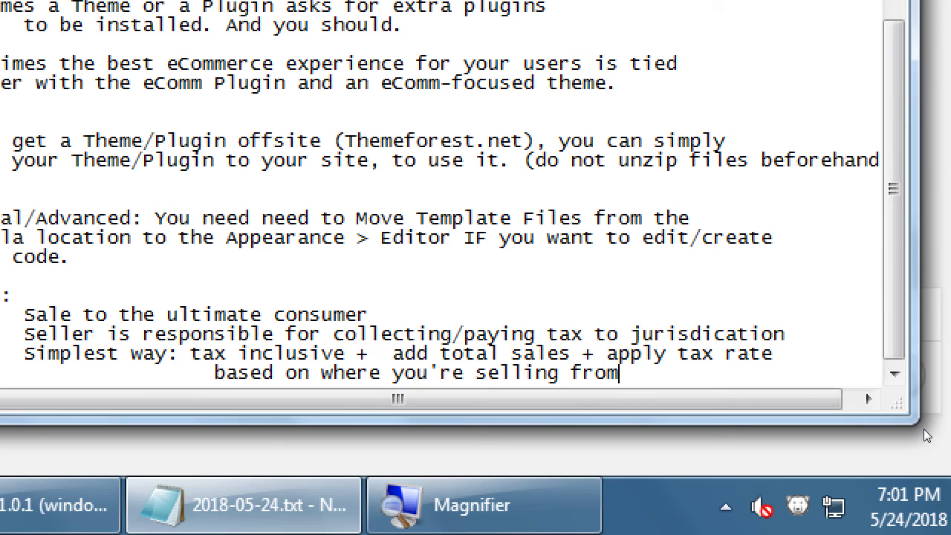
type(" + then pay that")
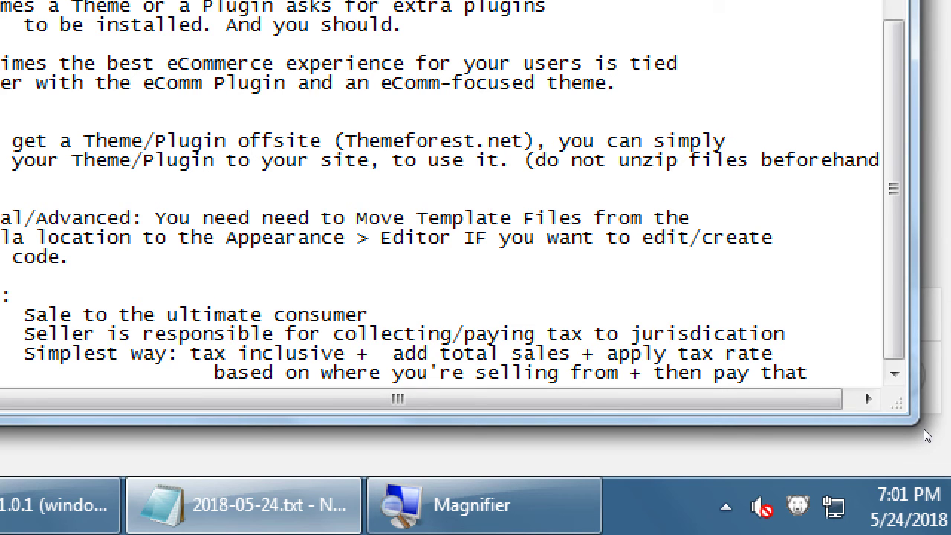
type(" April 14")
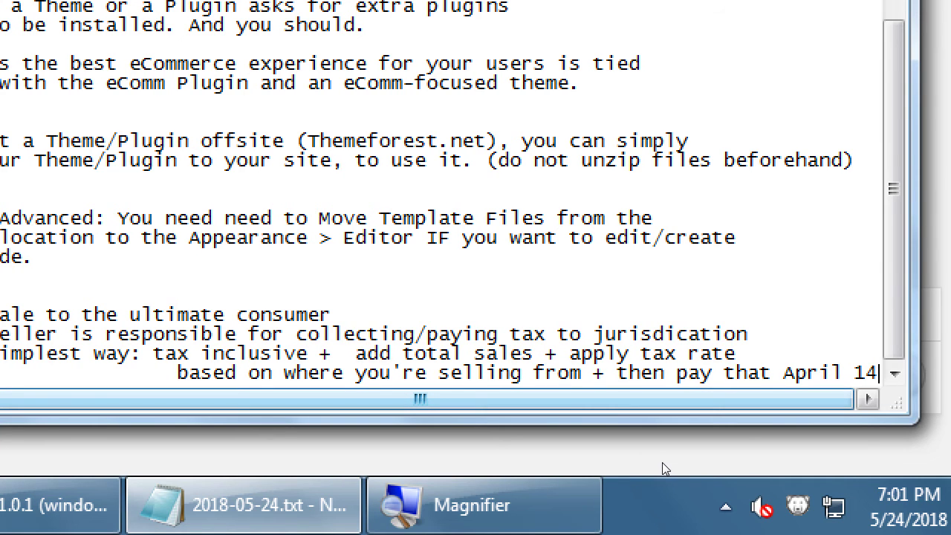
key("BackSpace")
key("BackSpace")
key("BackSpace")
key("BackSpace")
key("BackSpace")
key("BackSpace")
key("BackSpace")
key("BackSpace")
- Finish the payment line with "monthly/quarterly", then add and highlight the indented line "or talk to your CPA!"
type("monthly/quarterly")
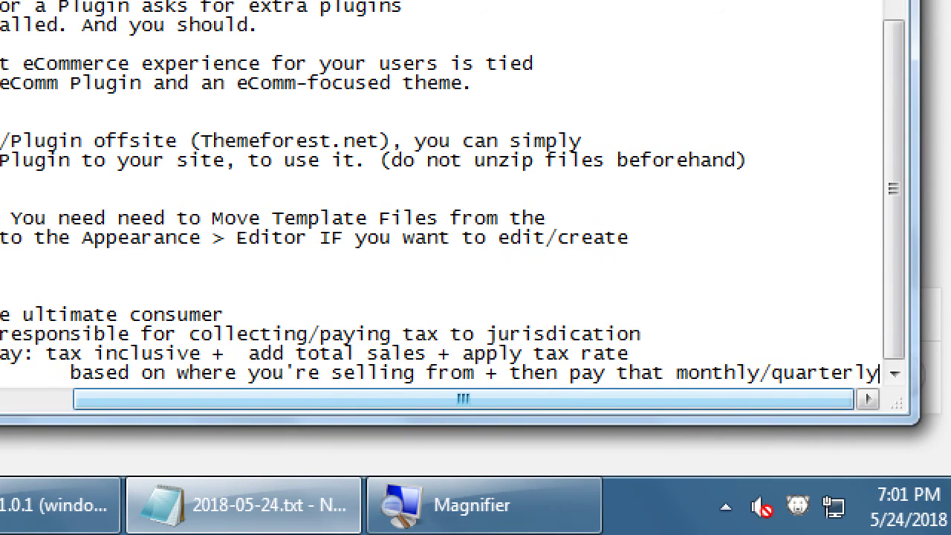
key("Home")
key("Return")
key("Tab")
type("or talk to your CPA!")
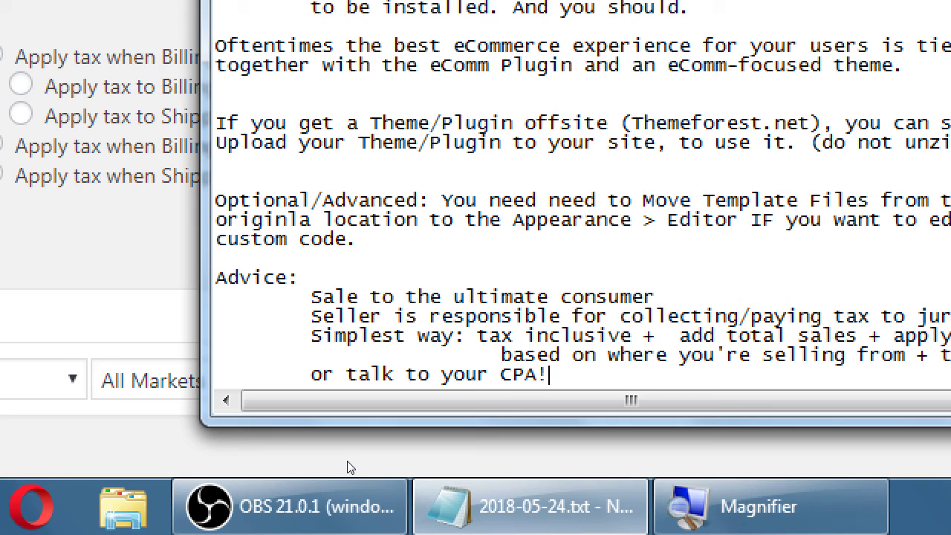
key("shift+Home")
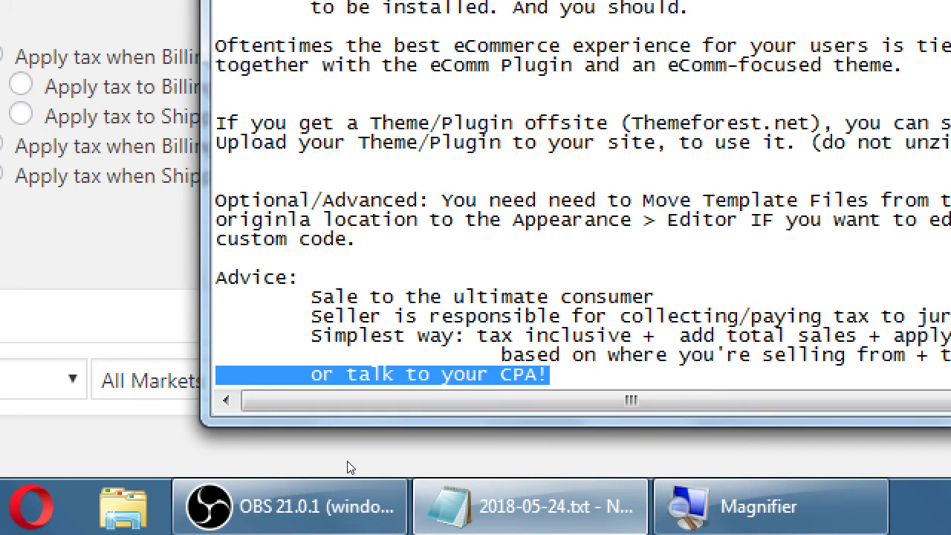
key("super+minus")
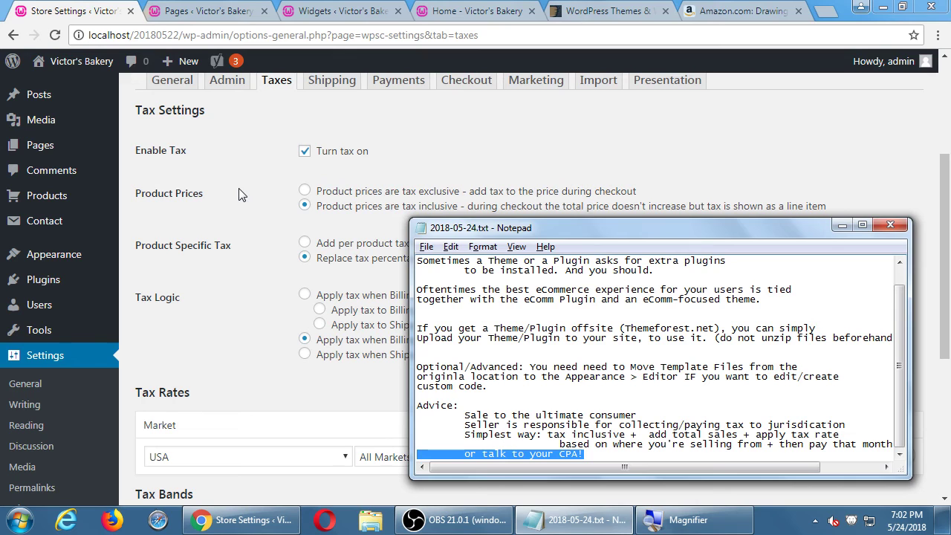
- Add a question mark to the Advice heading and blank lines at the end of the notes
left_click(455, 407)
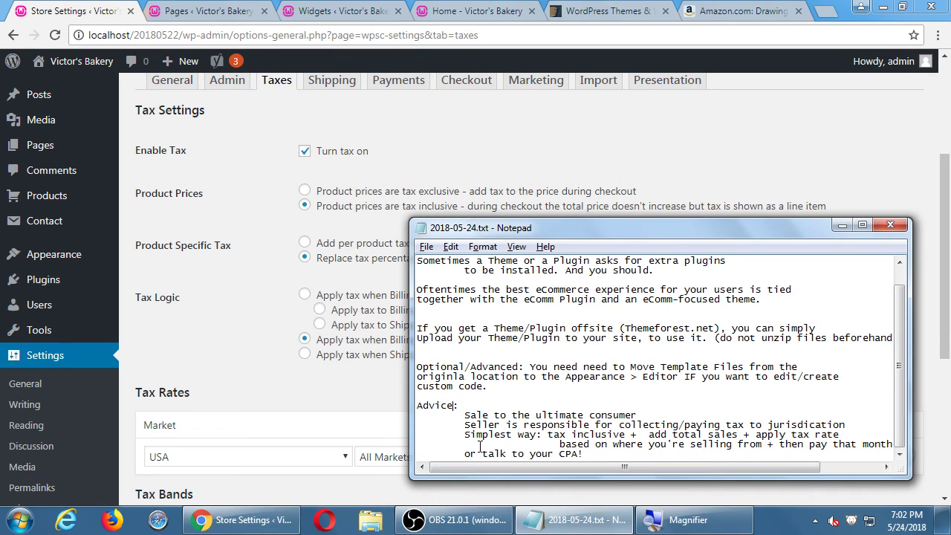
type("?")
key("Return")
key("Return")
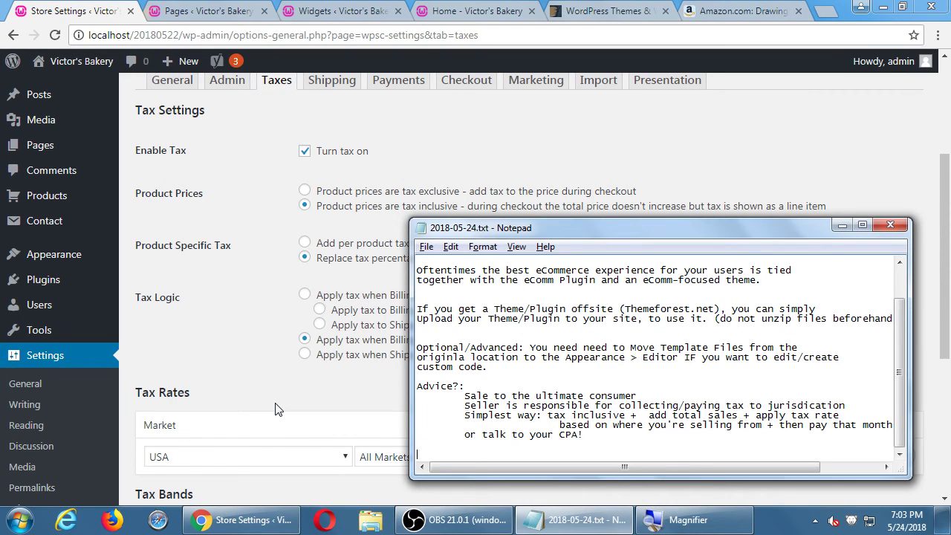
- Switch back to the store's tax settings in Chrome and set the USA tax rate to 8%
left_click(111, 7)
scroll(386, 199, "down", 2)
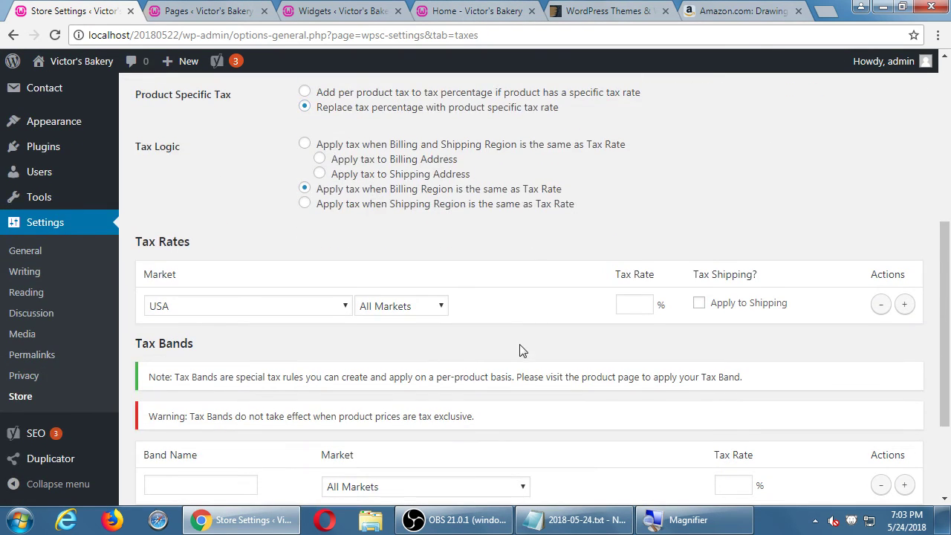
scroll(521, 351, "down", 2)
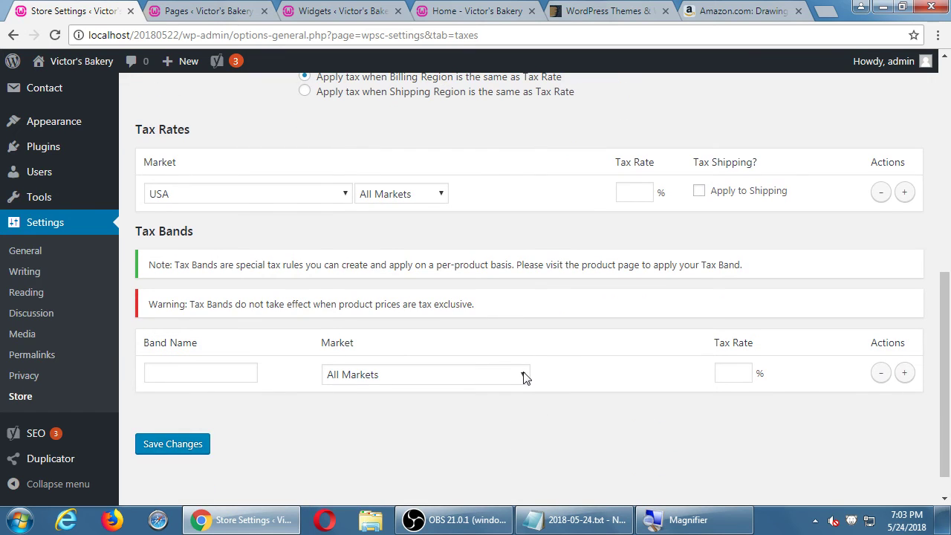
left_click(523, 375)
left_click(621, 445)
double_click(174, 129)
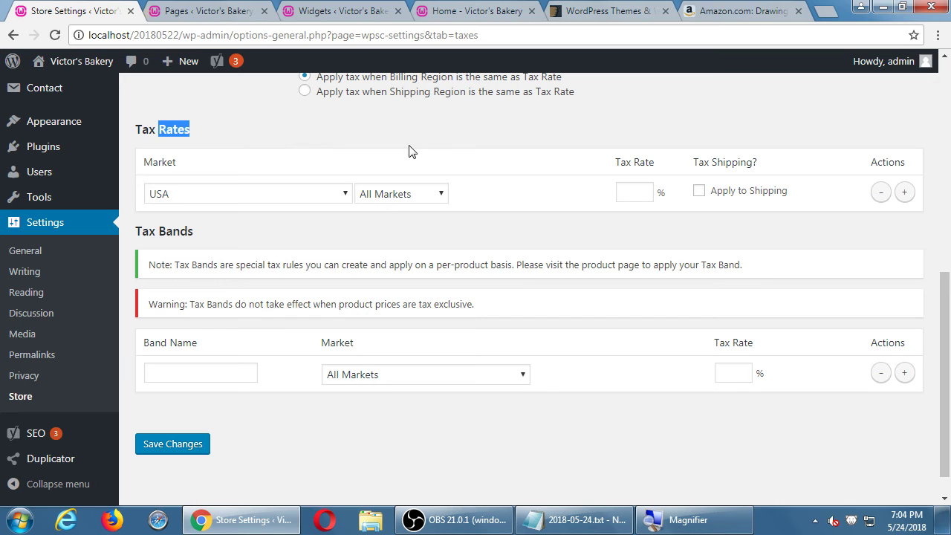
left_click(636, 192)
type("8")
key("Tab")
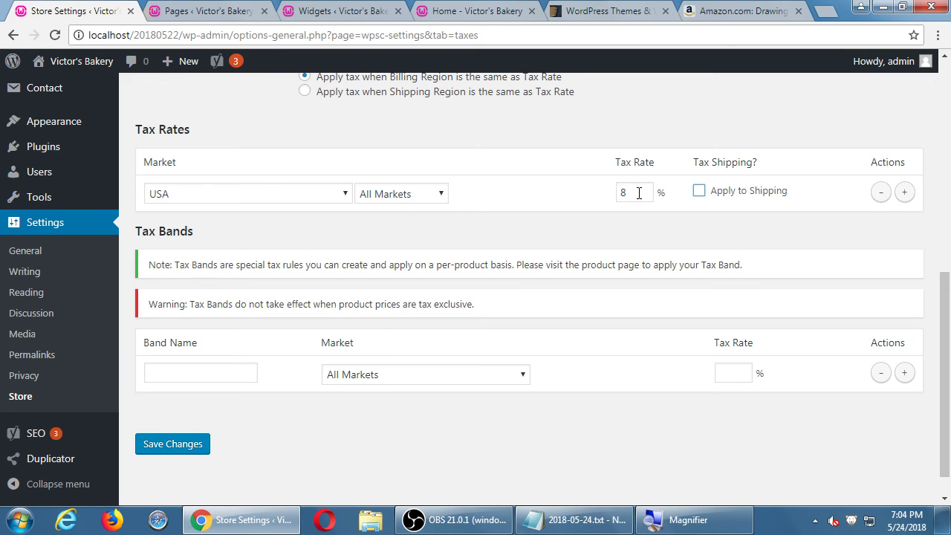
- Add a tax rate for the Mexico market and set it to 8.5%
left_click(902, 191)
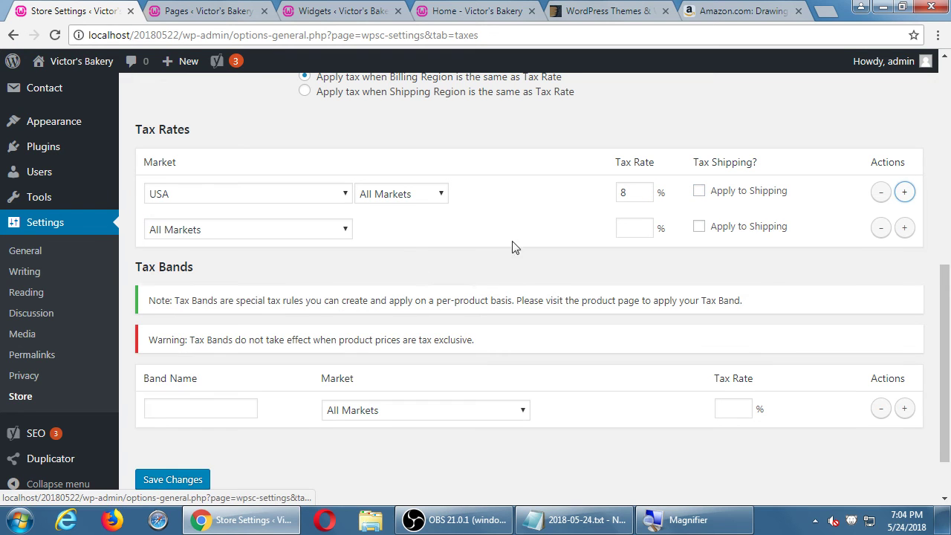
left_click(345, 230)
key("m")
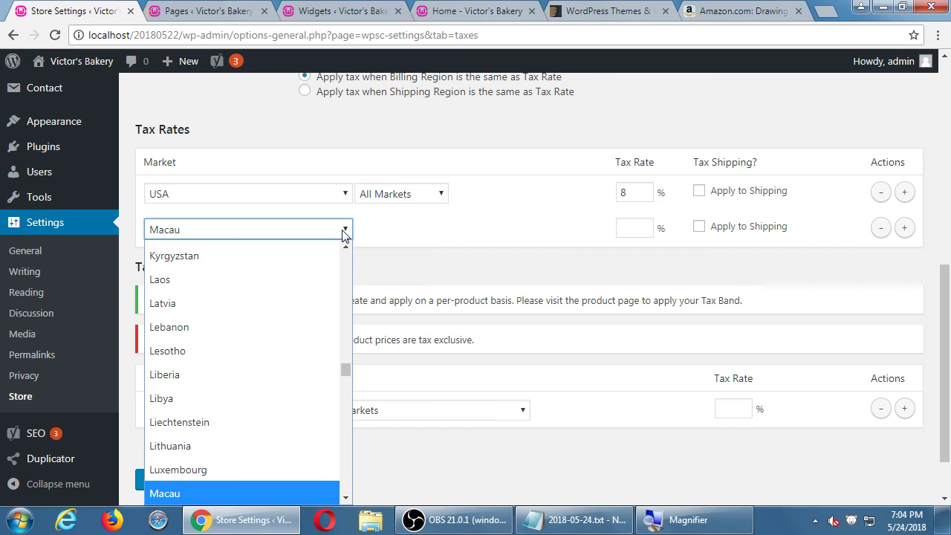
scroll(245, 321, "down", 3)
scroll(243, 334, "down", 1)
scroll(239, 366, "down", 1)
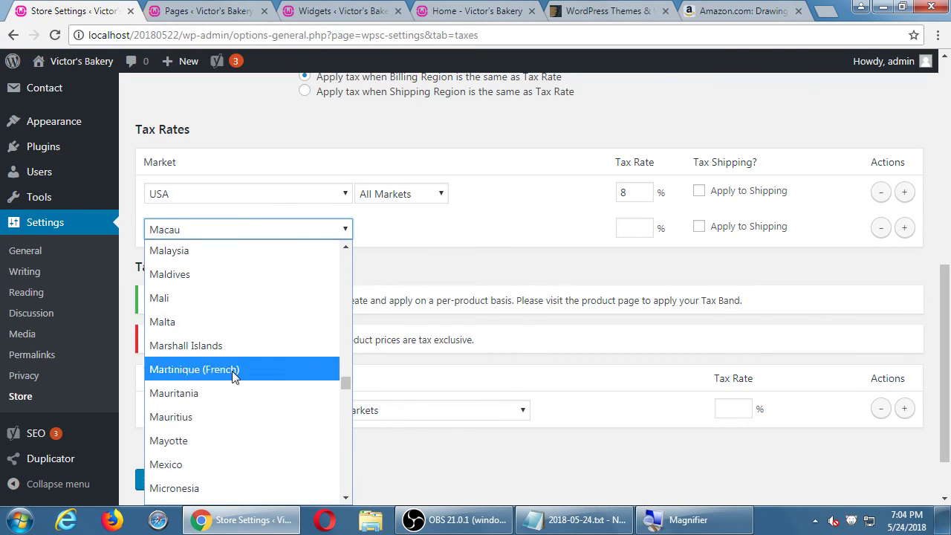
left_click(197, 456)
left_click(623, 227)
type("8.5")
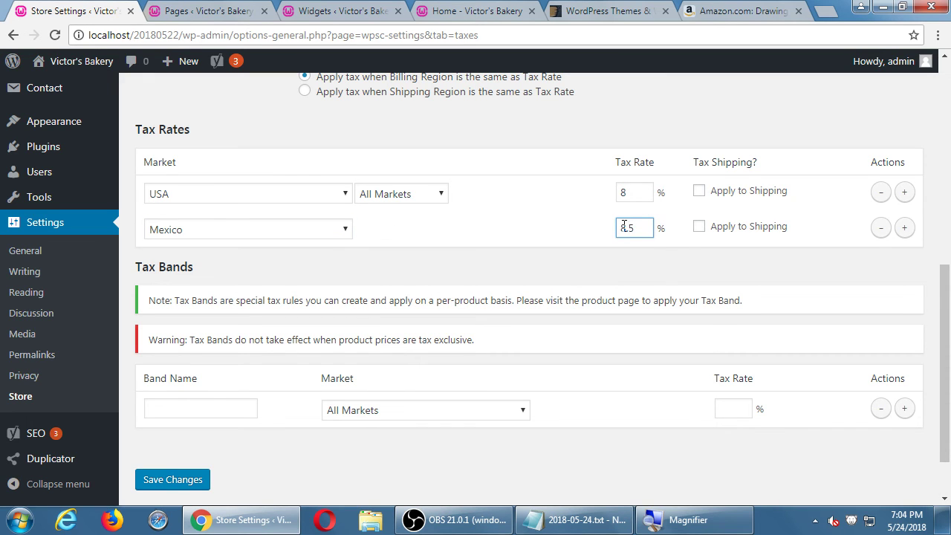
- Add a tax rate for the Canada market and set it to 9%
left_click(904, 229)
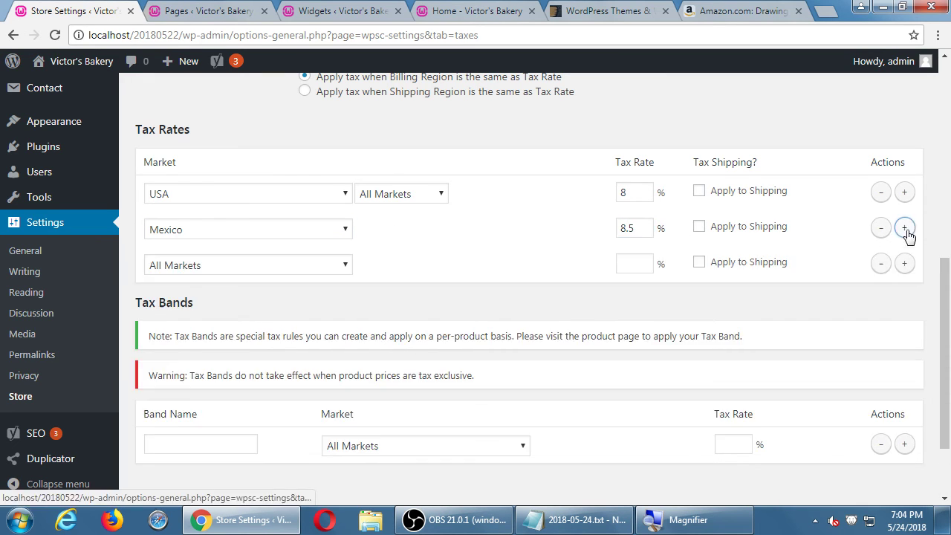
left_click(270, 269)
key("c")
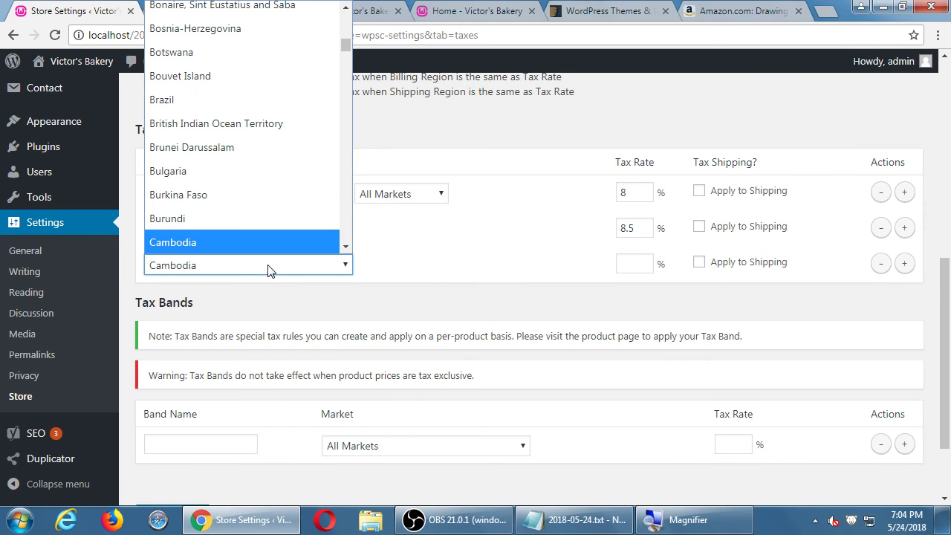
scroll(274, 252, "down", 3)
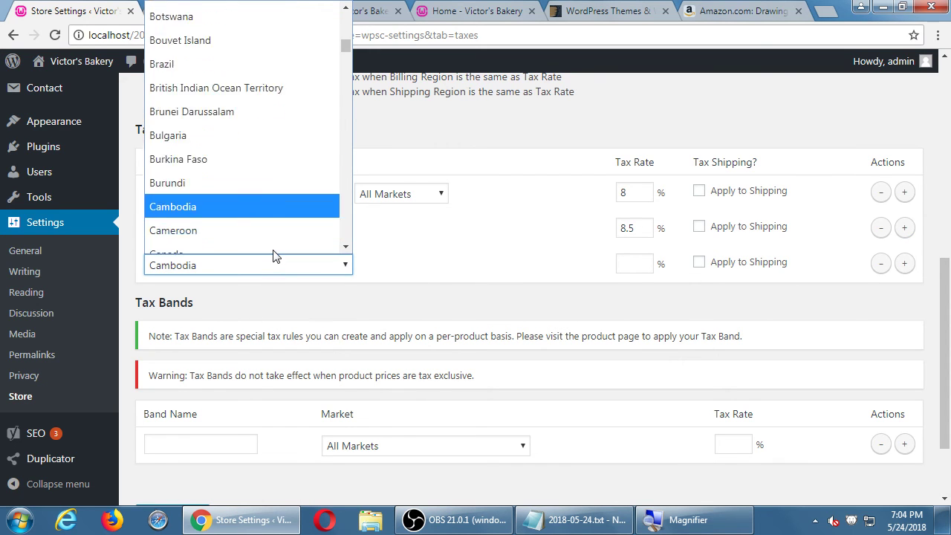
left_click(629, 260)
type("9")
key("Tab")
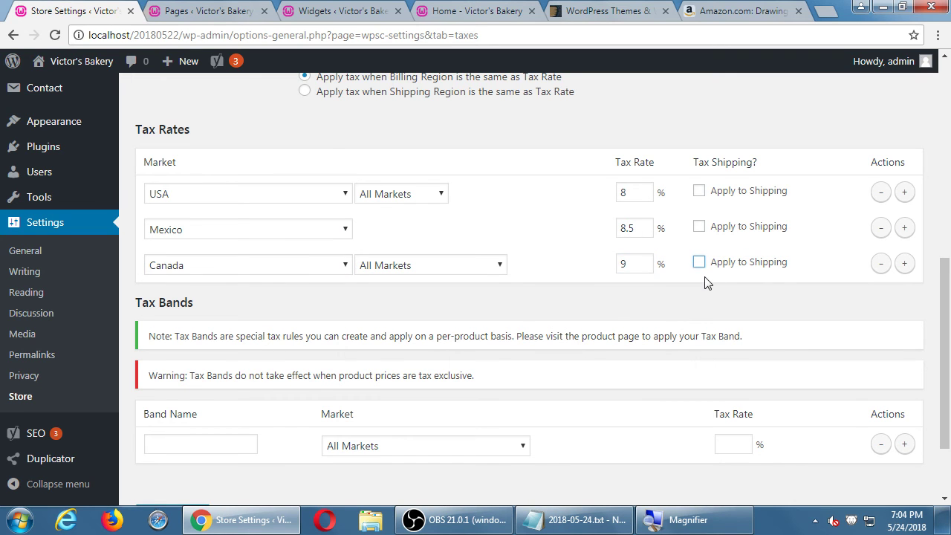
scroll(706, 282, "down", 1)
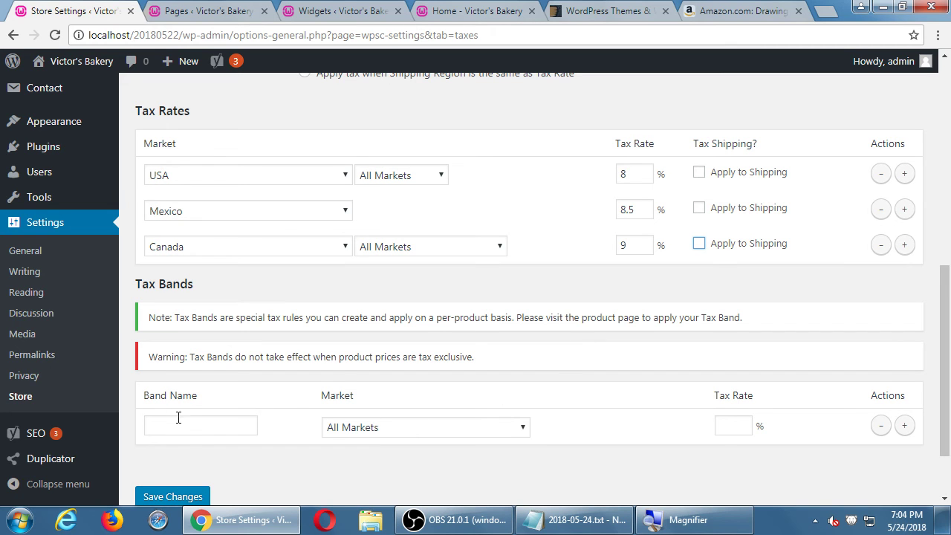
- Save the tax rates, limit the Canada rate to the Nunavut region and save the tax settings again
left_click(170, 495)
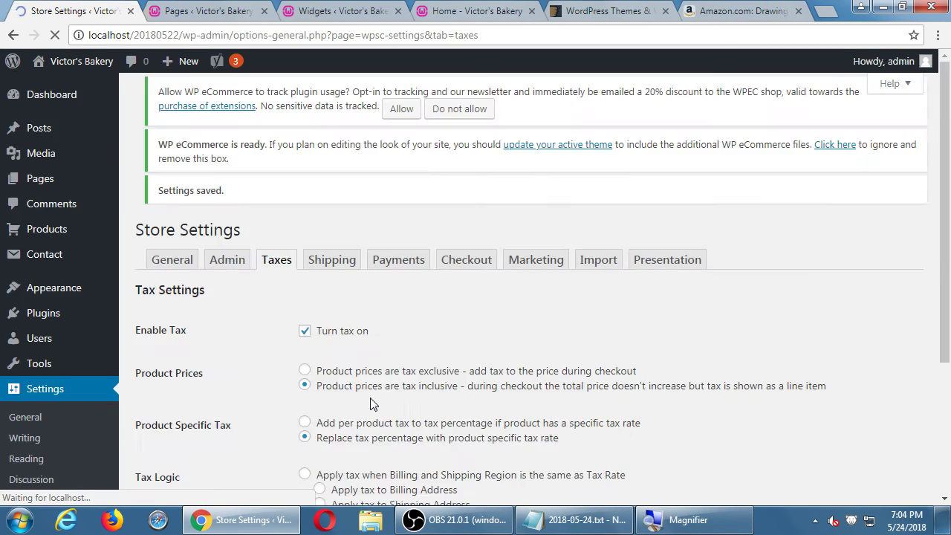
scroll(371, 403, "down", 6)
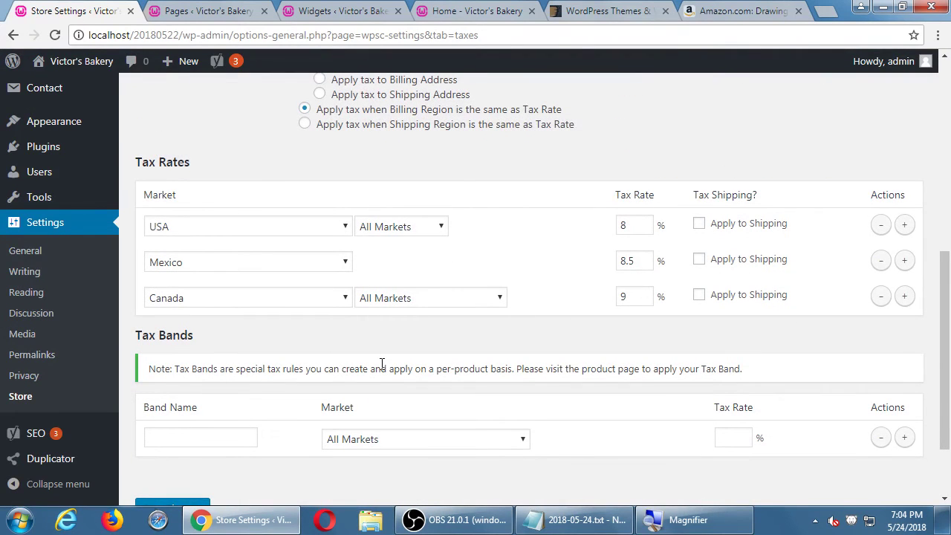
left_click(406, 301)
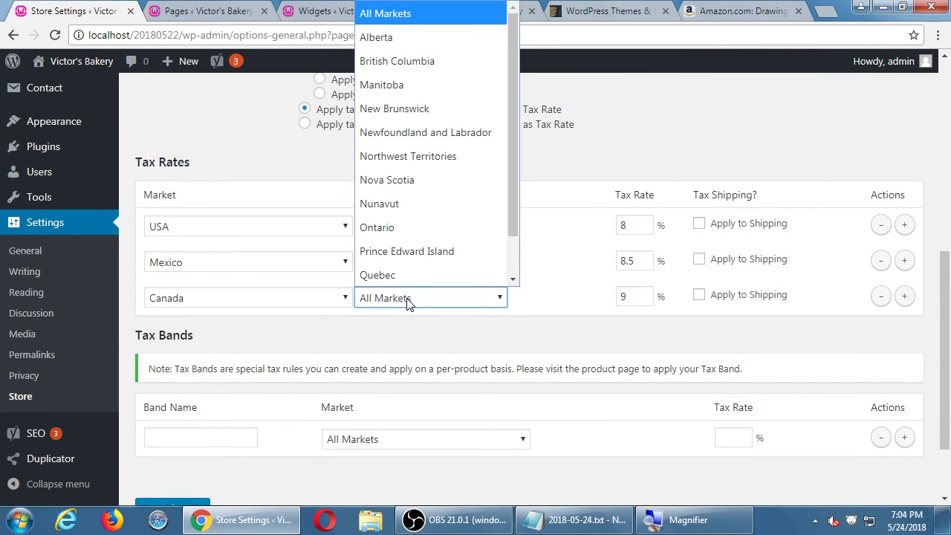
scroll(515, 252, "down", 1)
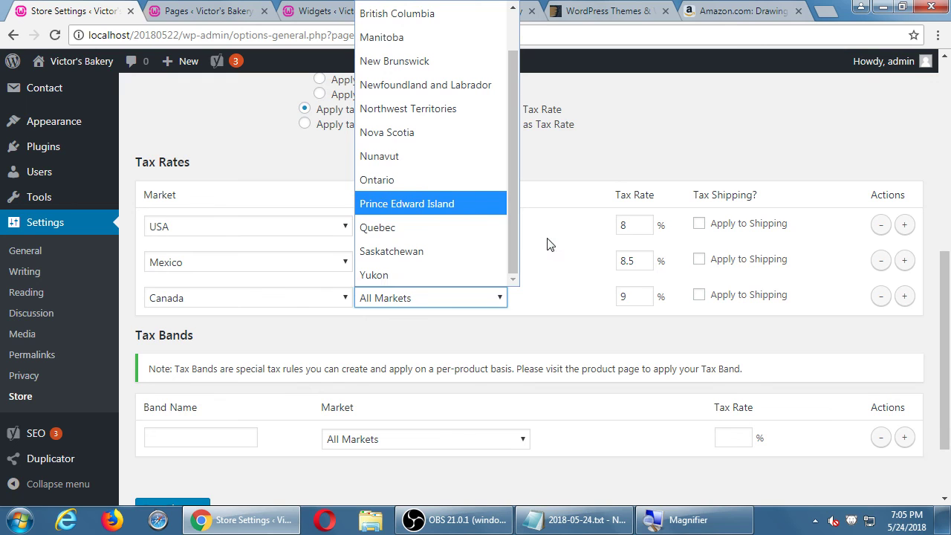
left_click(423, 156)
left_click(513, 176)
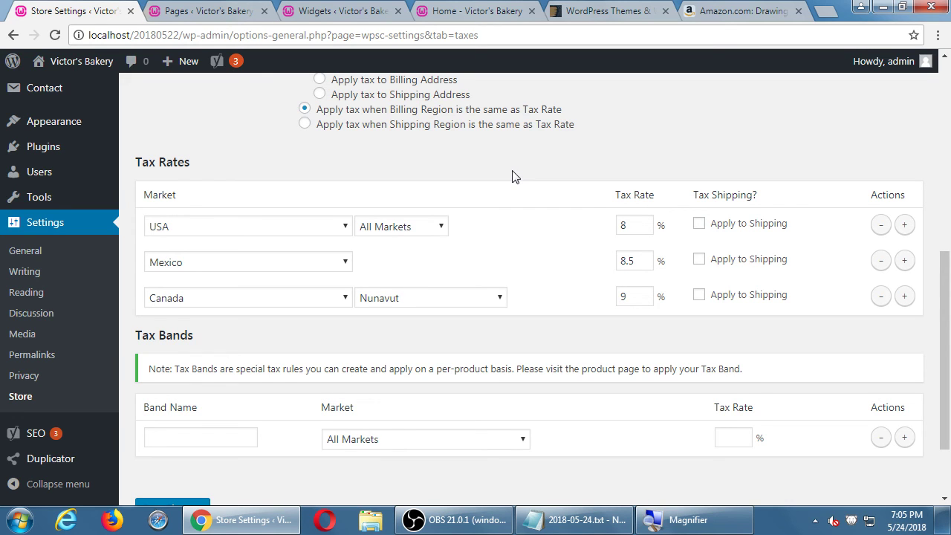
scroll(512, 176, "down", 3)
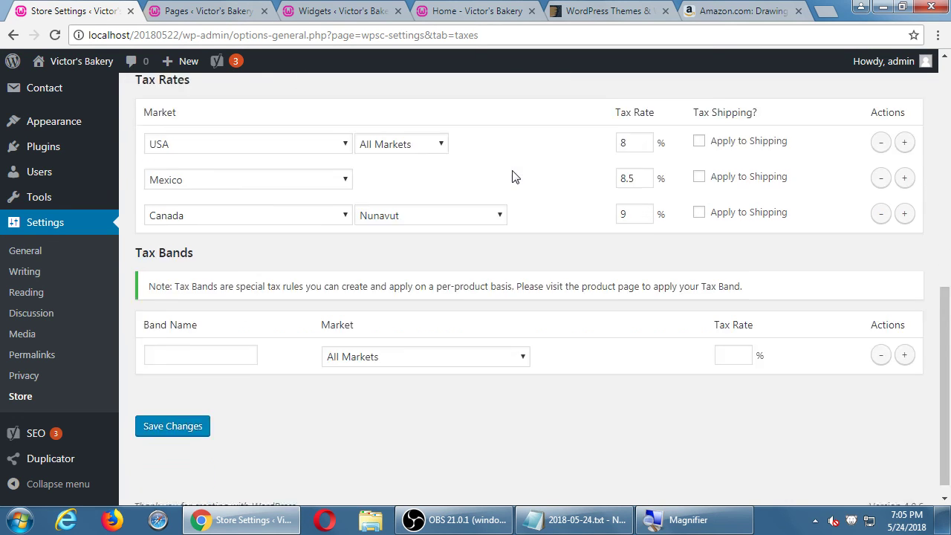
left_click(181, 412)
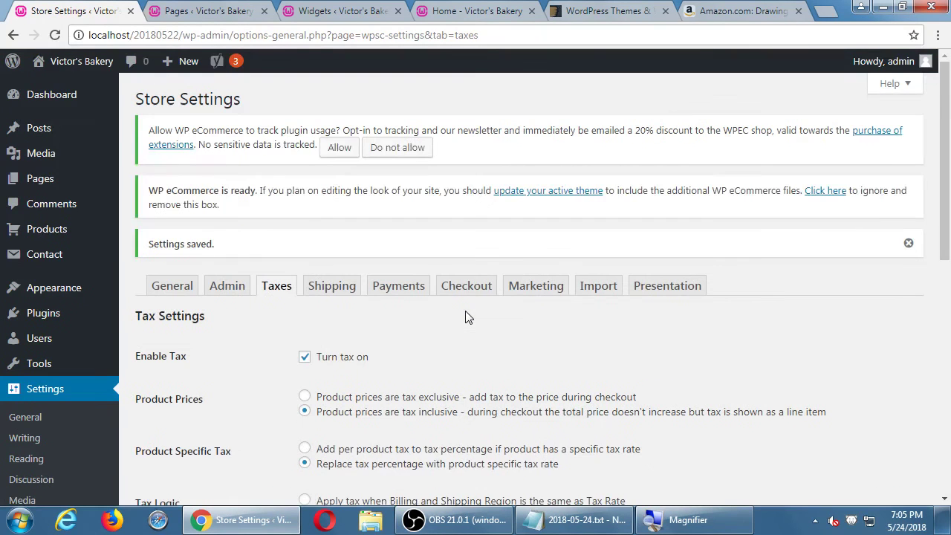
- Review the saved tax options, the per-country tax rates and the tax bands section
scroll(365, 248, "down", 7)
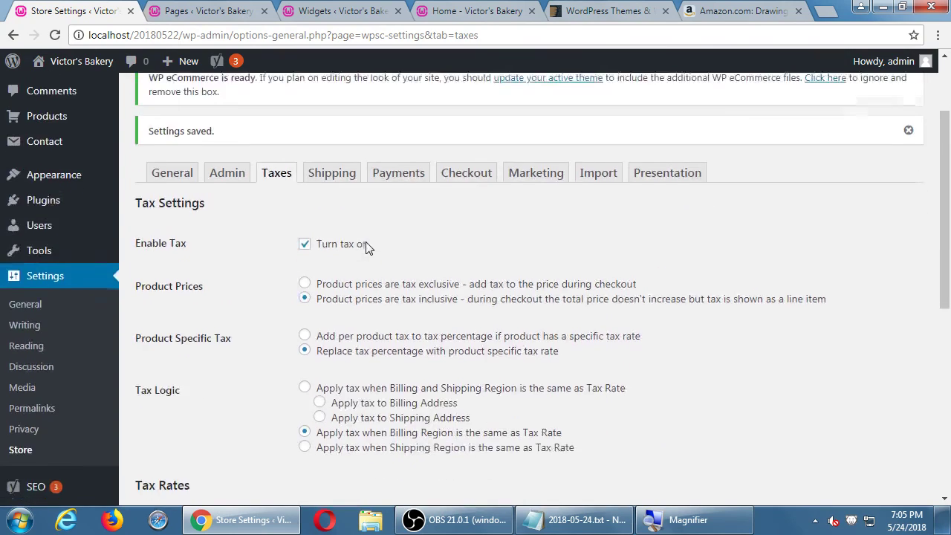
scroll(366, 248, "up", 6)
scroll(365, 248, "up", 1)
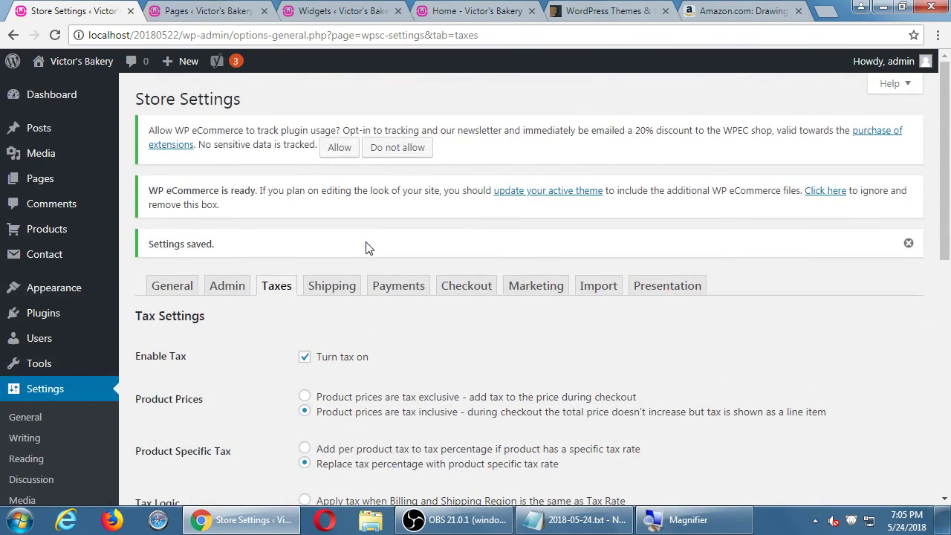
scroll(365, 248, "down", 5)
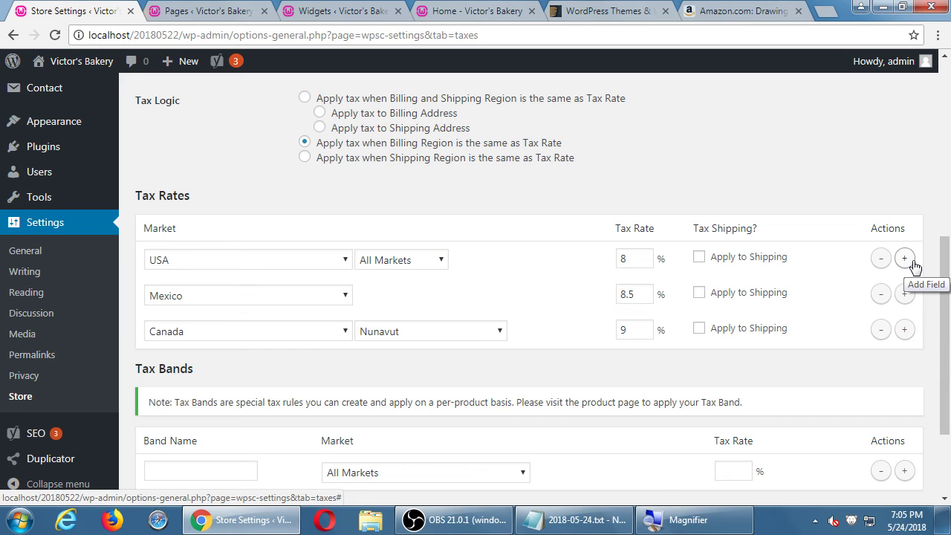
scroll(913, 266, "down", 2)
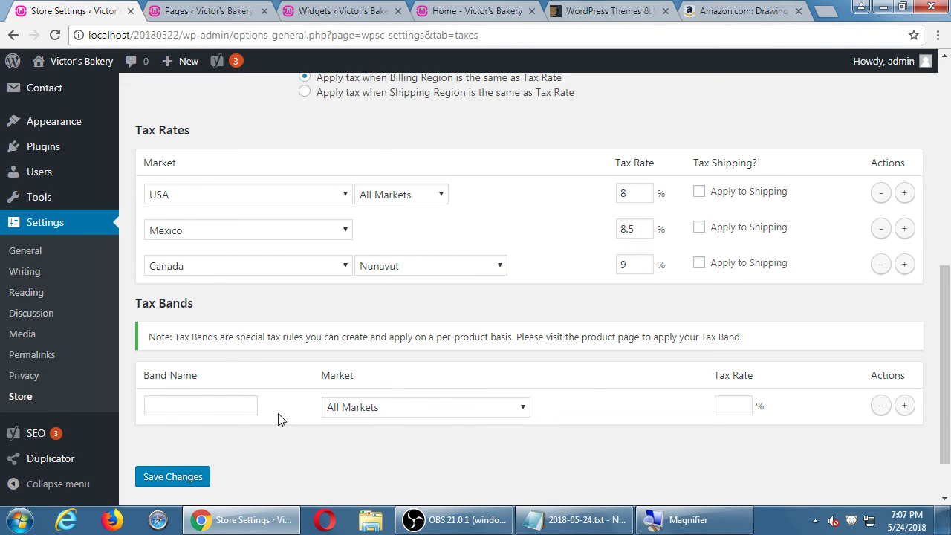
scroll(279, 419, "up", 6)
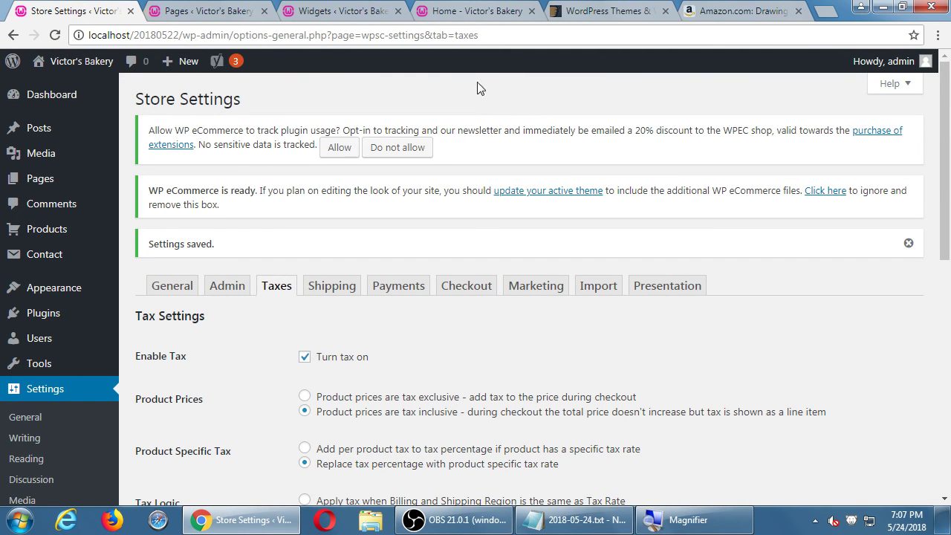
scroll(452, 235, "down", 5)
scroll(446, 233, "up", 5)
- Open the store's shipping settings and enable shipping
left_click(332, 291)
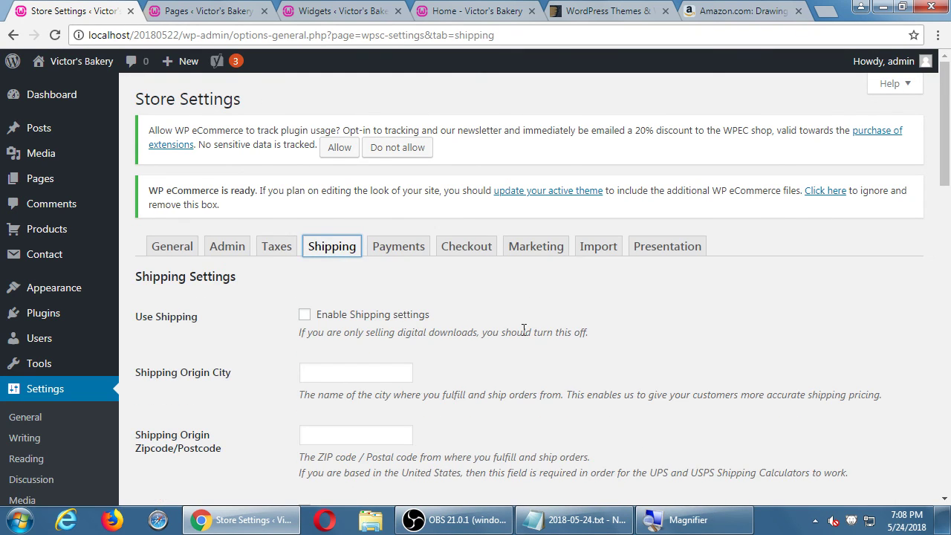
scroll(541, 329, "down", 1)
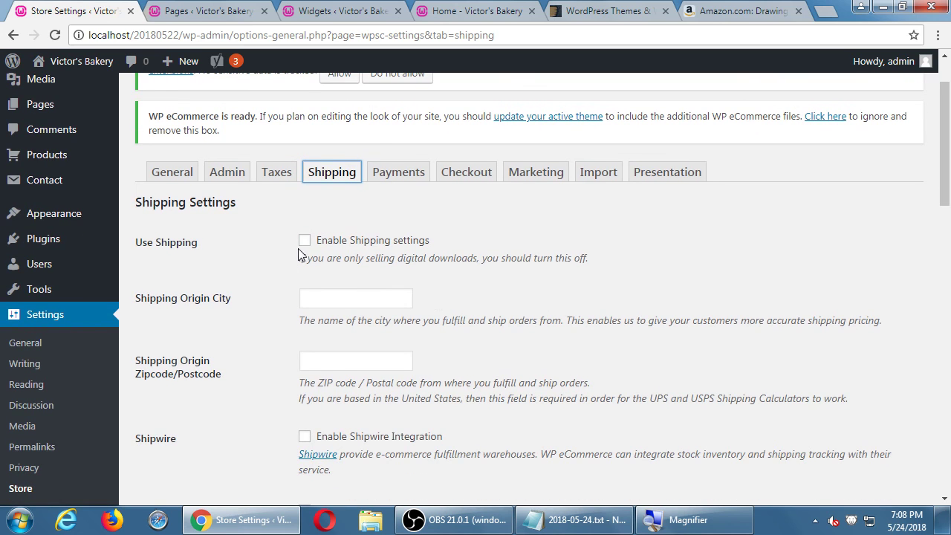
scroll(303, 250, "down", 1)
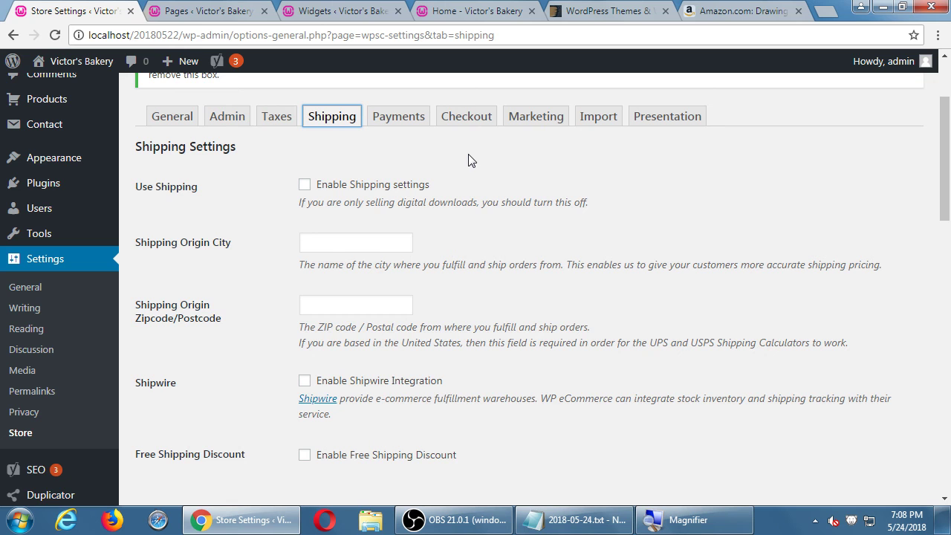
scroll(468, 160, "down", 15)
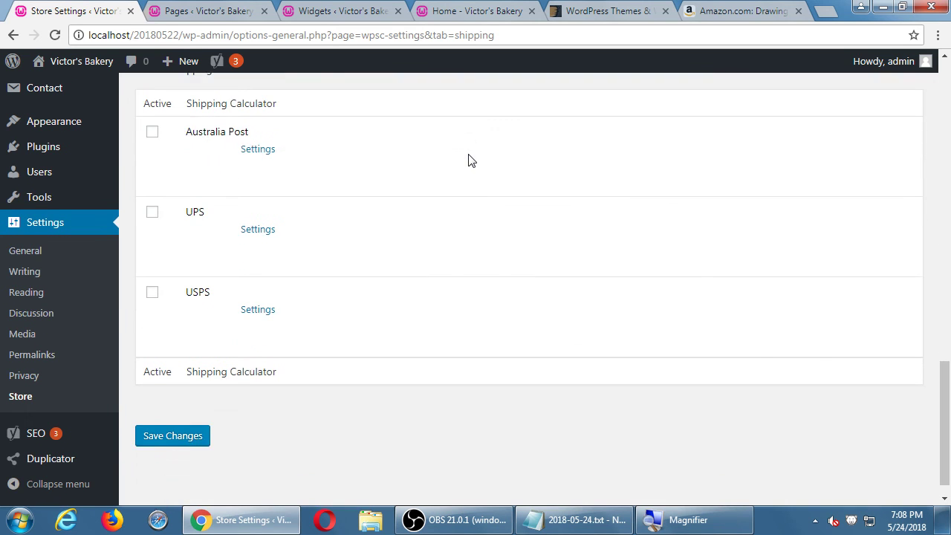
scroll(468, 160, "up", 15)
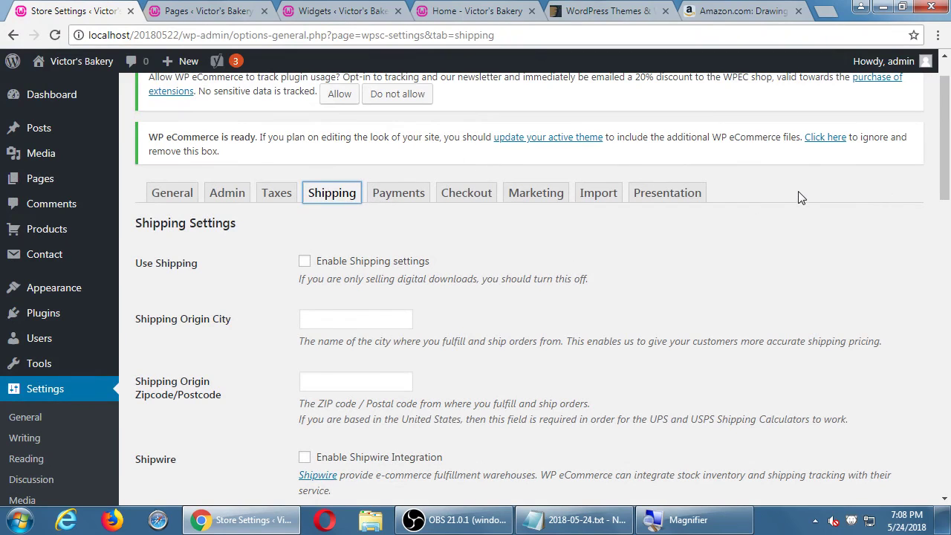
left_click(802, 193)
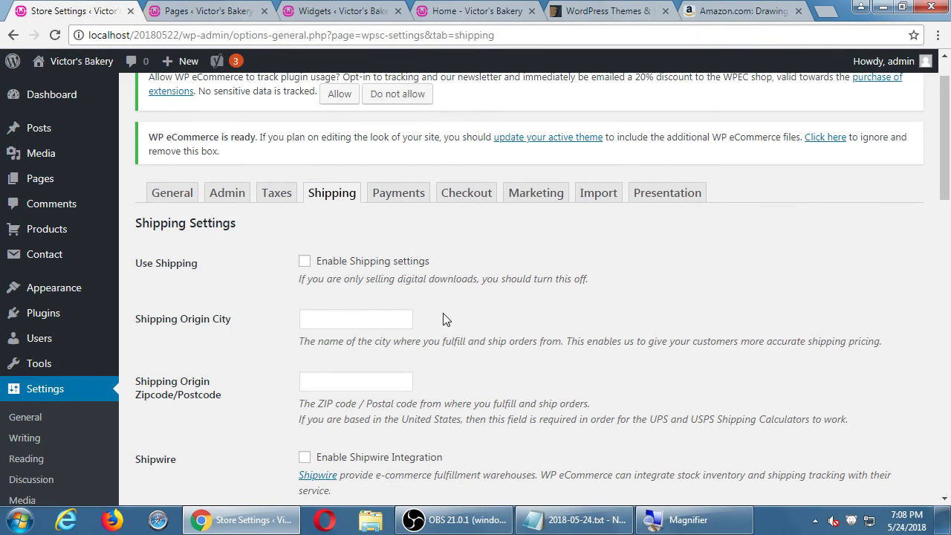
left_click(304, 261)
scroll(196, 282, "down", 1)
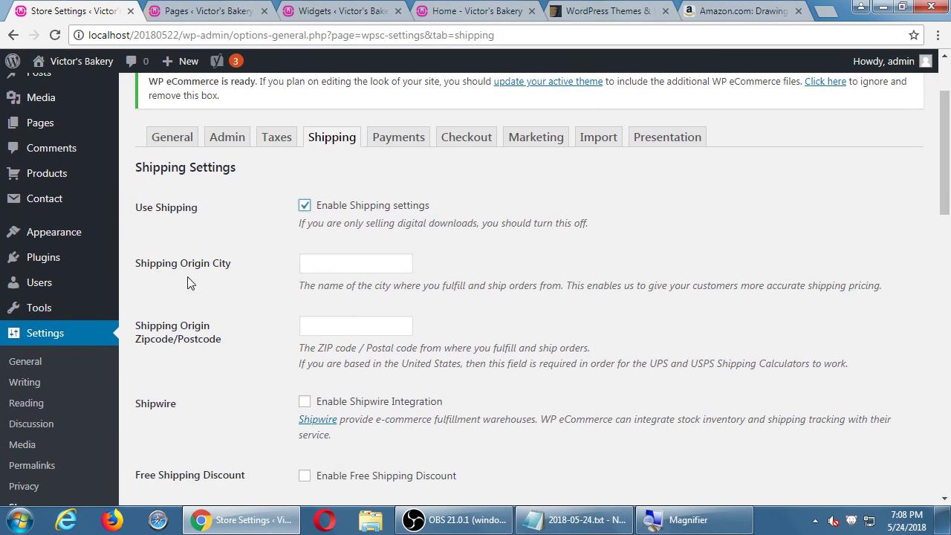
- Set the shipping origin city to San Diego and the origin ZIP code to 91921
left_click(352, 265)
type("San Diego")
key("Tab")
type("912")
key("BackSpace")
type("921")
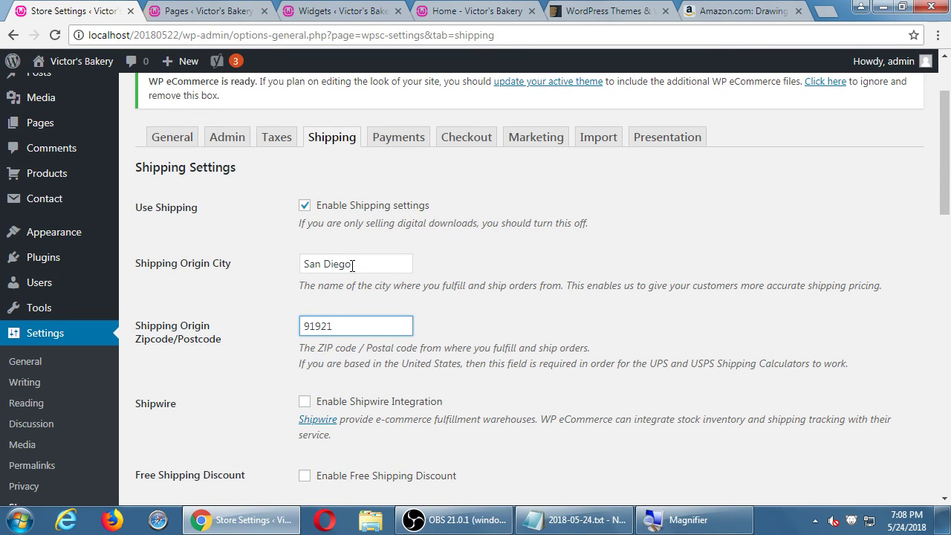
- Enable the free shipping discount for sales over or equal to $55.55
scroll(352, 265, "down", 1)
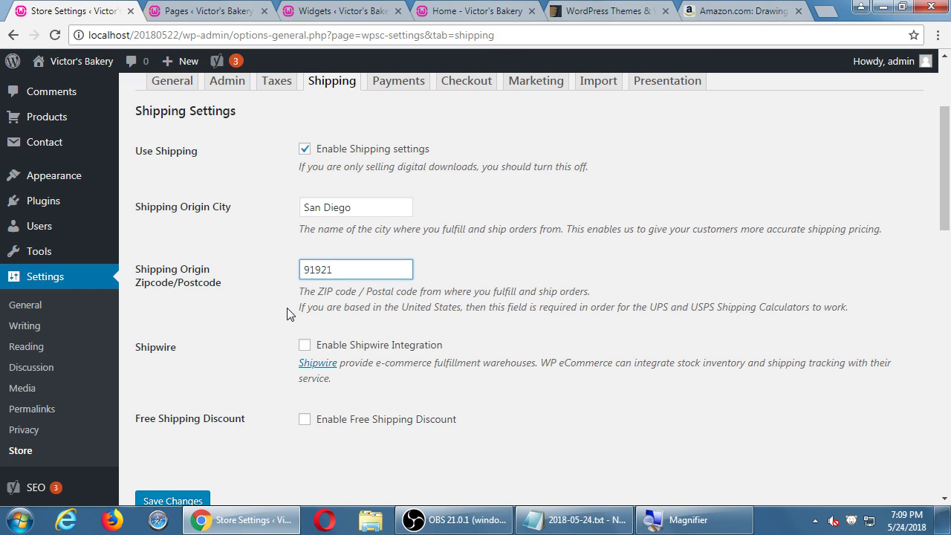
left_click(306, 421)
scroll(364, 431, "down", 2)
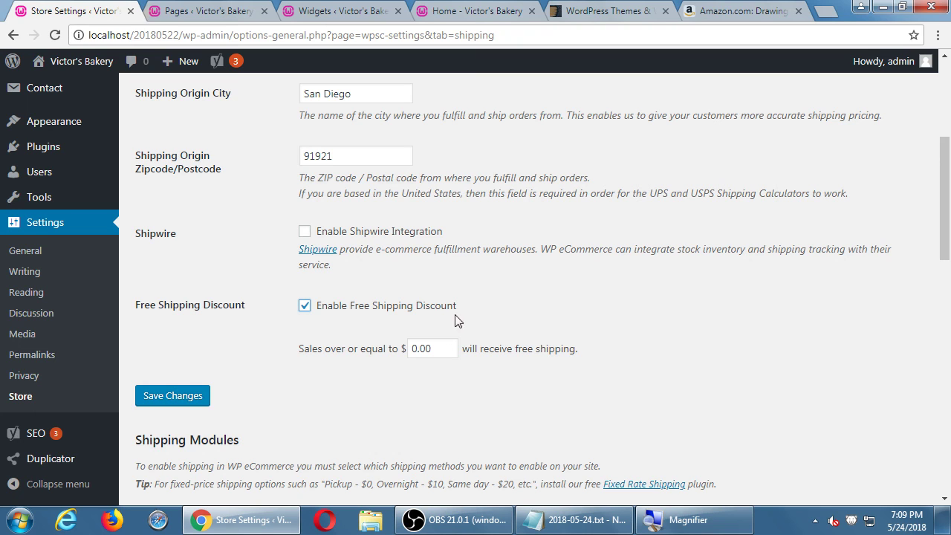
left_click_drag(447, 354, 392, 362)
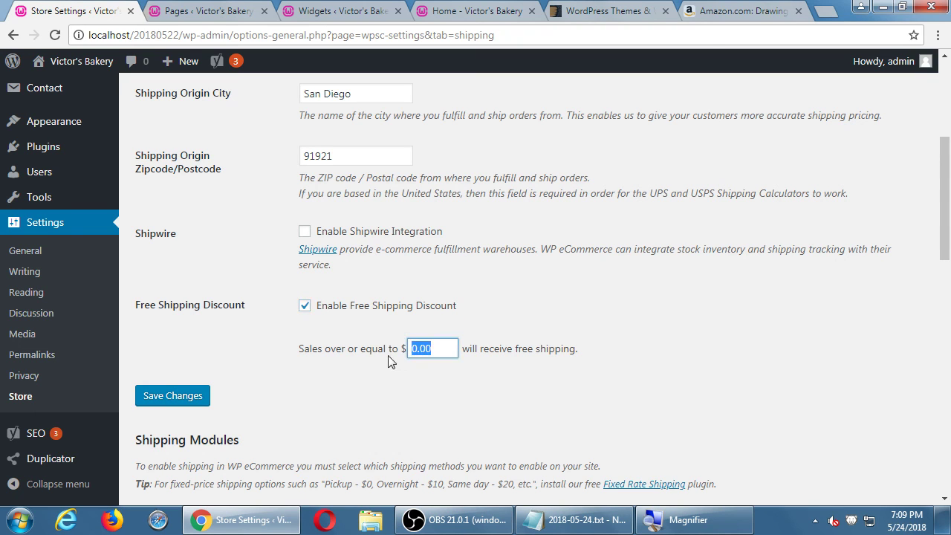
type("55.55")
key("Tab")
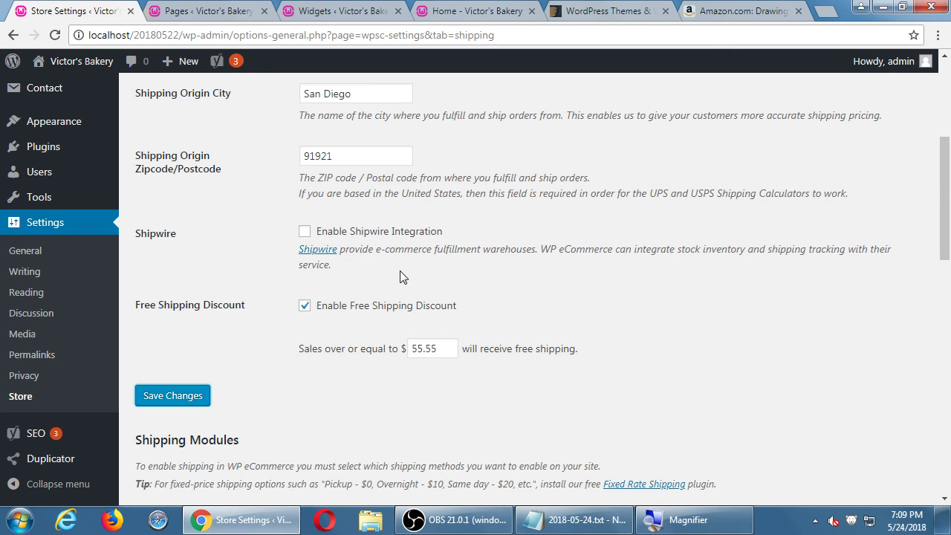
- Look through the internal and external shipping calculators and open the settings of the Flat Rate calculator
scroll(401, 275, "down", 3)
scroll(400, 273, "down", 2)
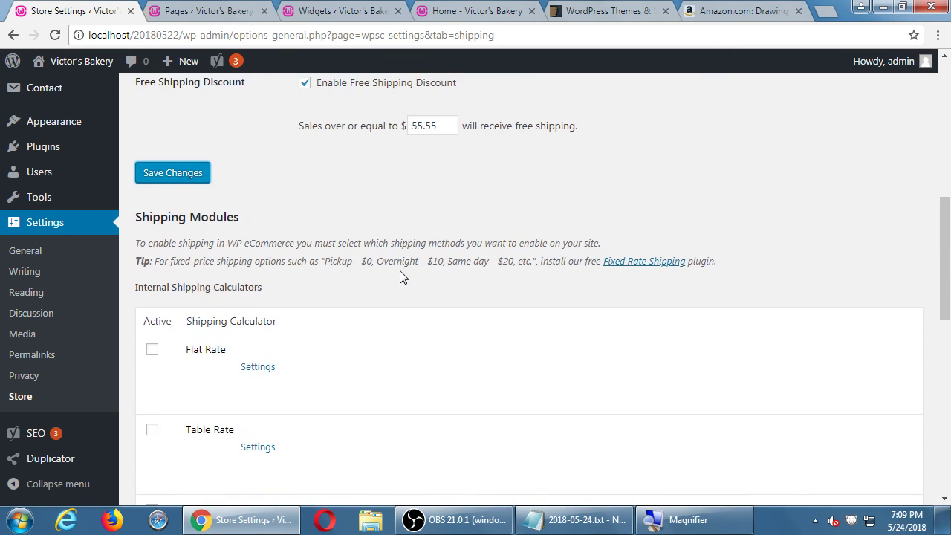
scroll(400, 277, "down", 10)
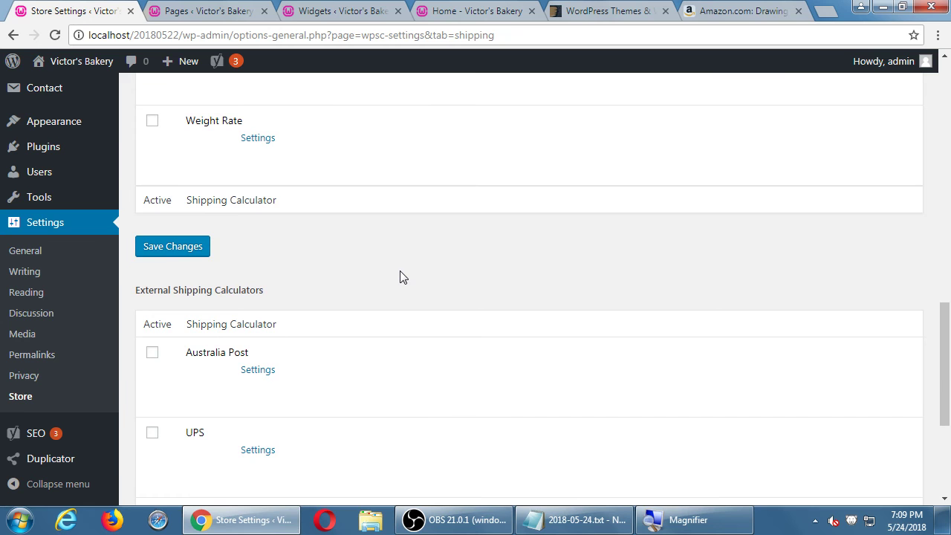
scroll(400, 276, "down", 3)
scroll(400, 277, "up", 7)
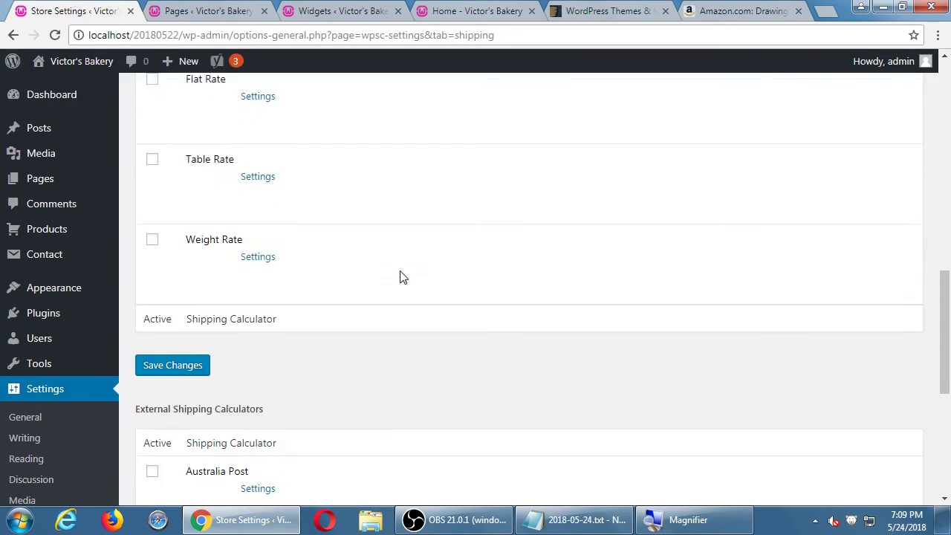
scroll(401, 276, "up", 2)
scroll(399, 276, "down", 1)
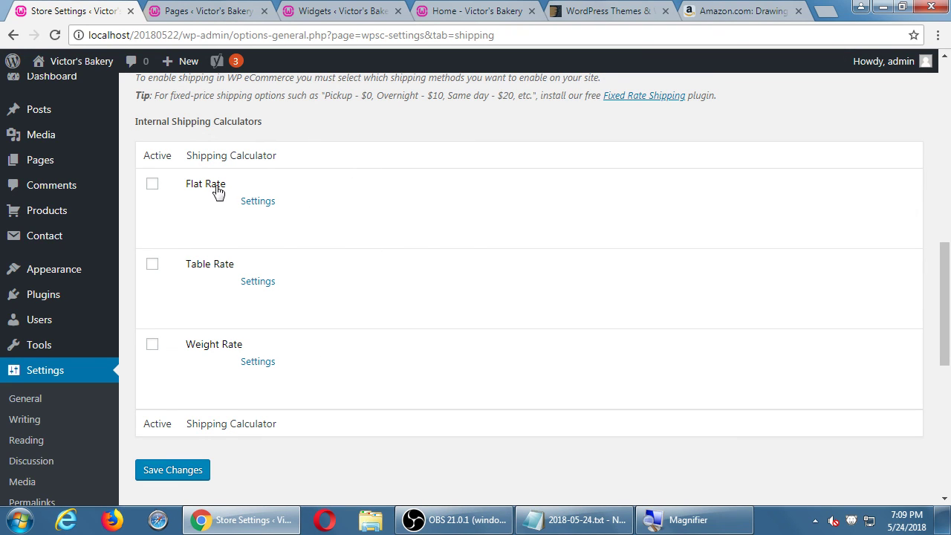
left_click(253, 205)
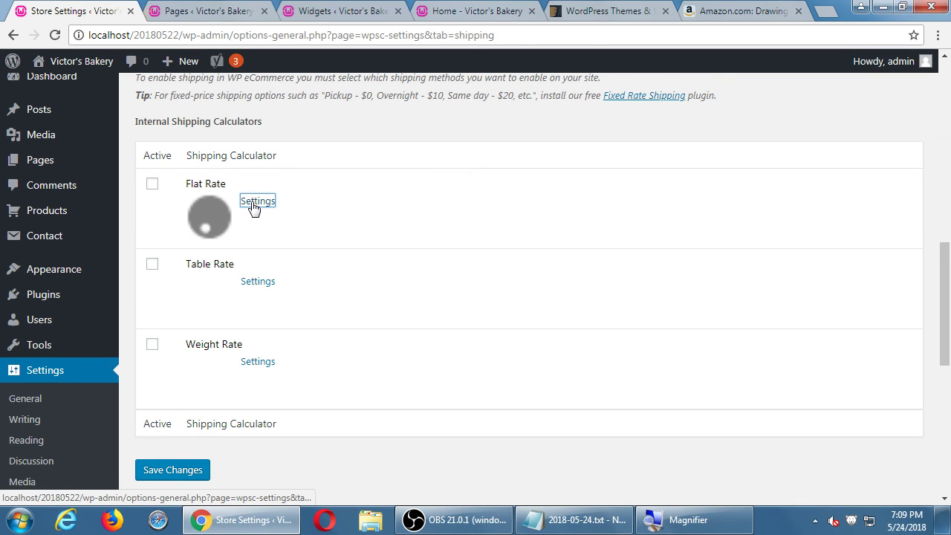
- Set the flat shipping rates to $3 for the continental 48 states, $5 for all 50 states and $6 for North America
scroll(369, 317, "down", 1)
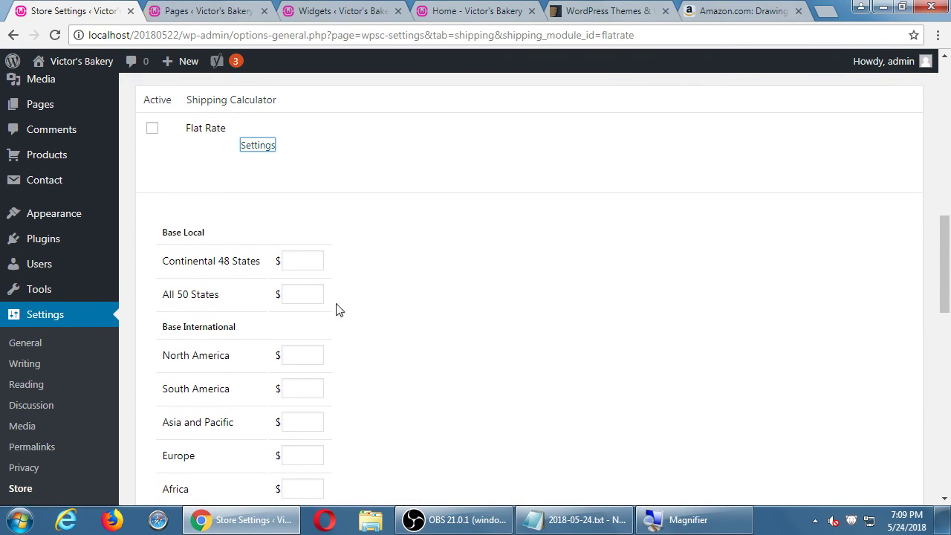
scroll(289, 277, "down", 1)
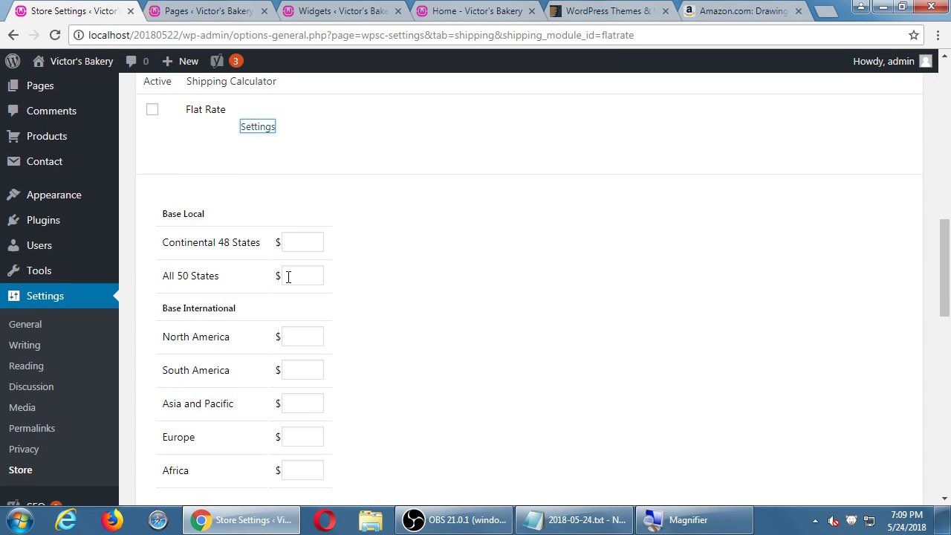
left_click(295, 245)
type("3")
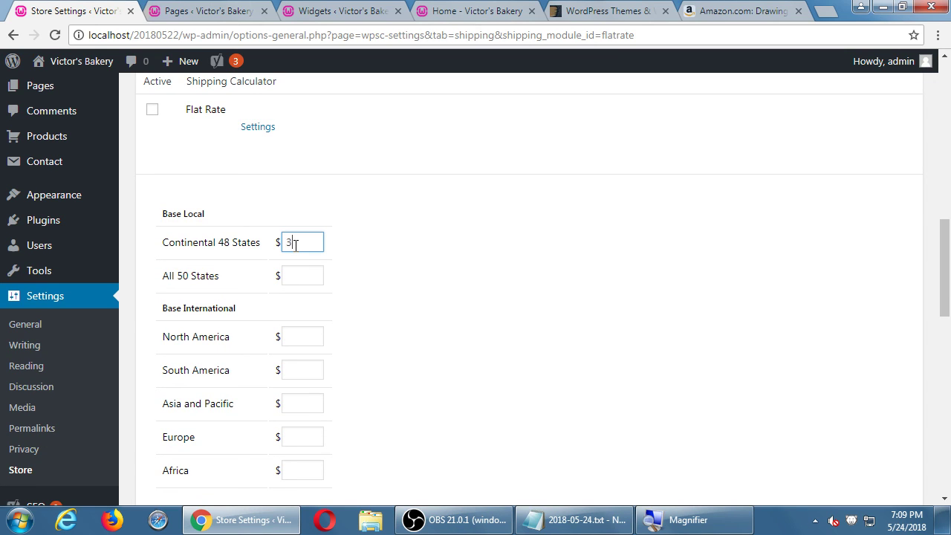
left_click(302, 272)
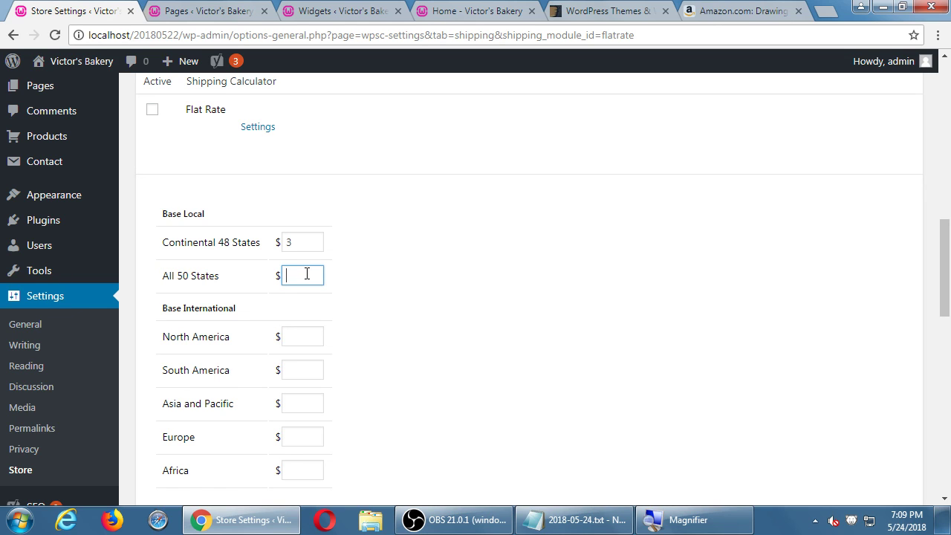
type("5")
scroll(406, 352, "down", 1)
left_click(309, 319)
type("6")
left_click(305, 350)
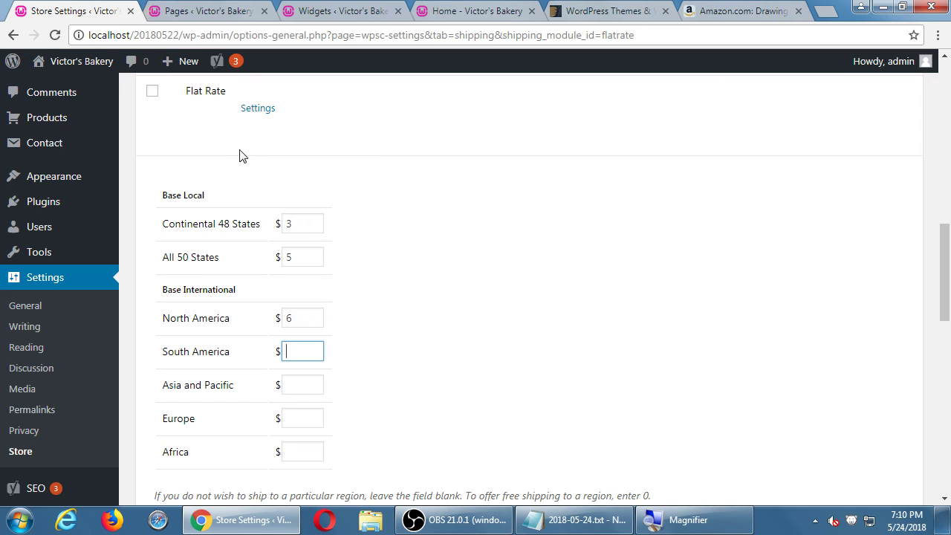
scroll(222, 141, "up", 1)
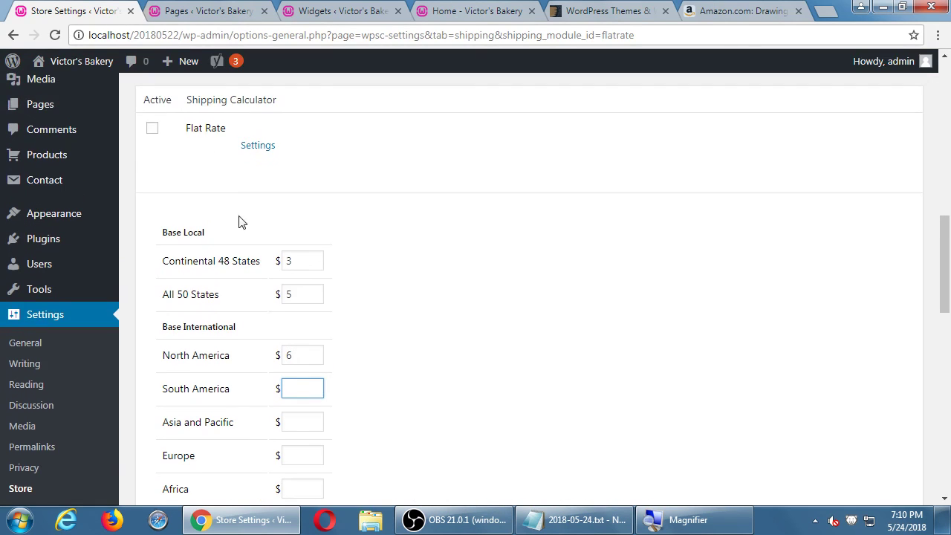
- Activate the Flat Rate shipping calculator and review its regional rates
left_click(152, 129)
scroll(187, 143, "down", 6)
scroll(187, 143, "up", 1)
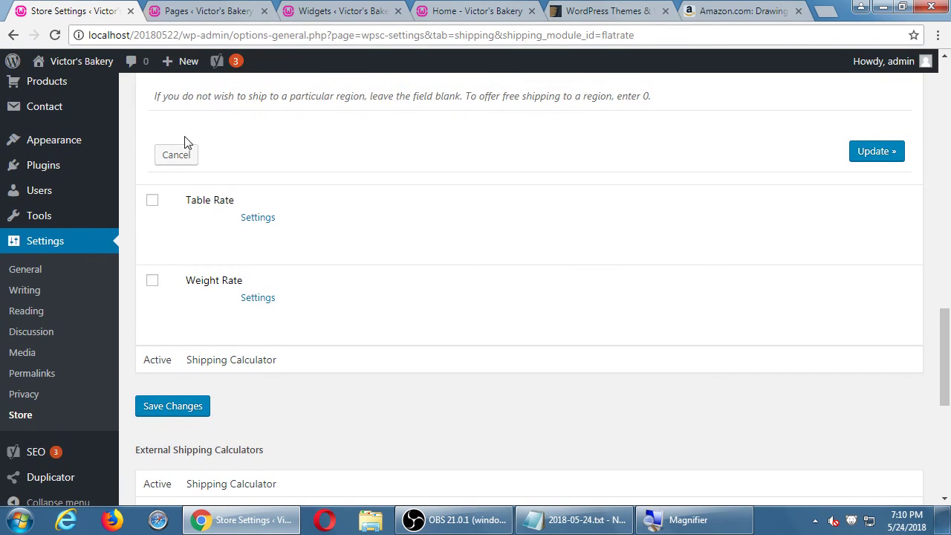
scroll(187, 143, "up", 1)
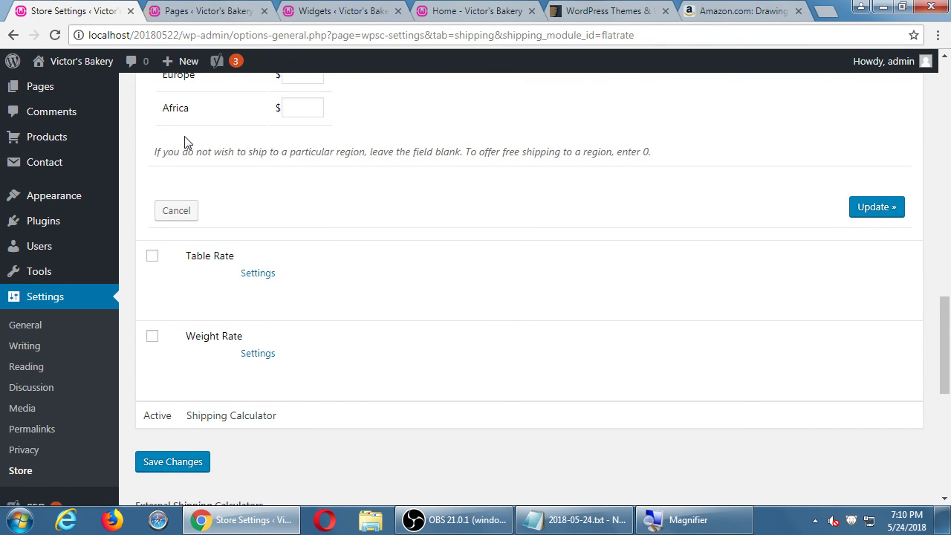
scroll(187, 144, "up", 5)
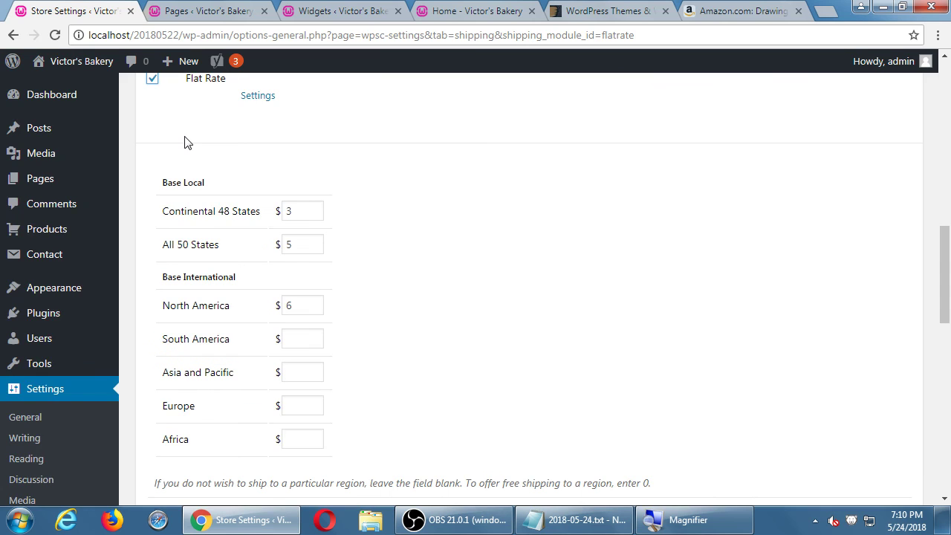
scroll(187, 143, "down", 10)
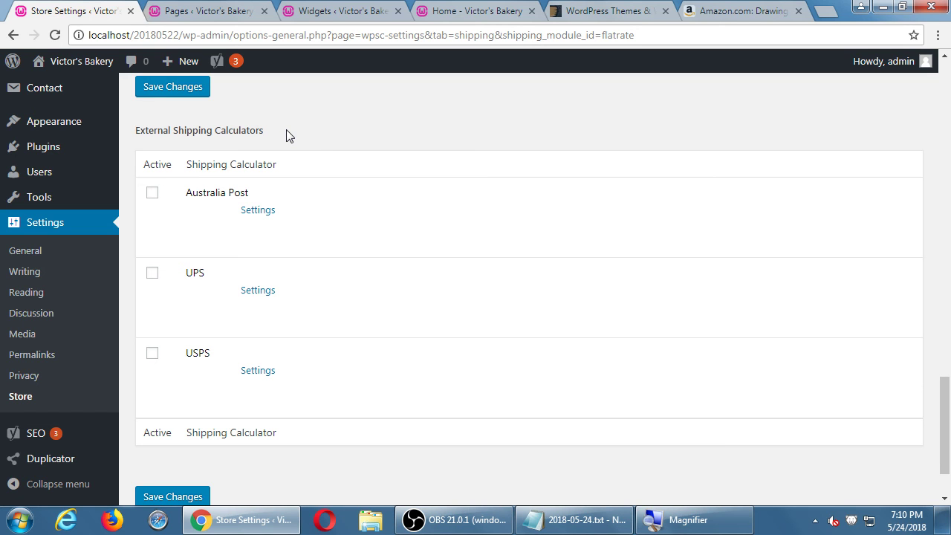
- Discard the unsaved Flat Rate settings and deactivate the Flat Rate calculator
scroll(289, 136, "up", 7)
left_click(172, 288)
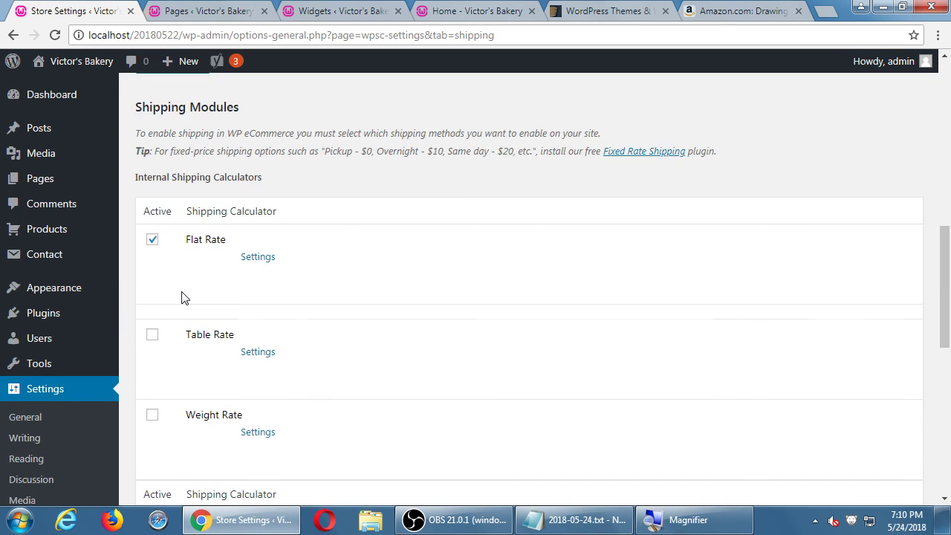
left_click(153, 255)
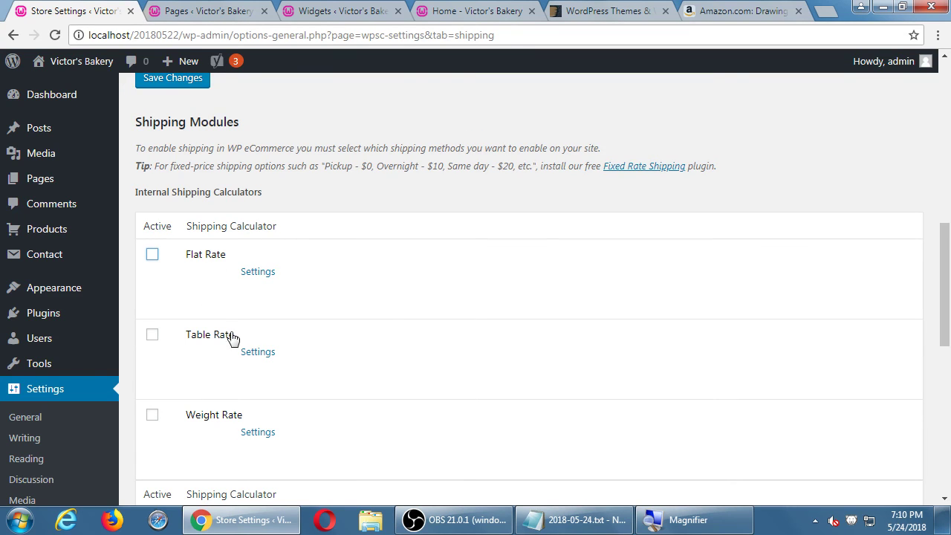
- Open the Table Rate calculator's settings and add two more price layers
left_click(258, 351)
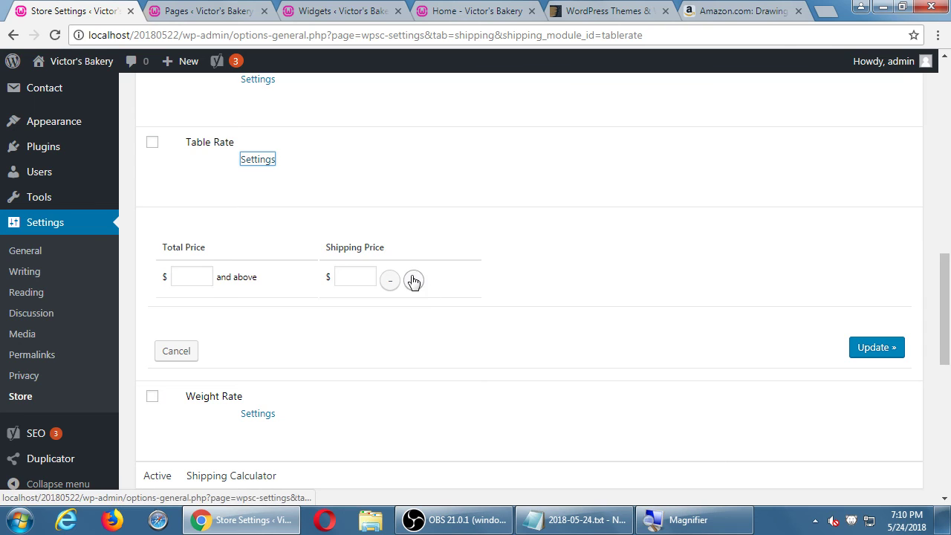
left_click(413, 281)
left_click(413, 280)
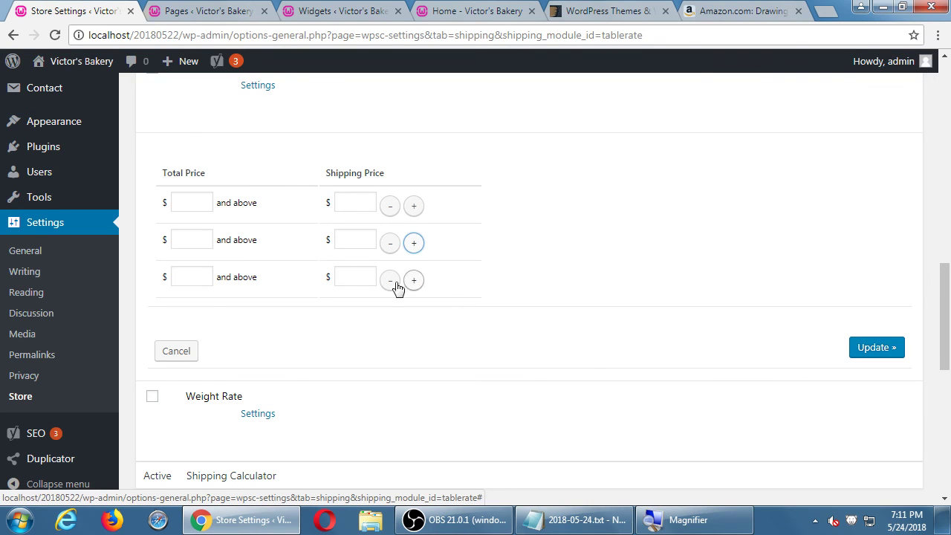
scroll(238, 242, "up", 1)
- Try table rates of $1 shipping for totals from $3 and $5 shipping from $10, and cancel the edit
left_click(201, 263)
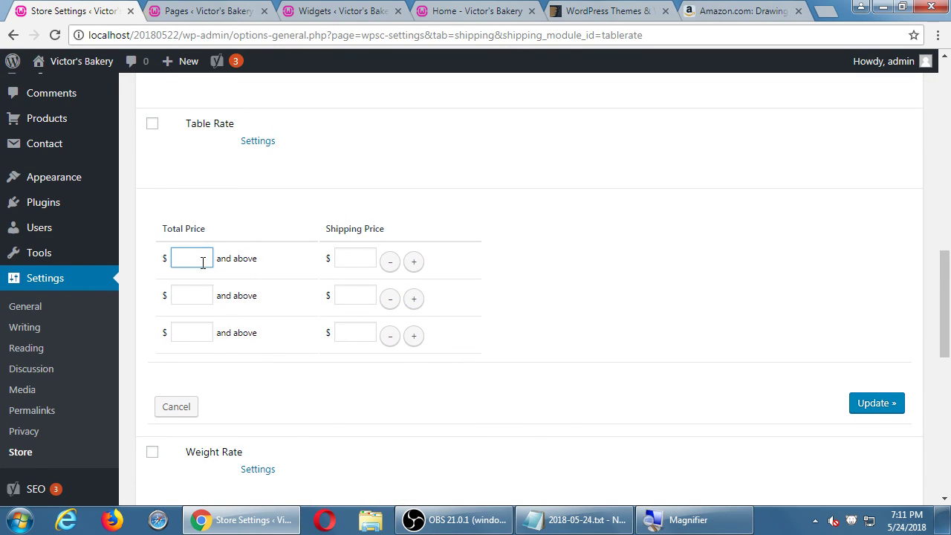
type("3")
left_click(348, 252)
type("1")
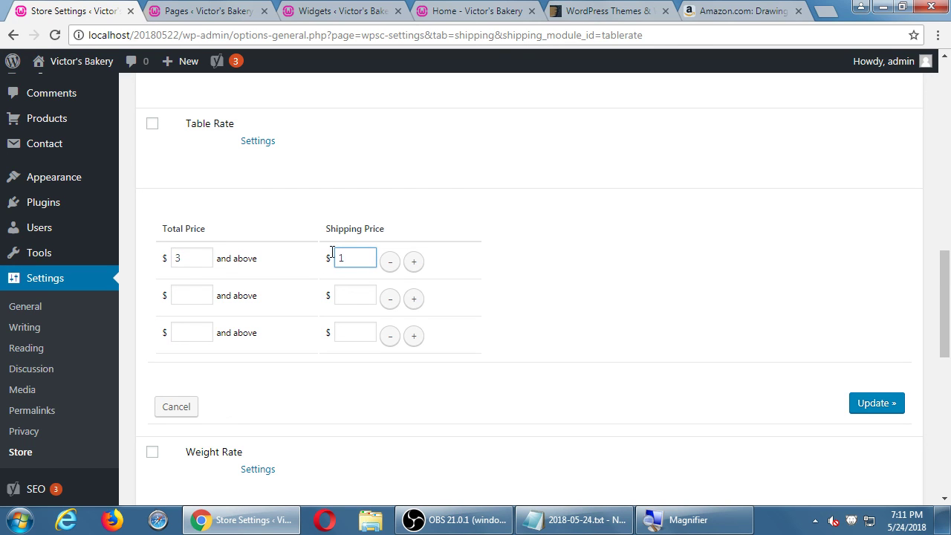
left_click(196, 295)
type("10")
left_click(337, 292)
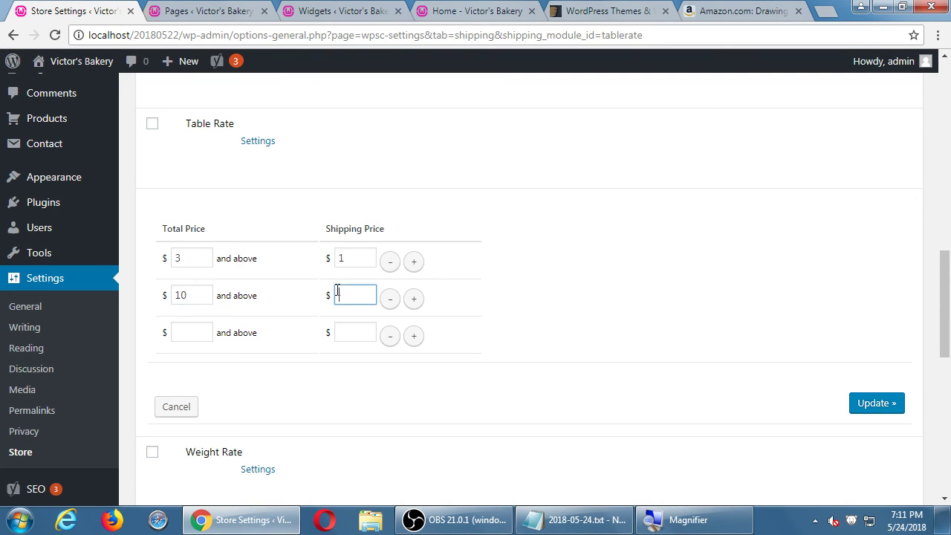
type("5")
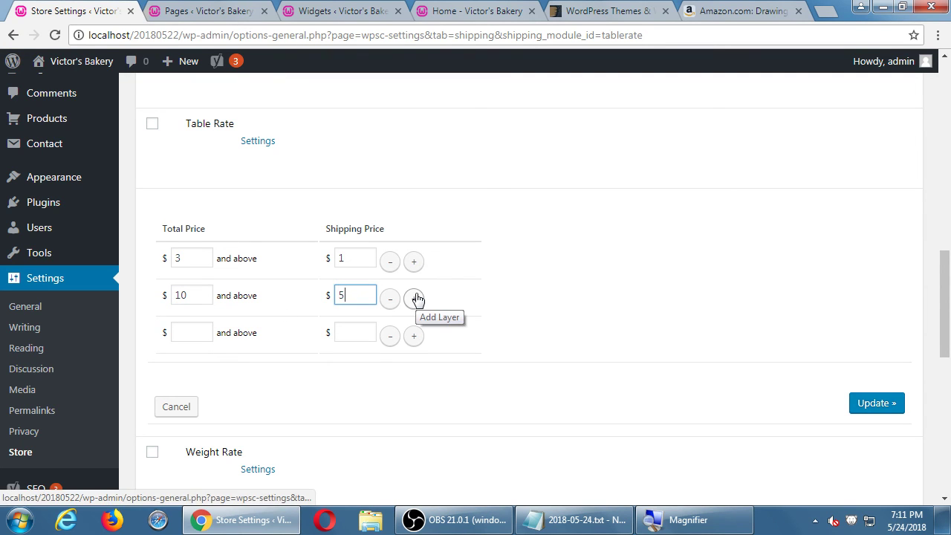
left_click(168, 411)
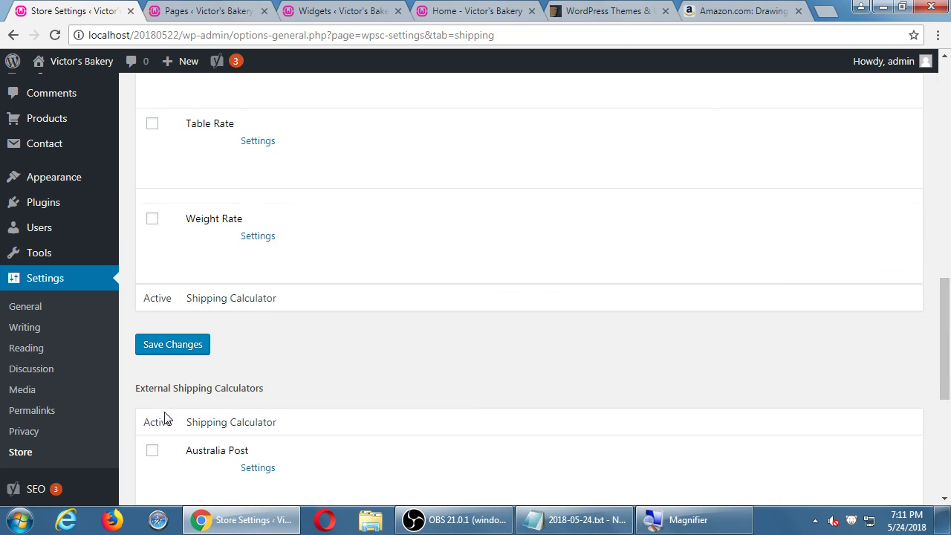
- Look at the Weight Rate calculator's weight and shipping price settings and close them without changes
left_click(258, 223)
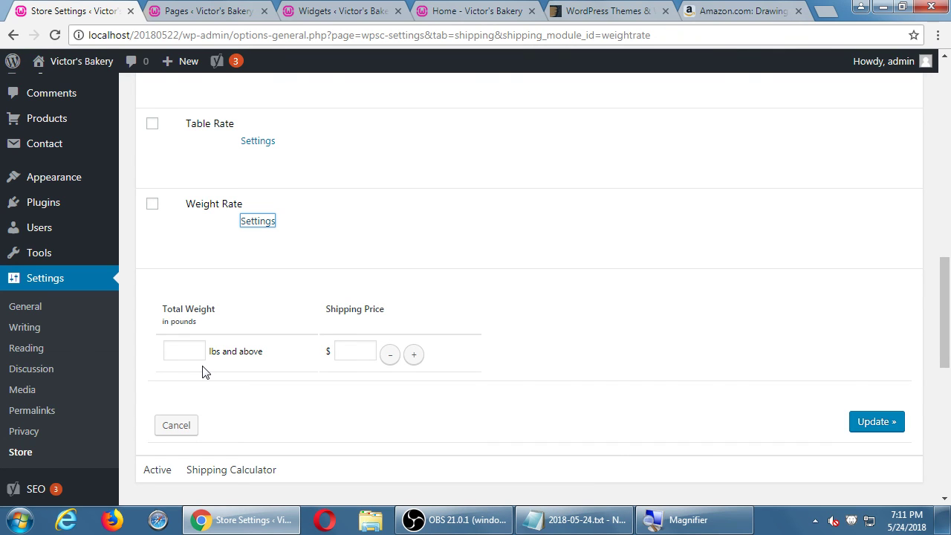
scroll(178, 390, "up", 2)
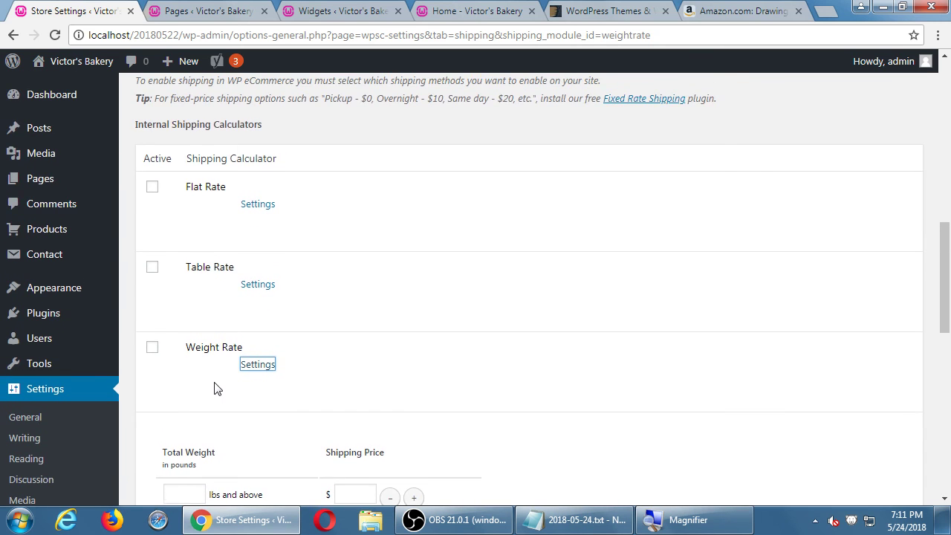
scroll(208, 401, "down", 2)
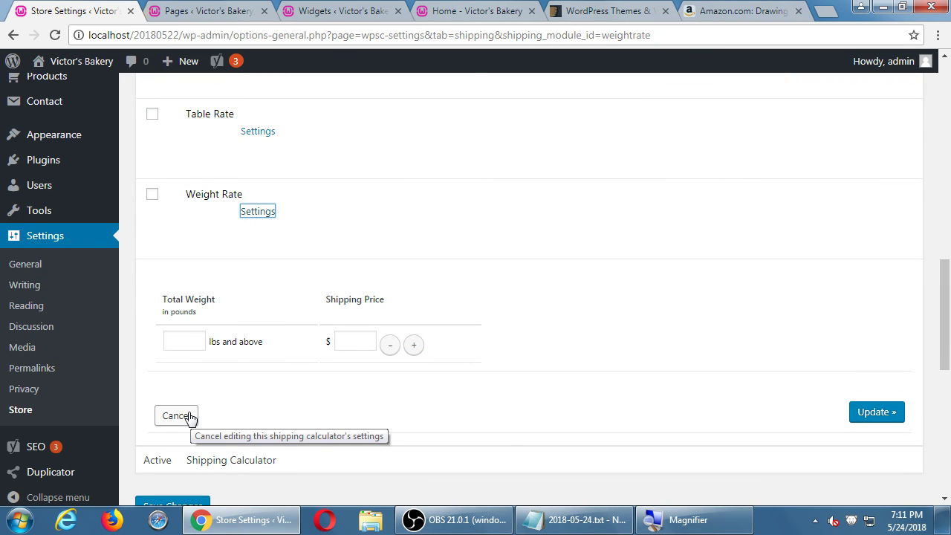
left_click(177, 415)
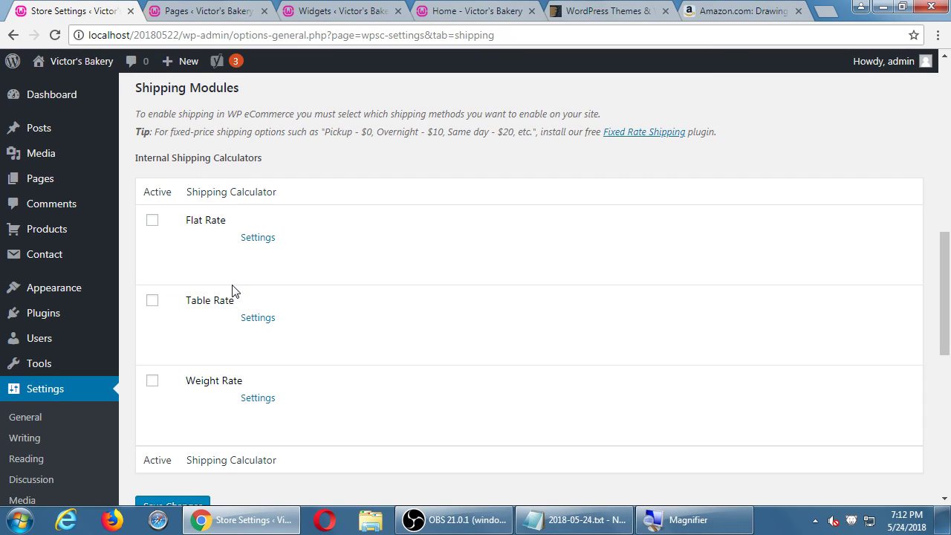
- Toggle the Flat Rate and Table Rate calculators on and off, and open the Table Rate settings
left_click(152, 220)
left_click(151, 220)
left_click(153, 301)
left_click(158, 301)
left_click(254, 321)
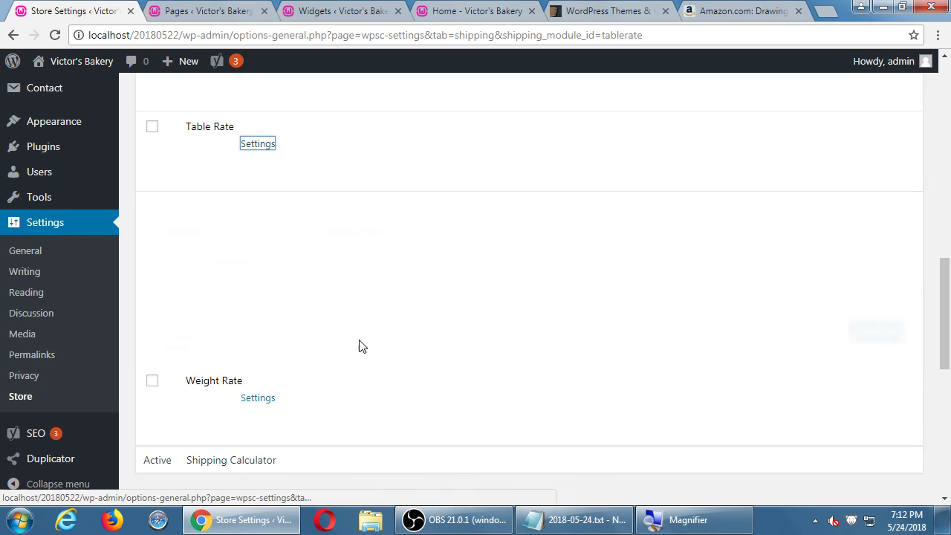
scroll(282, 339, "up", 1)
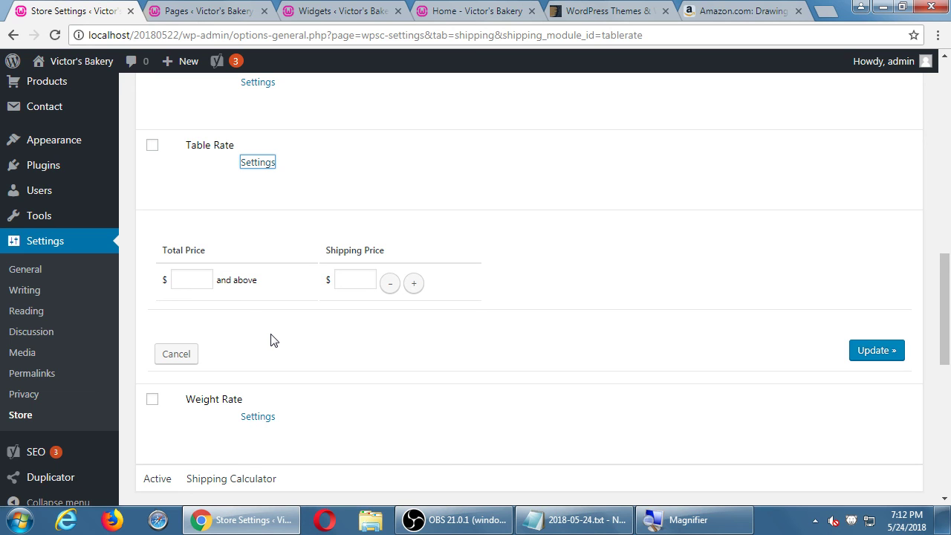
scroll(271, 341, "up", 2)
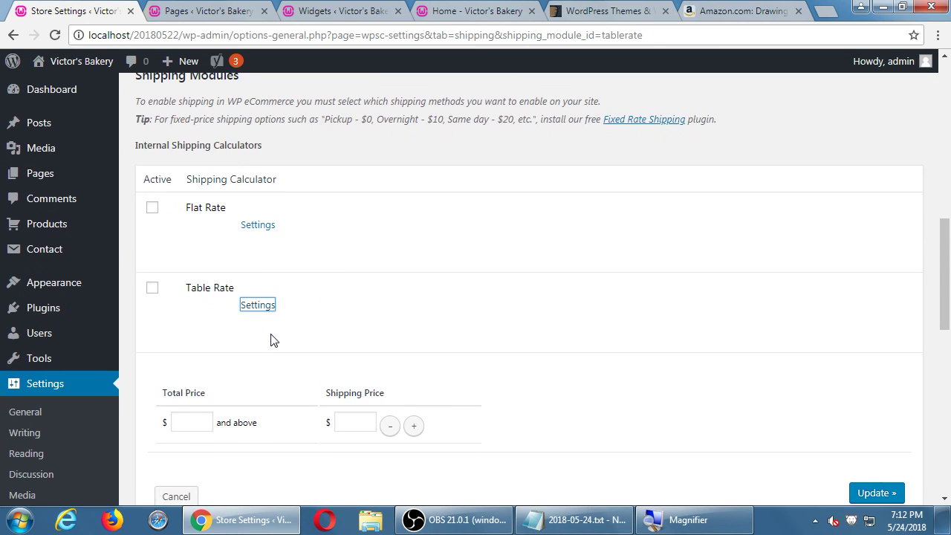
- Open the Flat Rate calculator's settings and activate the calculator
left_click(252, 226)
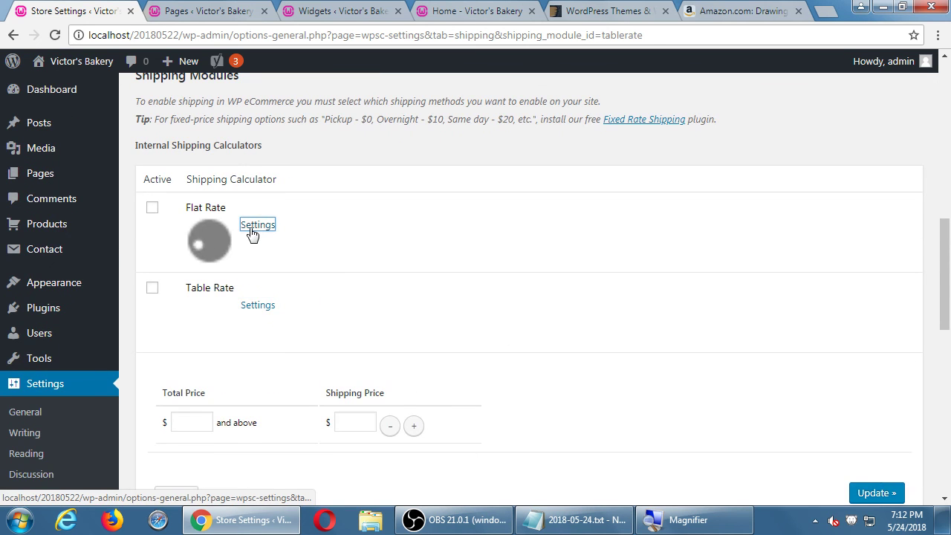
left_click(152, 208)
scroll(318, 280, "down", 1)
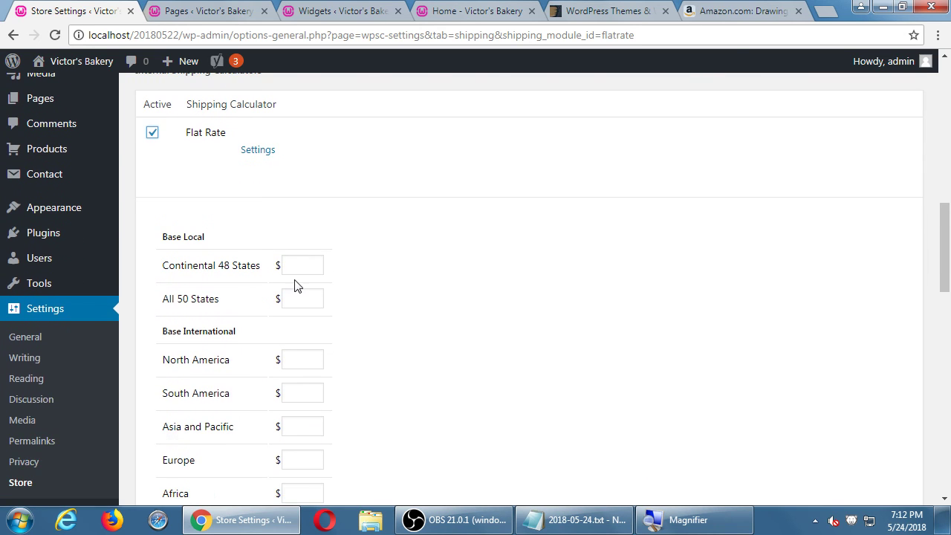
- Set the flat shipping rates to $4 for the continental 48 states and $8 for all 50 states, and update the settings
left_click(306, 268)
type("4")
key("Tab")
type("8")
key("Tab")
scroll(307, 268, "down", 2)
left_click(872, 441)
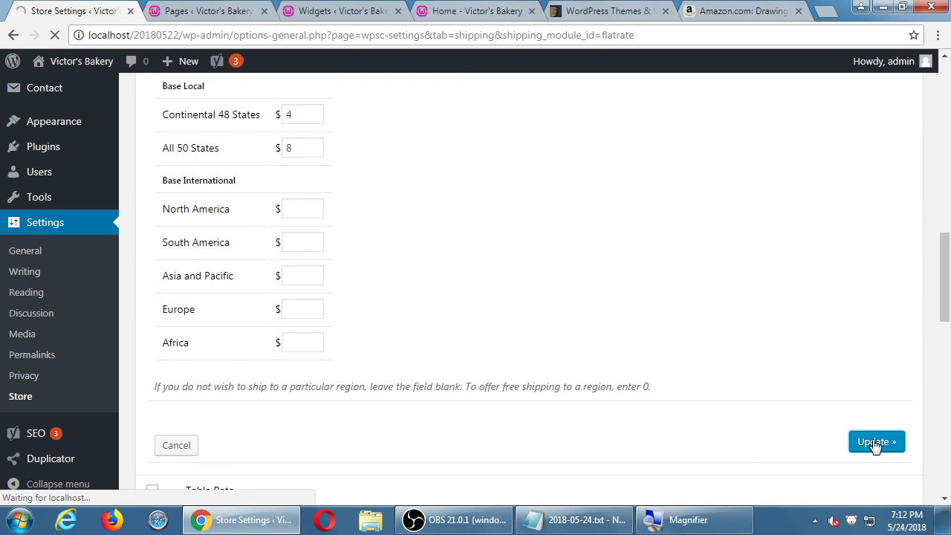
- Open the USPS calculator's settings and examine the USPS ID field, shipping options and available services
scroll(692, 445, "down", 2)
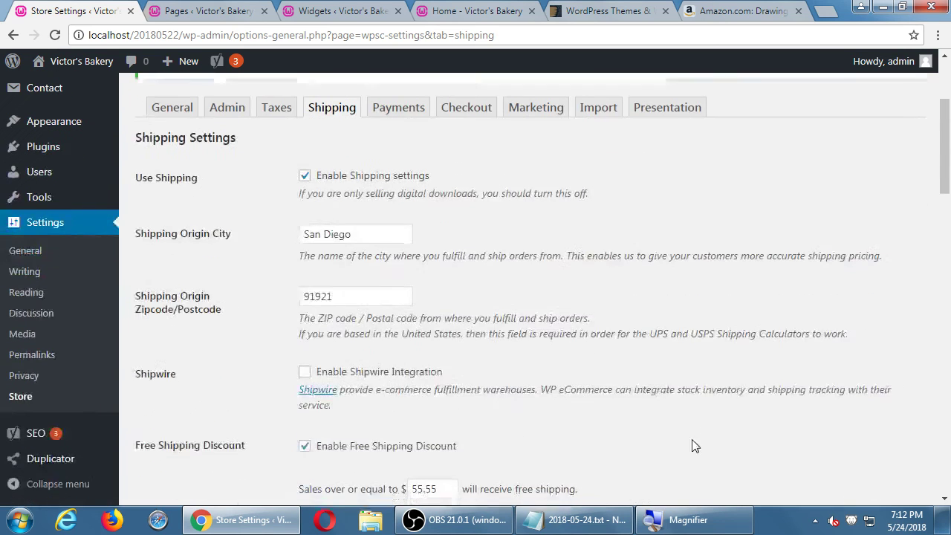
scroll(694, 445, "down", 15)
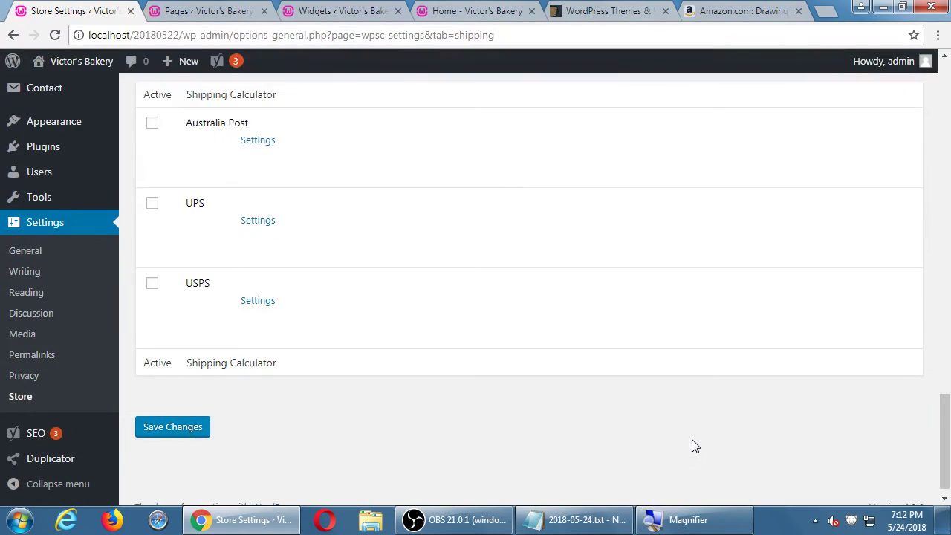
scroll(564, 388, "up", 1)
left_click(253, 366)
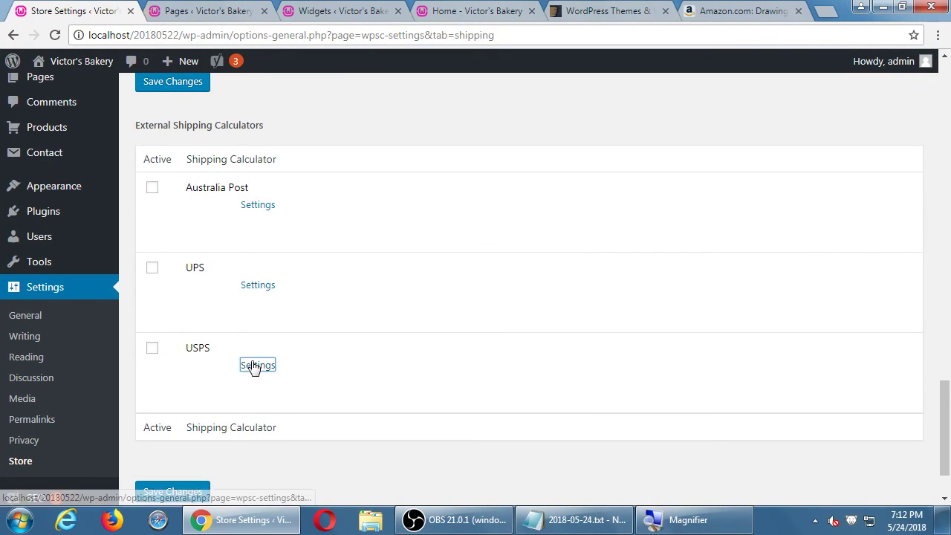
scroll(499, 342, "down", 2)
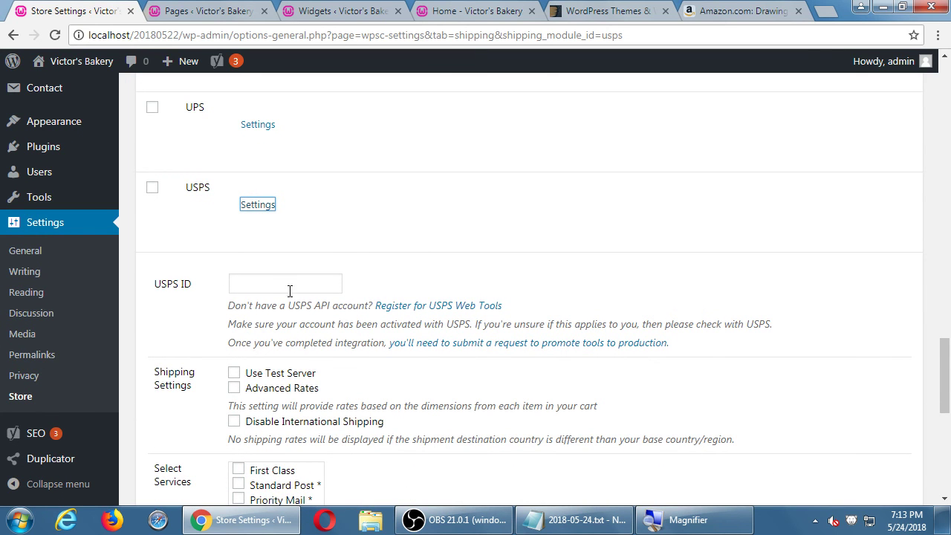
scroll(271, 293, "down", 1)
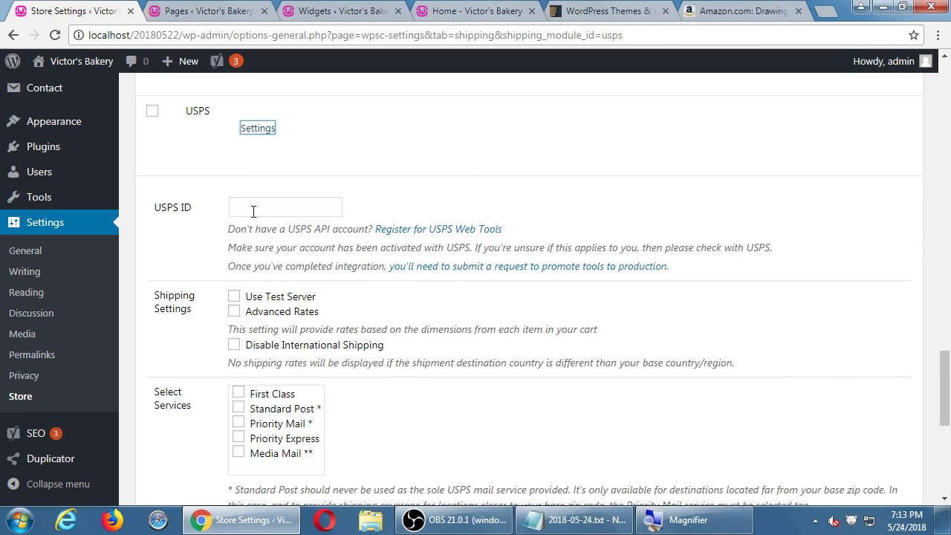
scroll(254, 226, "up", 1)
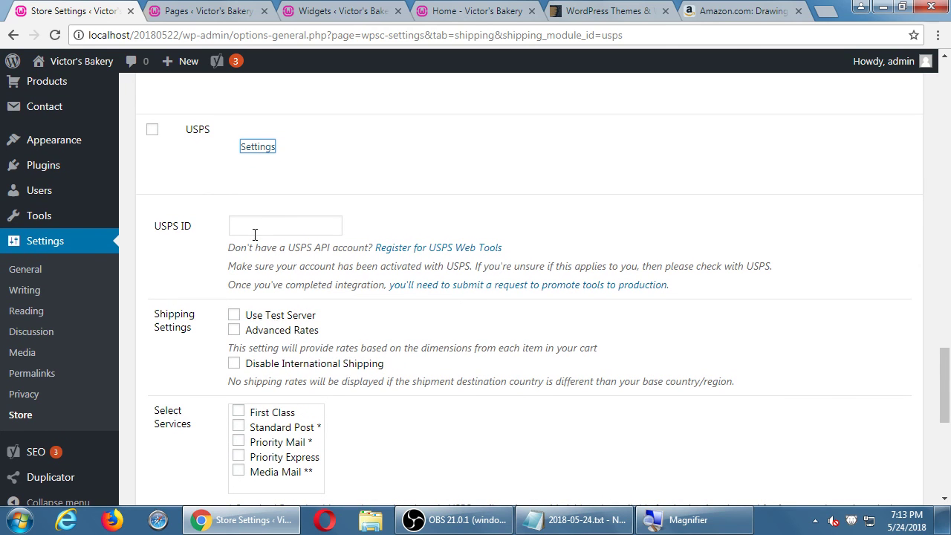
left_click(268, 232)
scroll(280, 336, "down", 1)
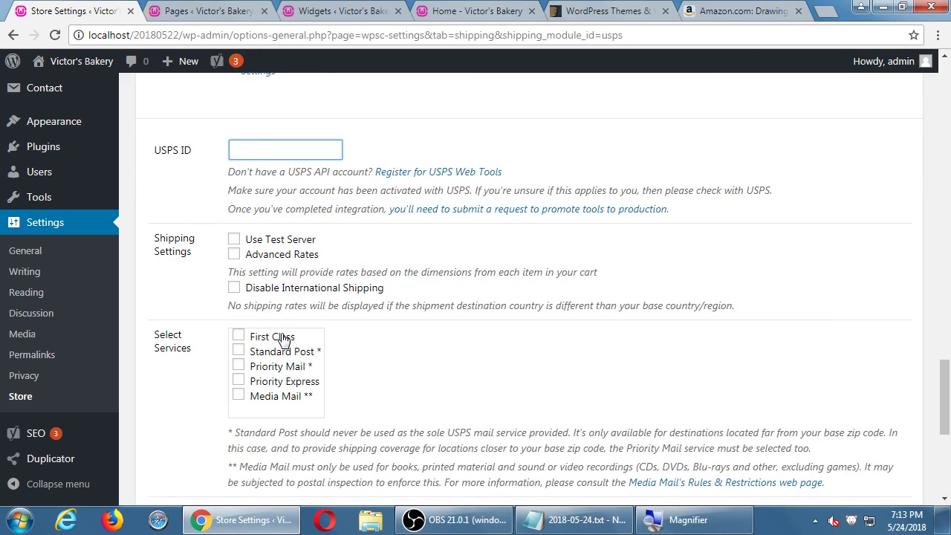
scroll(220, 312, "down", 1)
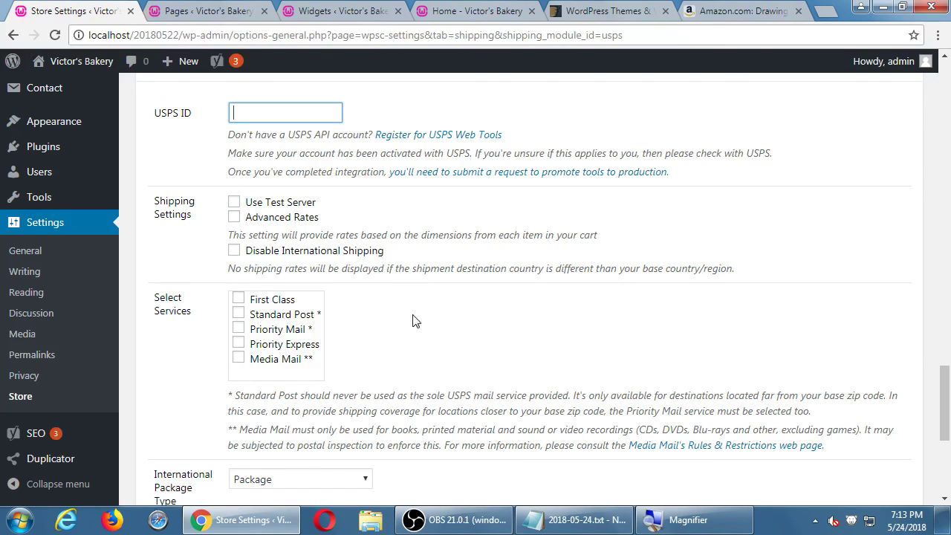
- Try selecting the First Class service, look over the package and mail type options, and cancel the USPS settings
left_click(239, 299)
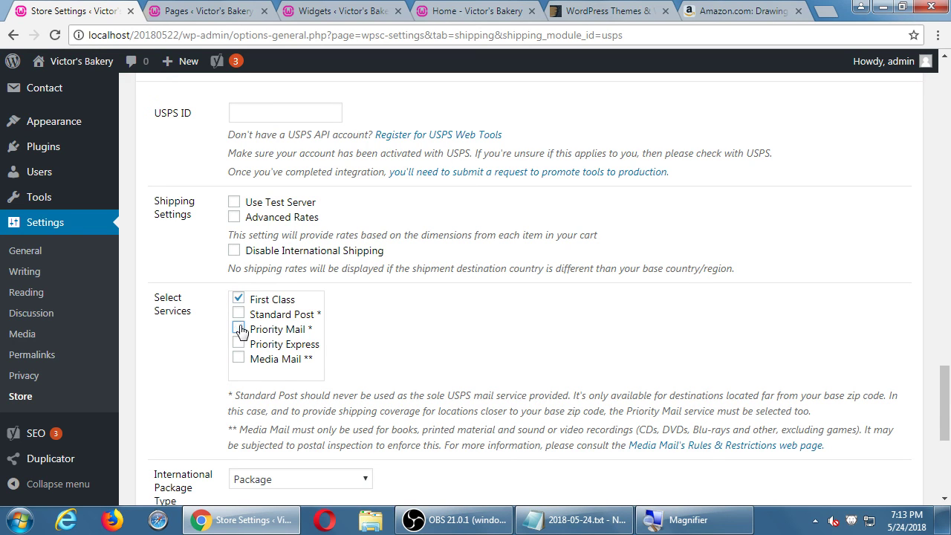
left_click(238, 298)
scroll(270, 227, "up", 1)
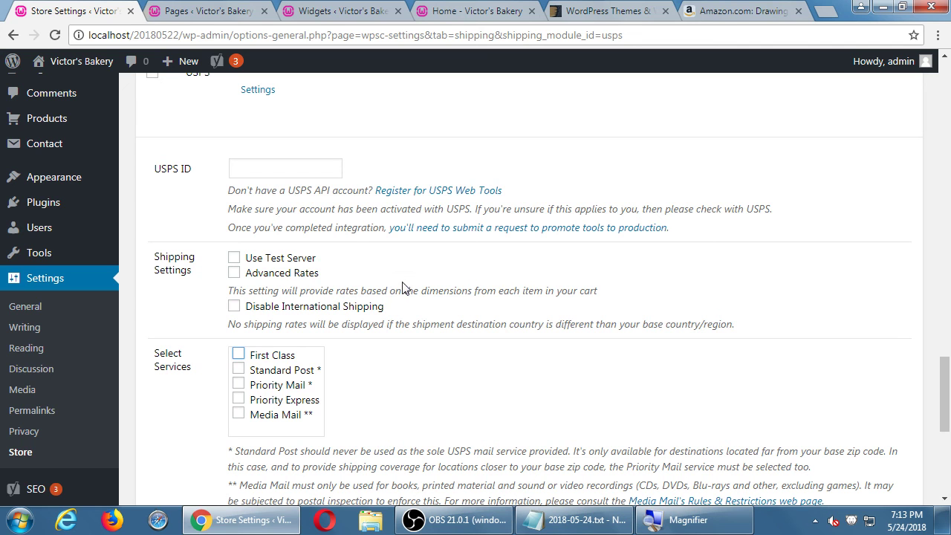
scroll(349, 243, "down", 4)
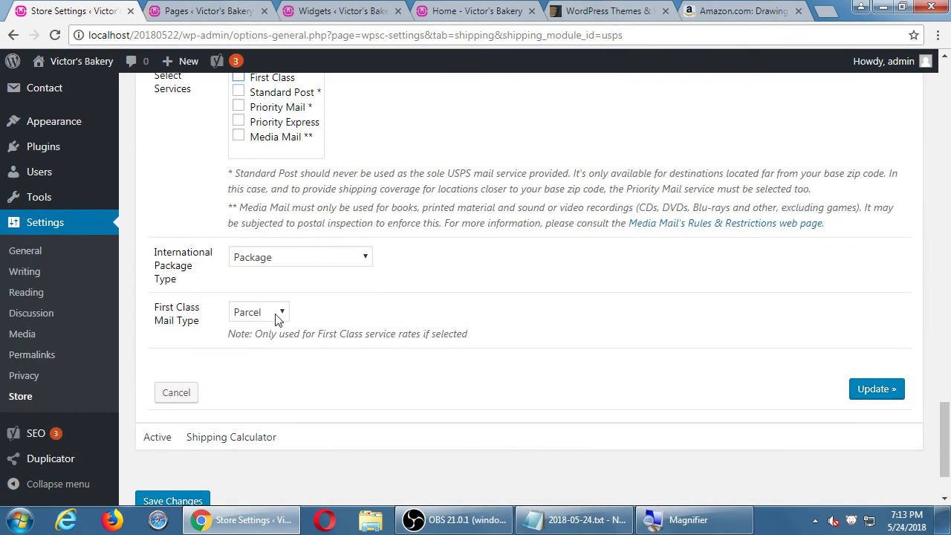
left_click(178, 393)
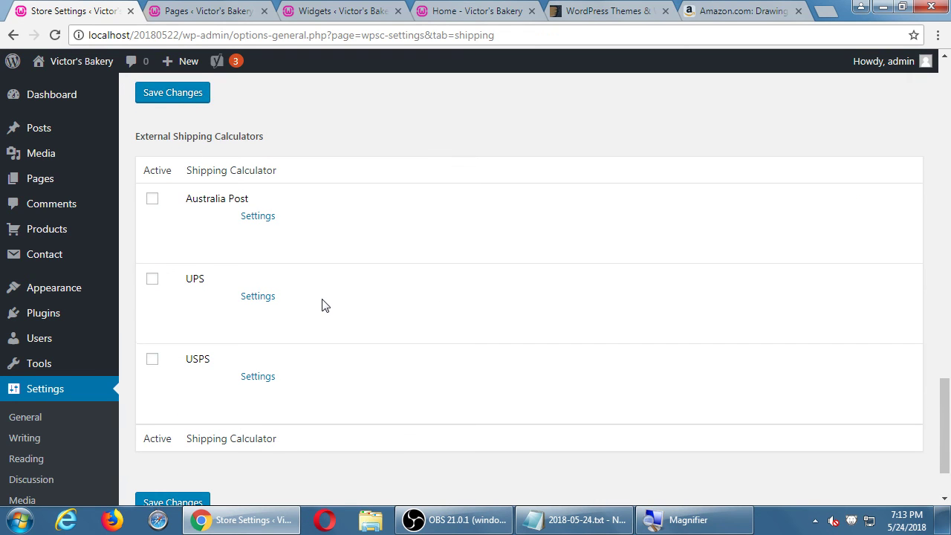
- Review the shipping settings page and save the changes
scroll(325, 304, "up", 7)
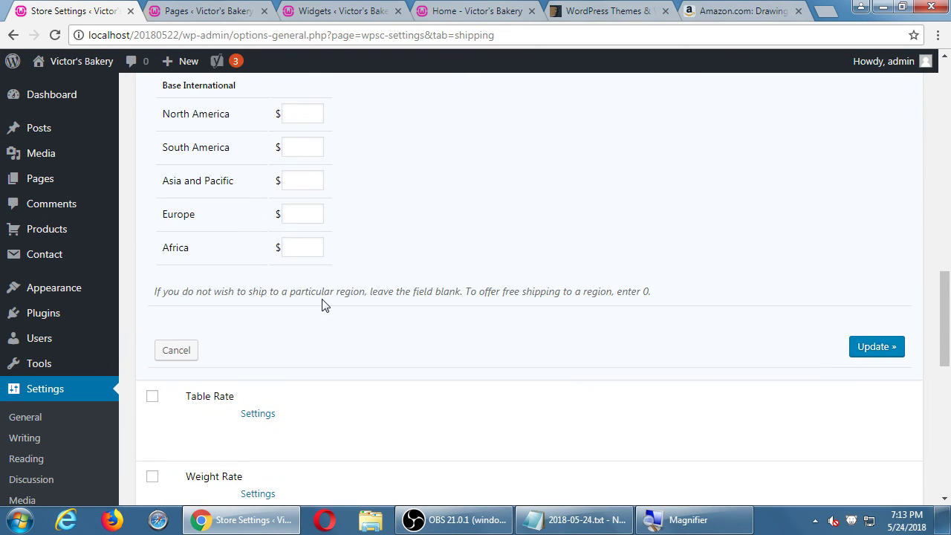
scroll(324, 305, "up", 5)
scroll(325, 304, "up", 2)
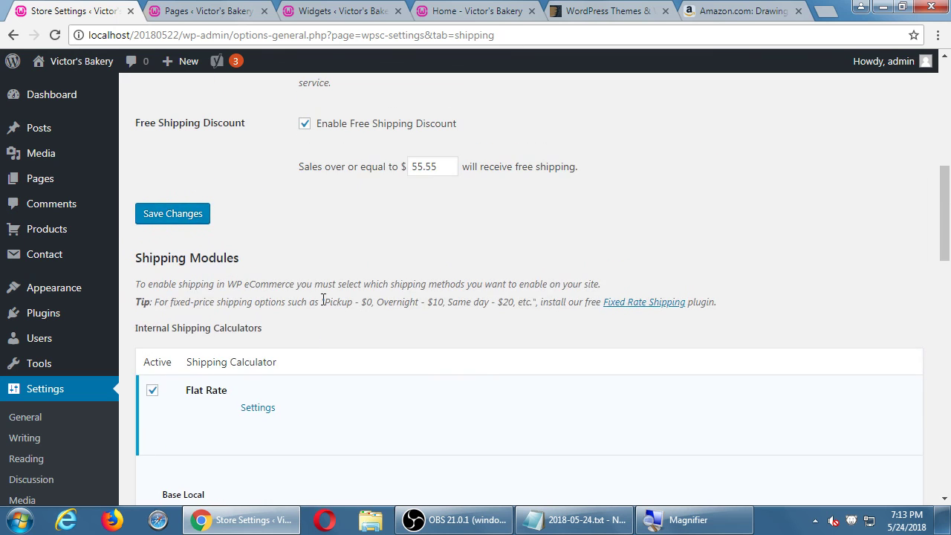
scroll(324, 301, "up", 8)
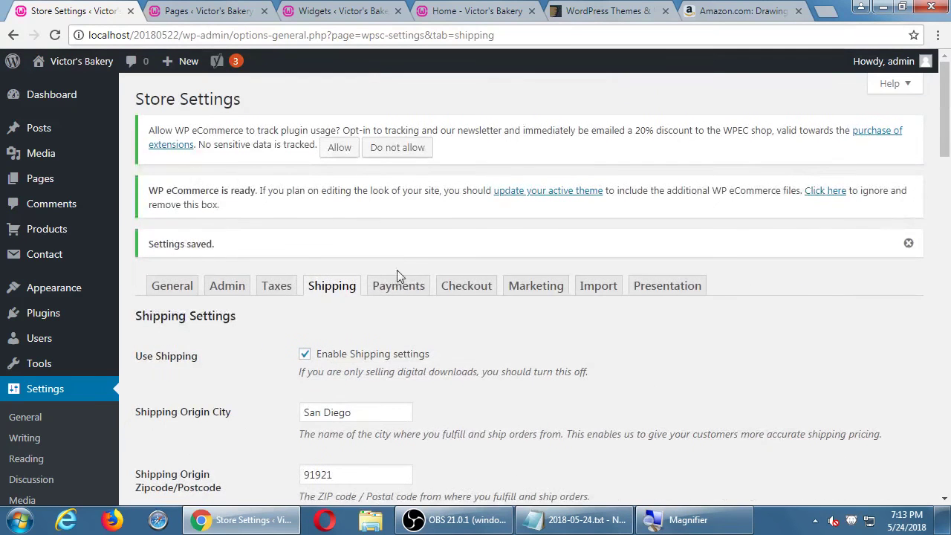
scroll(365, 286, "down", 15)
scroll(367, 379, "down", 5)
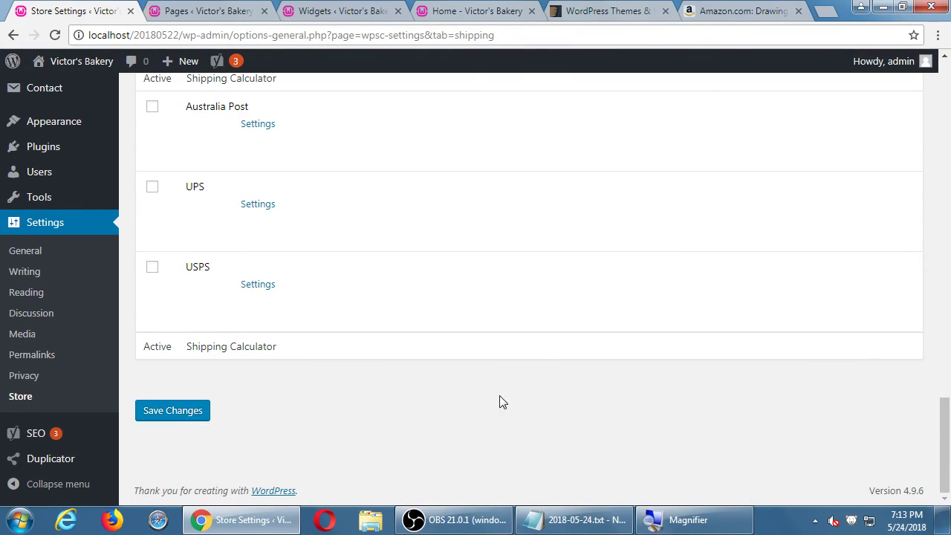
left_click(193, 411)
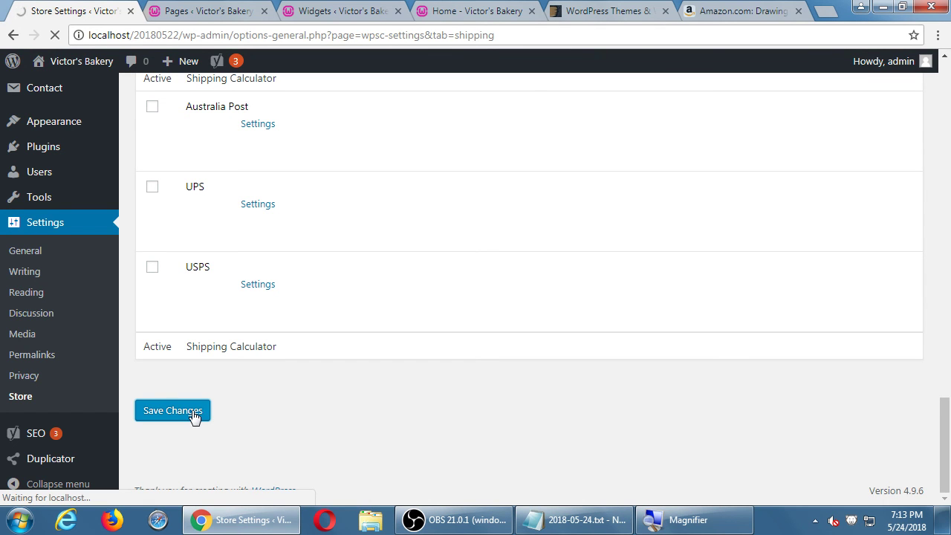